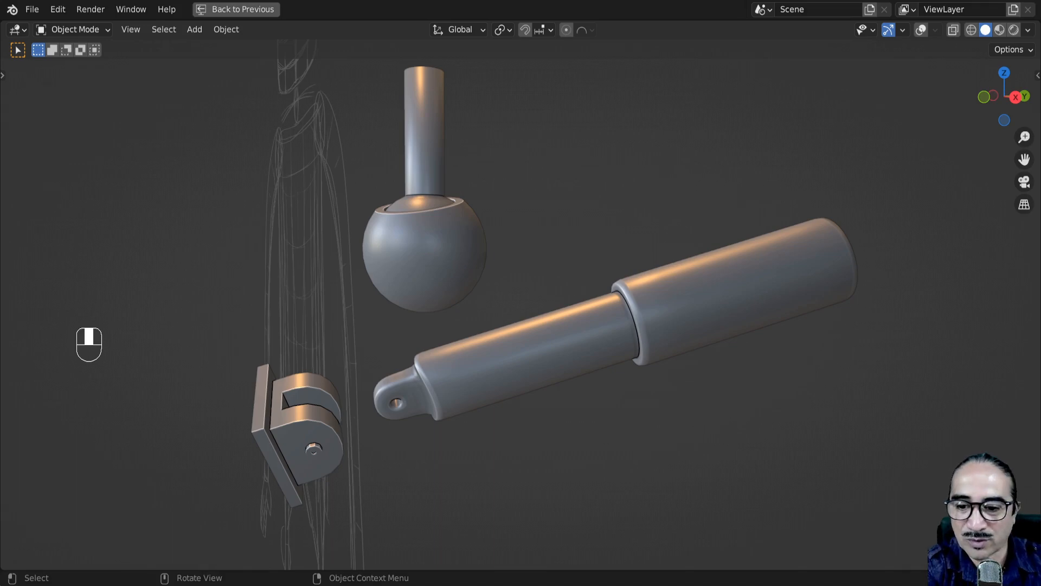
Step: Open the recent robot model file without saving the changes to robot-gabarit05-.blend
middle_click_drag(483, 320, 380, 260)
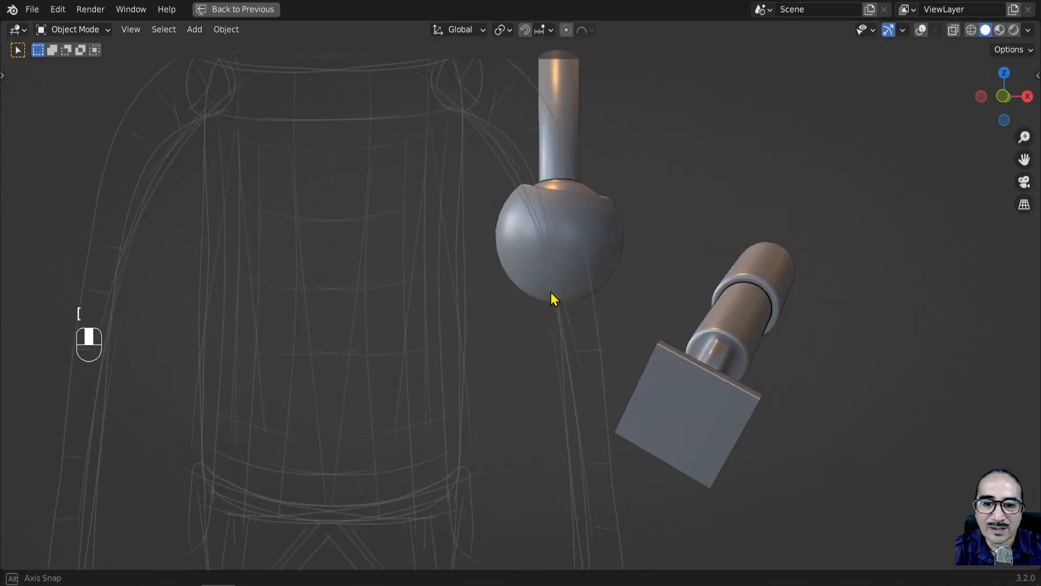
left_click(33, 10)
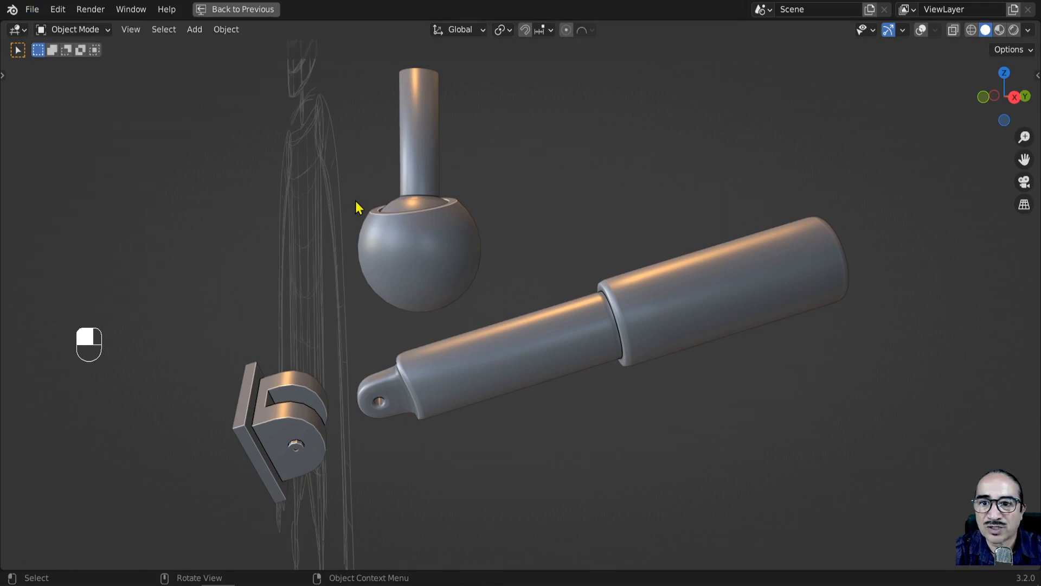
scroll(387, 275, "down", 5)
middle_click_drag(387, 275, 434, 269)
left_click(33, 9)
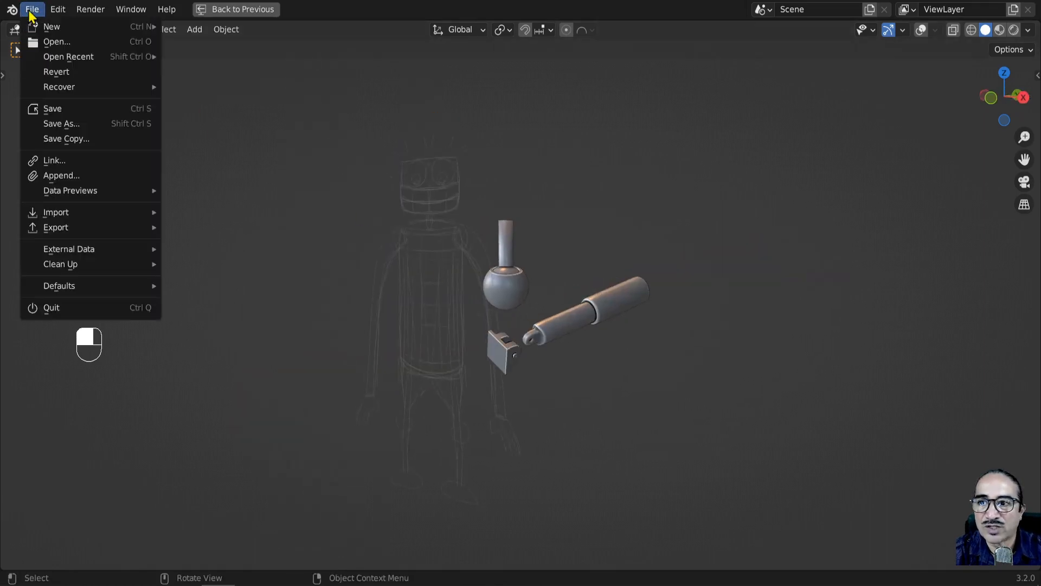
mouse_move(81, 59)
left_click(244, 72)
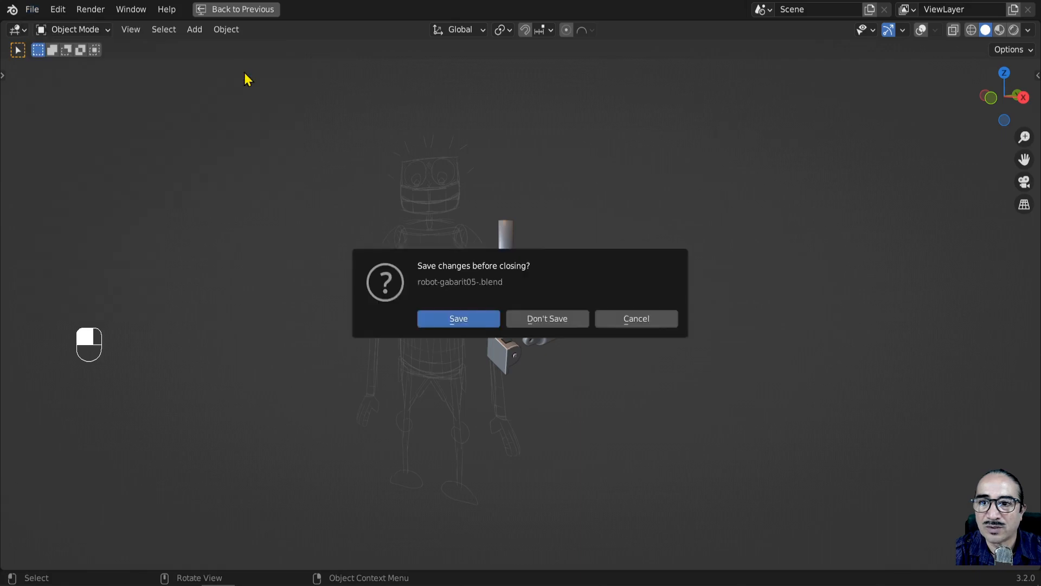
left_click(544, 325)
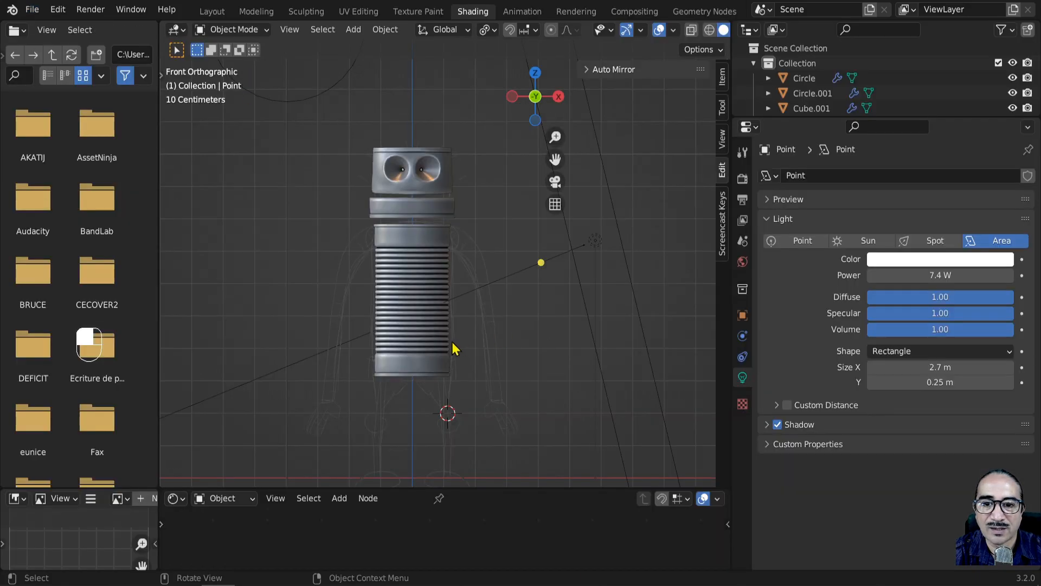
Step: In front view, place the 3D cursor at the centre of the sketched knee circle and add a UV sphere there
key("ctrl+space")
middle_click_drag(473, 404, 463, 277)
key("KP_1")
scroll(499, 430, "up", 4)
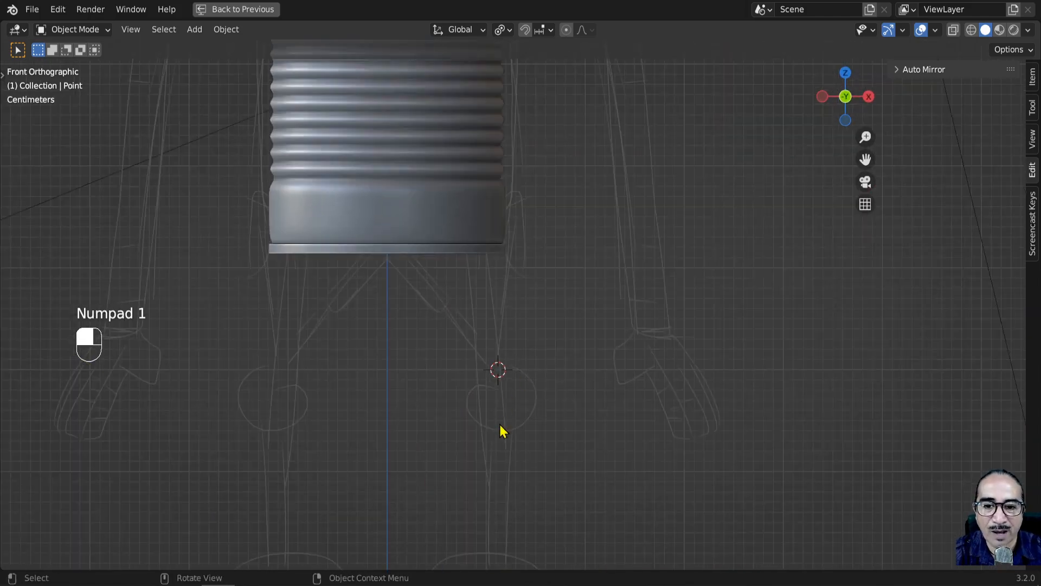
middle_click_drag(499, 430, 489, 332, "shift")
right_click(488, 327, "shift")
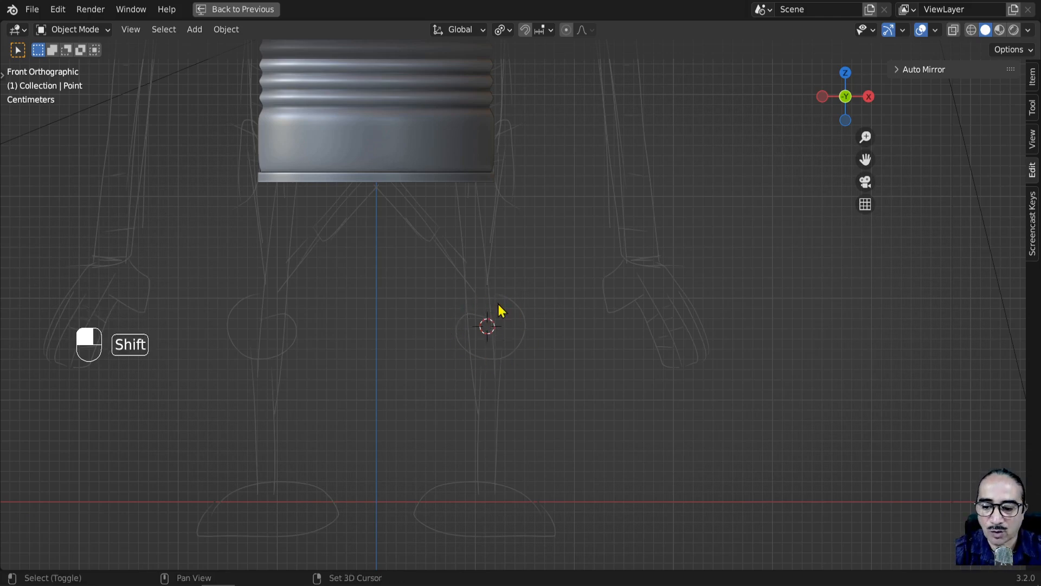
key("shift+a")
mouse_move(490, 291)
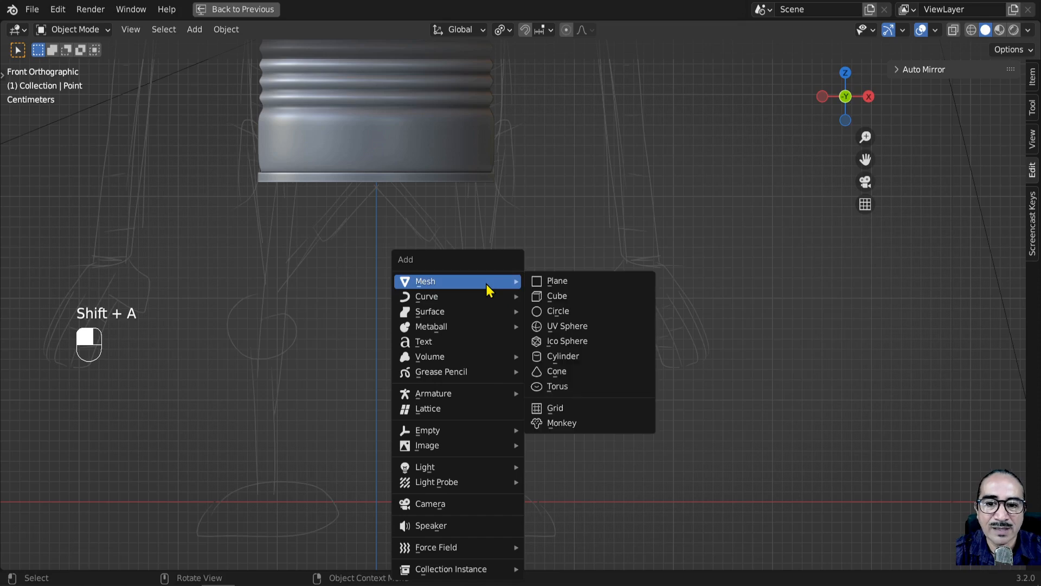
left_click(573, 331)
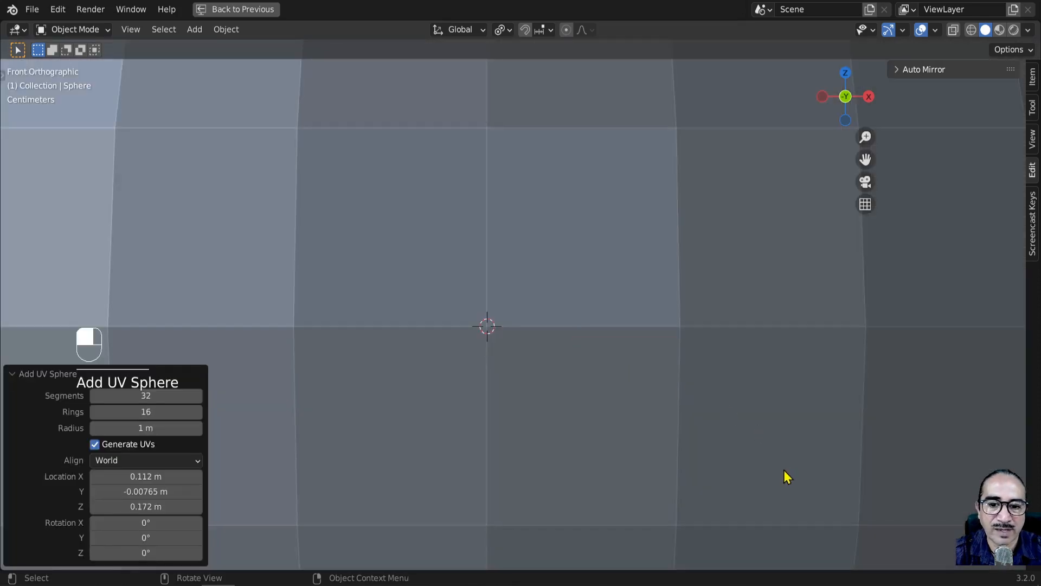
Step: Scale the sphere down until it matches the knee circle in the reference sketch
key("s")
left_click(493, 364)
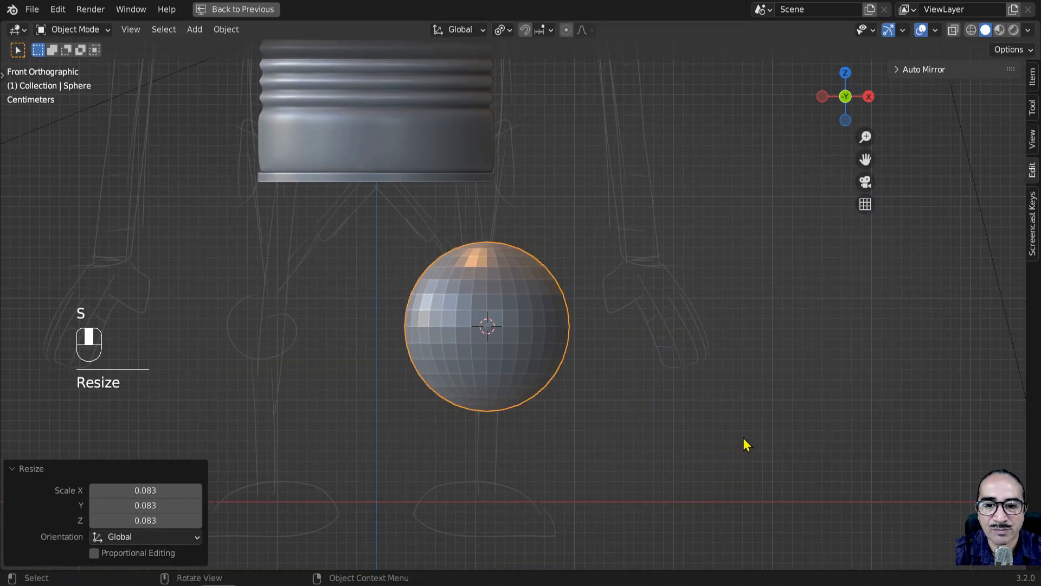
key("s")
key("s")
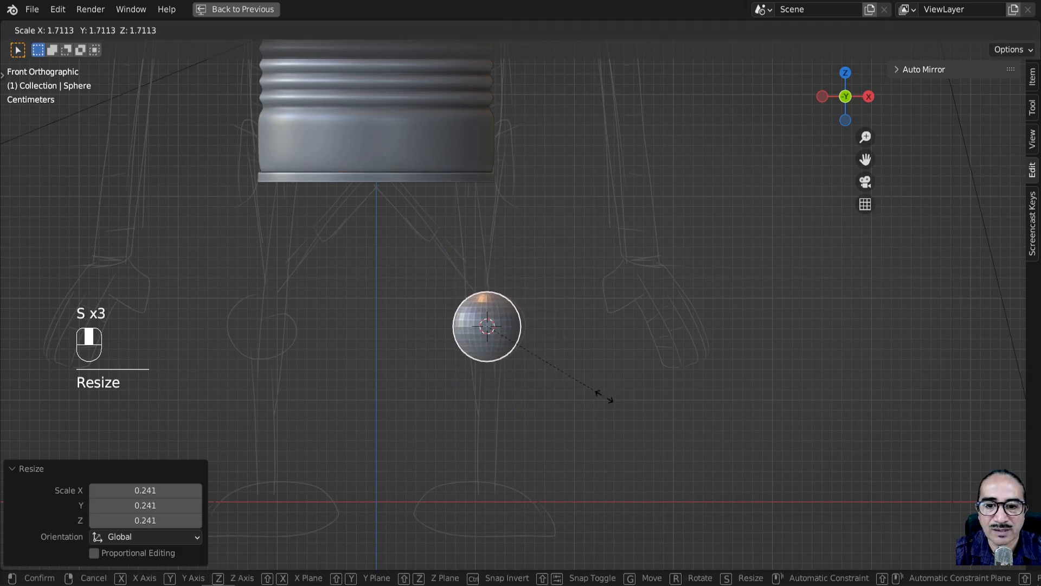
left_click(599, 395)
scroll(567, 355, "up", 3)
key("s")
left_click(560, 320)
mouse_move(560, 320)
middle_mouse_down()
mouse_move(558, 304)
mouse_move(576, 346)
mouse_move(675, 378)
mouse_move(481, 337)
middle_mouse_up()
scroll(674, 378, "down", 5)
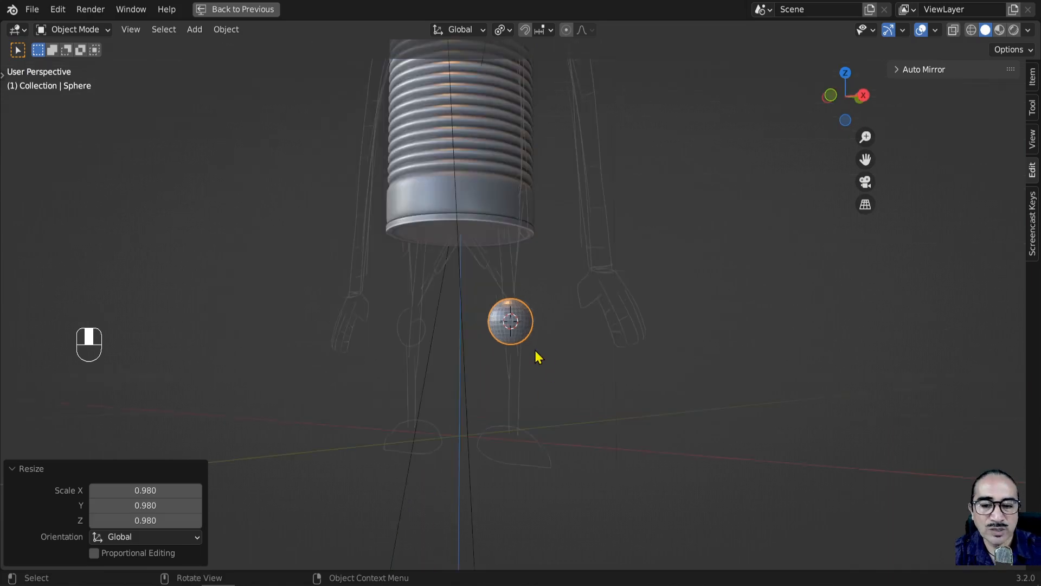
Step: Isolate the sphere in local view and select its top pole vertex in Edit Mode
key("KP_Divide")
scroll(621, 235, "down", 3)
middle_click_drag(620, 235, 576, 326)
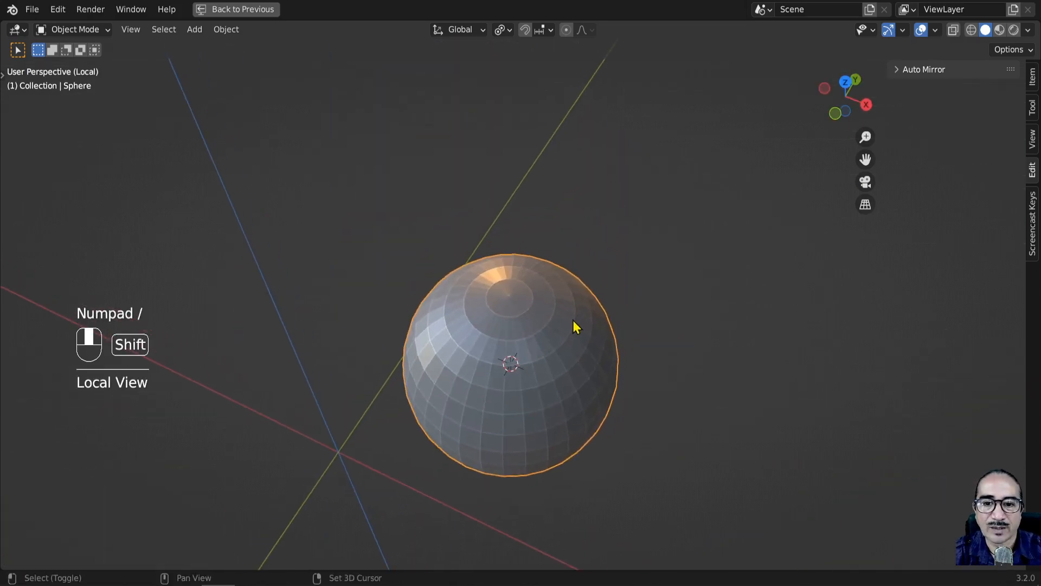
scroll(575, 325, "up", 2)
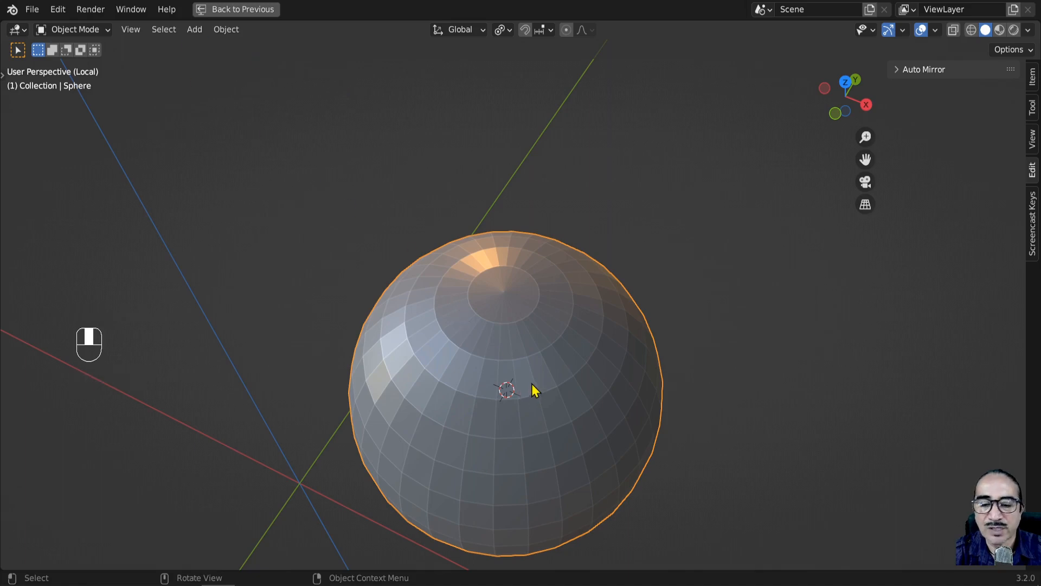
key("Tab")
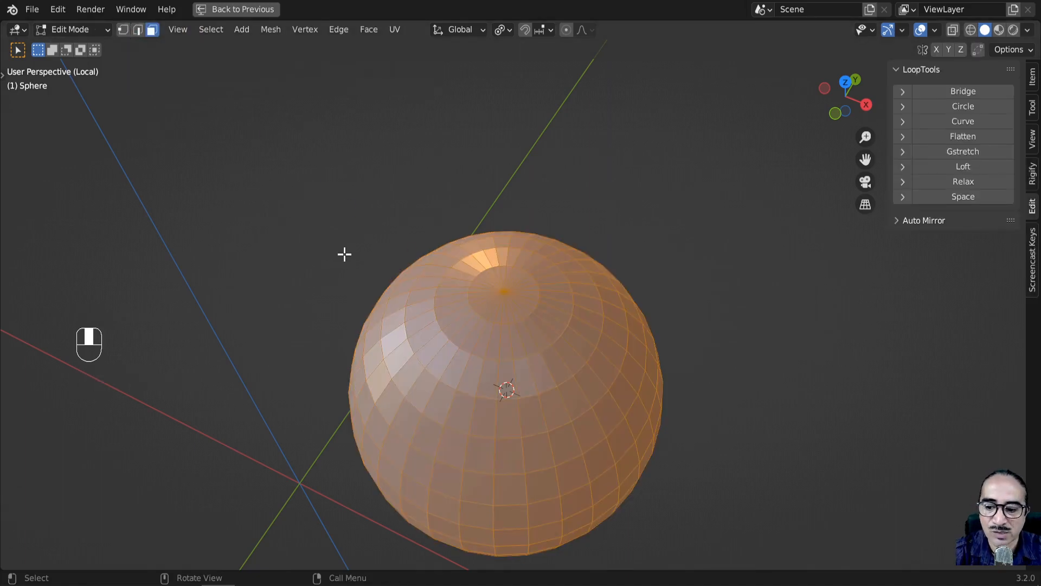
key("1")
left_click(504, 295)
Step: Select the fourth vertex ring from the sphere's top and snap the 3D cursor to its centre
middle_click_drag(518, 363, 541, 321)
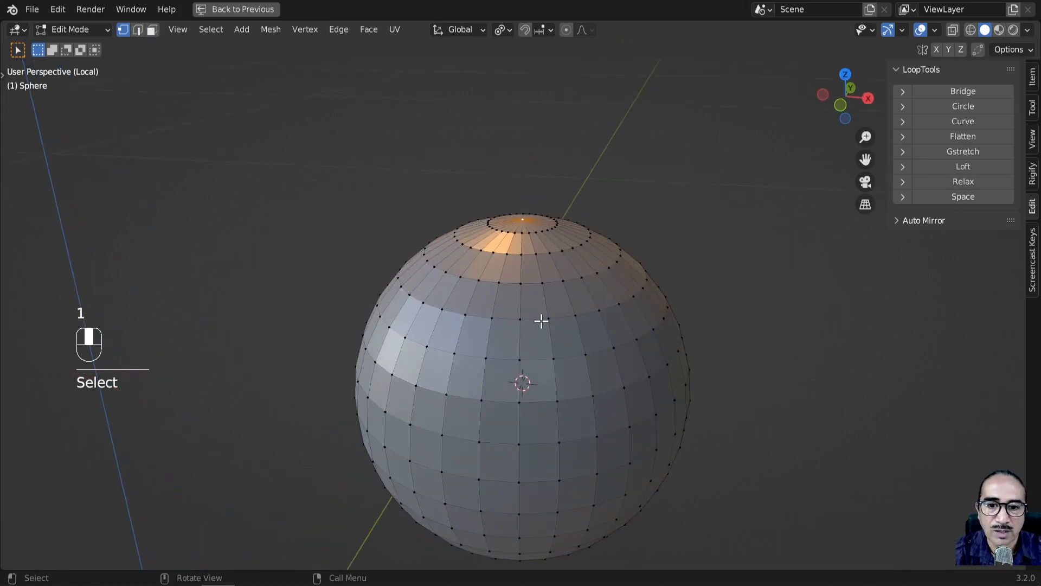
key("KP_1")
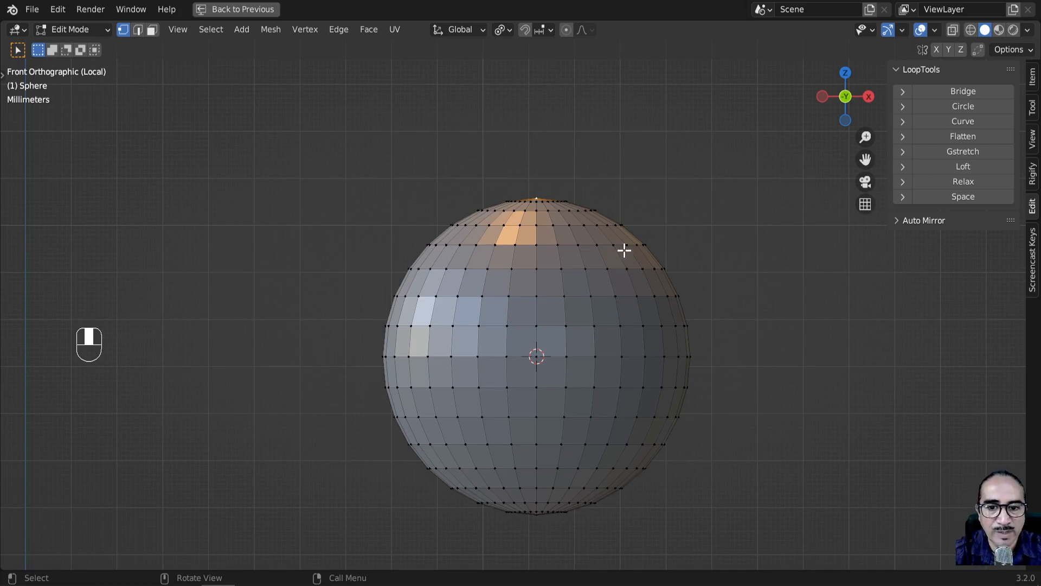
scroll(579, 254, "up", 2)
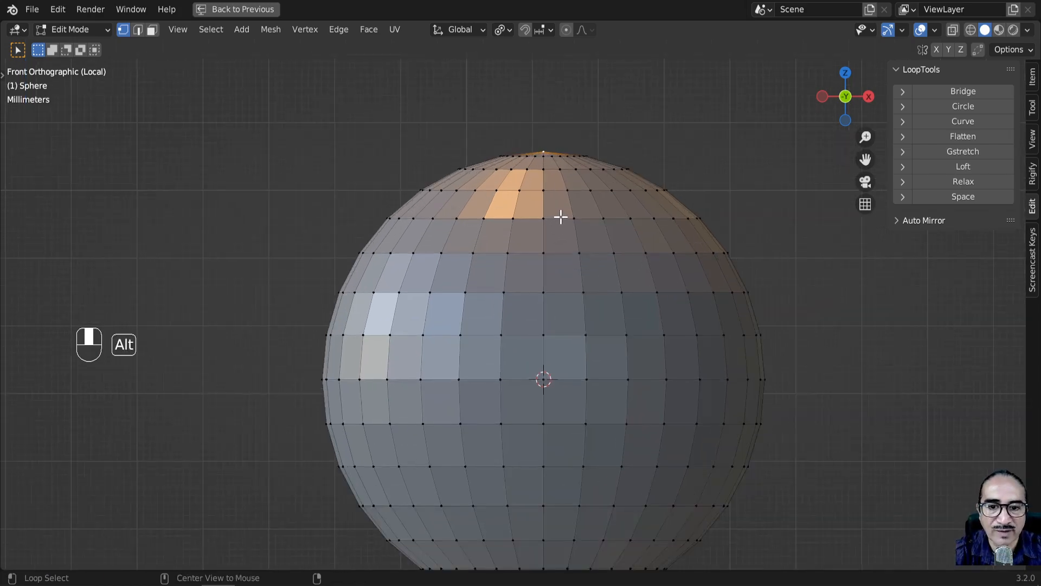
left_click(561, 217, "alt")
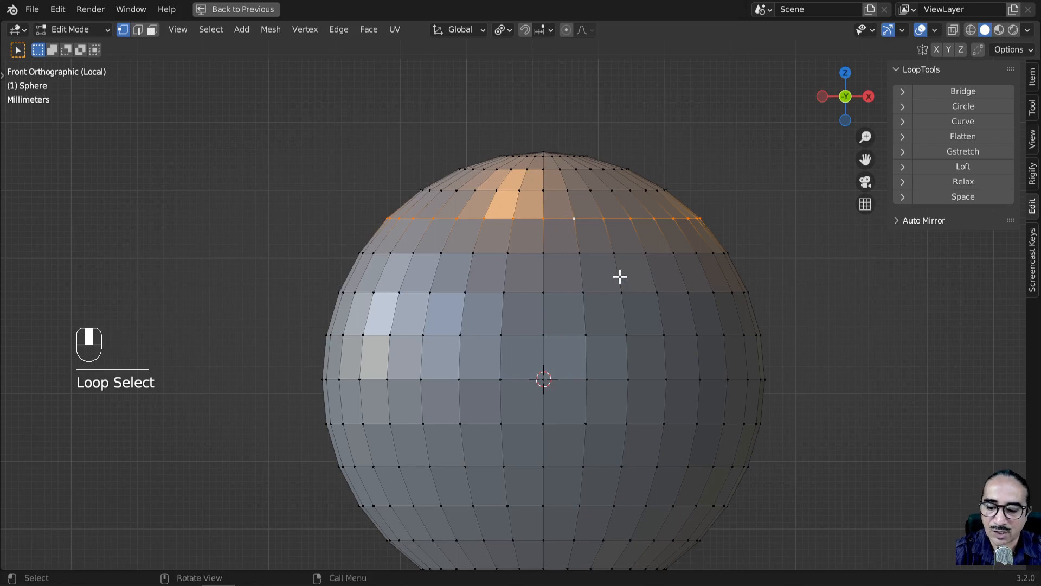
key("shift+s")
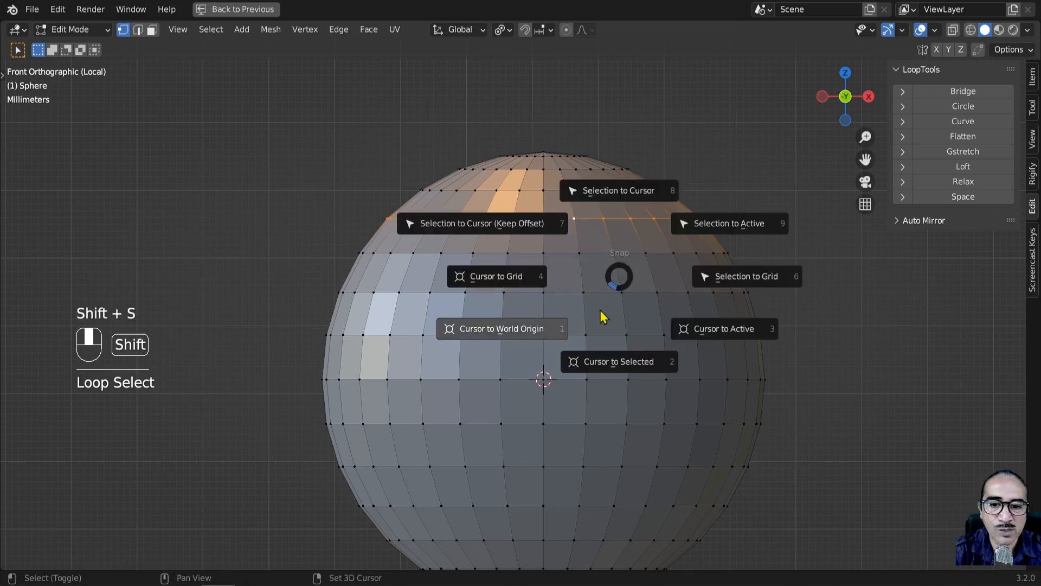
left_click(643, 361)
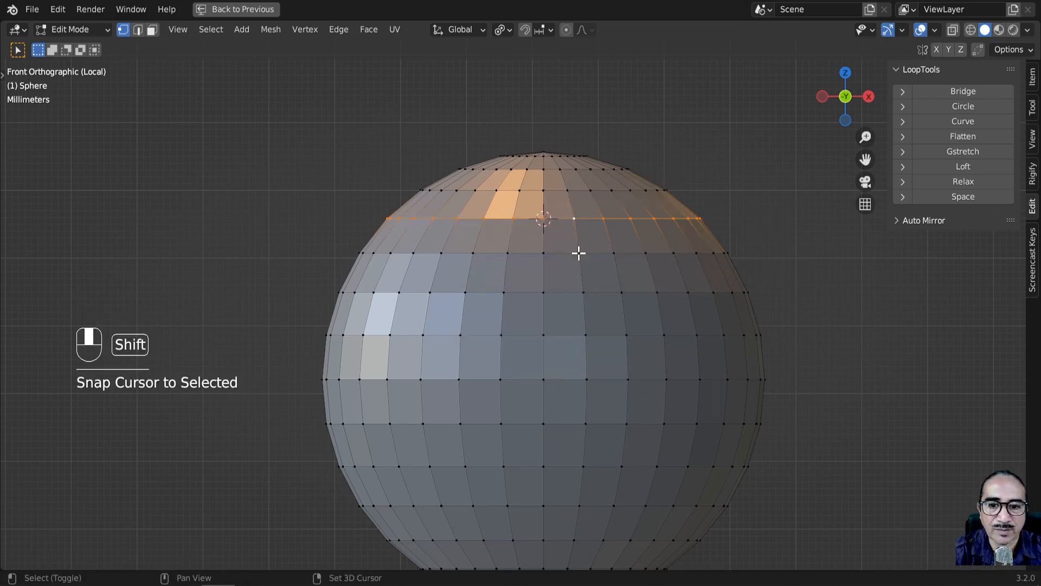
Step: Select the sphere's top cap from the pole down to the fourth ring and set the transform pivot to 3D Cursor
middle_click_drag(584, 251, 530, 286, "shift")
left_click(501, 249)
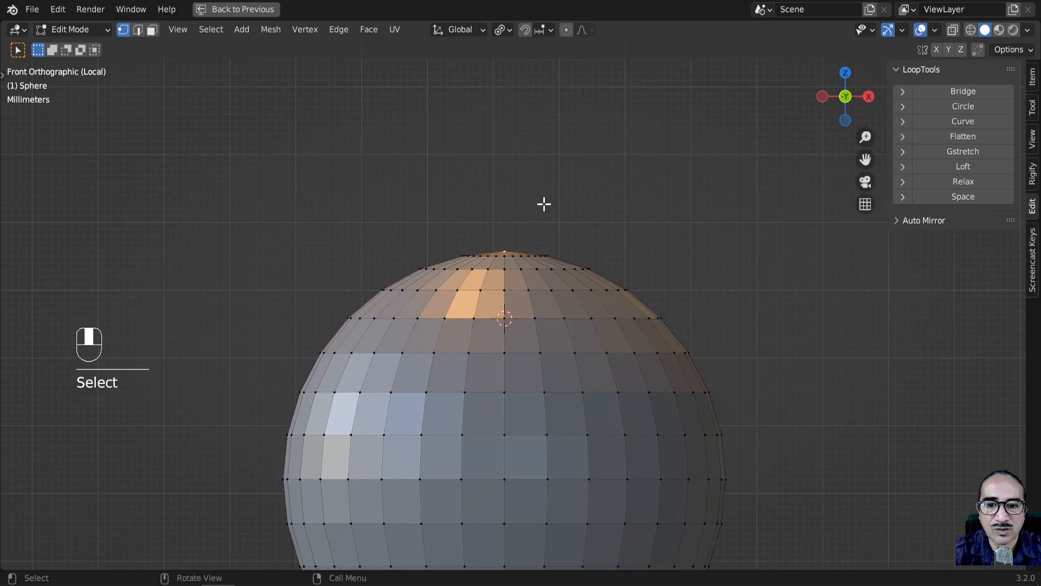
key("ctrl+KP_Add")
key("ctrl+KP_Add")
key("ctrl+KP_Add")
key("ctrl+KP_Add")
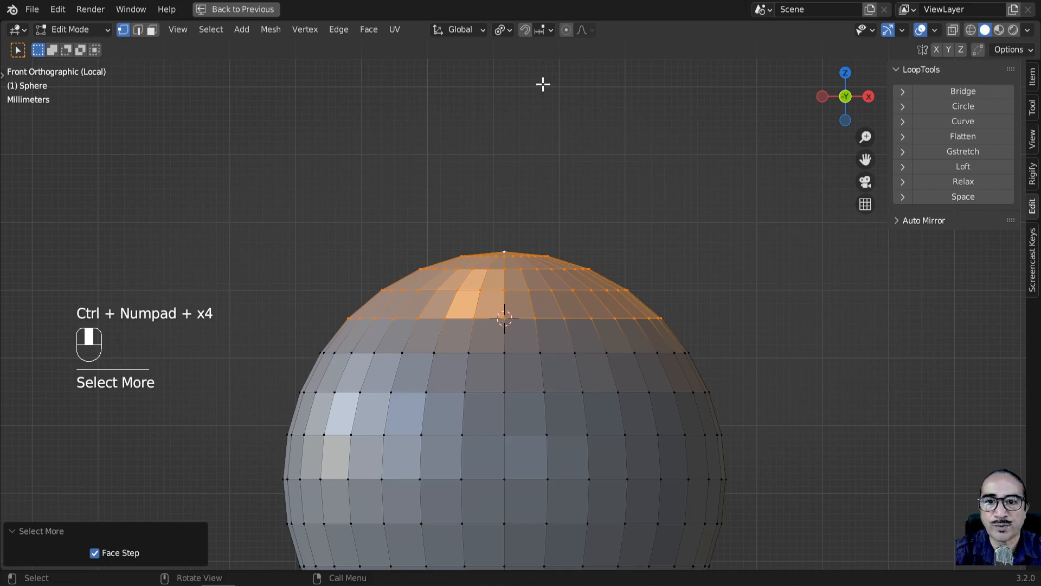
left_click(502, 30)
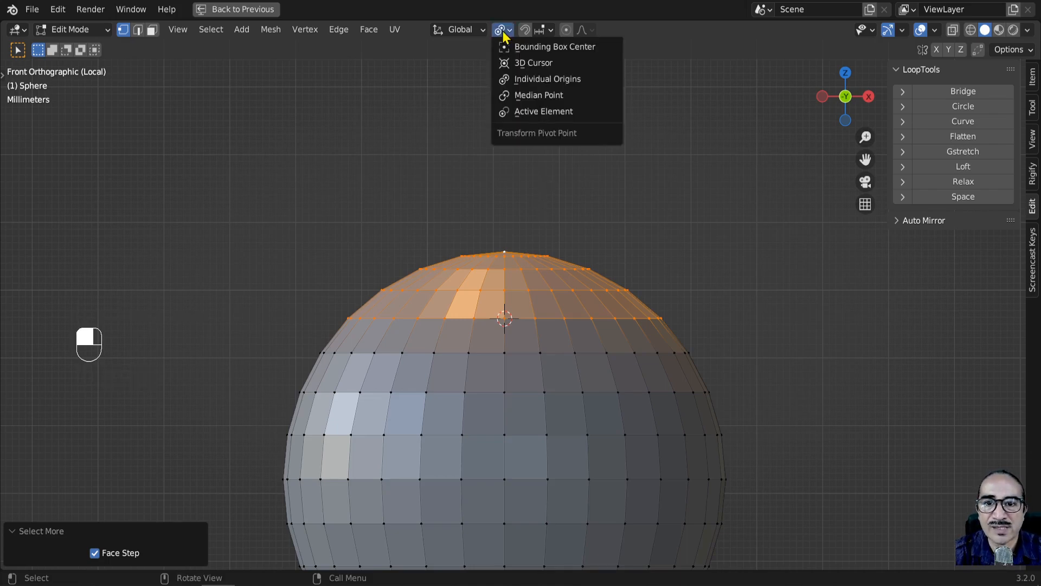
left_click(541, 64)
key("r")
right_click(696, 267)
key("r")
key("r")
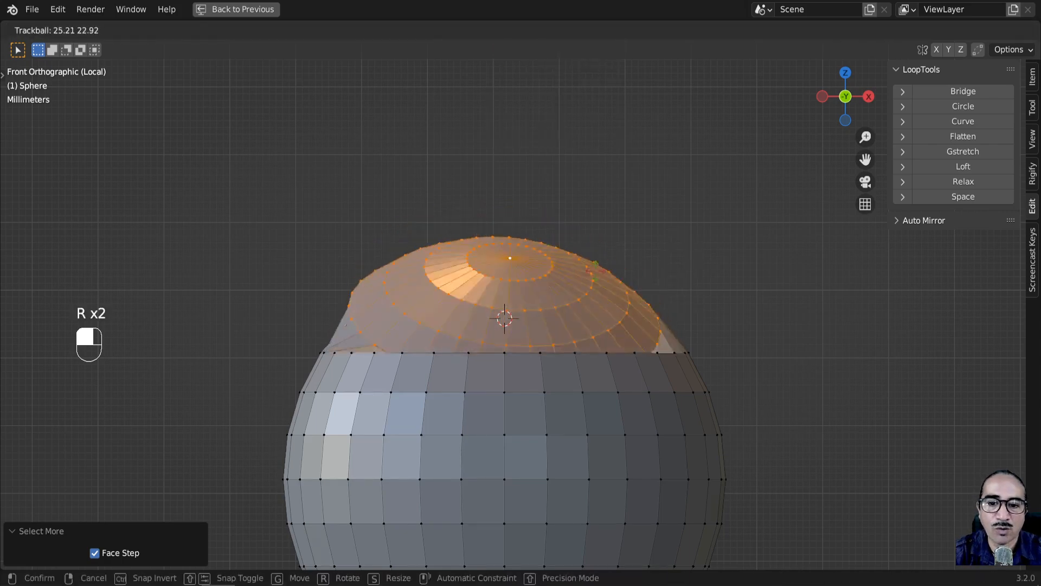
right_click(669, 275)
key("s")
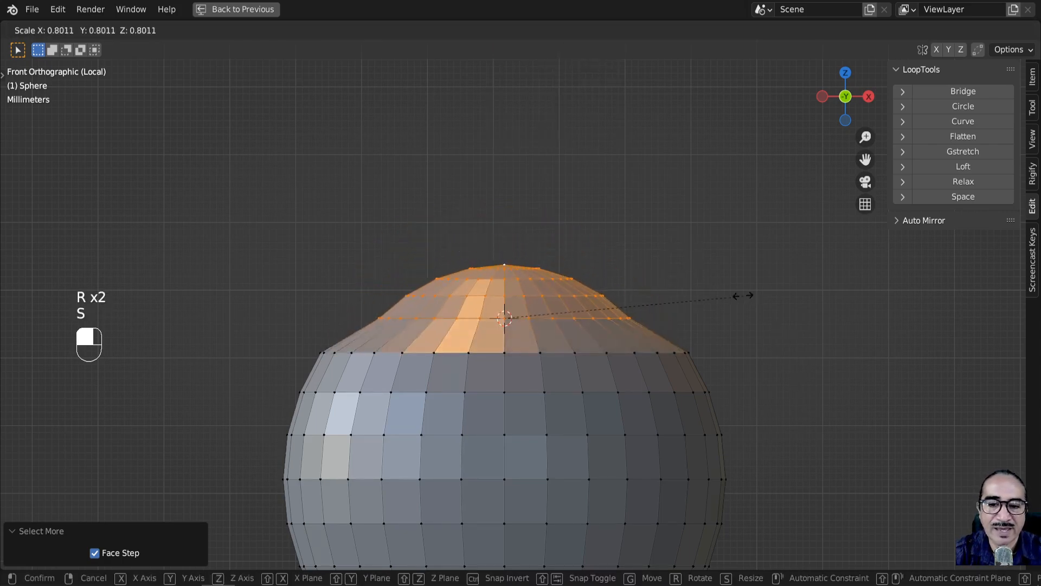
right_click(748, 353)
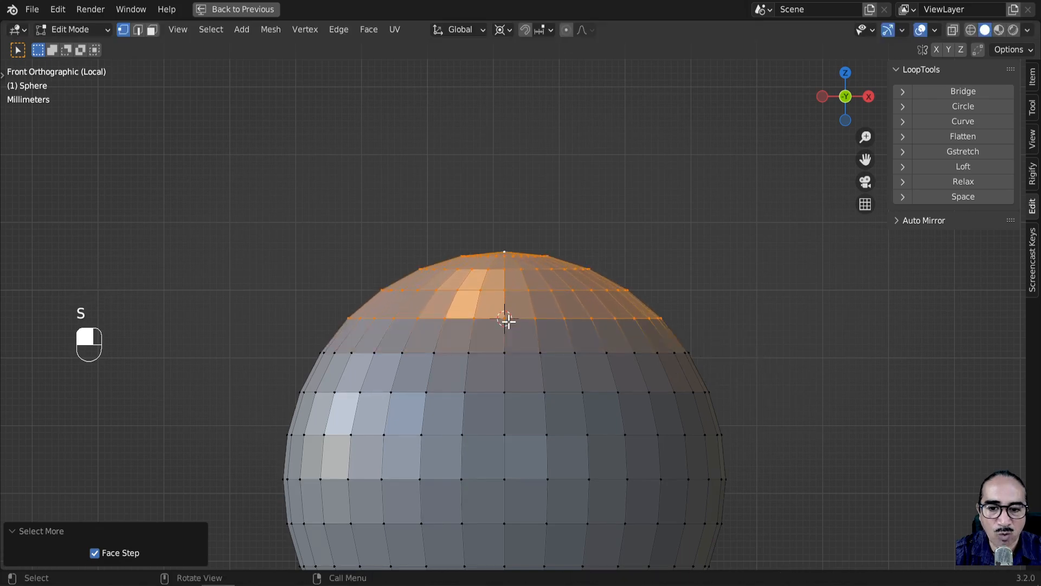
Step: Flip the selected cap into the sphere by scaling it -1 along global Z about the 3D cursor
key("s")
key("z")
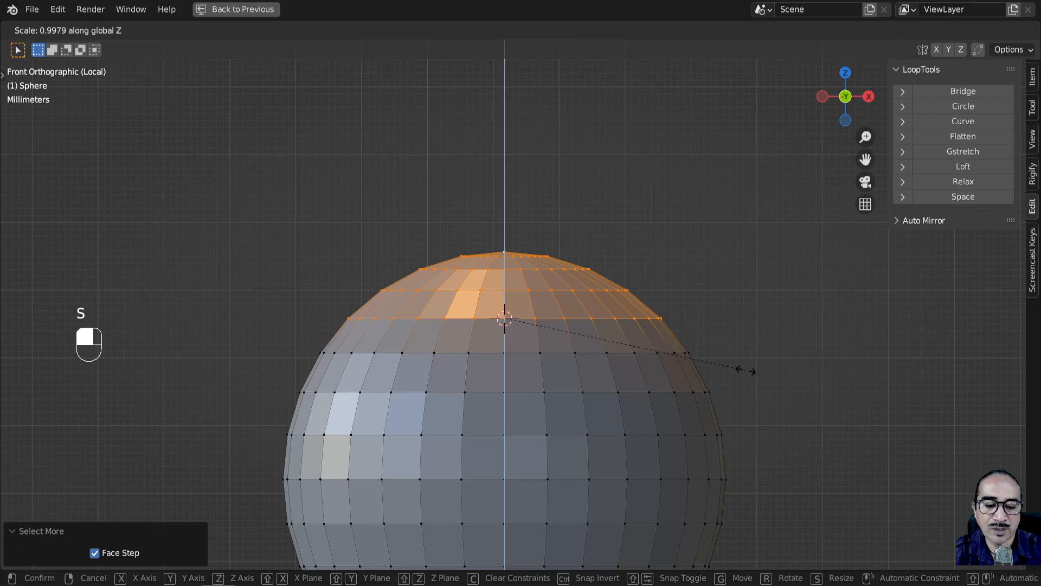
type("-1")
left_click(746, 370)
Step: Extrude the inverted cap and scale it inward to about 0.842 to form a flat rim around the socket
middle_click_drag(737, 232, 519, 323)
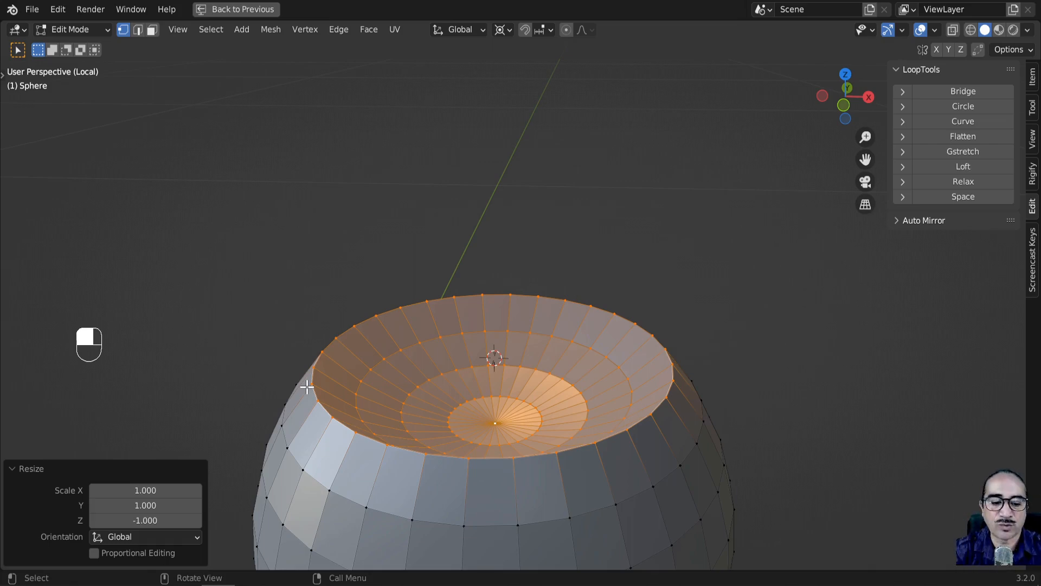
key("KP_1")
middle_click_drag(705, 366, 886, 417)
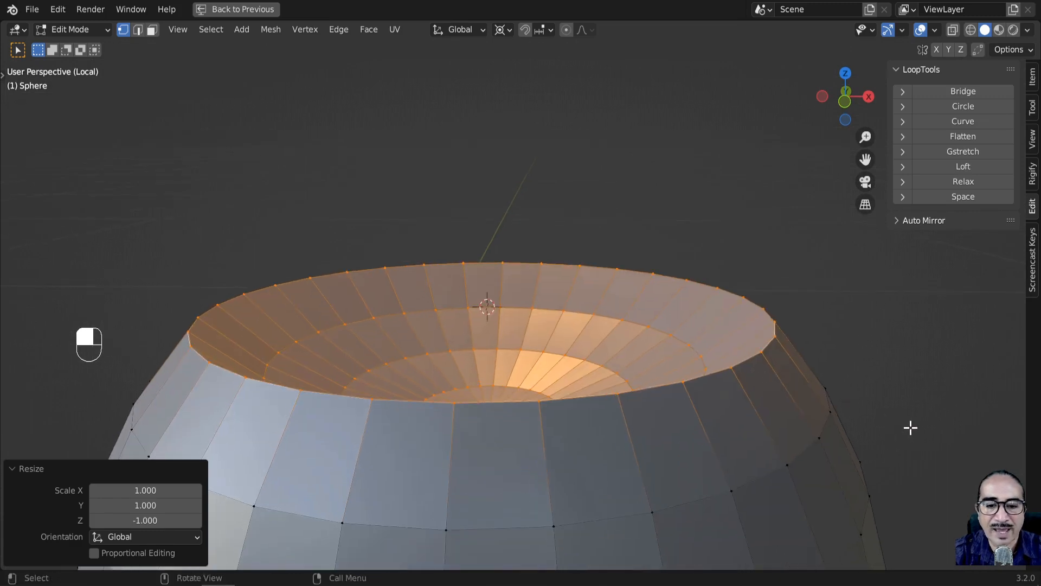
key("e")
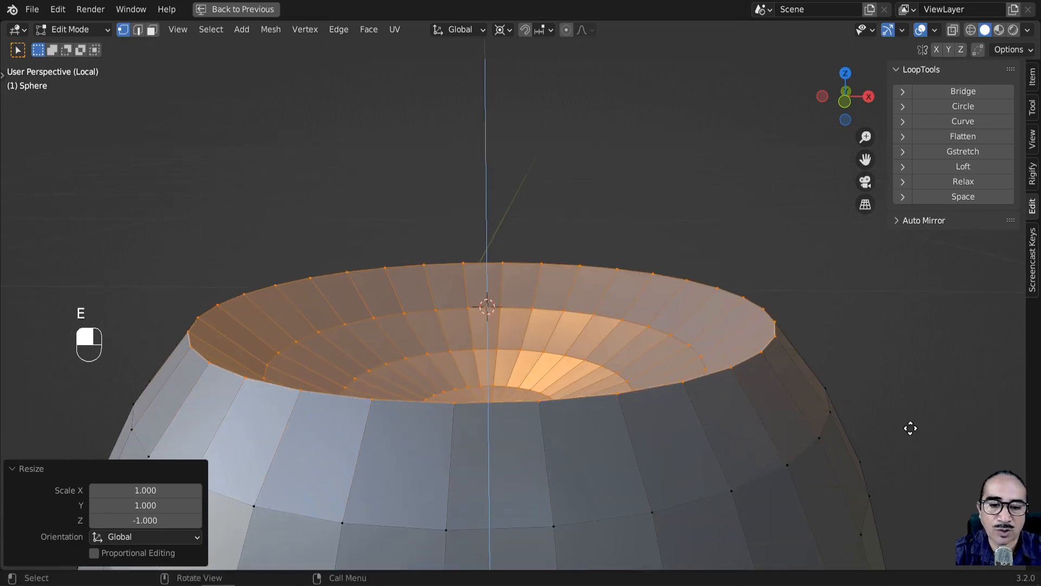
key("s")
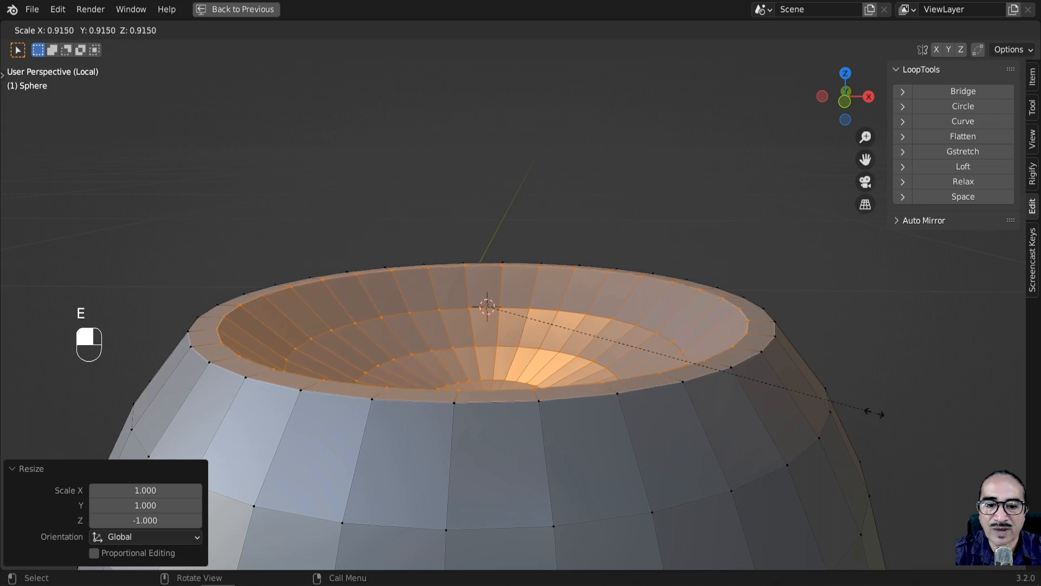
left_click(846, 402)
Step: Extrude the inner cap about 0.0041 m downward along Z to create a vertical wall inside the rim
middle_click_drag(477, 306, 604, 294)
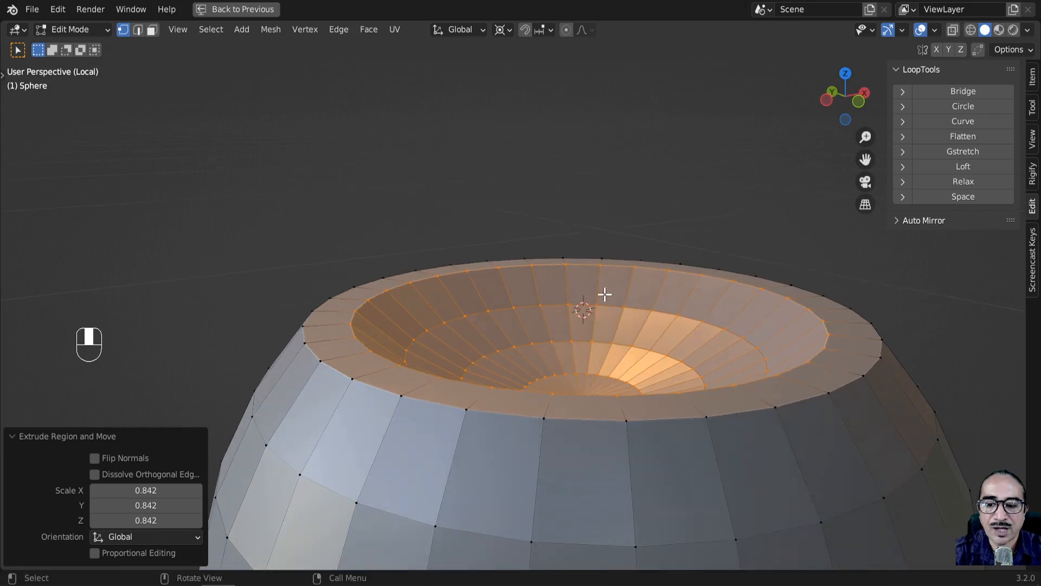
key("e")
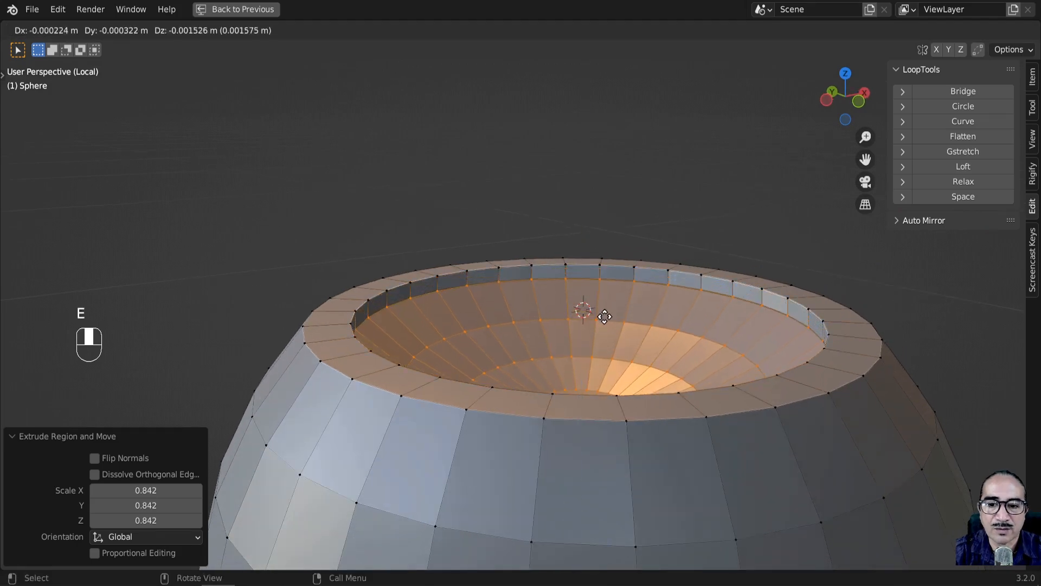
key("z")
left_click(604, 347)
middle_click_drag(605, 347, 448, 357)
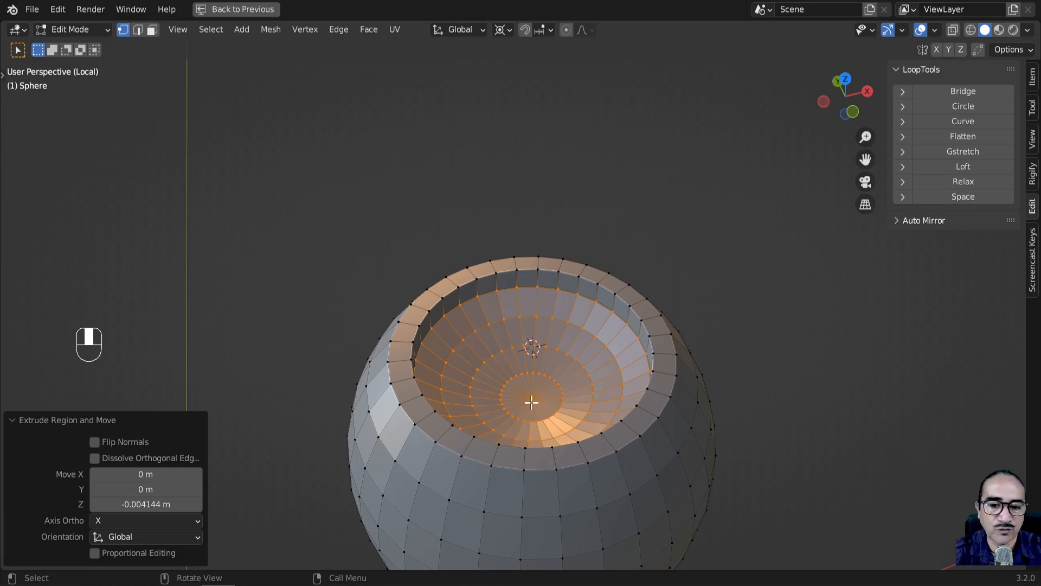
Step: Move the inverted inner cap about 0.012 m down along global Z to deepen the socket
middle_click_drag(547, 371, 562, 337)
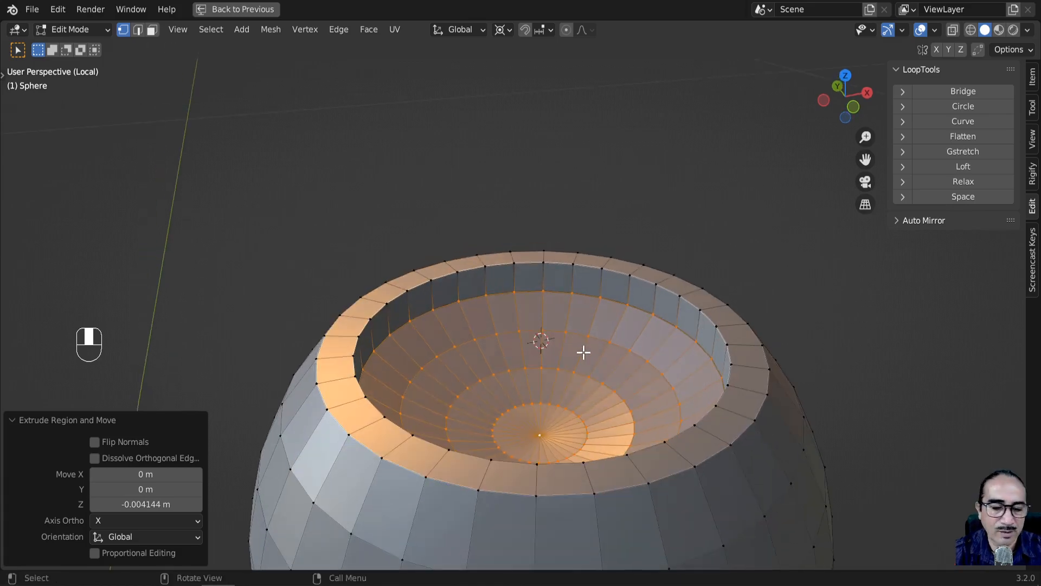
key("g")
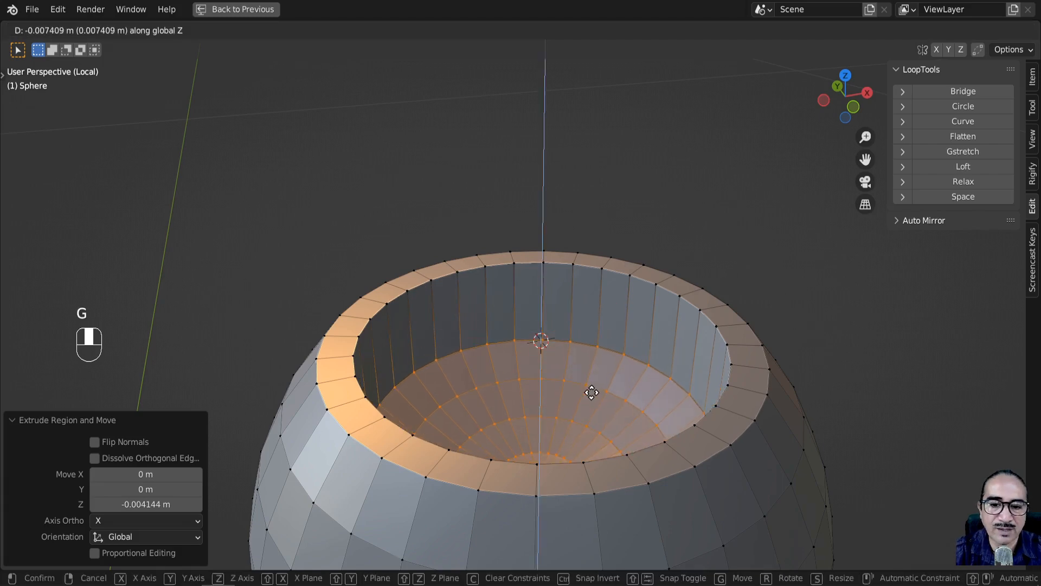
left_click(593, 429)
scroll(593, 429, "down", 5)
middle_click_drag(588, 379, 537, 389)
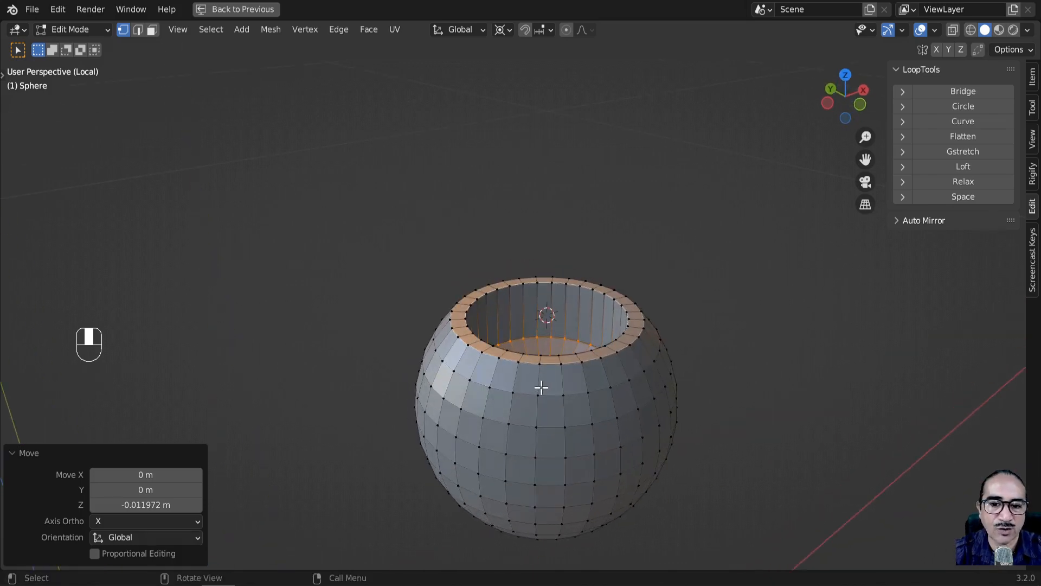
Step: Return to Object Mode and apply smooth shading to the hollowed sphere
key("Tab")
middle_click_drag(565, 458, 551, 365)
right_click(548, 361)
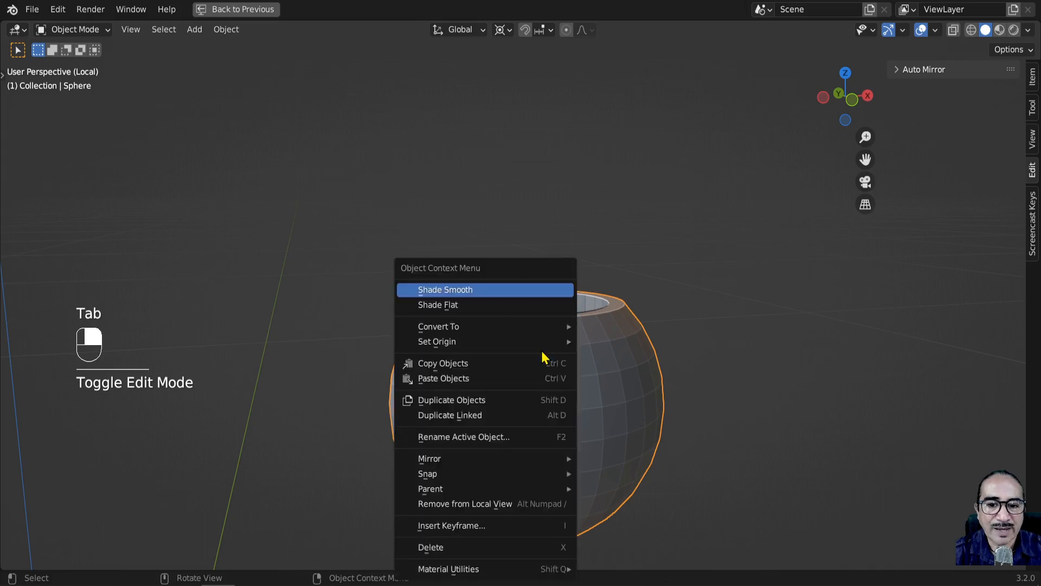
left_click(444, 290)
scroll(507, 309, "down", 3)
middle_click_drag(507, 309, 528, 389)
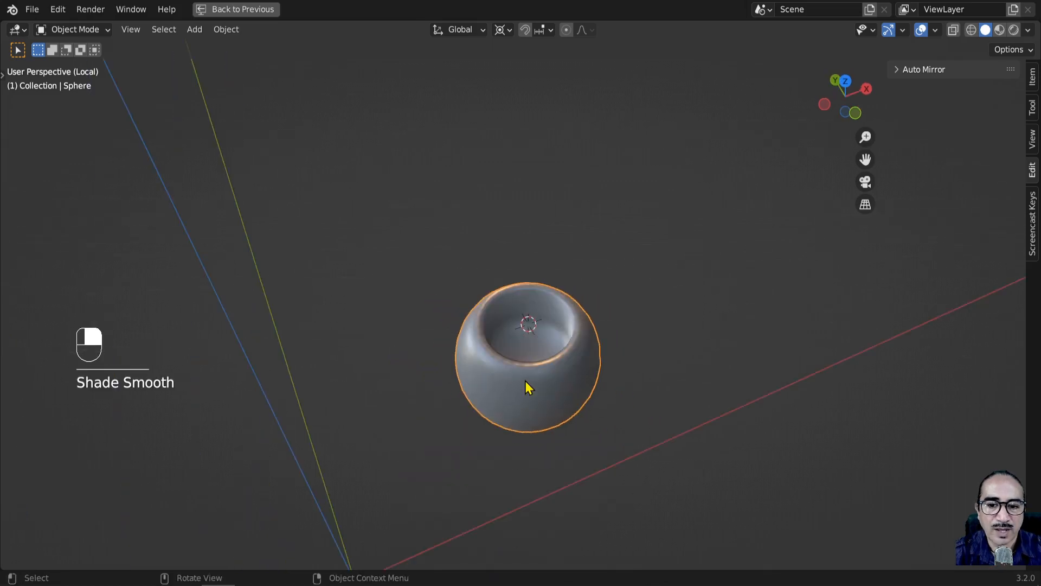
Step: Bevel the outer edge loop of the socket's rim with a width of 0.00325 m and one segment
scroll(527, 389, "up", 4)
middle_click_drag(504, 461, 440, 323)
middle_click_drag(529, 356, 531, 309)
scroll(531, 307, "up", 2)
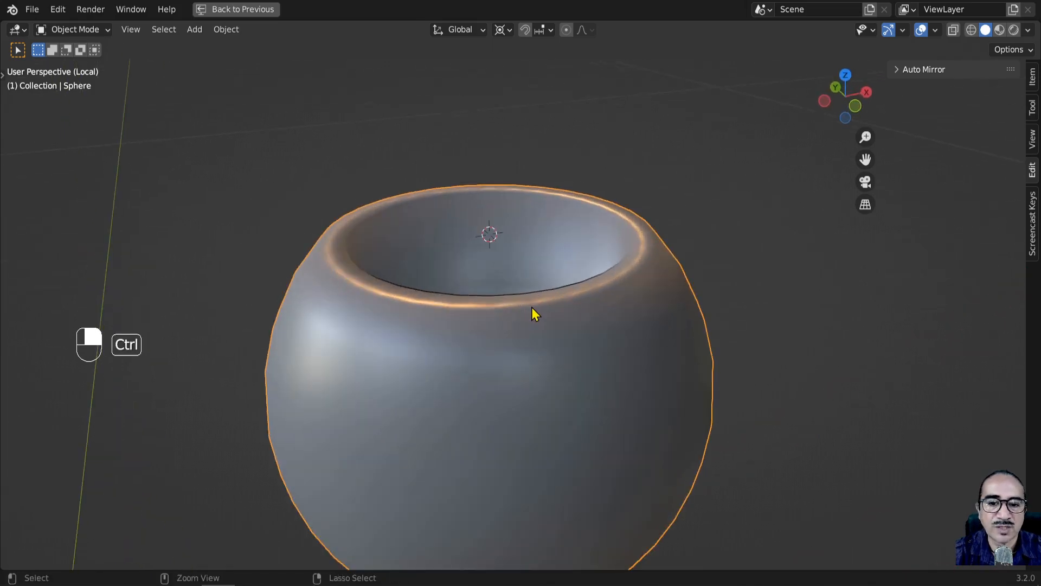
scroll(580, 308, "up", 2)
middle_click_drag(601, 294, 588, 326, "shift")
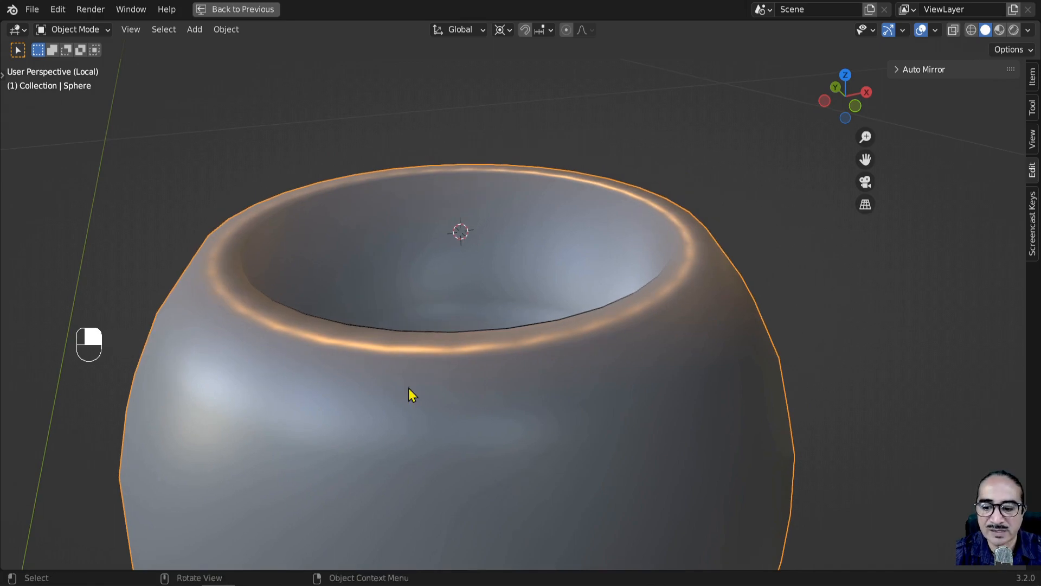
key("Tab")
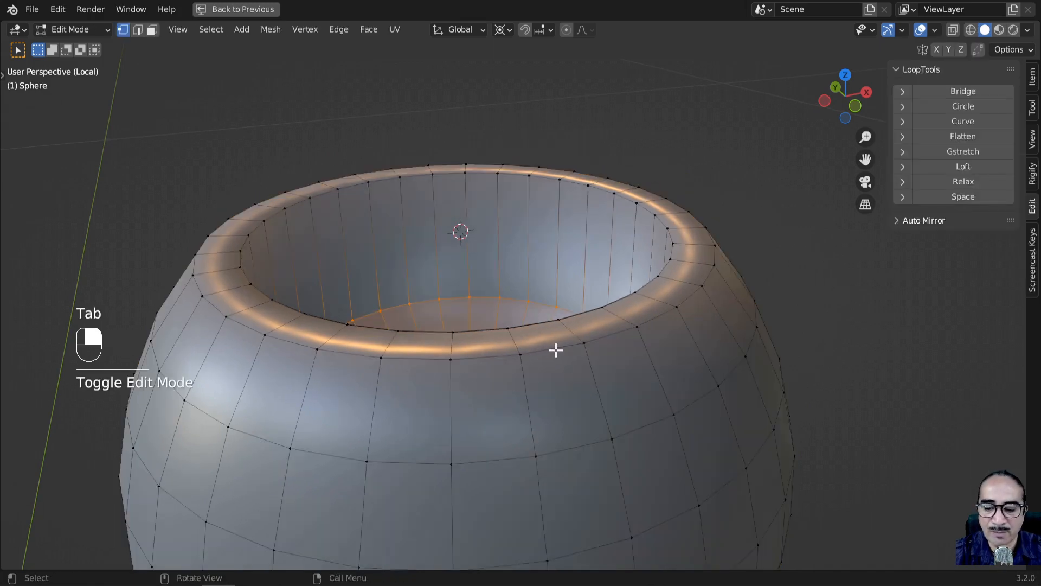
left_click(550, 351, "alt")
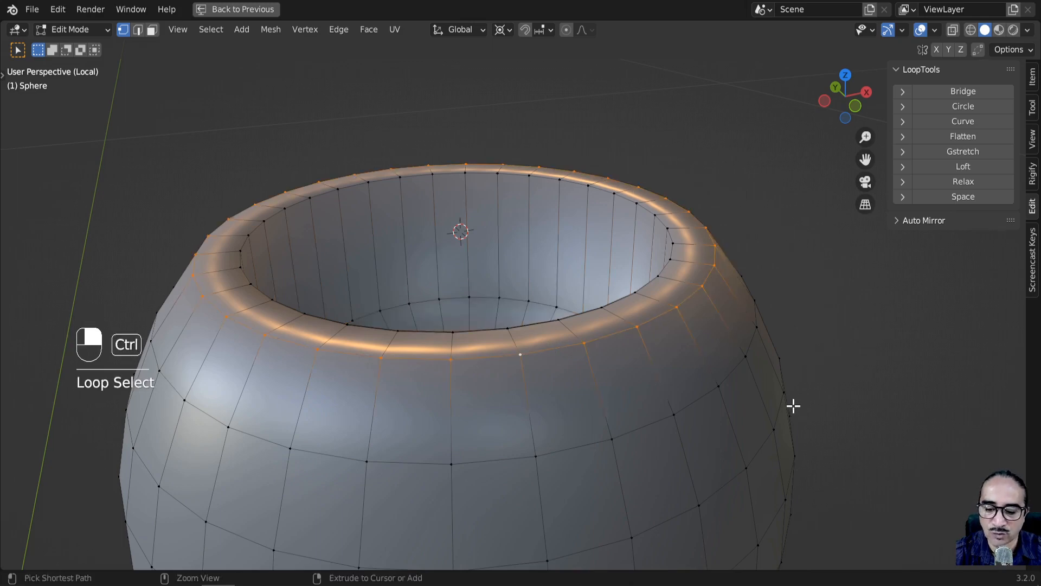
key("ctrl+b")
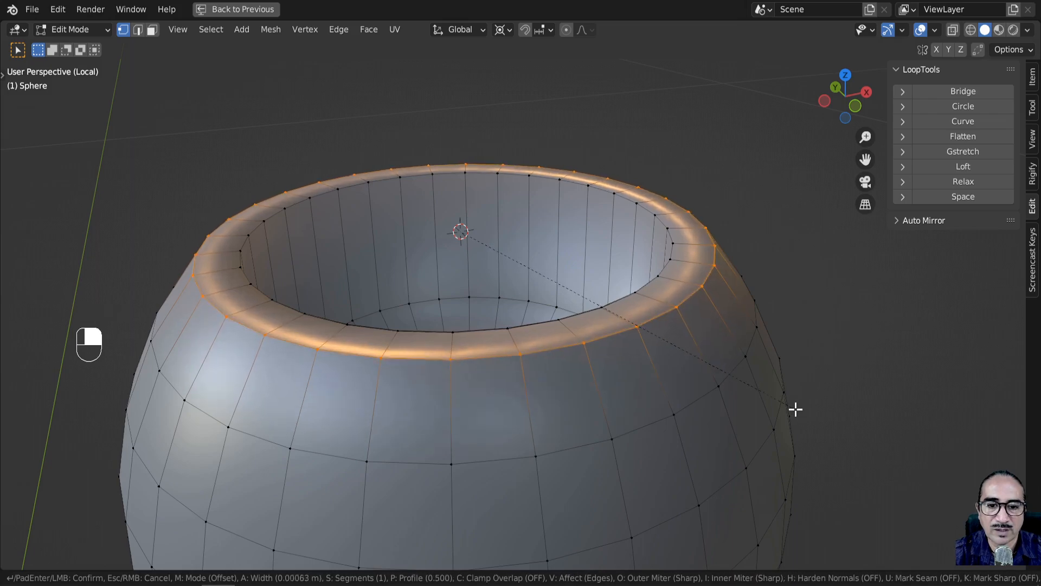
key("shift")
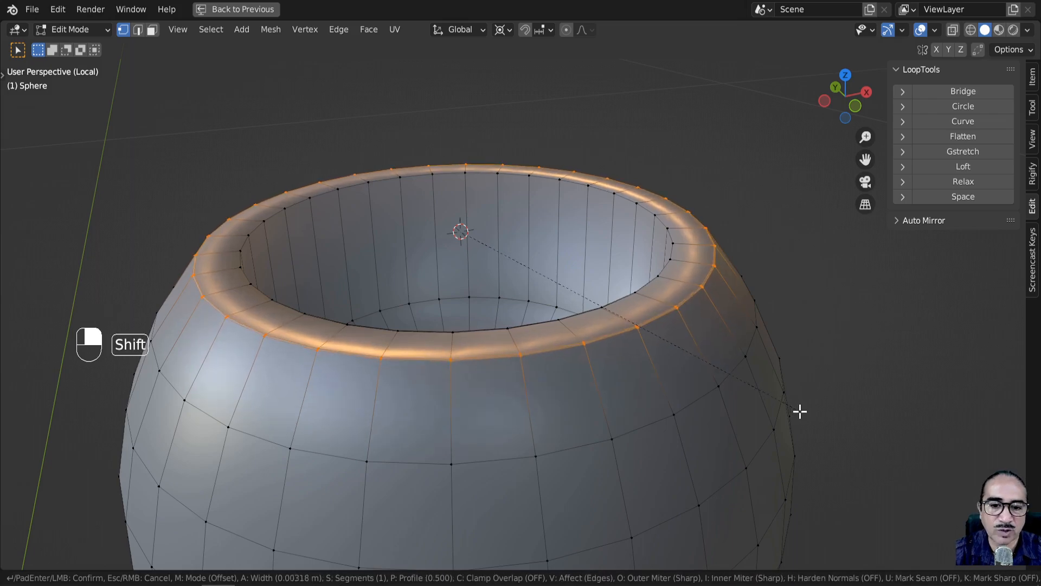
left_click(800, 411)
middle_click_drag(698, 379, 707, 302)
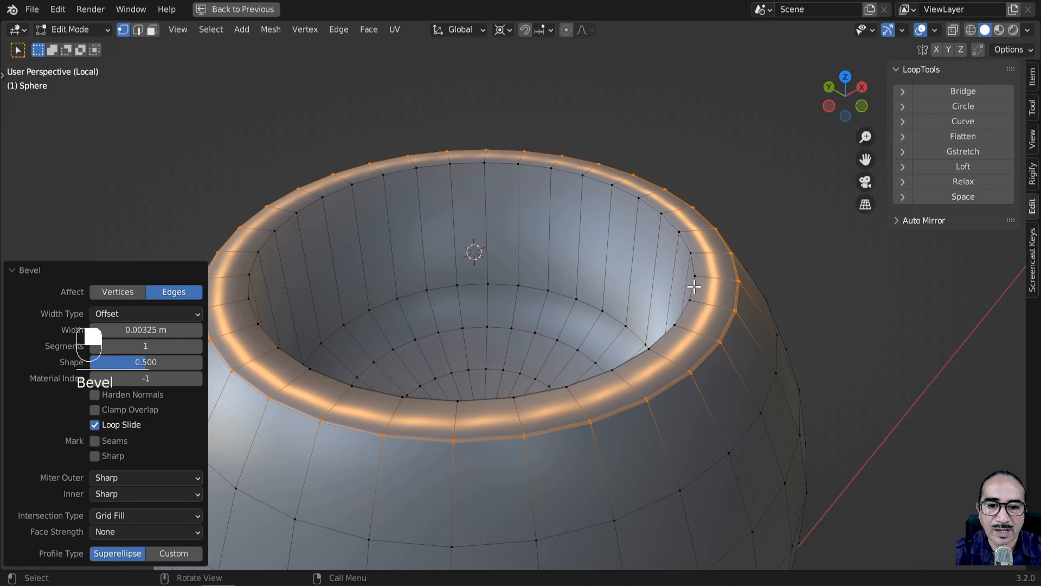
Step: Bevel the inner edge loop of the socket's rim about 0.0036 m wide with one segment and return to Object Mode
key("ctrl")
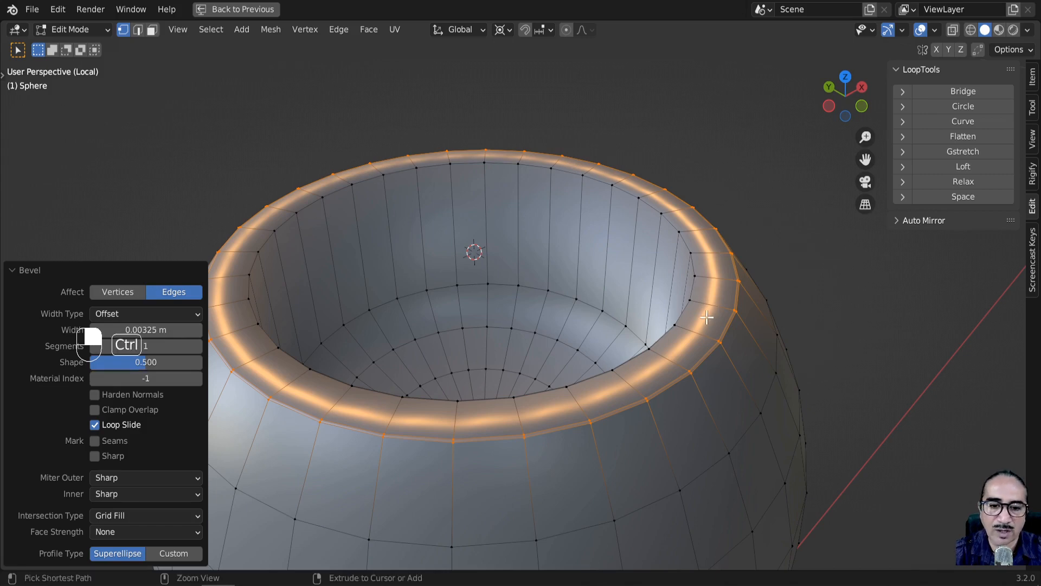
left_click(692, 290, "alt")
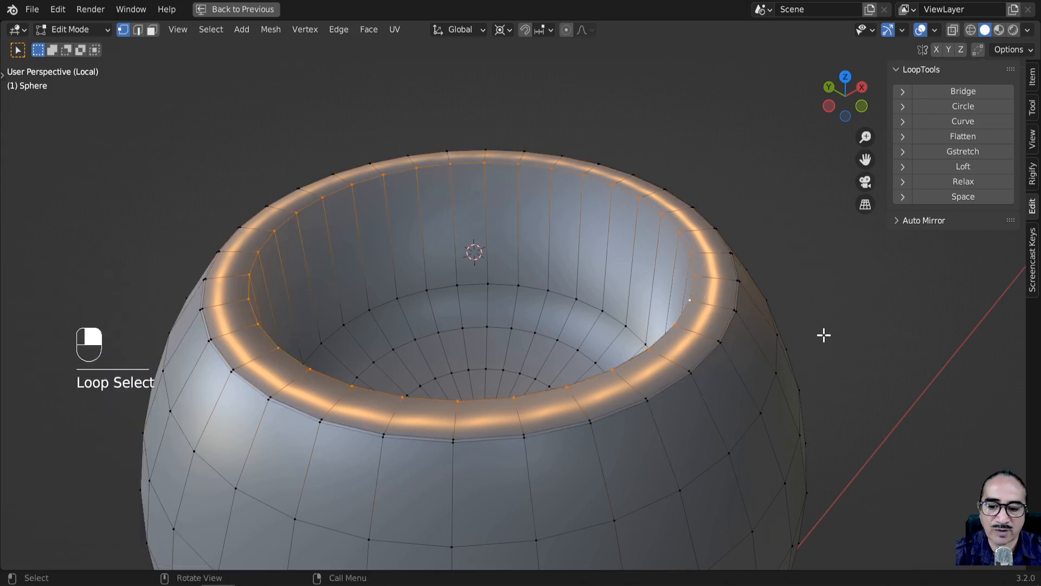
key("ctrl+b")
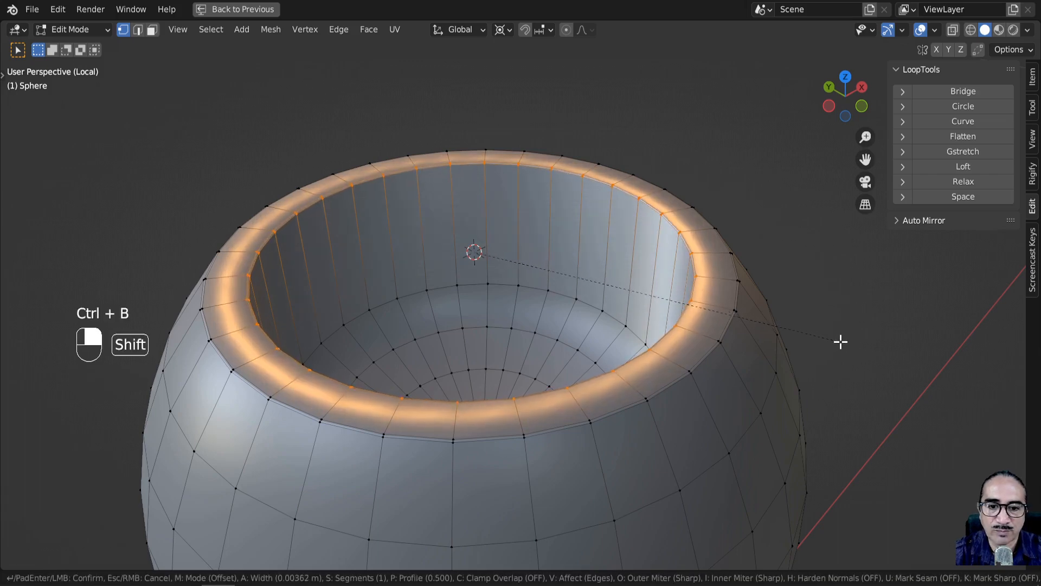
left_click(843, 342)
key("Tab")
scroll(727, 309, "down", 6)
middle_click_drag(724, 302, 683, 292)
scroll(555, 343, "up", 7)
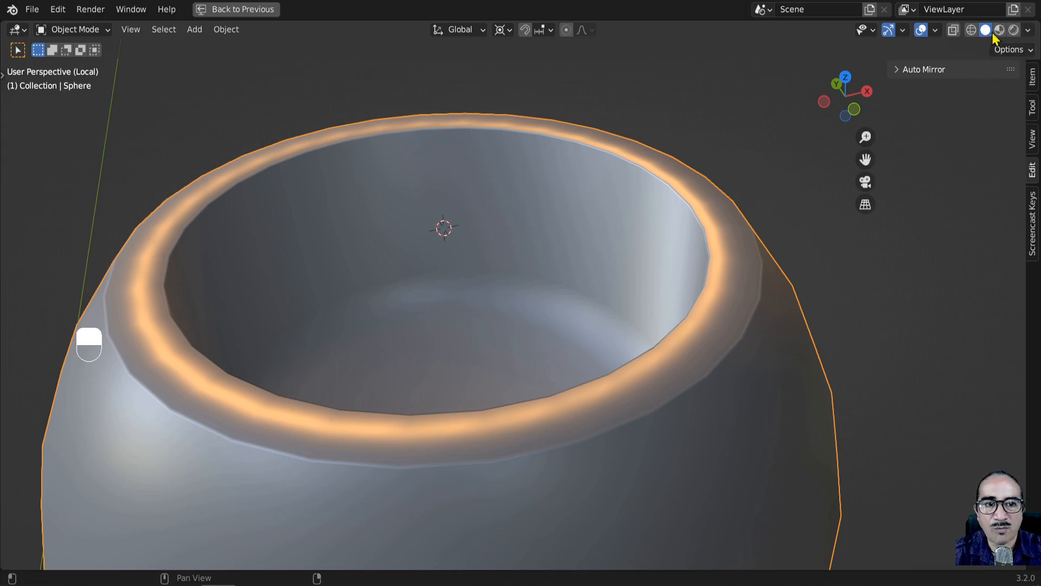
Step: Switch the viewport lighting to Studio, keep Cavity enabled with Ridge at 1.521, and fine-tune the Valley strength
left_click(1028, 30)
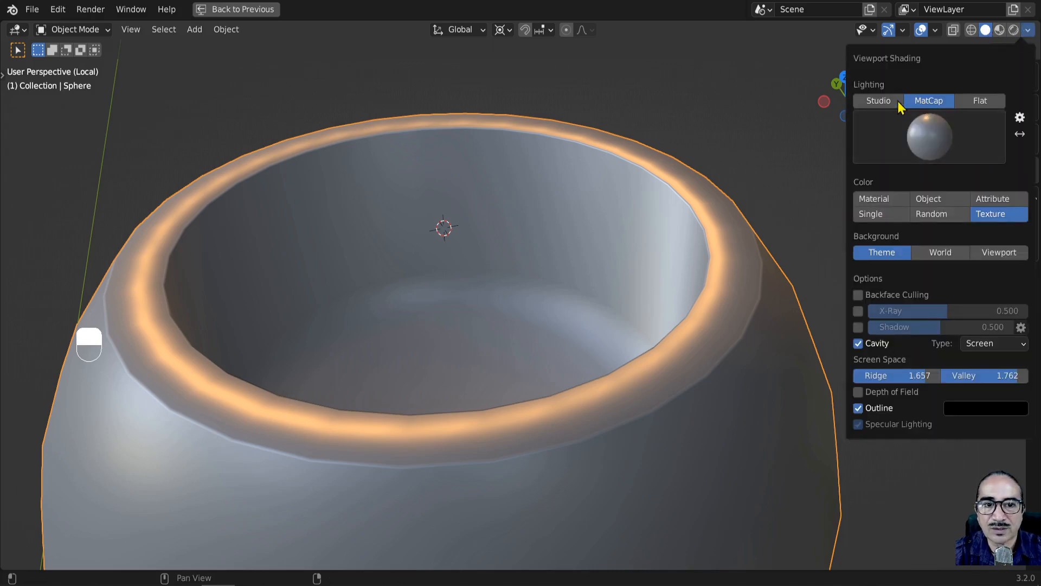
left_click(867, 101)
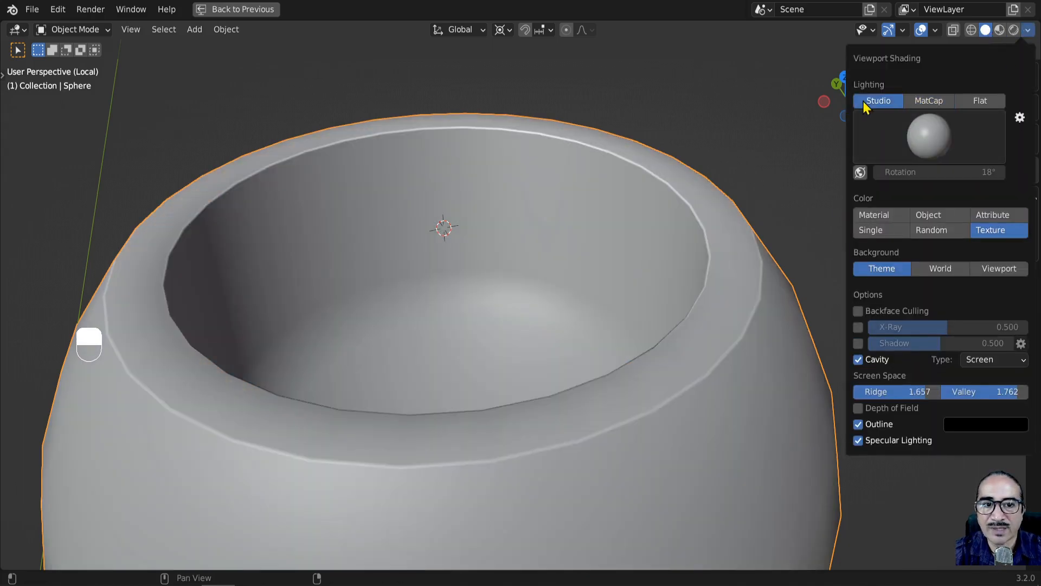
left_click(859, 360)
left_click(858, 360)
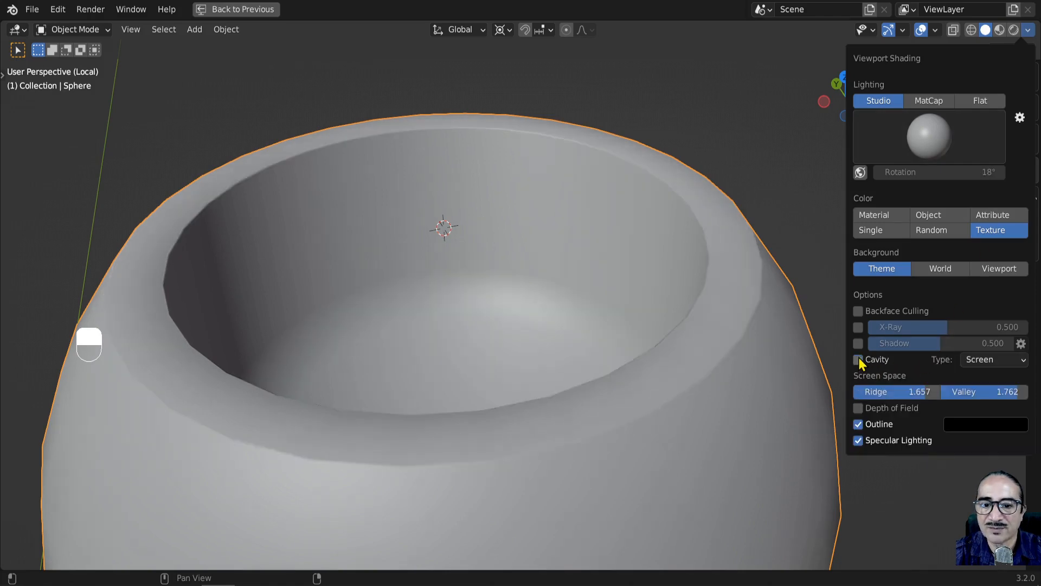
left_click_drag(925, 392, 919, 392)
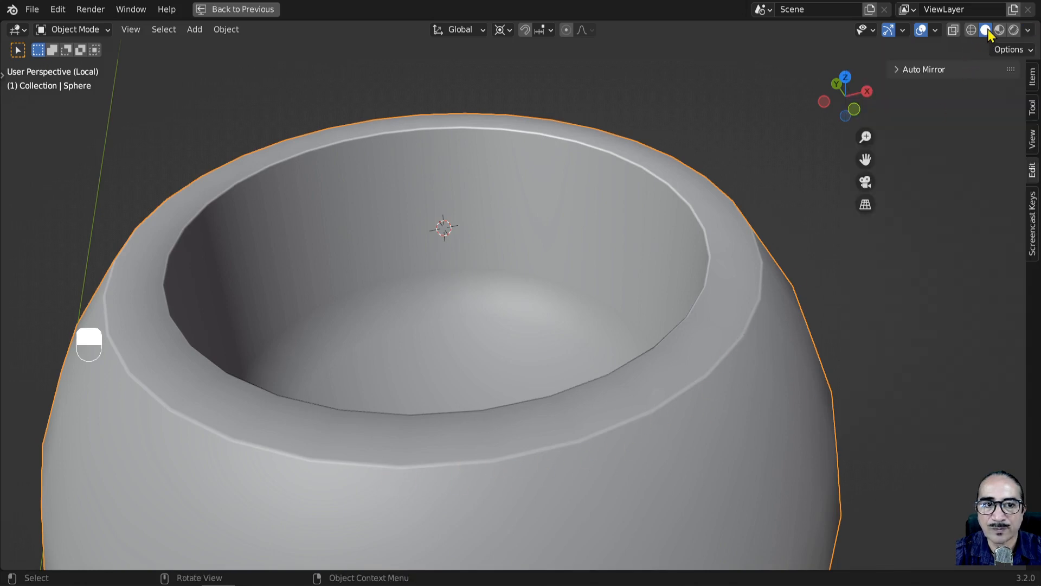
left_click(1029, 31)
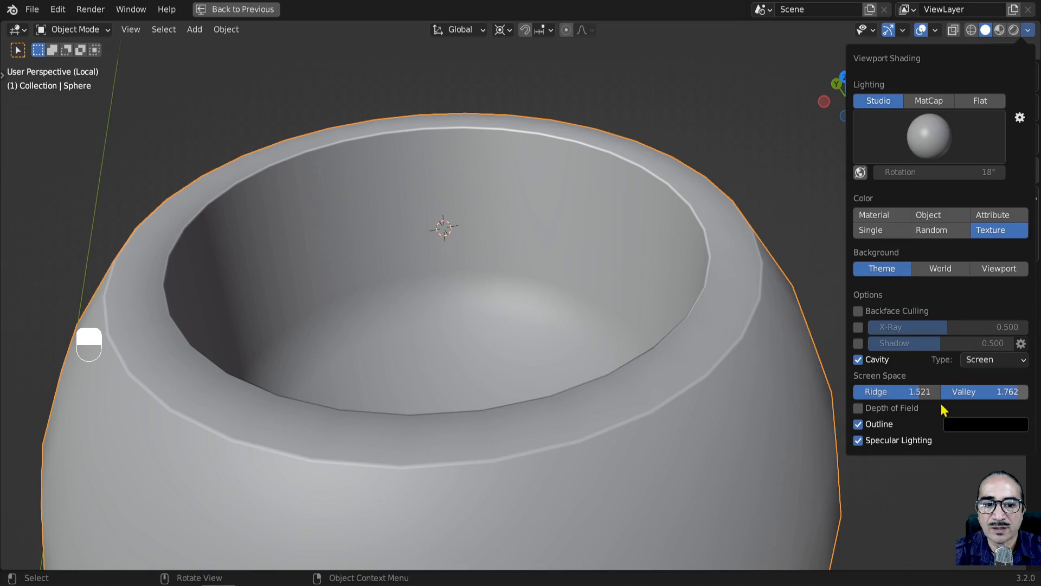
mouse_move(1016, 392)
left_mouse_down()
mouse_move(941, 392)
mouse_move(1020, 393)
left_mouse_up()
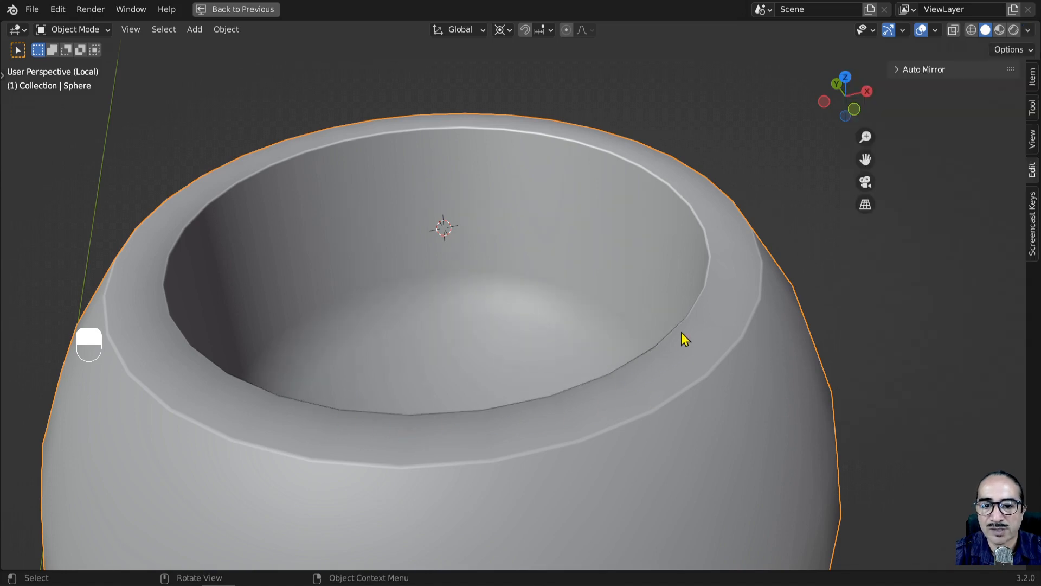
Step: Add a UV sphere at the 3D cursor in front view and scale it by 0.355, 0.190 and 0.363 to roughly the socket opening's width
scroll(580, 400, "down", 5)
middle_click_drag(581, 399, 563, 318)
key("KP_1")
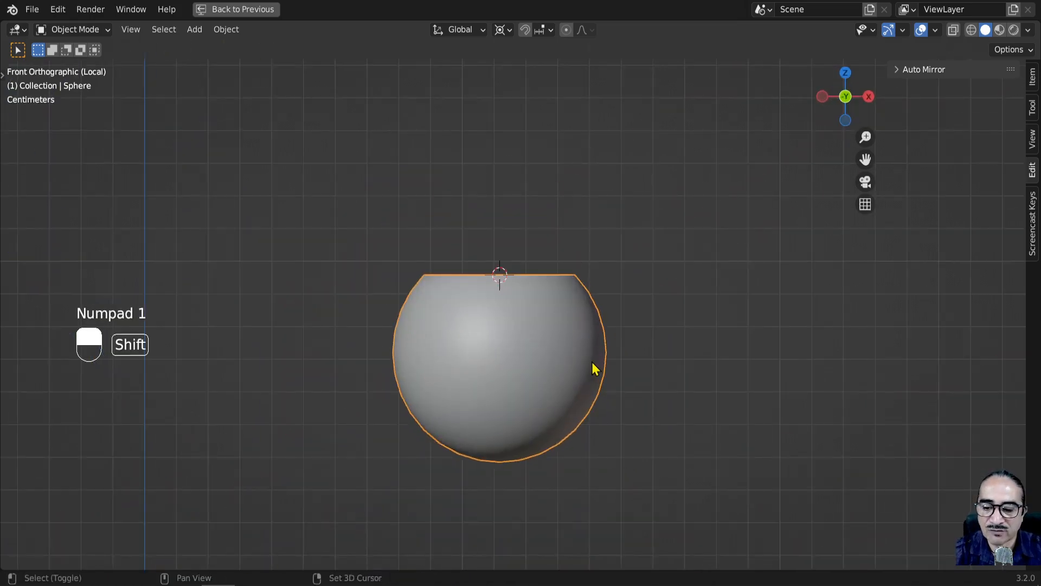
key("shift+a")
mouse_move(523, 283)
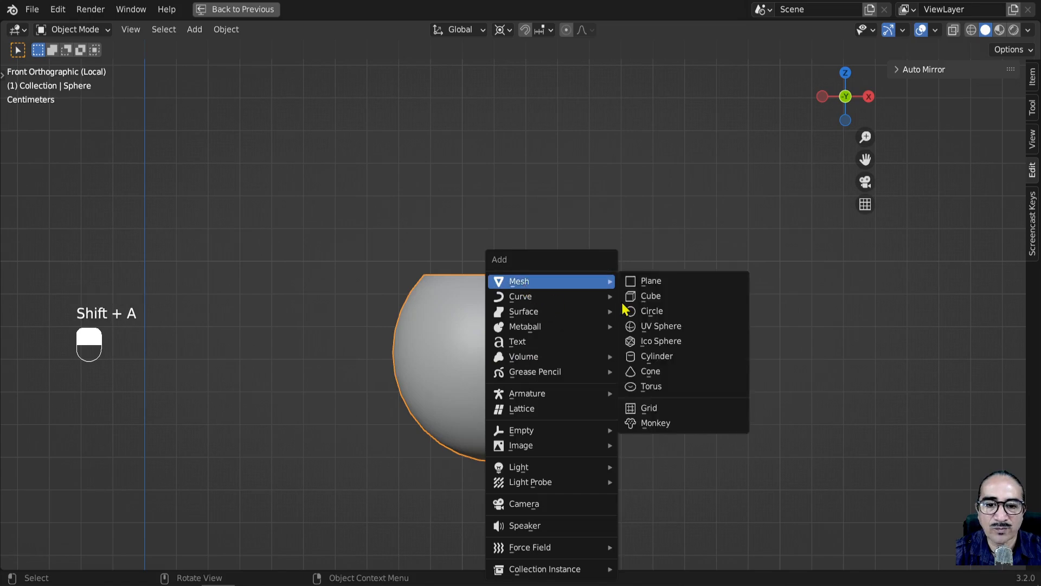
left_click(697, 328)
key("s")
left_click(831, 488)
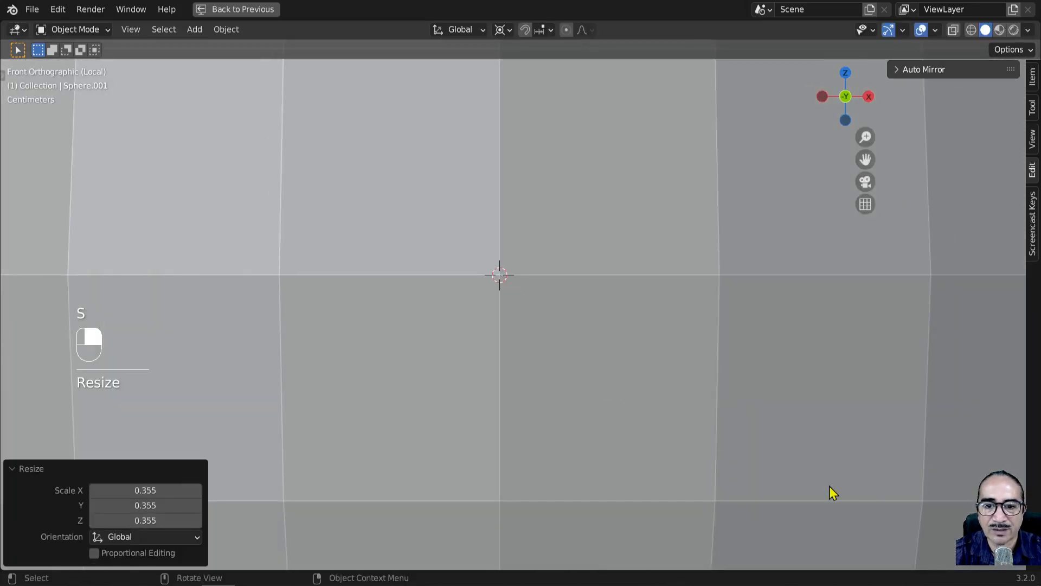
key("s")
left_click(772, 442)
key("s")
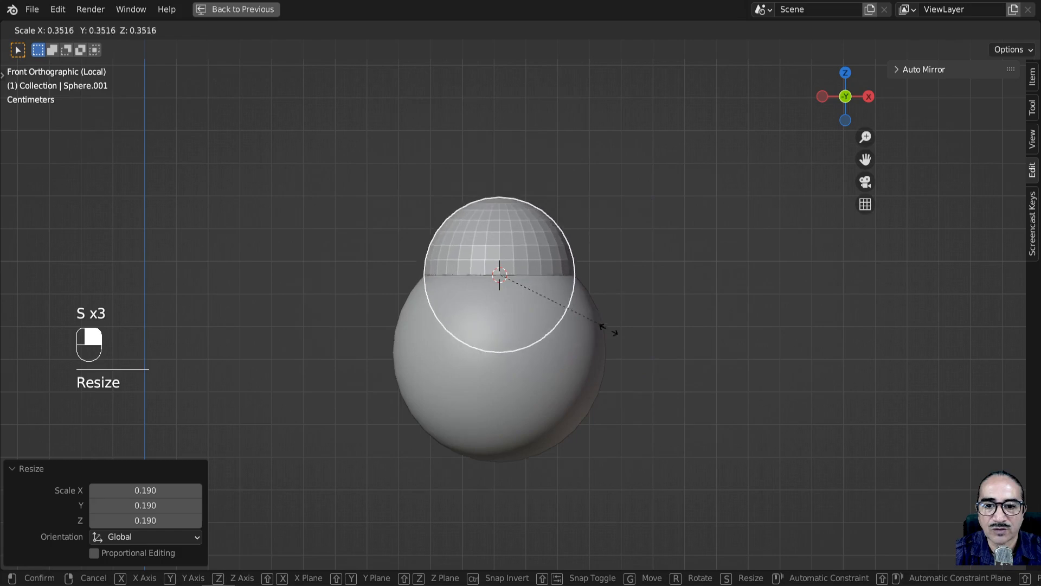
left_click(606, 327)
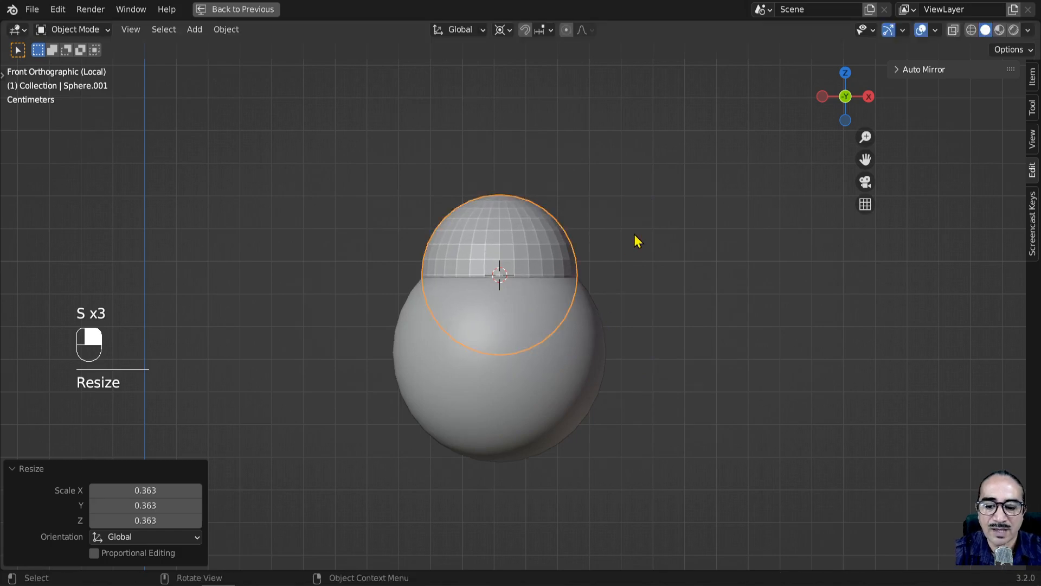
Step: Lower the new sphere into the socket along Z and rescale it to fit, finishing with a -0.001394 m Z move
key("g")
key("z")
left_click(635, 279)
middle_click_drag(635, 279, 681, 367)
key("s")
left_click(667, 339)
middle_click_drag(664, 332, 606, 289)
scroll(656, 322, "up", 2)
key("g")
key("z")
left_click(674, 304)
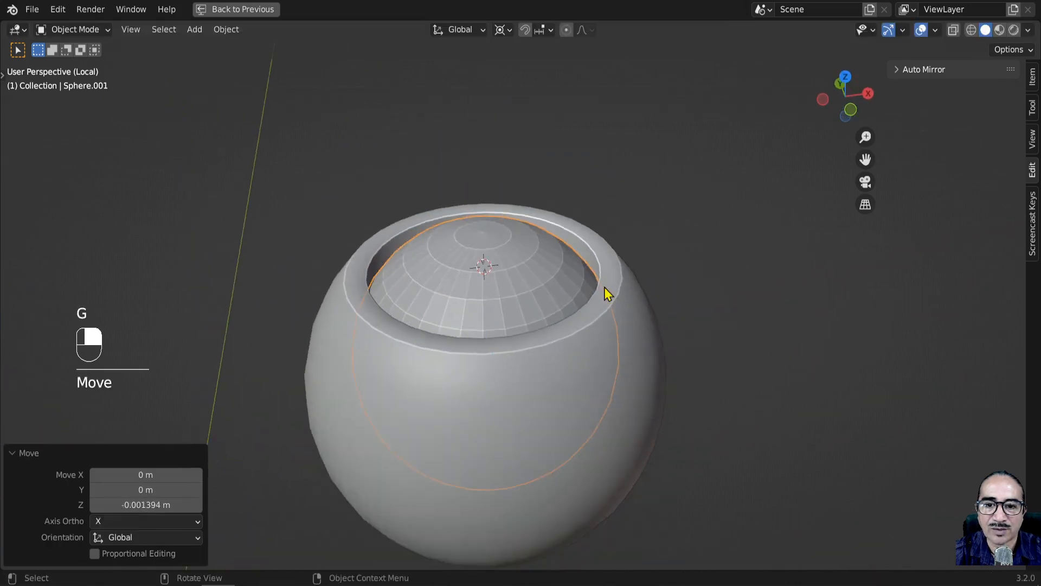
scroll(604, 288, "down", 2)
Step: Set the transform pivot to Median Point and apply smooth shading to the inner ball
left_click(499, 33)
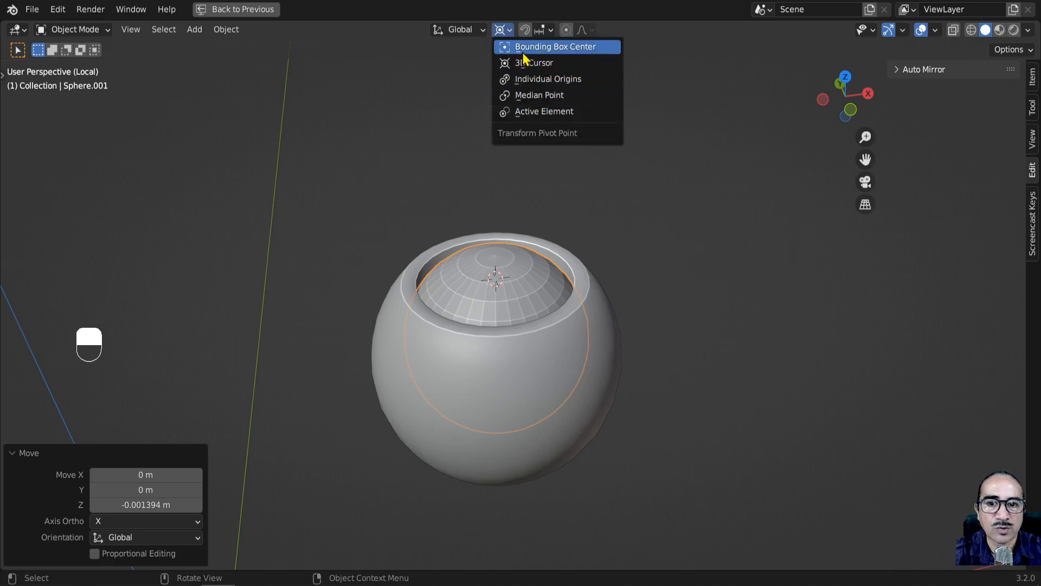
left_click(538, 102)
right_click(426, 281)
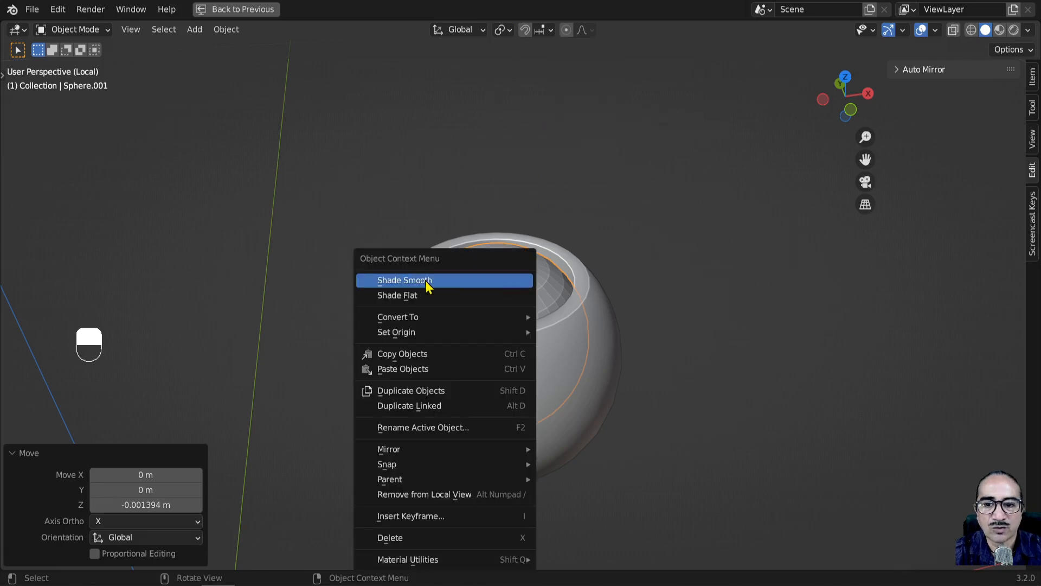
left_click(425, 281)
mouse_move(550, 373)
middle_mouse_down()
mouse_move(531, 451)
mouse_move(552, 382)
middle_mouse_up()
Step: Select the inner ball's top pole vertex in Edit Mode and grow the selection to the first ring
key("Tab")
scroll(509, 288, "up", 3)
left_click(471, 229)
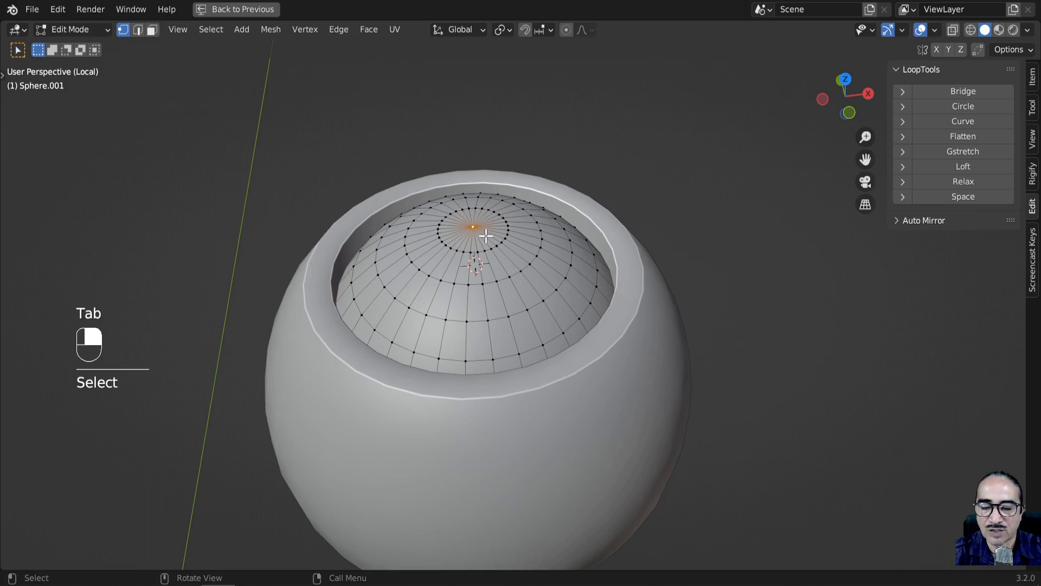
key("ctrl")
key("ctrl+KP_Enter")
key("ctrl+KP_Add")
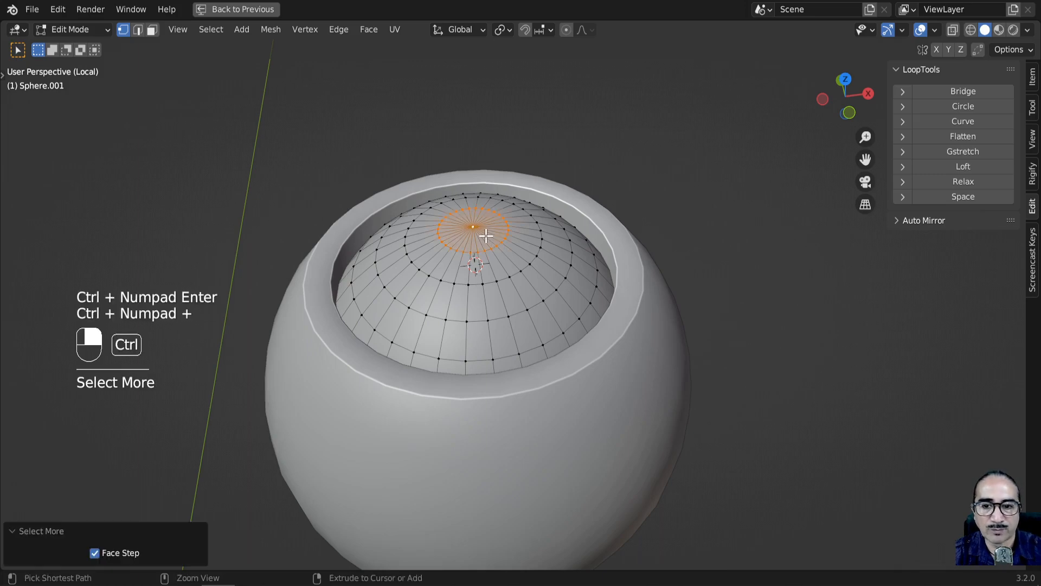
Step: Extrude the ball's top cap in place and raise the new ring 0.000119 m along Z as a tight supporting edge
key("KP_1")
scroll(504, 237, "down", 5)
middle_click_drag(576, 318, 559, 389, "shift")
scroll(567, 442, "up", 3)
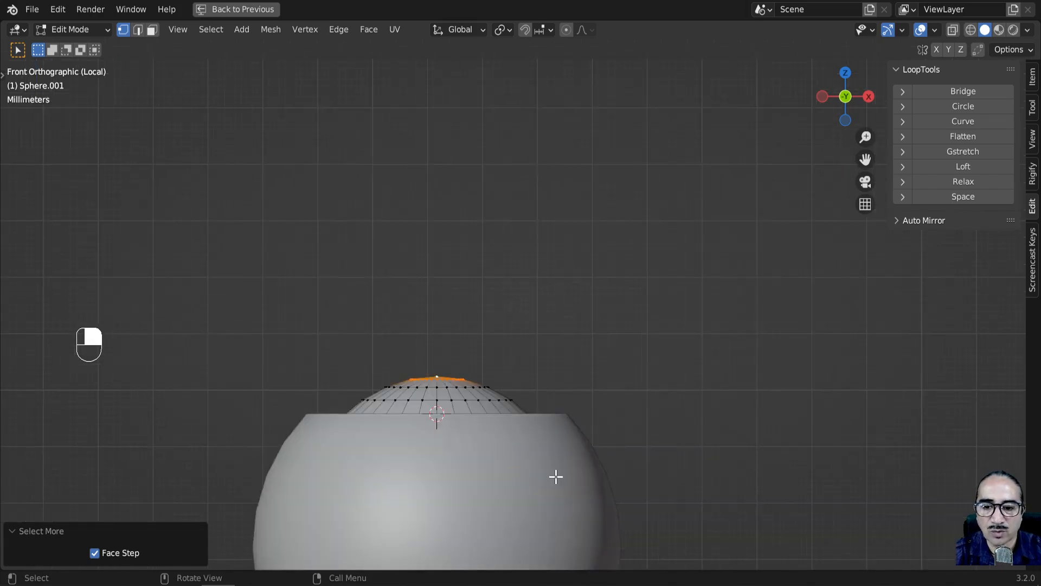
key("e")
right_click(556, 457)
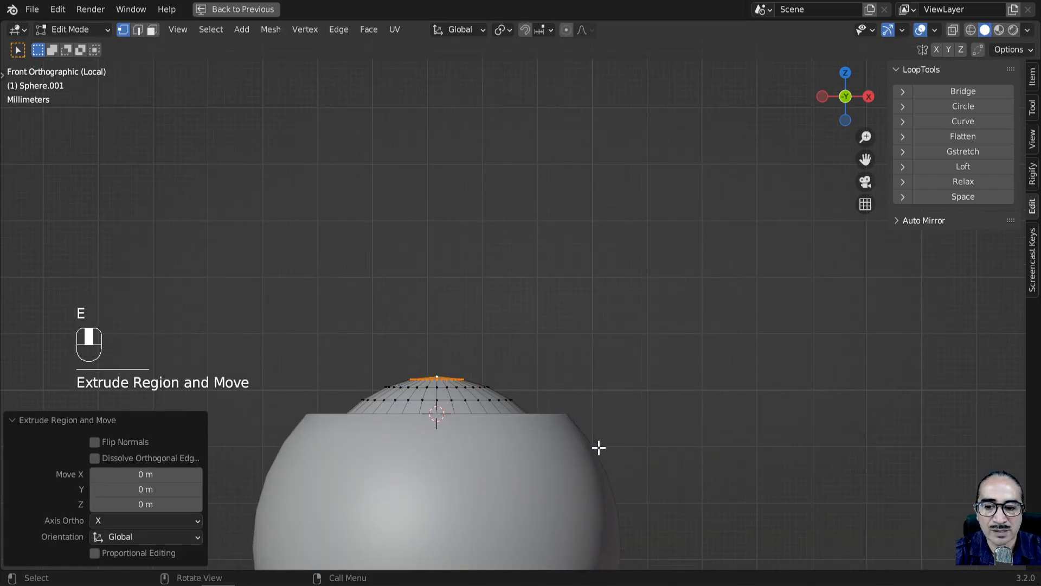
key("g")
key("z")
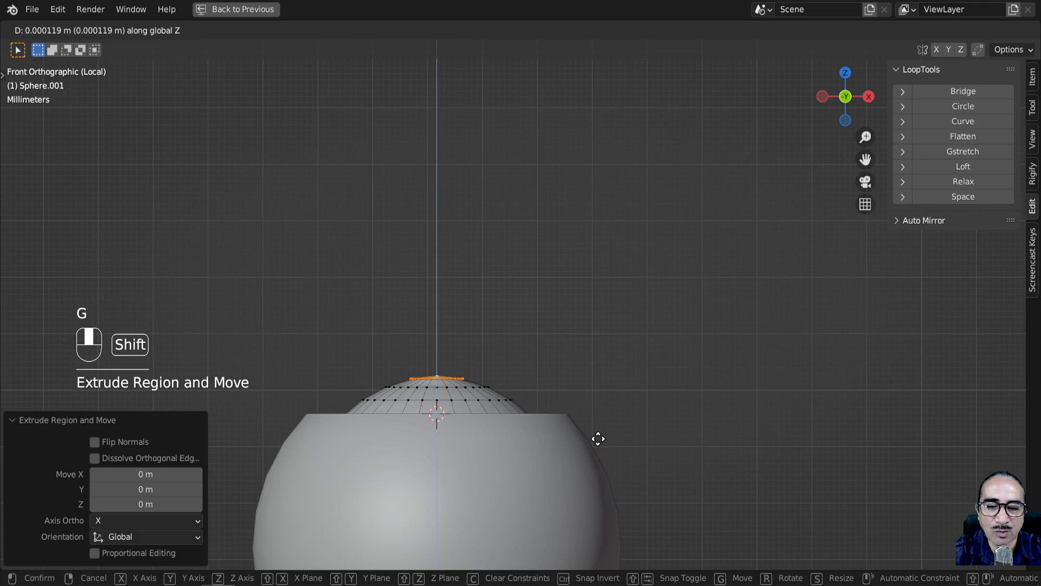
left_click(598, 437)
scroll(505, 439, "up", 3)
middle_click_drag(495, 444, 604, 335, "shift")
scroll(574, 353, "up", 4)
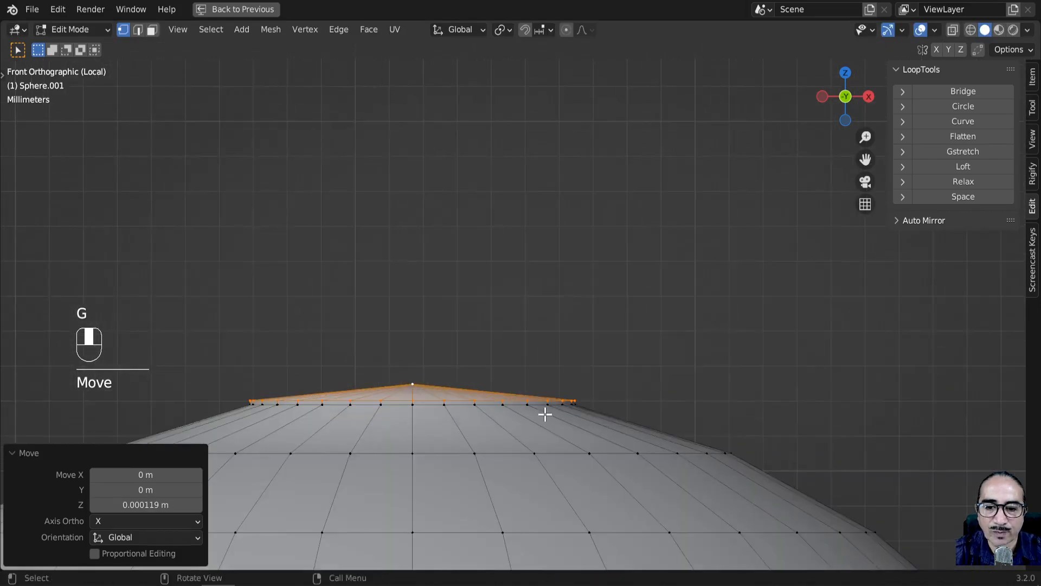
scroll(586, 442, "down", 5)
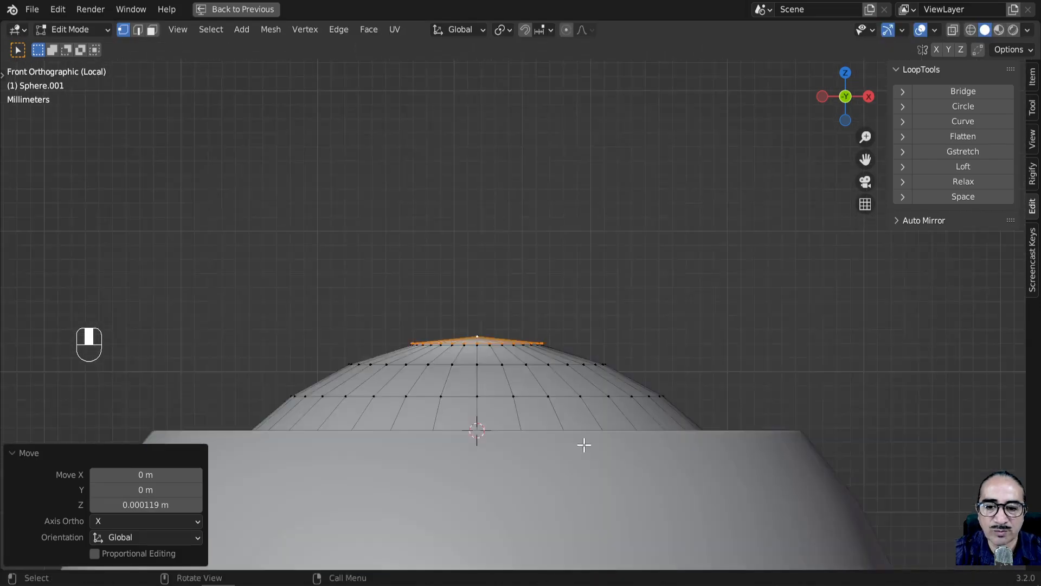
Step: Extrude the top cap about 0.076943 m upward to form a rod on the inner ball
middle_click_drag(582, 429, 563, 493, "shift")
key("e")
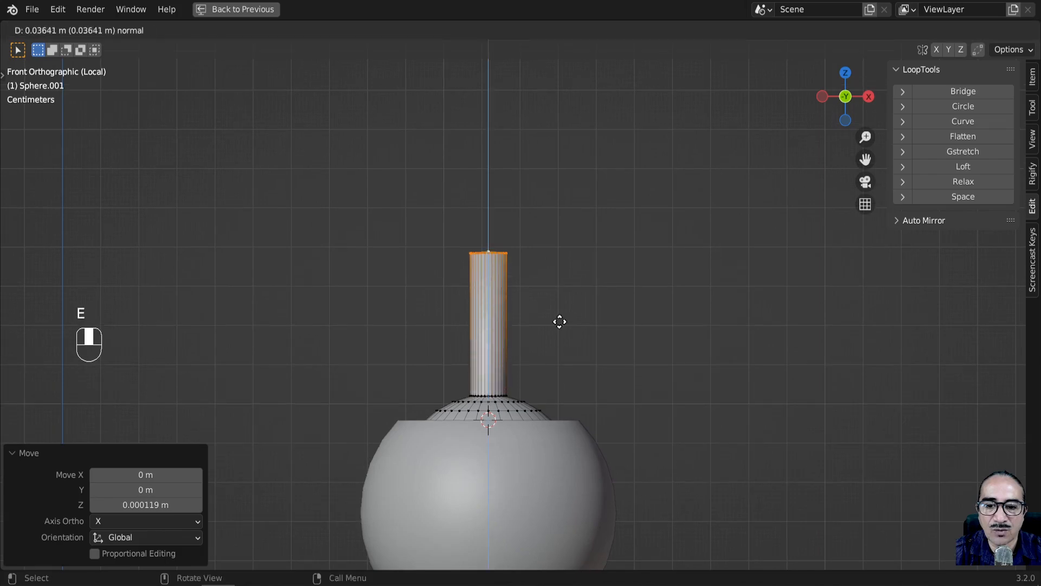
left_click(558, 192)
scroll(656, 330, "down", 5)
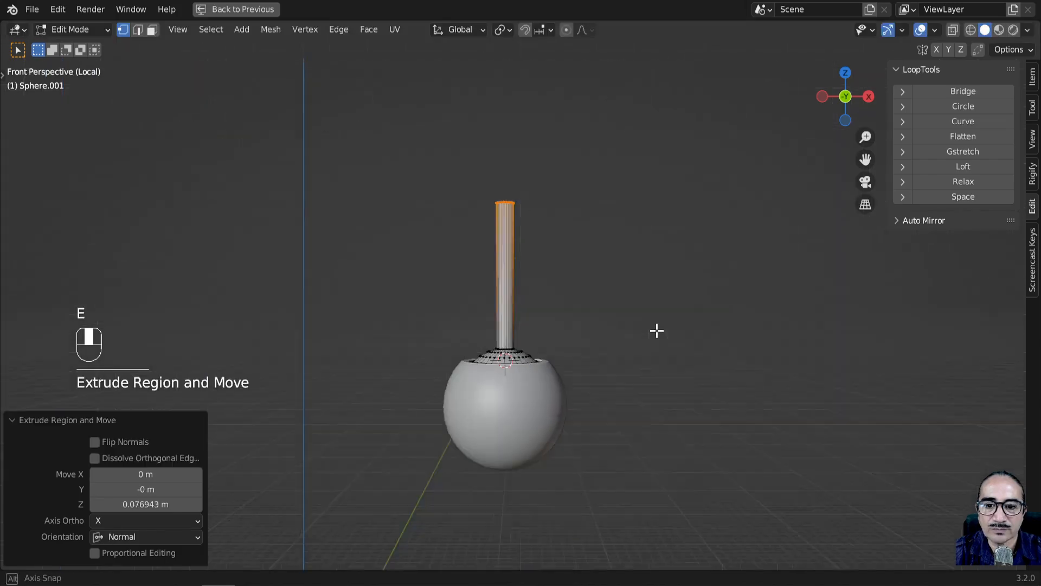
middle_click_drag(655, 330, 586, 407)
key("Tab")
middle_click_drag(536, 438, 580, 395)
Step: Select the edge loop around the rod's top rim and bevel it with a width of about 0.00203 m
scroll(566, 198, "up", 6)
middle_click_drag(568, 149, 593, 368, "shift")
key("Tab")
scroll(630, 353, "up", 3)
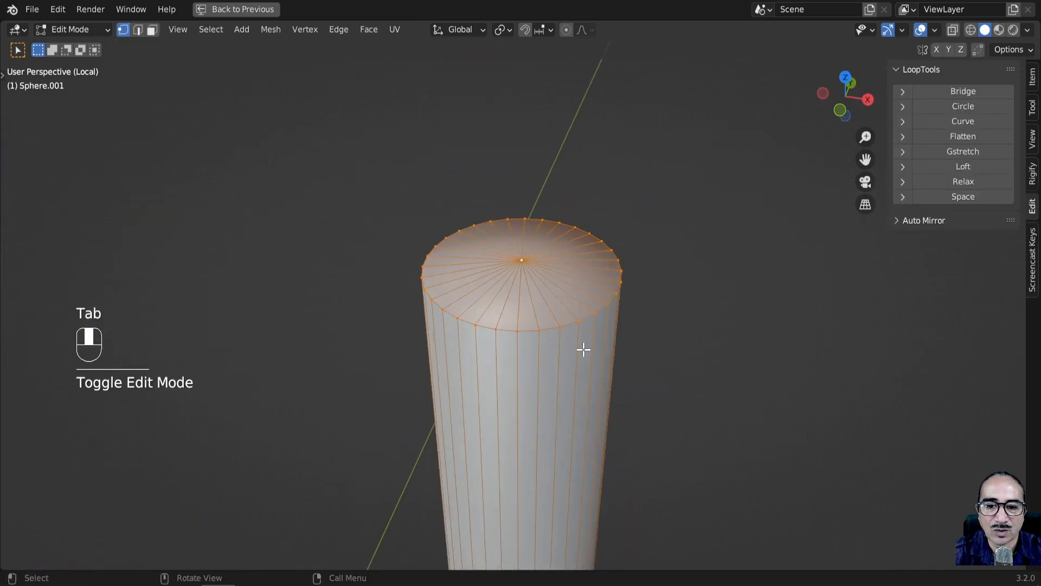
scroll(584, 349, "up", 4)
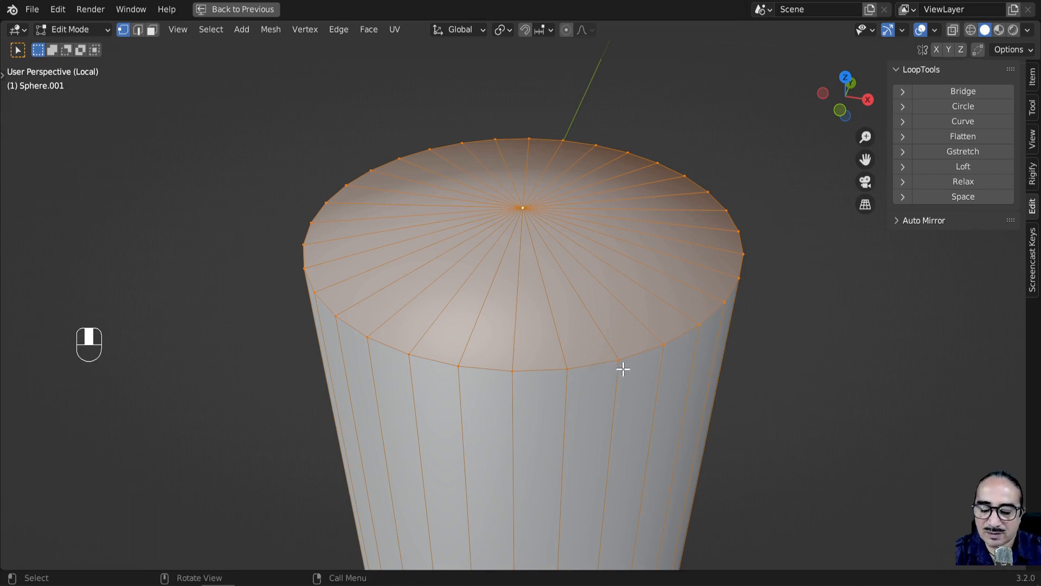
left_click(587, 367, "alt")
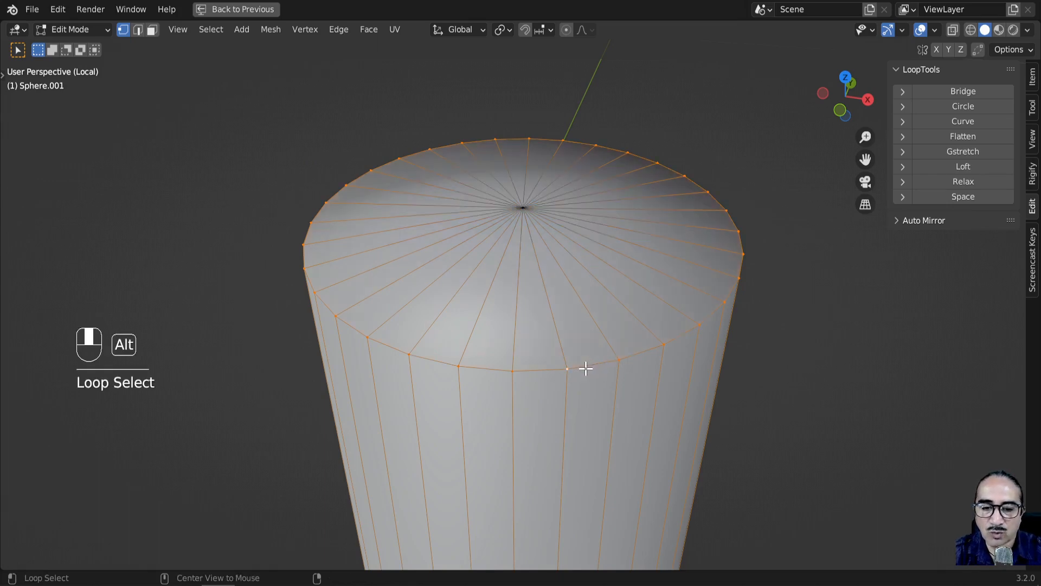
key("ctrl+b")
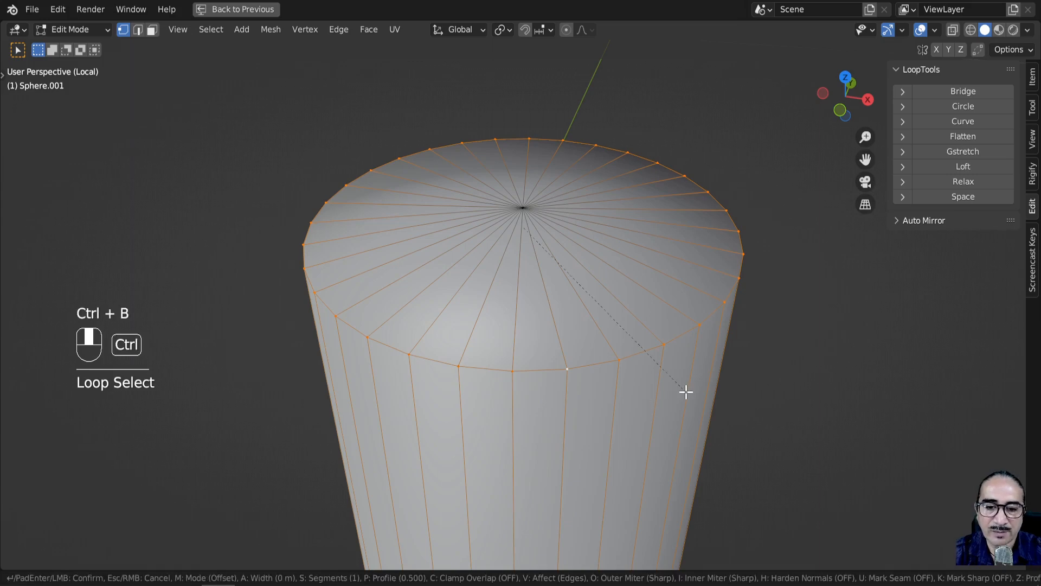
left_click(703, 401, "shift")
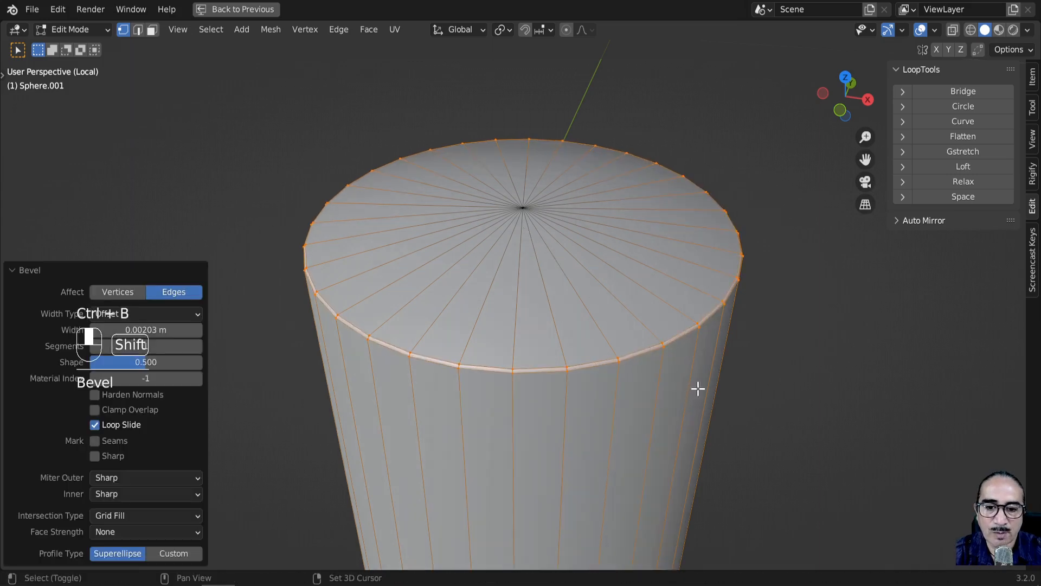
scroll(703, 400, "down", 4)
key("Tab")
middle_click_drag(689, 458, 699, 426)
scroll(696, 420, "down", 4)
middle_click_drag(685, 380, 669, 412)
scroll(626, 338, "up", 8)
Step: Select the rod's top cap by growing from its centre vertex and flatten it with a scale of 0 along Z
key("Tab")
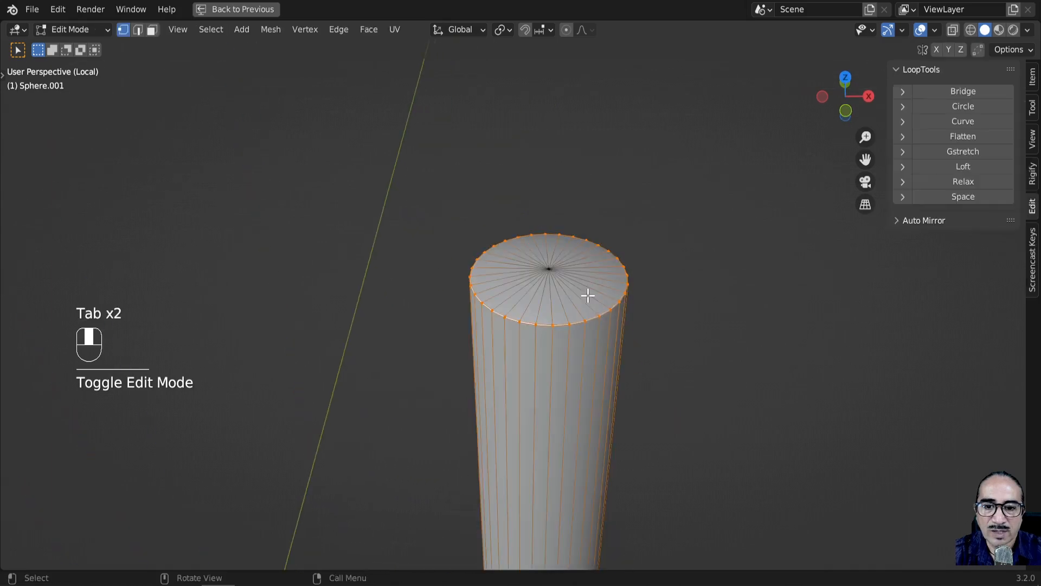
left_click(548, 266)
left_click(560, 320, "alt")
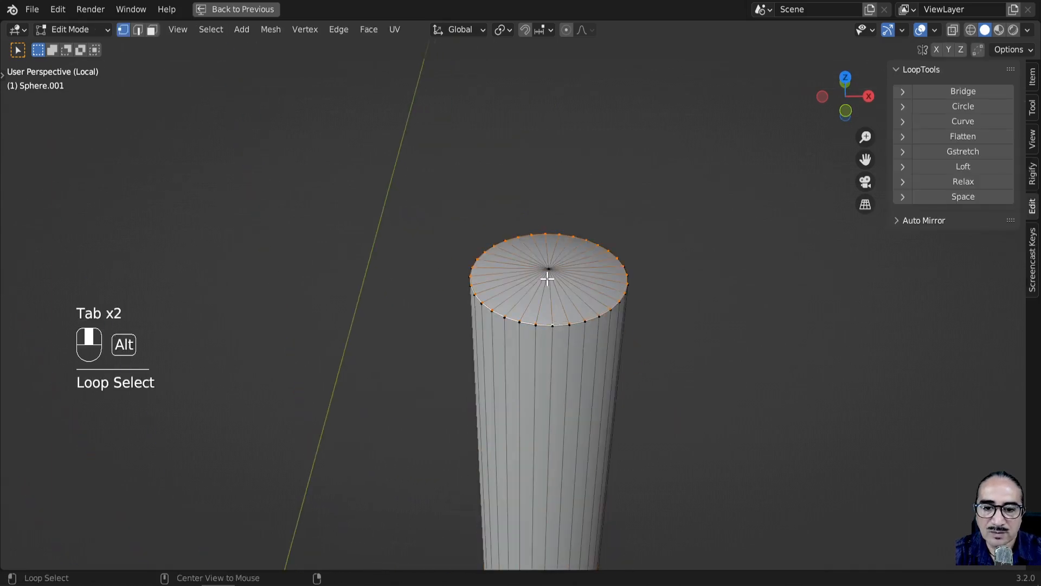
left_click(545, 269)
key("ctrl+KP_Add")
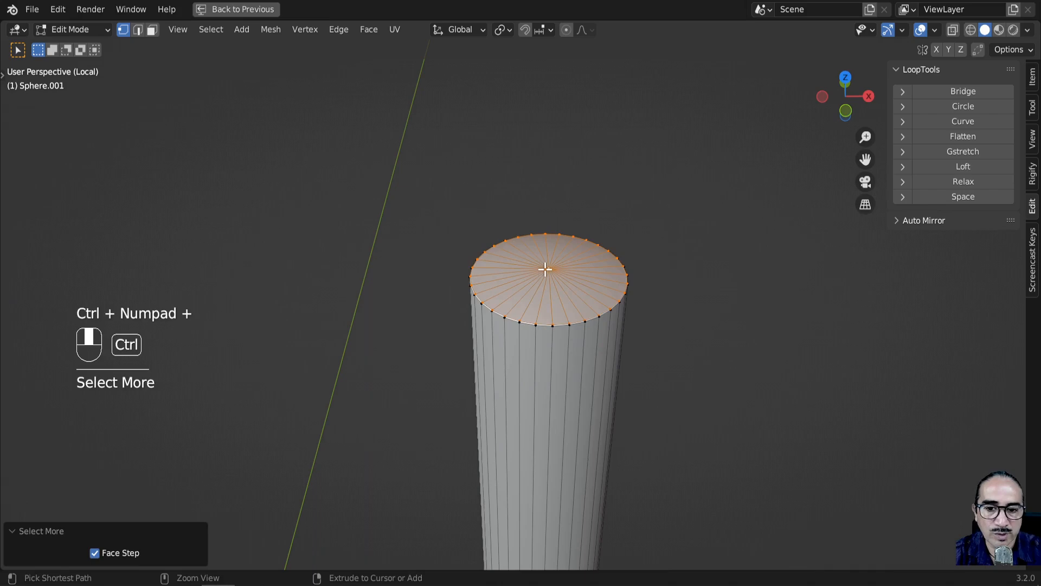
scroll(634, 421, "up", 5)
middle_click_drag(634, 421, 623, 414)
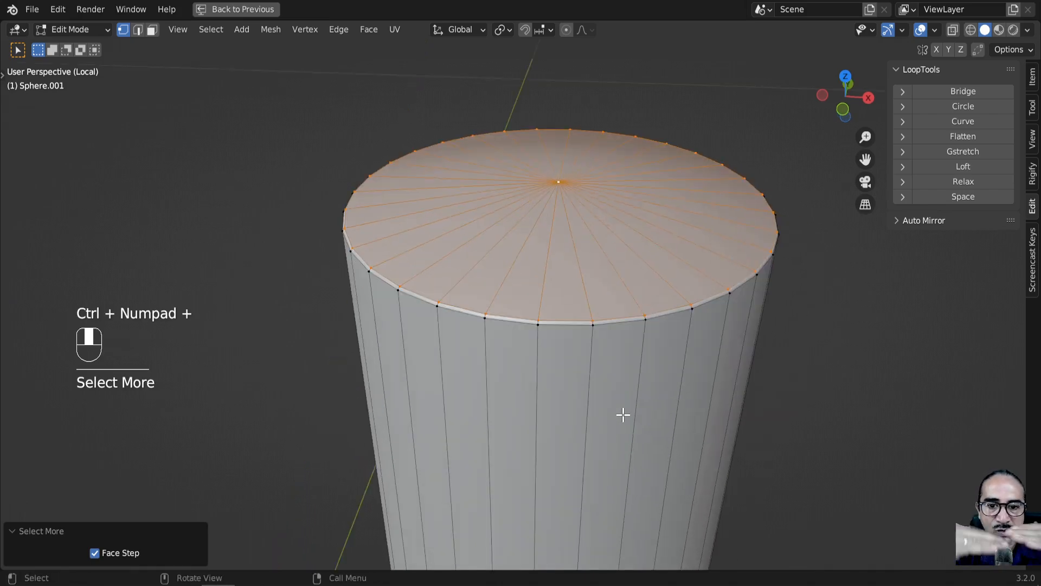
scroll(623, 415, "down", 6)
middle_click_drag(597, 433, 585, 411)
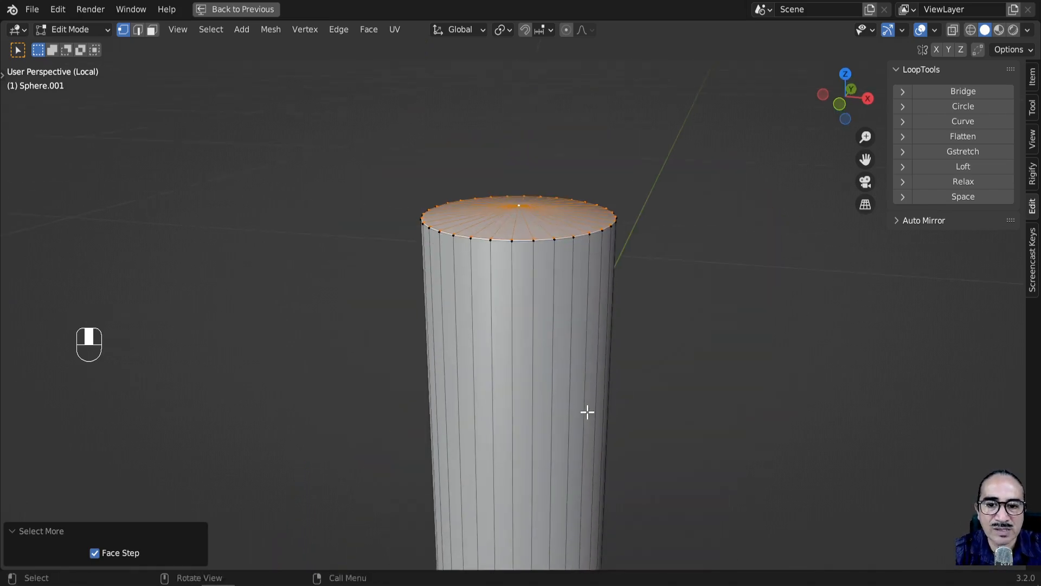
key("s")
key("z")
type("0")
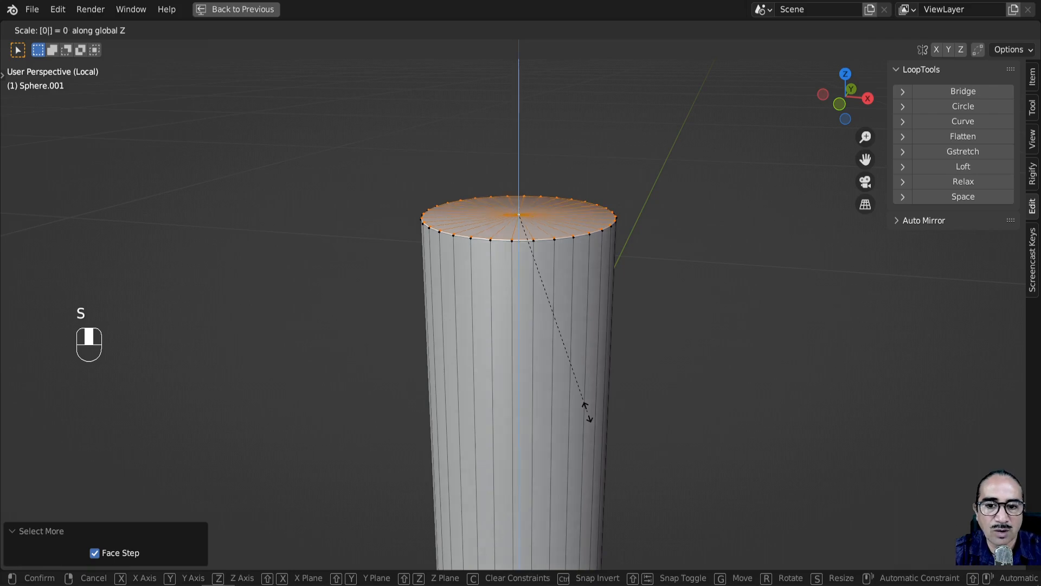
key("Return")
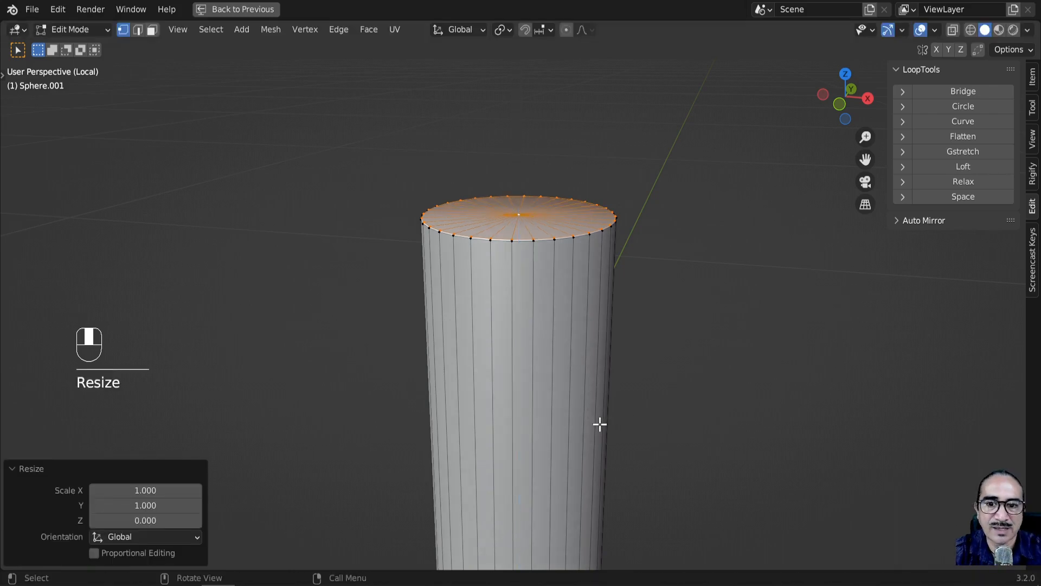
middle_click_drag(600, 424, 546, 393)
key("Tab")
middle_click_drag(544, 273, 544, 345)
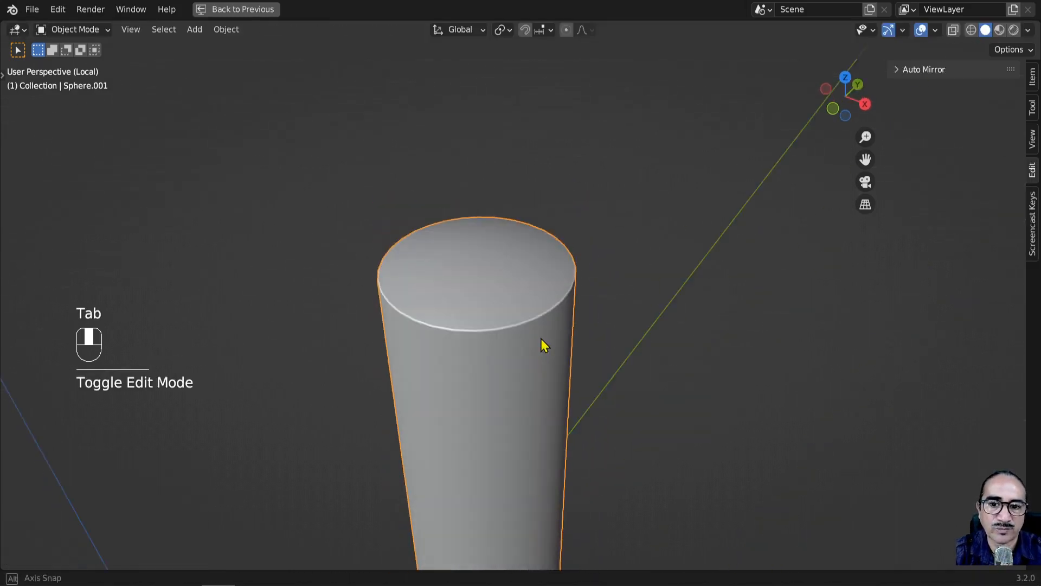
Step: Examine the ball, rod and socket together in perspective and from the side
scroll(574, 451, "down", 10)
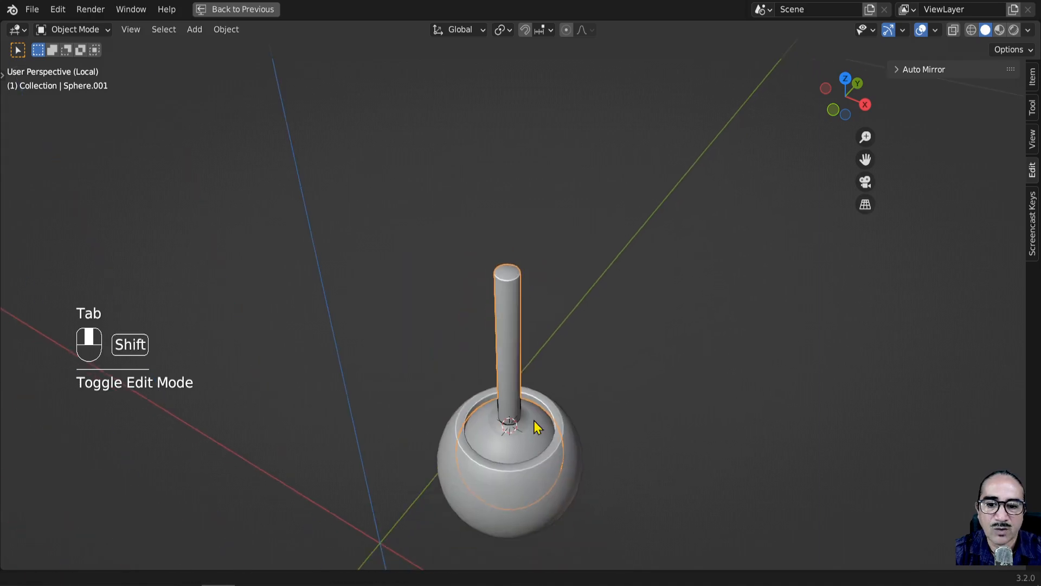
scroll(538, 399, "down", 2)
middle_click_drag(539, 372, 530, 298)
key("KP_3")
scroll(516, 220, "up", 3)
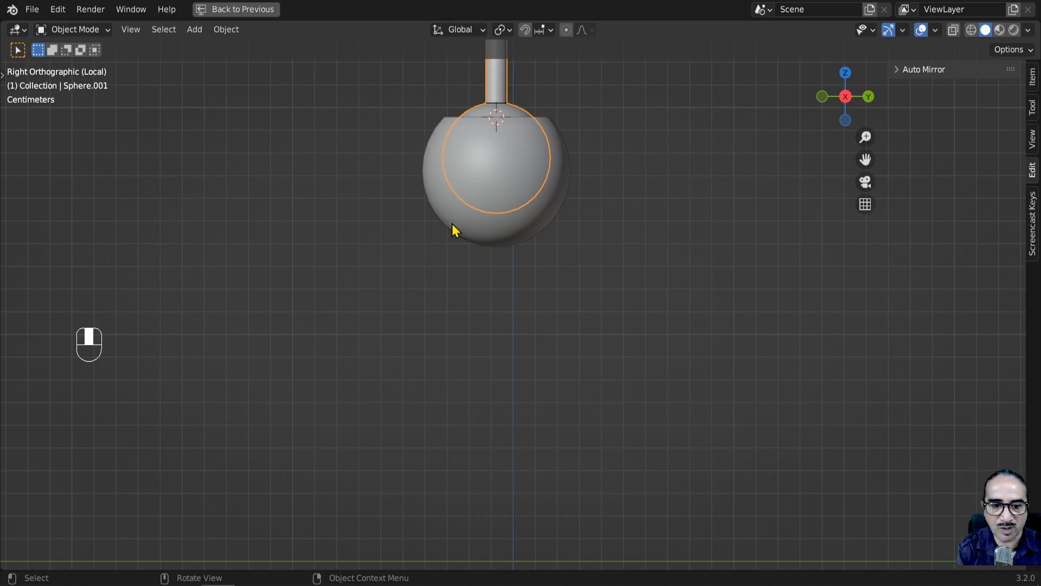
scroll(548, 270, "down", 5)
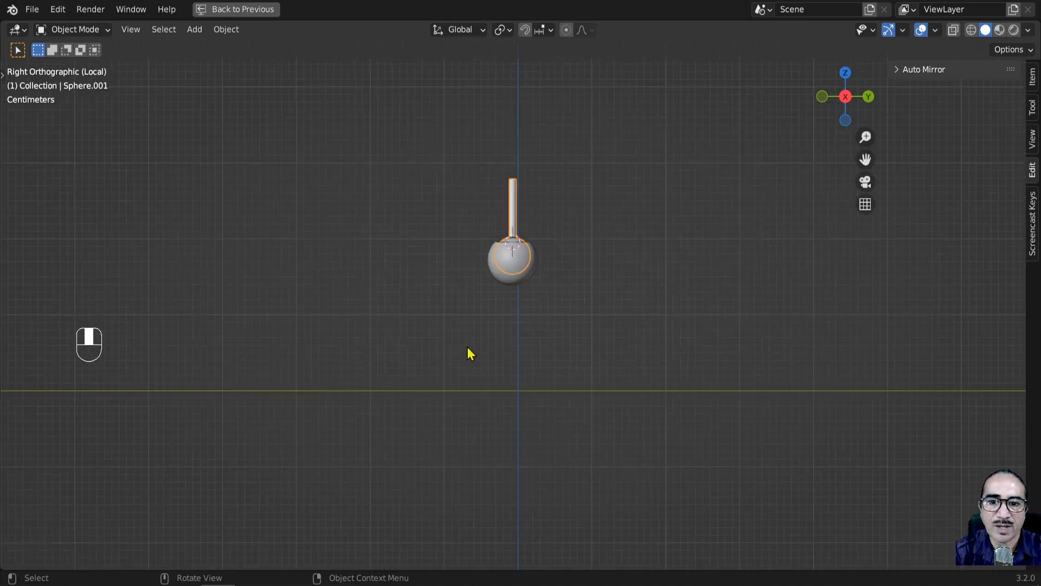
middle_click_drag(474, 358, 491, 326)
key("KP_1")
middle_click_drag(516, 345, 461, 368, "shift")
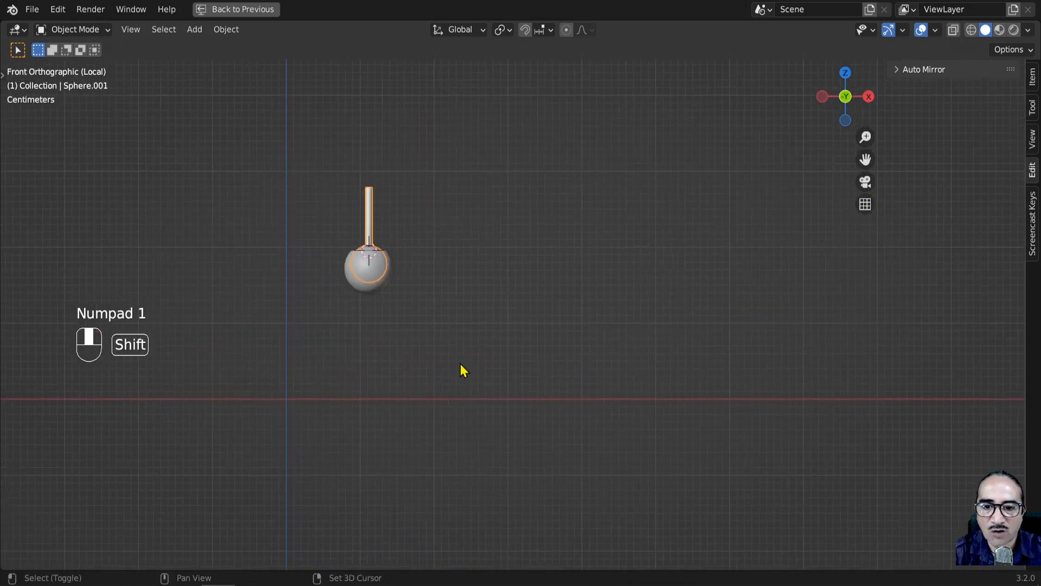
key("shift+a")
mouse_move(397, 286)
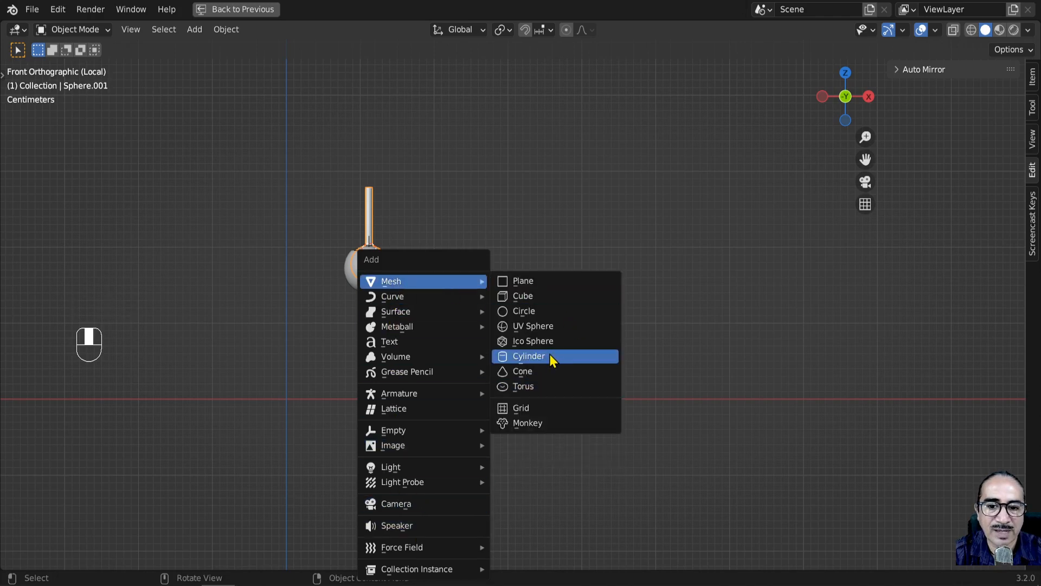
left_click(549, 355)
key("s")
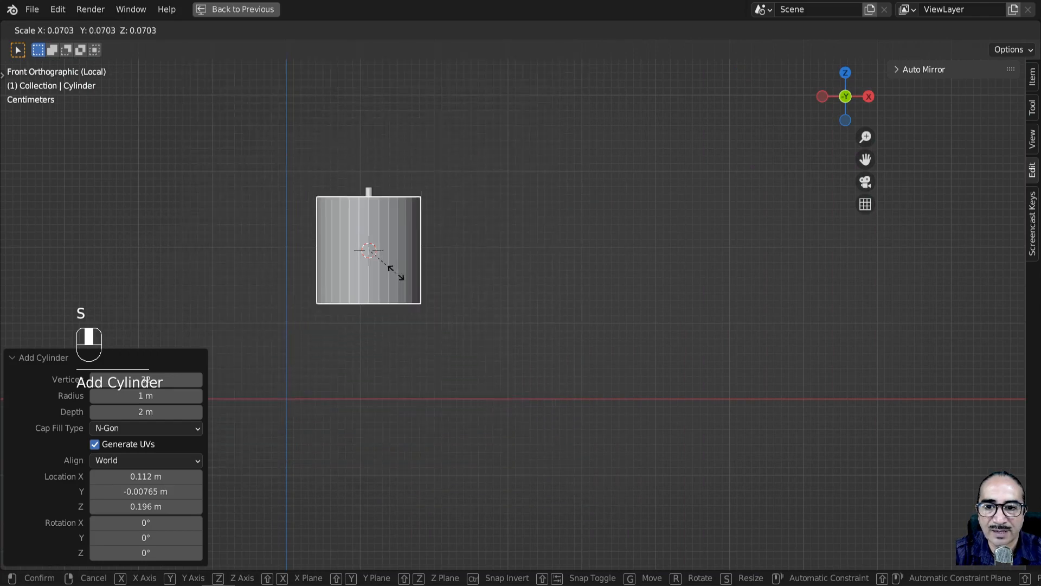
left_click(407, 290)
key("g")
left_click(519, 306)
middle_click_drag(520, 305, 426, 305)
key("x")
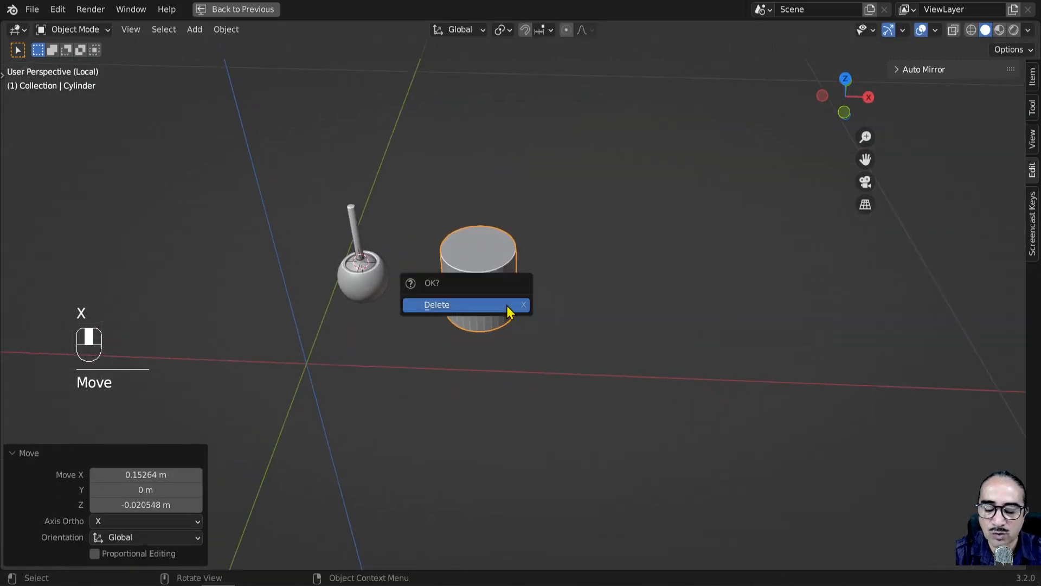
left_click(506, 306)
Step: Add a cylinder at the 3D cursor with 16 vertices, a 0.012 m radius and a 0.071 m depth
key("shift+a")
mouse_move(495, 311)
mouse_move(457, 285)
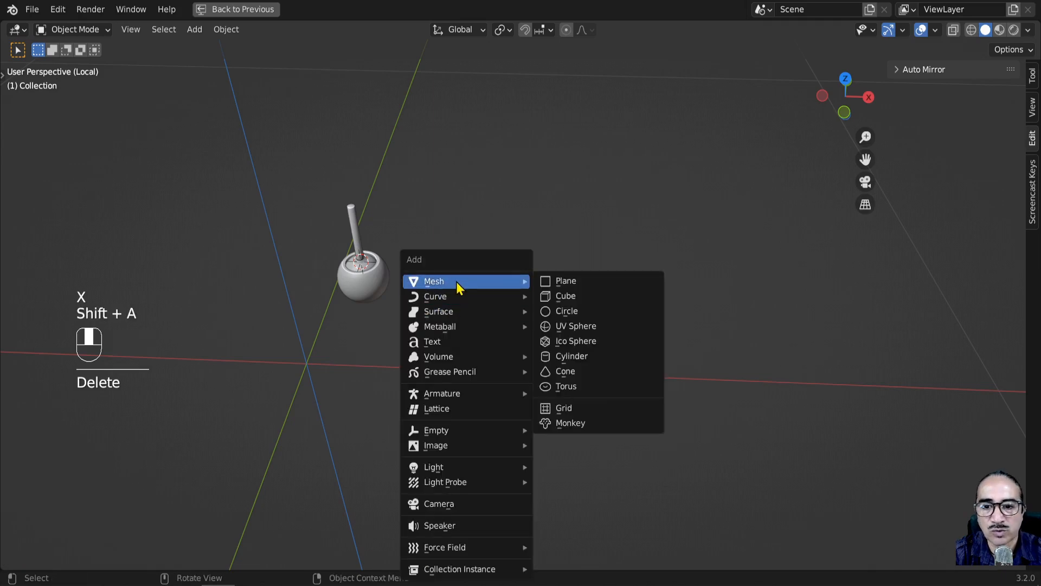
left_click(585, 356)
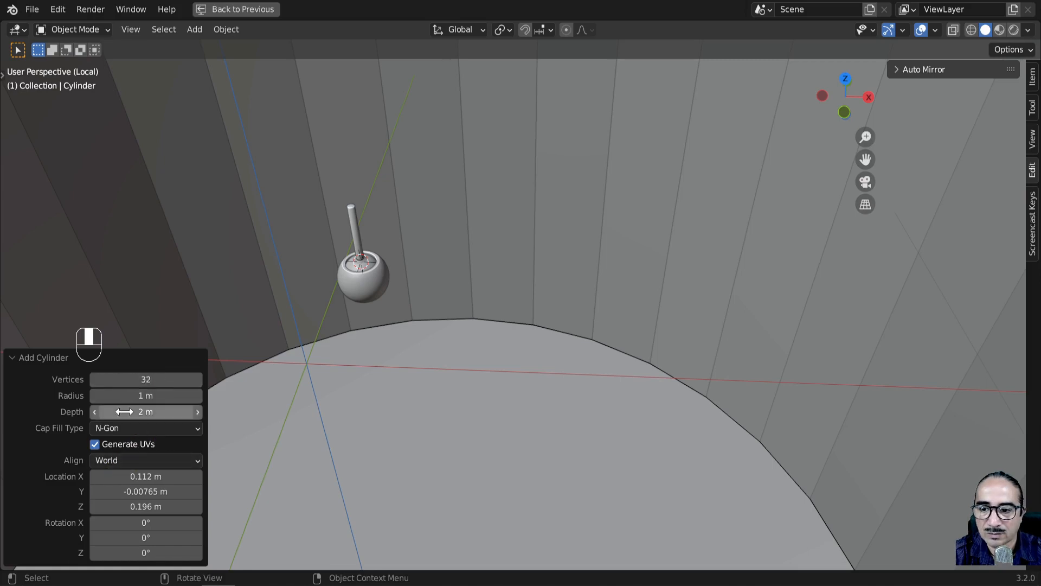
left_click(160, 379)
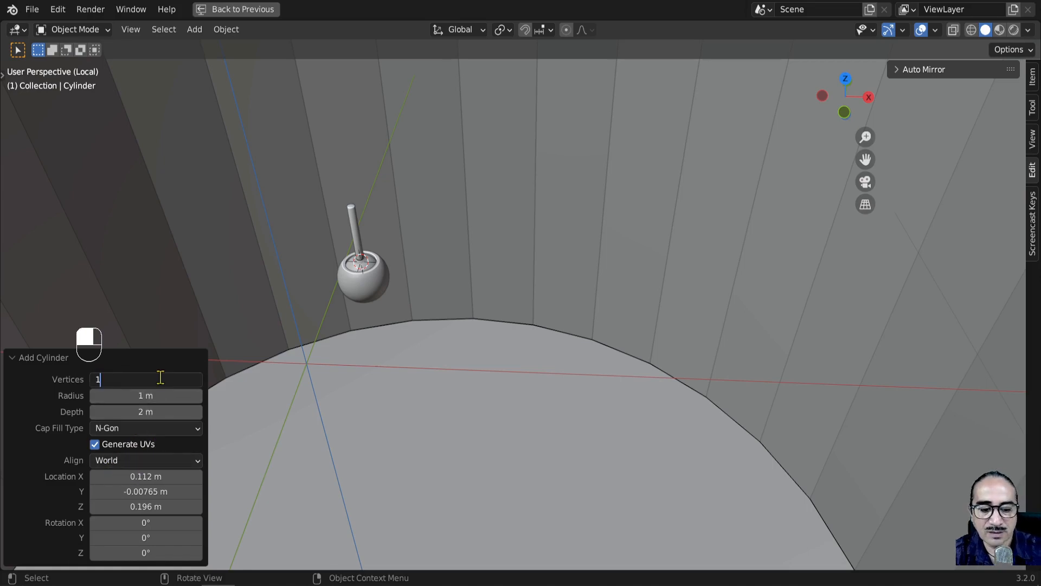
key("Return")
left_click_drag(167, 396, 665, 473)
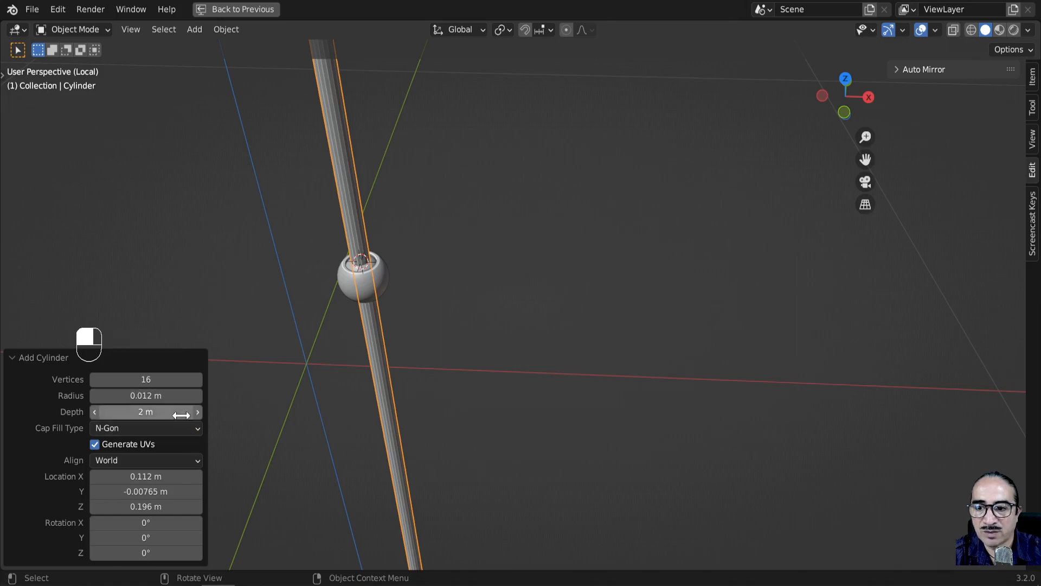
left_click_drag(16, 429, 211, 445, "shift")
left_click_drag(163, 412, 188, 412, "shift")
key("KP_1")
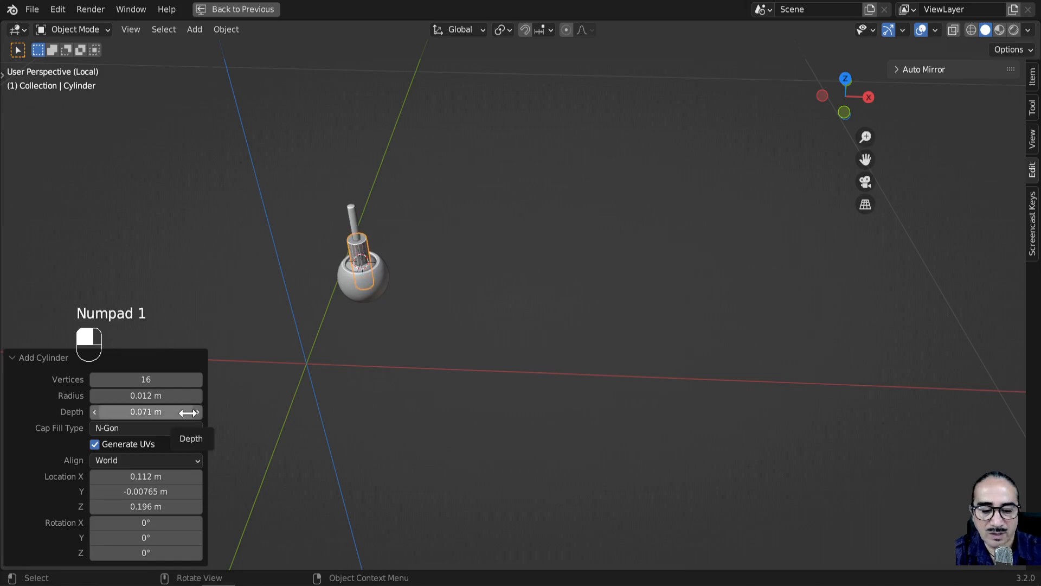
Step: Move the new cylinder beside the ball joint, about 0.09449 m along X and -0.012032 m along Z, and frame it
left_click(298, 398)
left_click(366, 252)
key("KP_1")
scroll(356, 268, "up", 4)
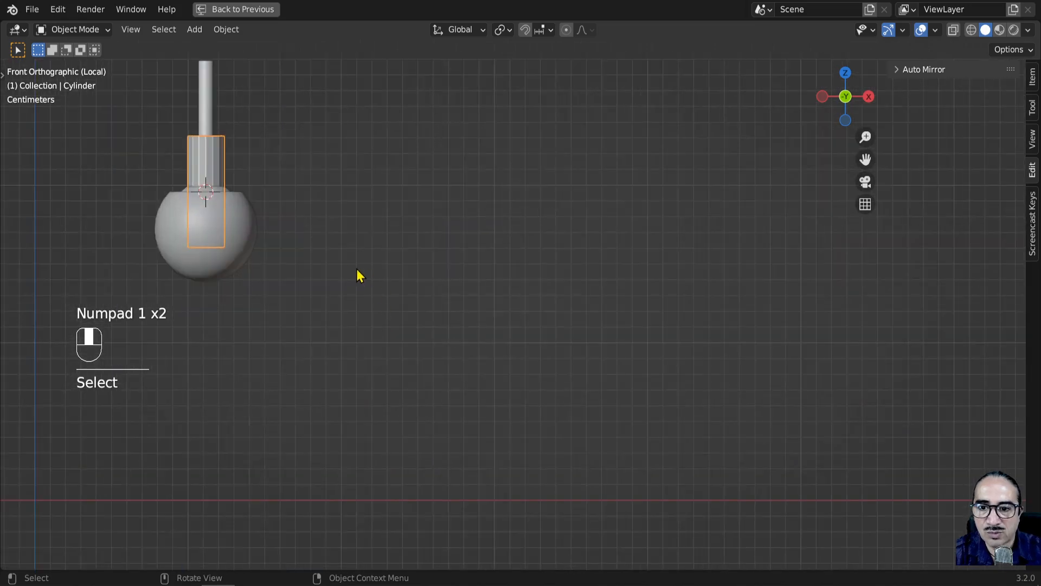
key("g")
left_click(488, 290)
middle_click_drag(488, 290, 443, 279)
key("KP_Decimal")
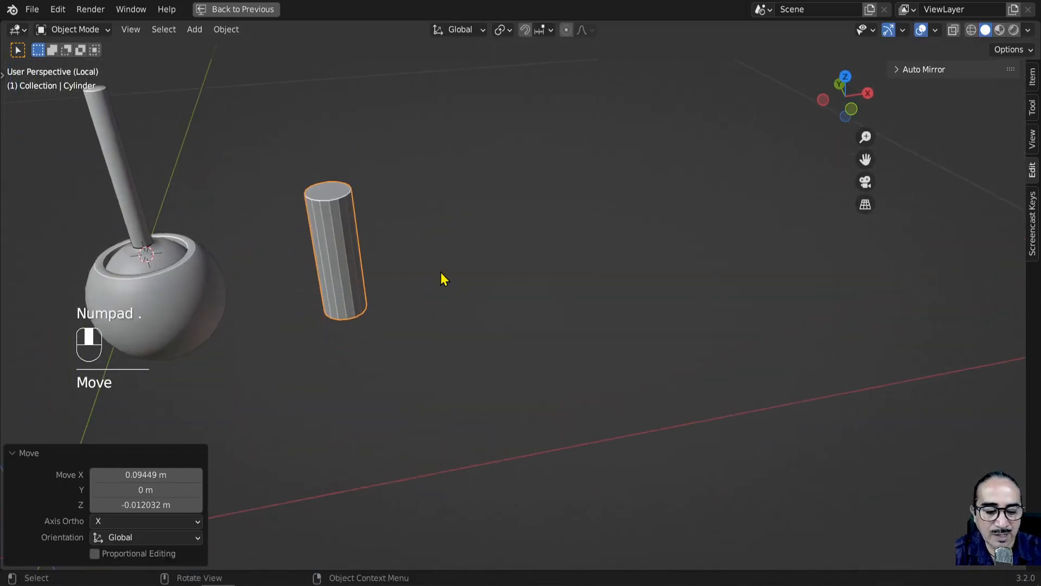
middle_click_drag(649, 292, 571, 336)
scroll(526, 333, "down", 3)
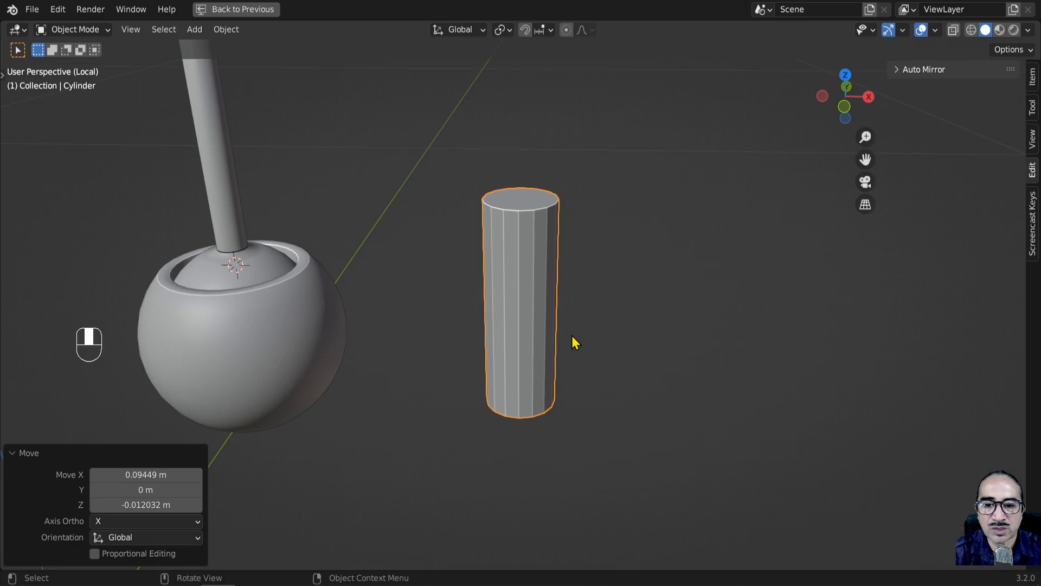
Step: Isolate the new 16-sided cylinder in local view and open its mesh for editing
key("KP_Divide")
key("KP_Divide")
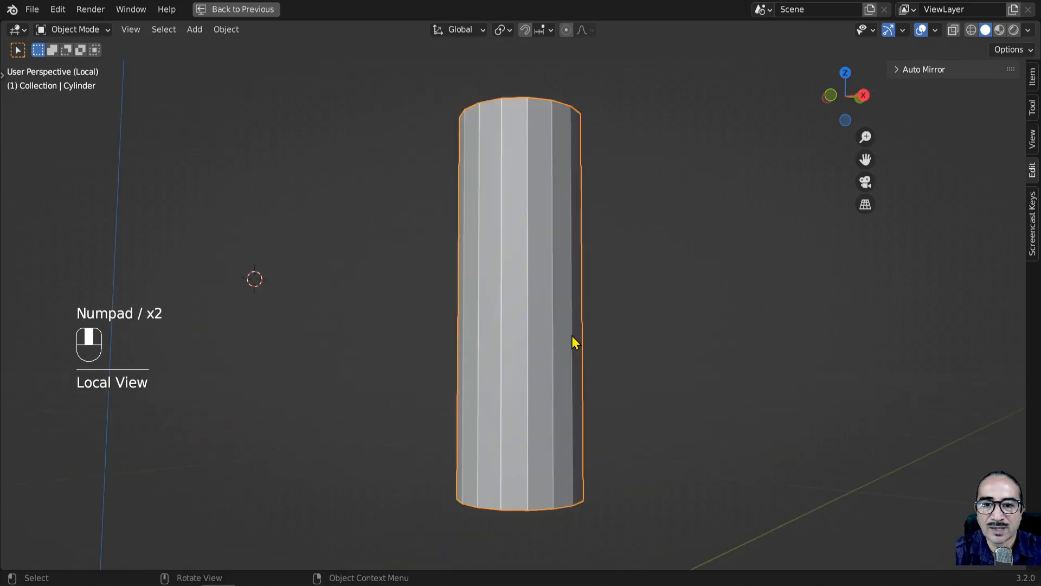
scroll(571, 334, "down", 4)
middle_click_drag(559, 311, 537, 344)
left_click(519, 335)
key("Tab")
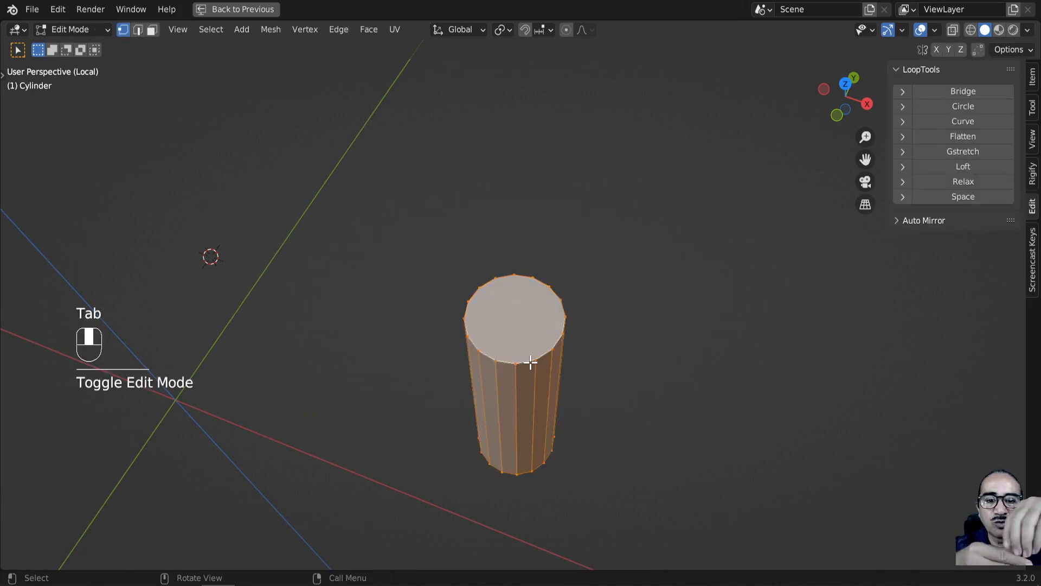
Step: Extrude the cylinder's top face in place and scale it inward to about 0.609 to form an inner ring
left_click(152, 30)
left_click(527, 323)
middle_click_drag(528, 324, 648, 433)
key("e")
key("s")
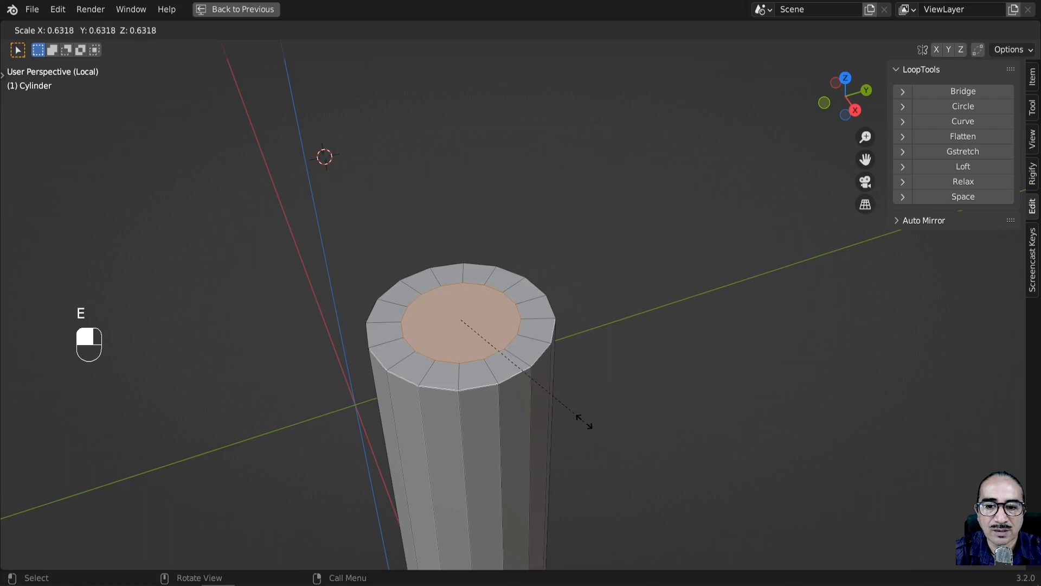
left_click(574, 421)
Step: Extrude the inner top face upward about 0.011224 m along Z, working from the front view, to form a neck
middle_click_drag(575, 421, 466, 478)
key("KP_1")
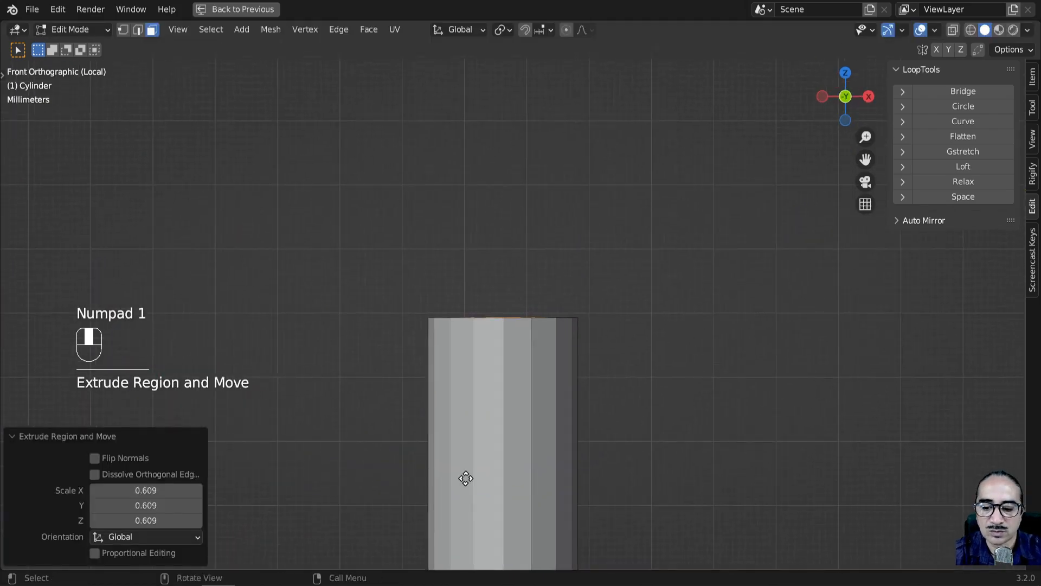
key("e")
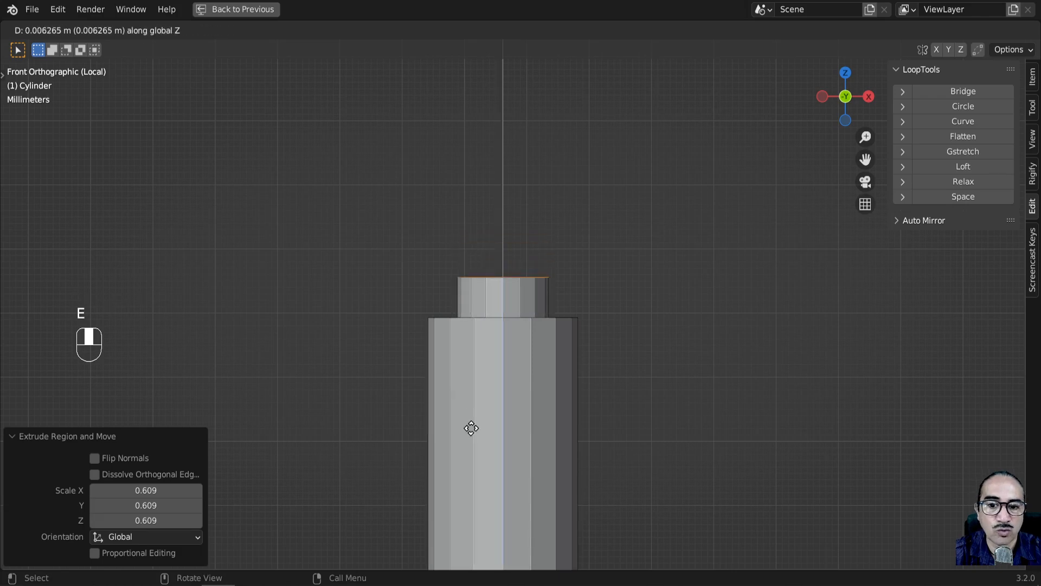
left_click(462, 406)
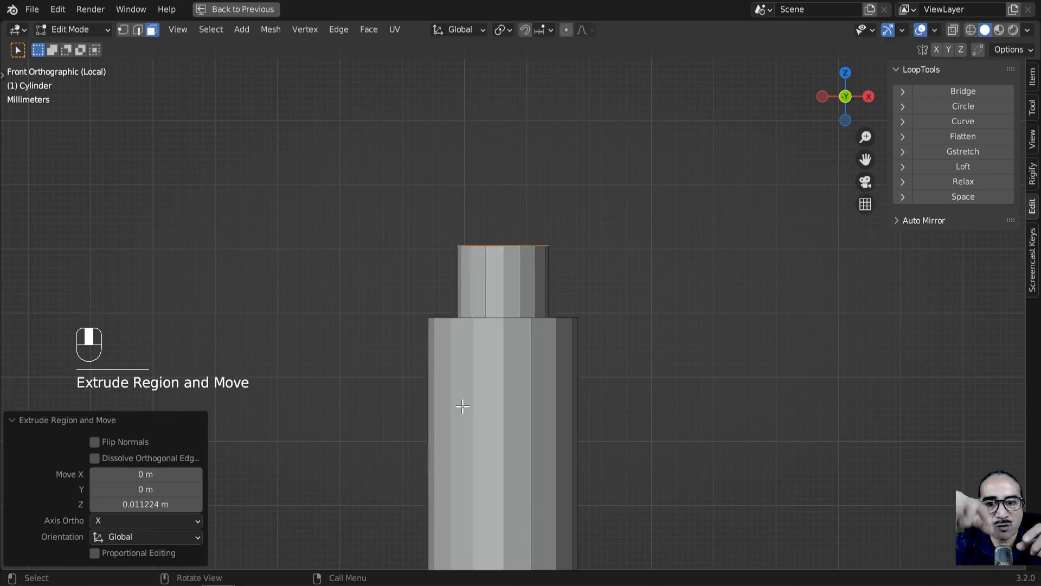
Step: From the top view, select the five vertices on the +Y side of the neck's top rim
middle_click_drag(513, 354, 500, 400)
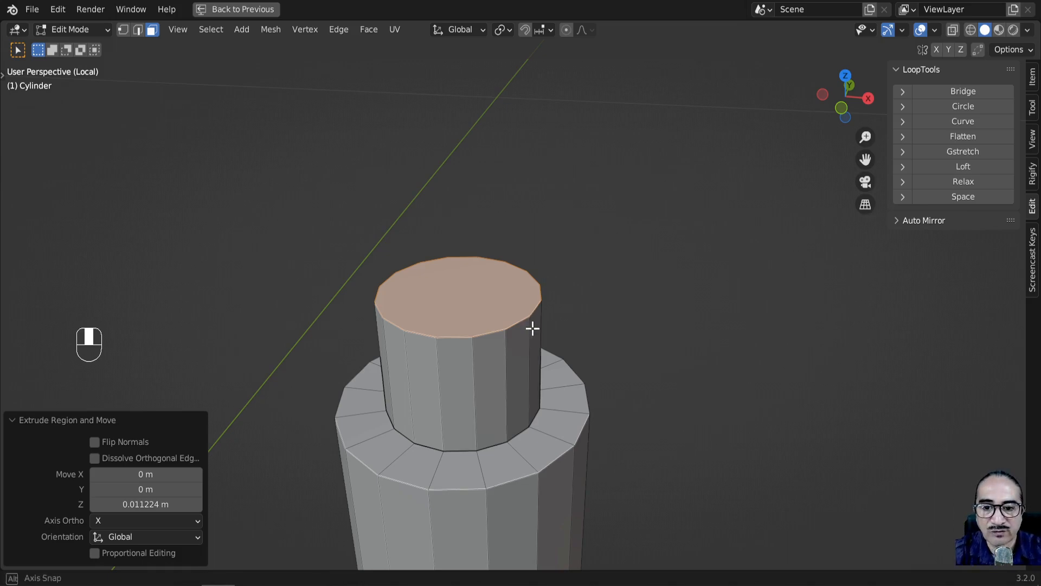
middle_click_drag(532, 328, 427, 361)
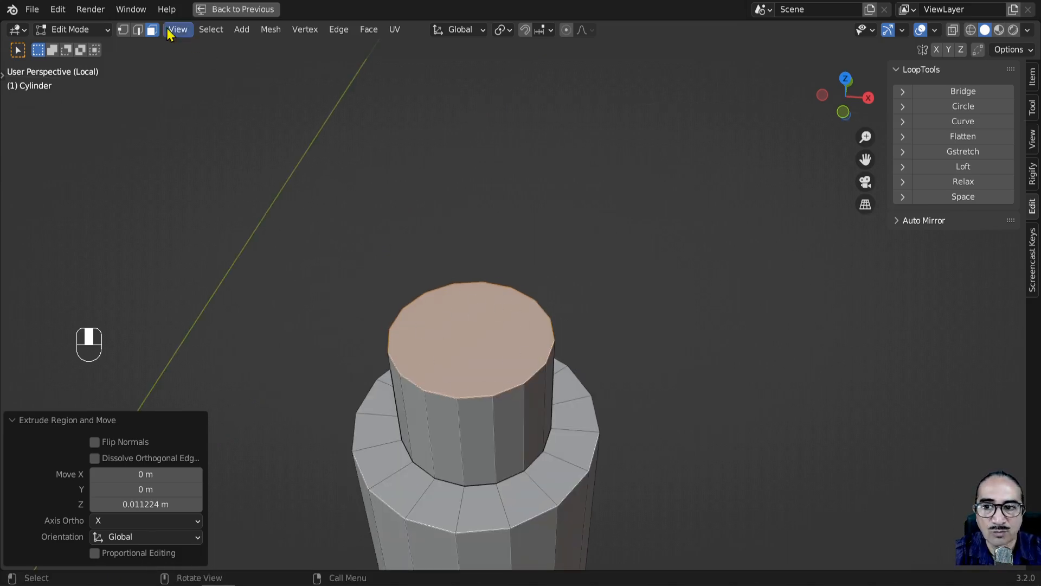
left_click(123, 29)
left_click(481, 341)
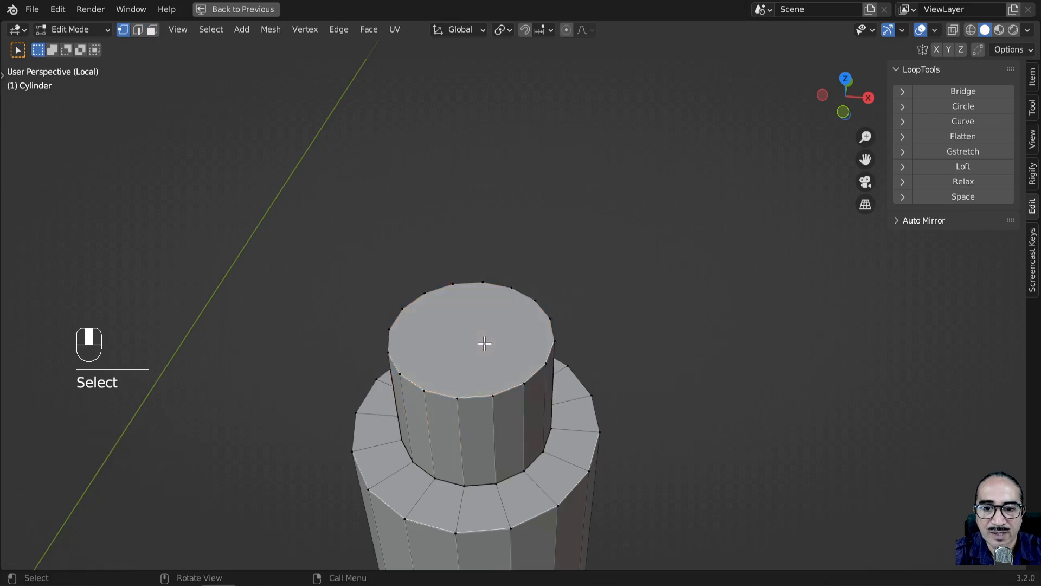
scroll(508, 342, "up", 4)
scroll(411, 388, "down", 4)
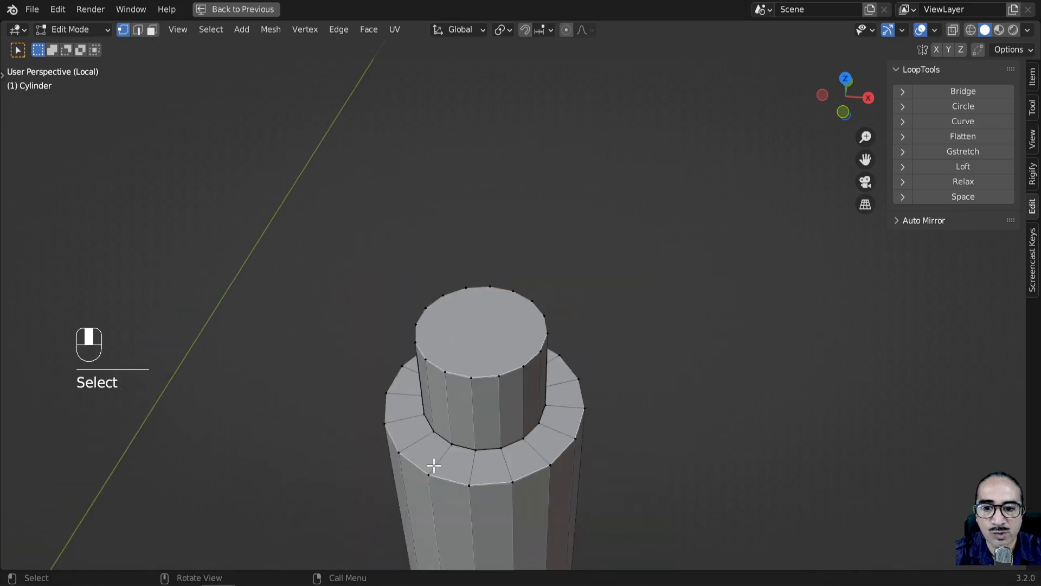
middle_click_drag(428, 465, 428, 444)
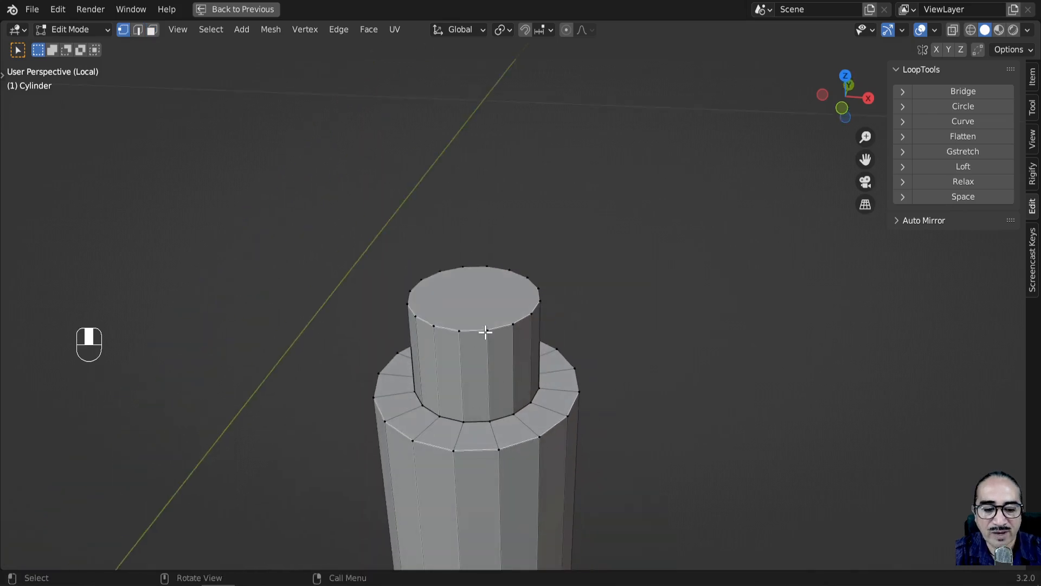
key("KP_7")
scroll(525, 456, "up", 4)
middle_click_drag(514, 470, 437, 323, "shift")
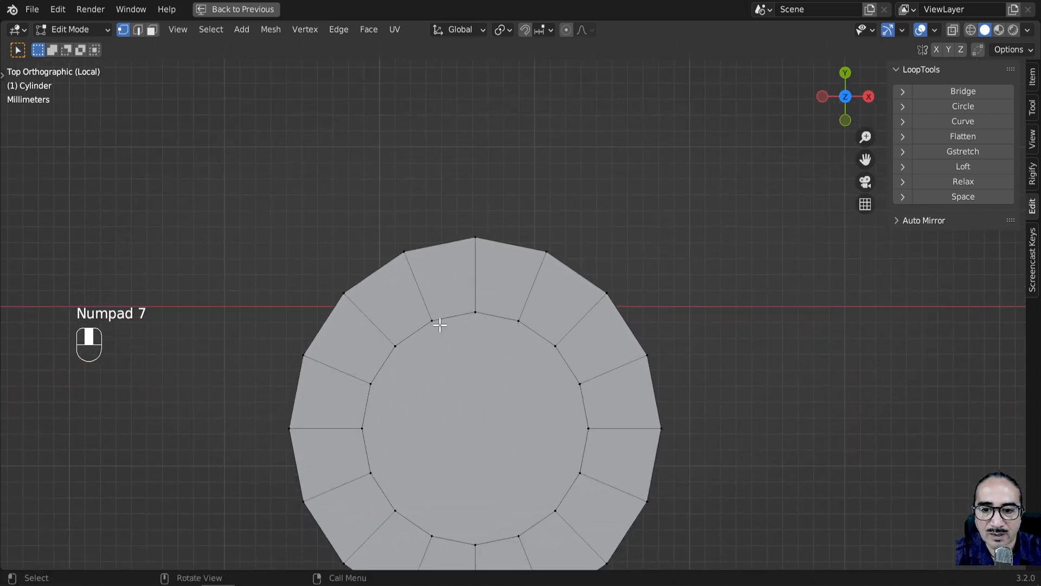
left_click(433, 321)
left_click(473, 324, "shift")
left_click(510, 332, "shift")
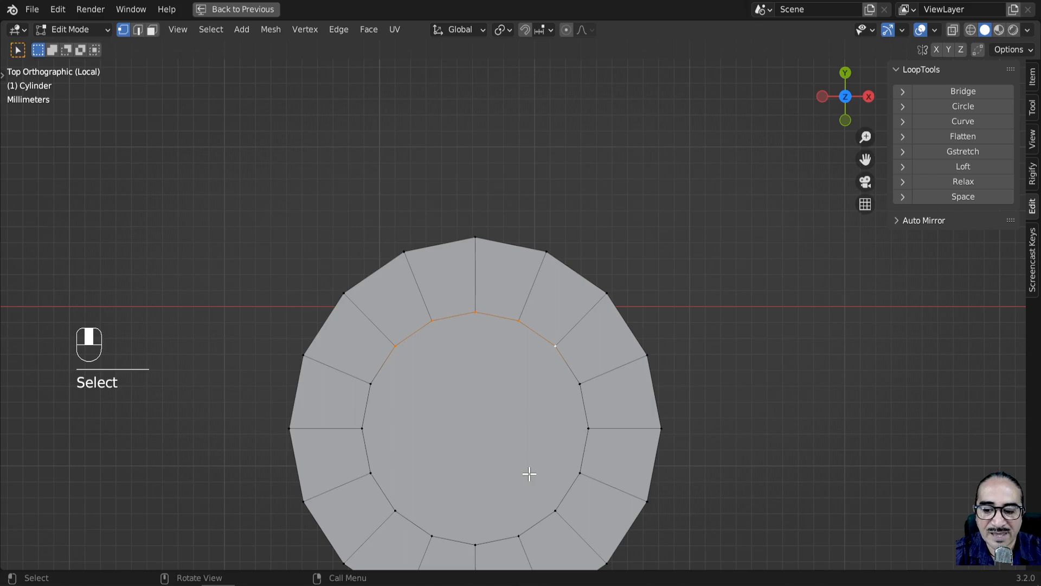
key("s")
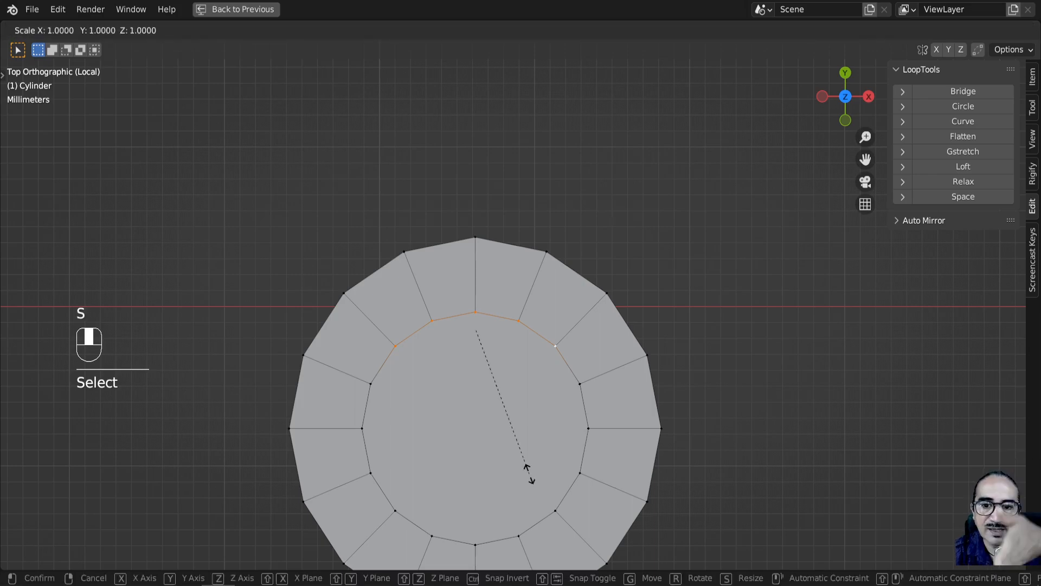
type("y")
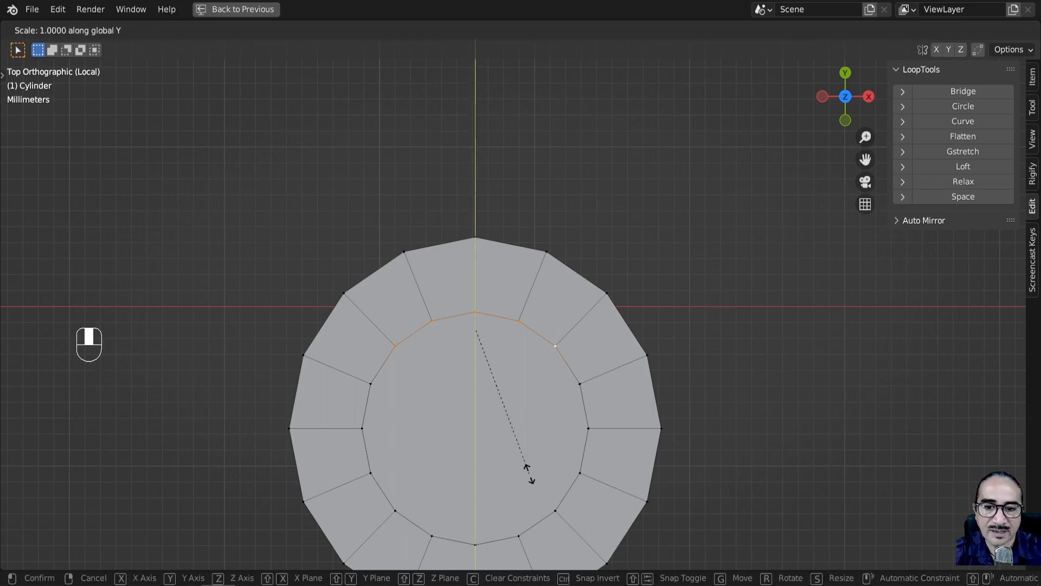
type("0")
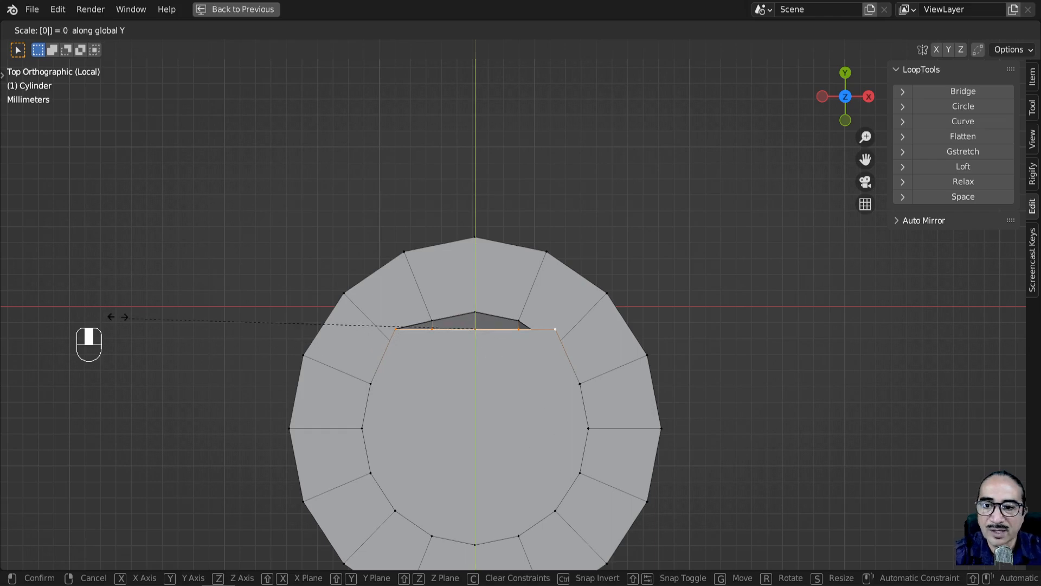
key("Escape")
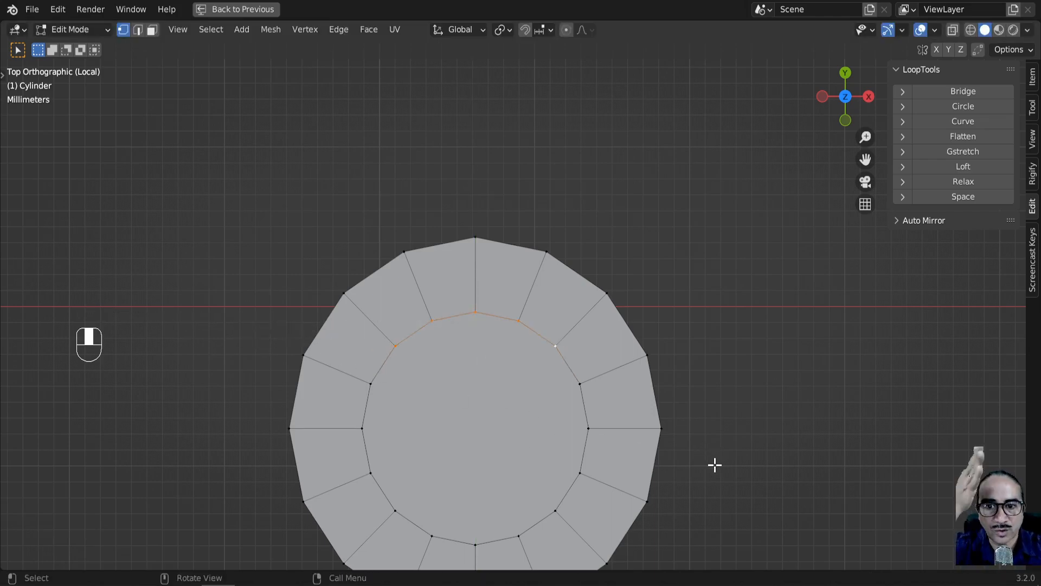
Step: Flatten the selected +Y rim vertices into a straight edge with a scale of 0 along Y
scroll(763, 393, "down", 12)
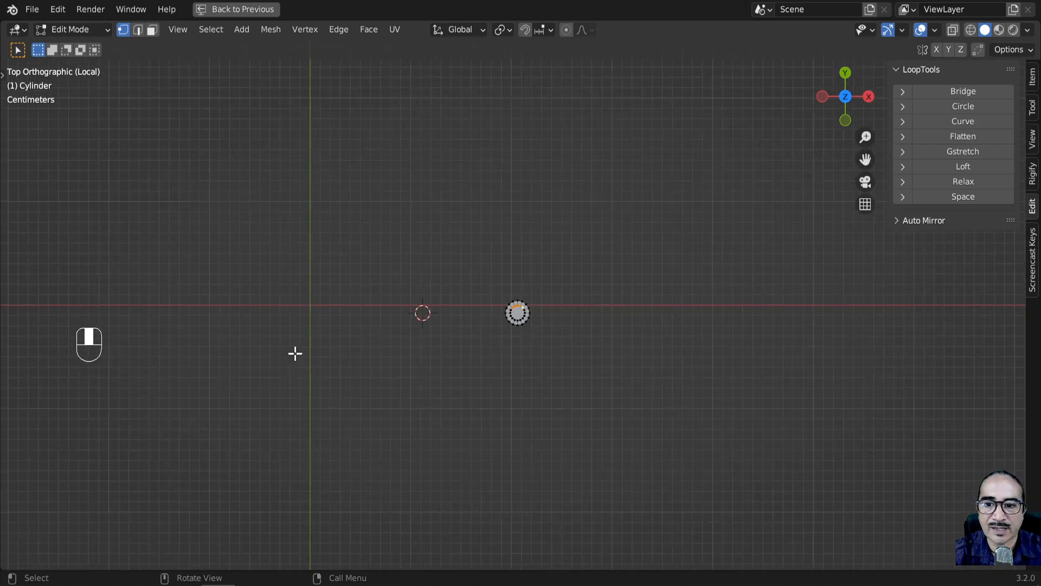
scroll(583, 325, "up", 10)
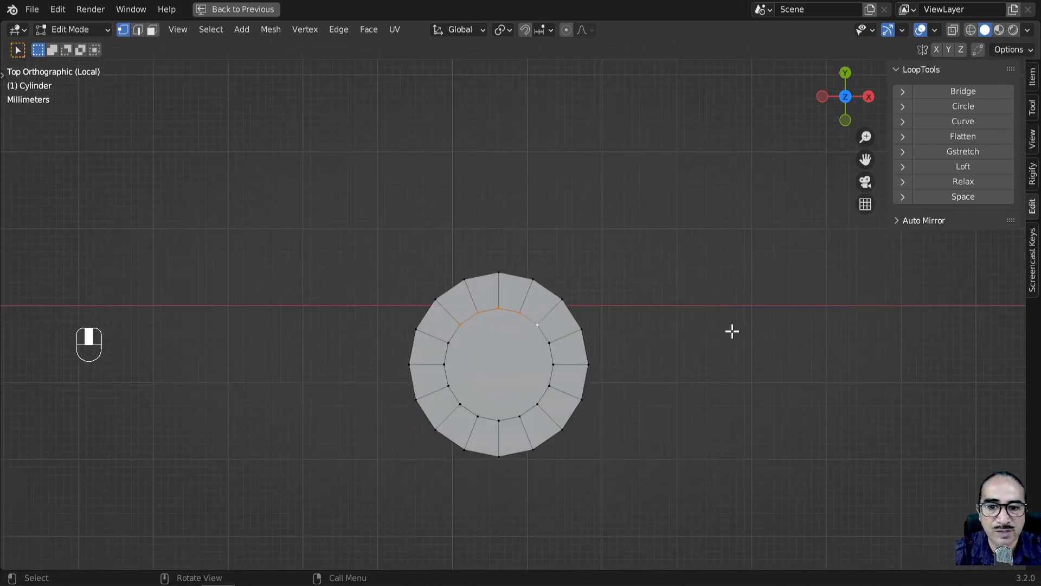
scroll(707, 395, "up", 5)
key("s")
key("y")
key("0")
left_click(707, 395)
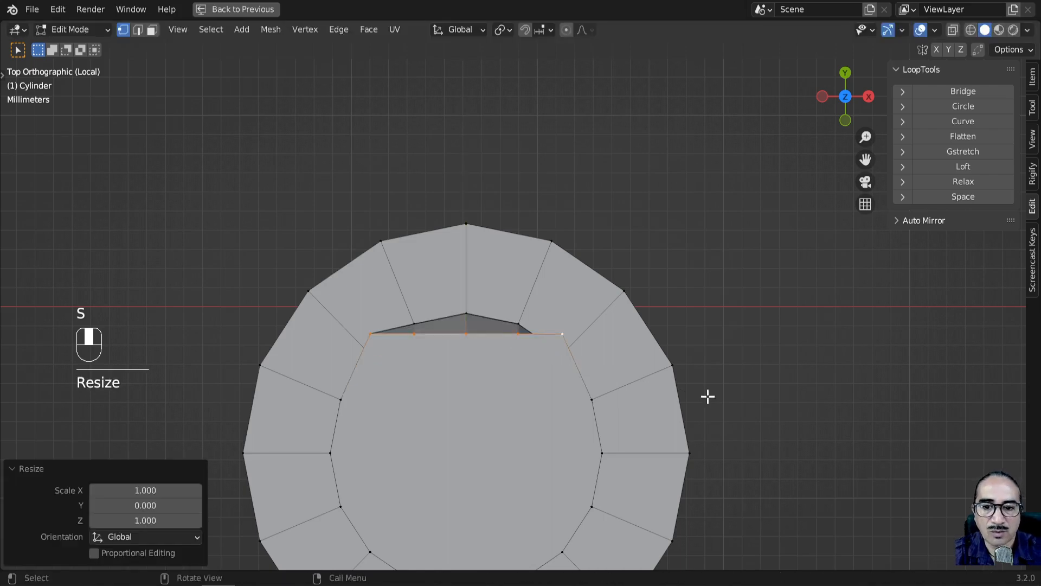
Step: Select the five rim vertices on the neck's -Y side and flatten them with a scale of 0 along Y
middle_click_drag(690, 444, 559, 384, "shift")
left_click(355, 441)
left_click(400, 471, "shift")
left_click(452, 482, "shift")
left_click(499, 464, "shift")
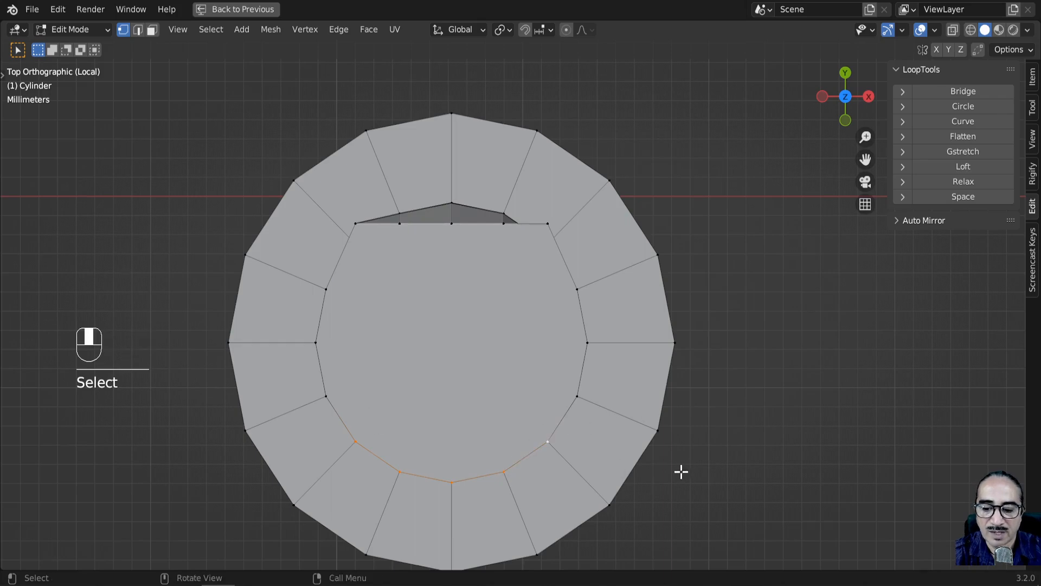
key("s")
key("y")
key("0")
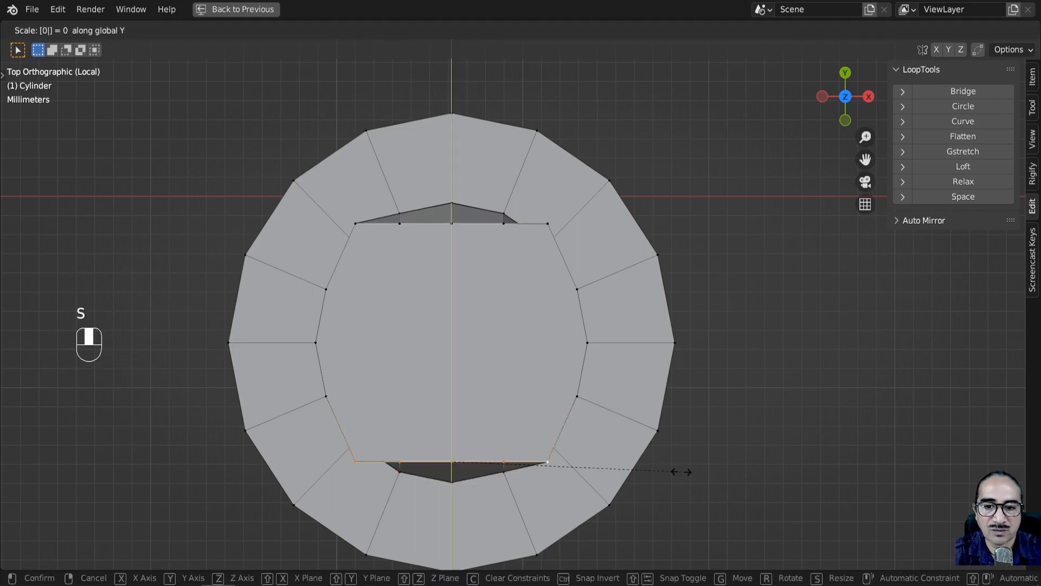
key("Return")
Step: Select the five rim vertices on the neck's -X side, corners included, and scale them to 0 along X
left_click(325, 288, "shift")
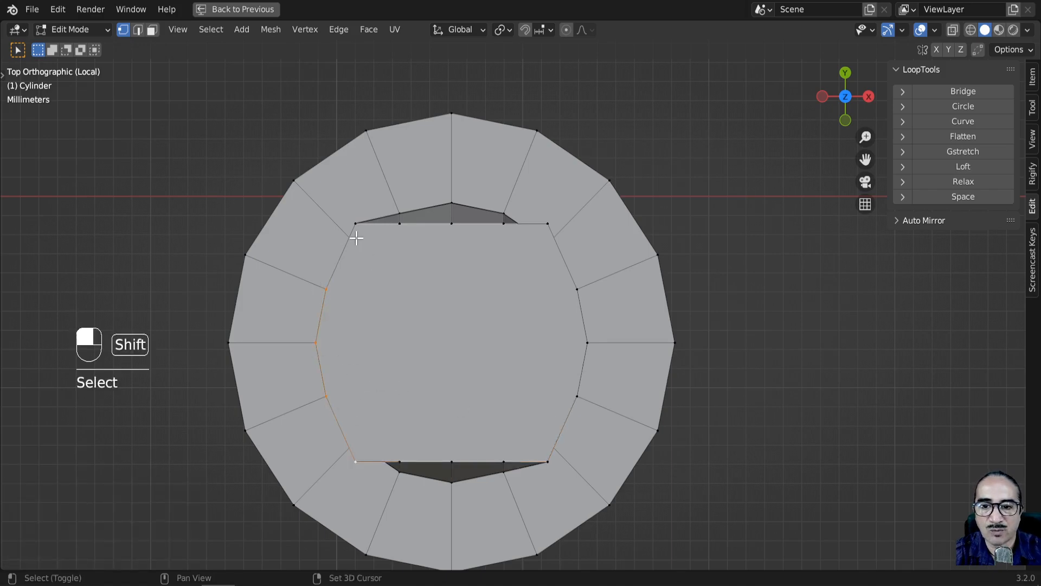
key("s")
key("x")
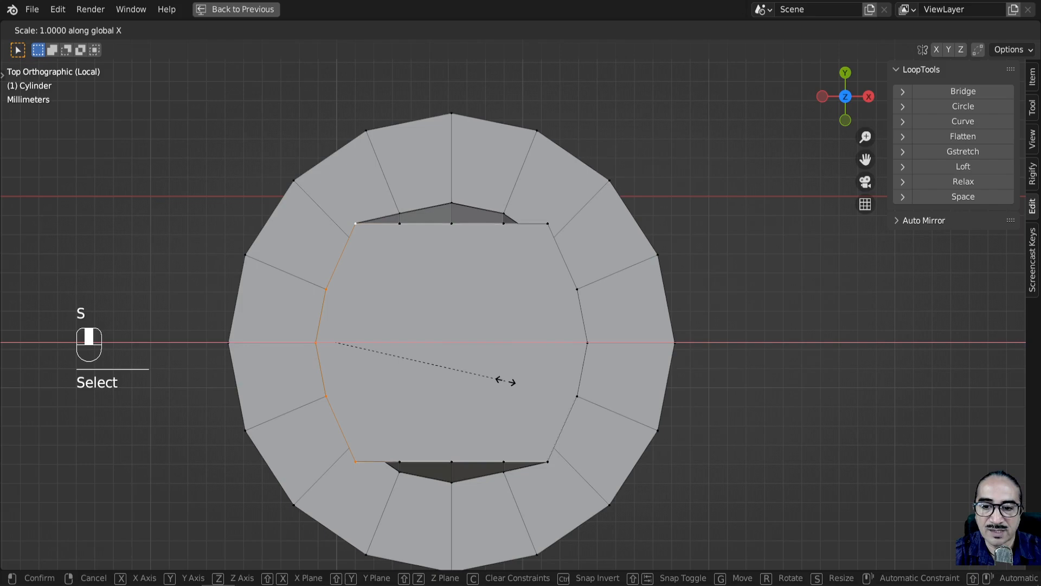
key("0")
key("Return")
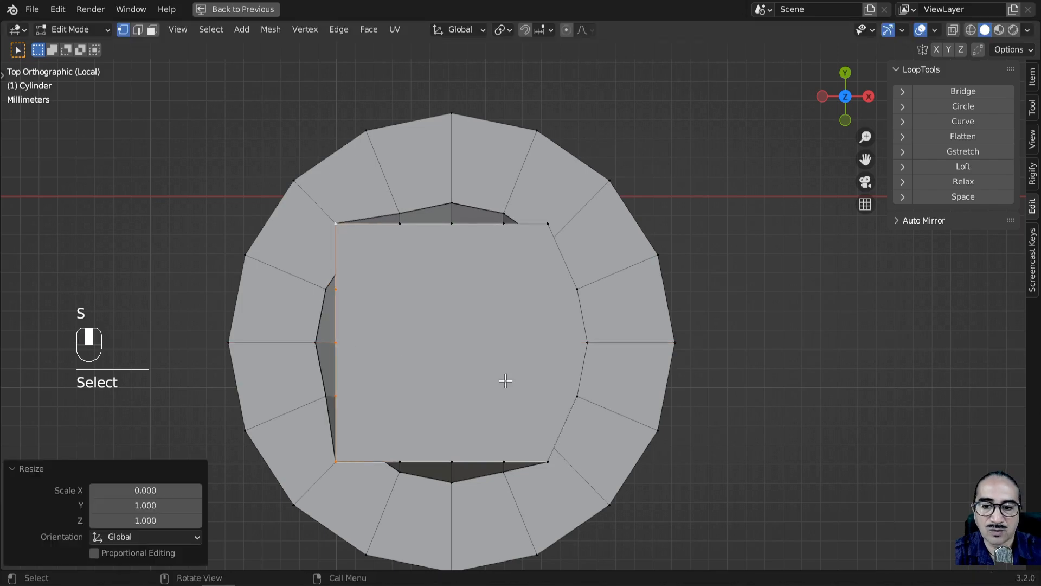
Step: Select the rim vertices on the +X side from corner to corner as a shortest path and scale them to 0 along X
left_click(549, 249, "shift")
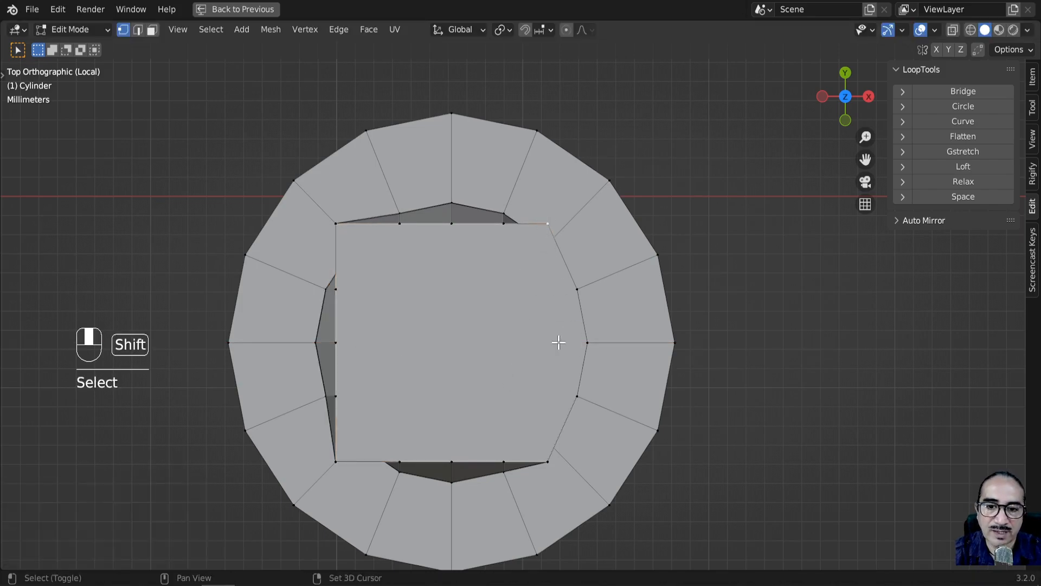
left_click(552, 456, "ctrl+shift")
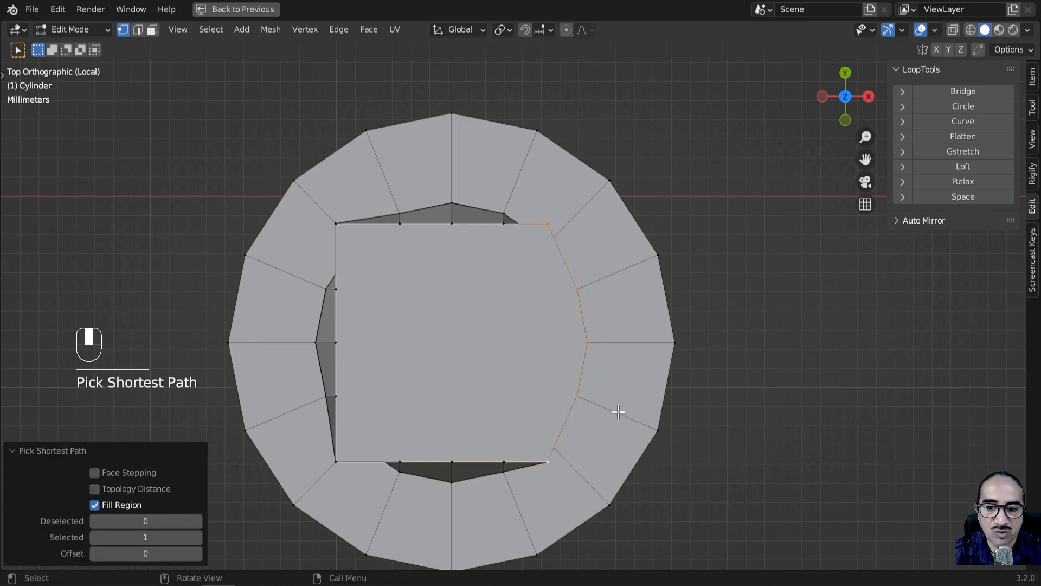
key("s")
type("x")
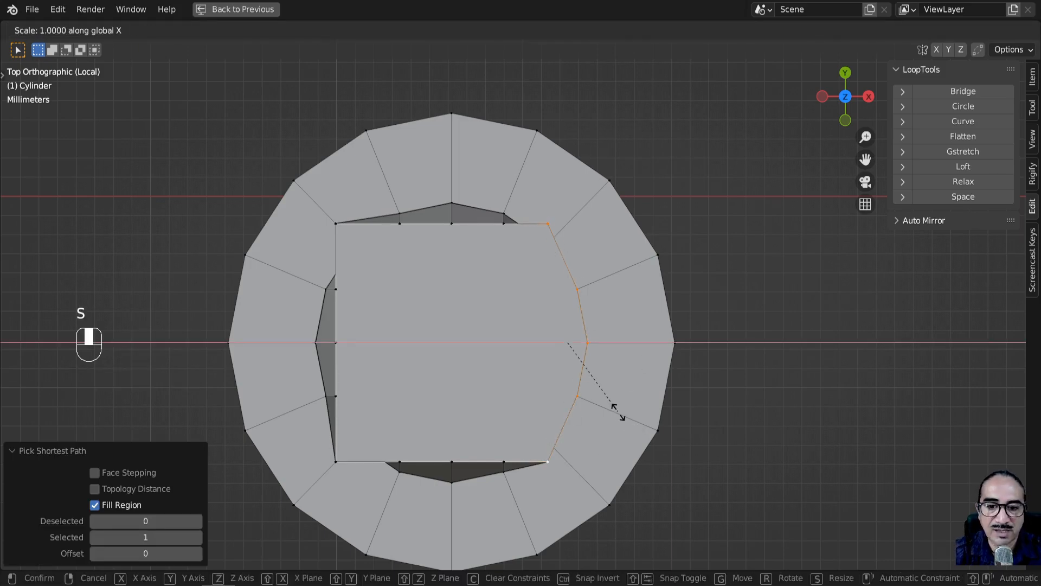
type("0")
left_click(618, 412)
Step: Switch to face selection and select the neck's squared top face
middle_click_drag(581, 458, 428, 307)
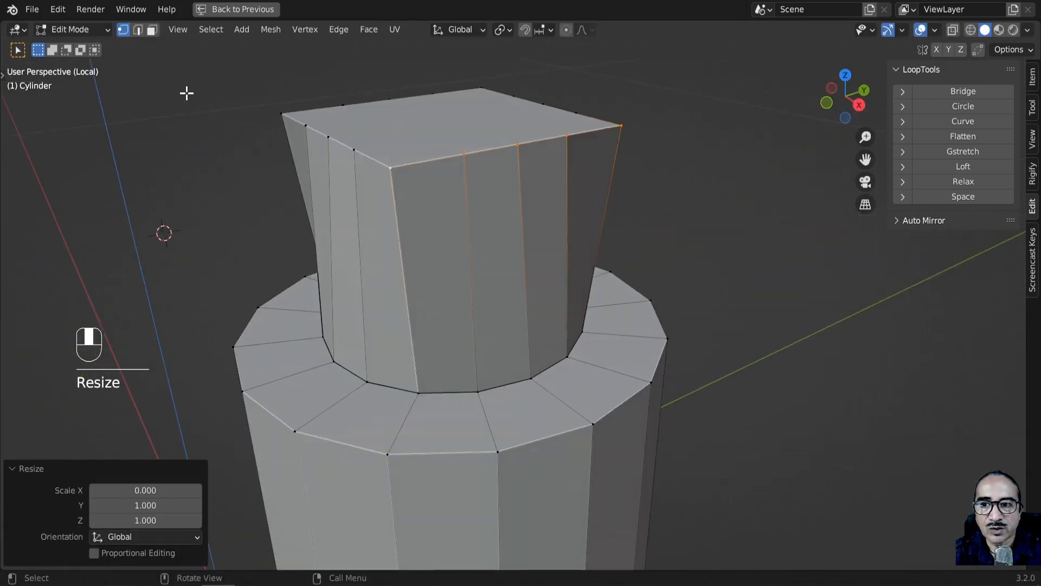
left_click(153, 30)
left_click(421, 130)
Step: Try shrinking the squared top face uniformly to about 0.269 and undo that scaling
key("s")
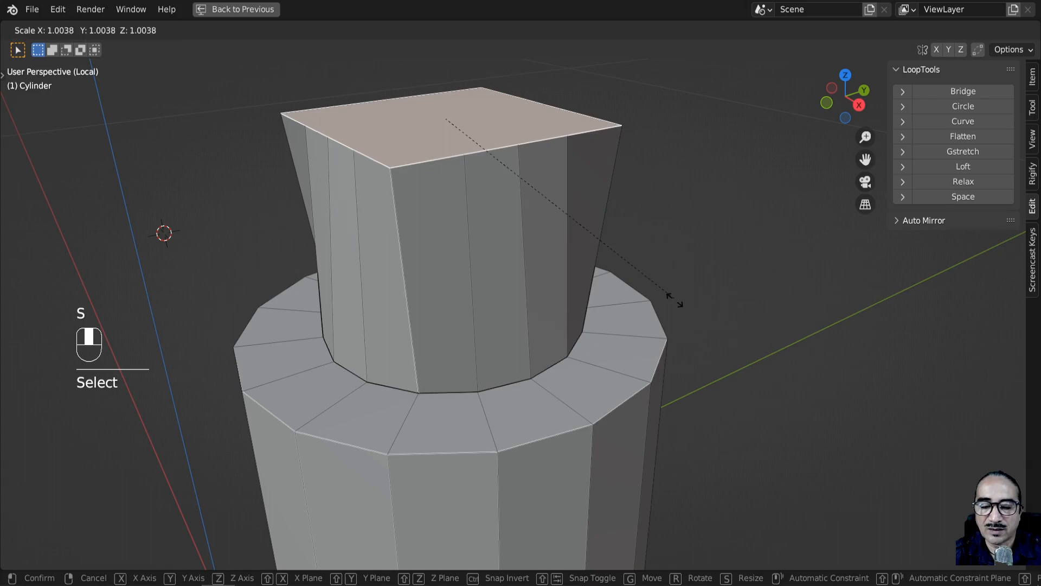
left_click(640, 327)
scroll(375, 404, "down", 2)
middle_click_drag(376, 326, 625, 351)
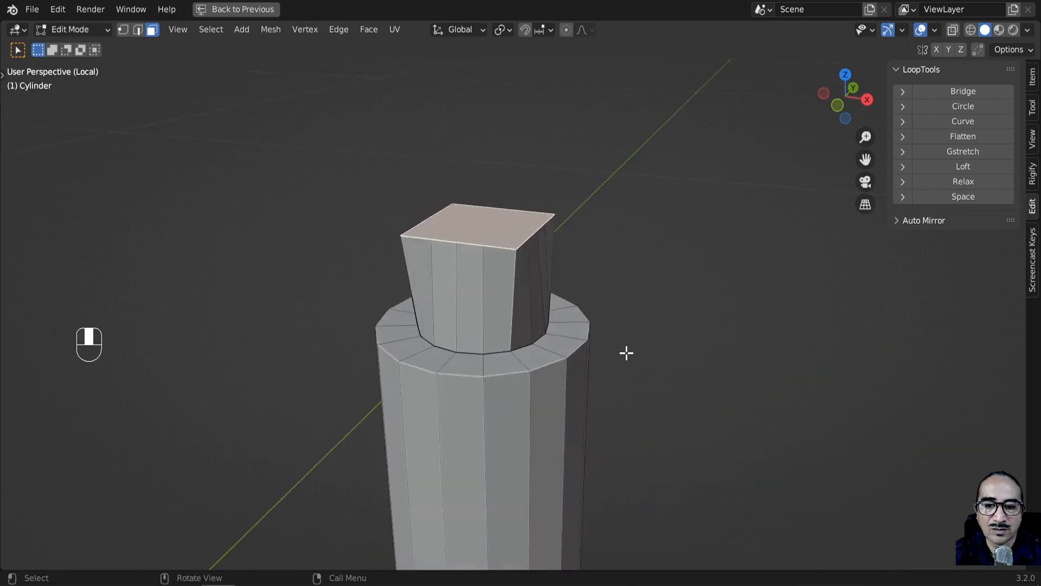
key("s")
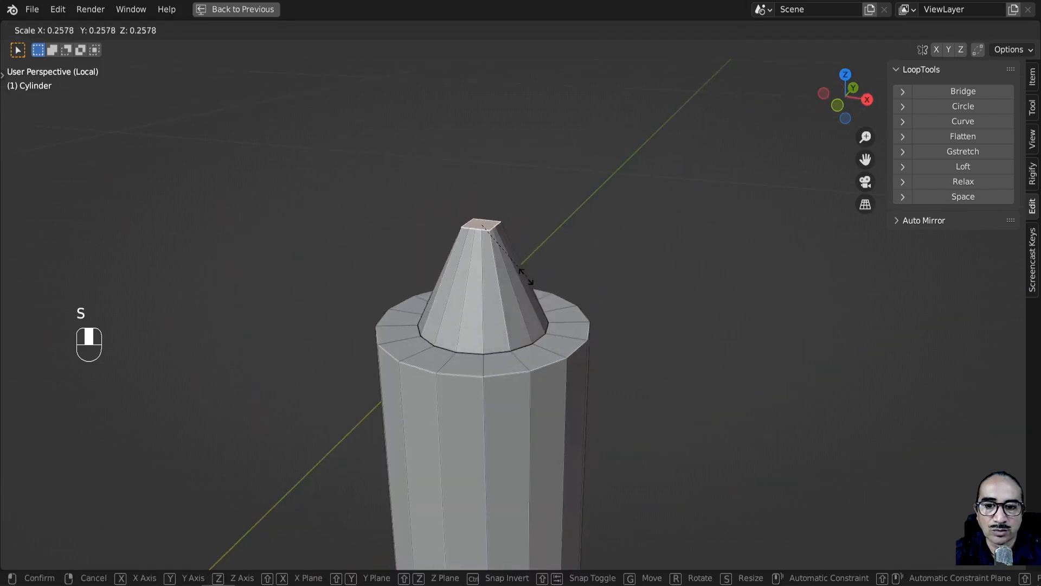
left_click(566, 296)
middle_click_drag(567, 296, 517, 295)
key("s")
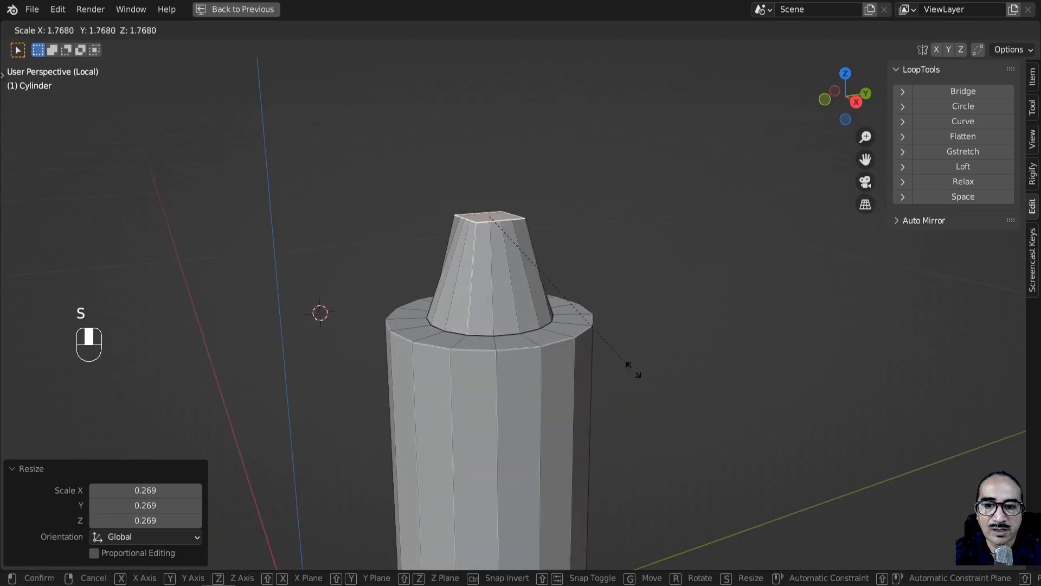
right_click(609, 353)
key("ctrl+z")
Step: In top view, scale the neck's top face to about 0.612 along X and uniformly to about 0.913
mouse_move(611, 355)
middle_mouse_down()
mouse_move(551, 360)
mouse_move(609, 372)
middle_mouse_up()
key("KP_7")
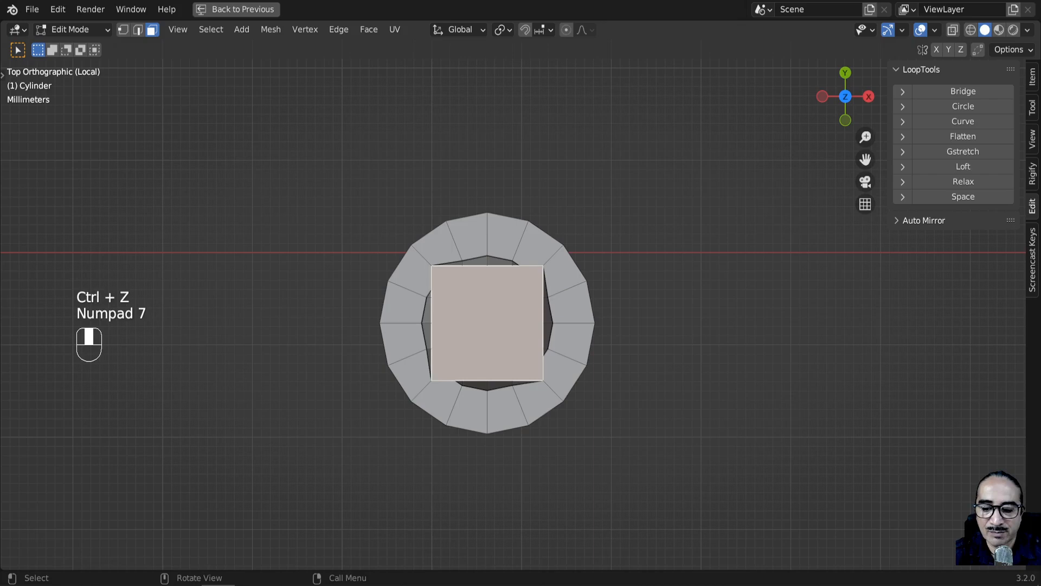
key("s")
key("x")
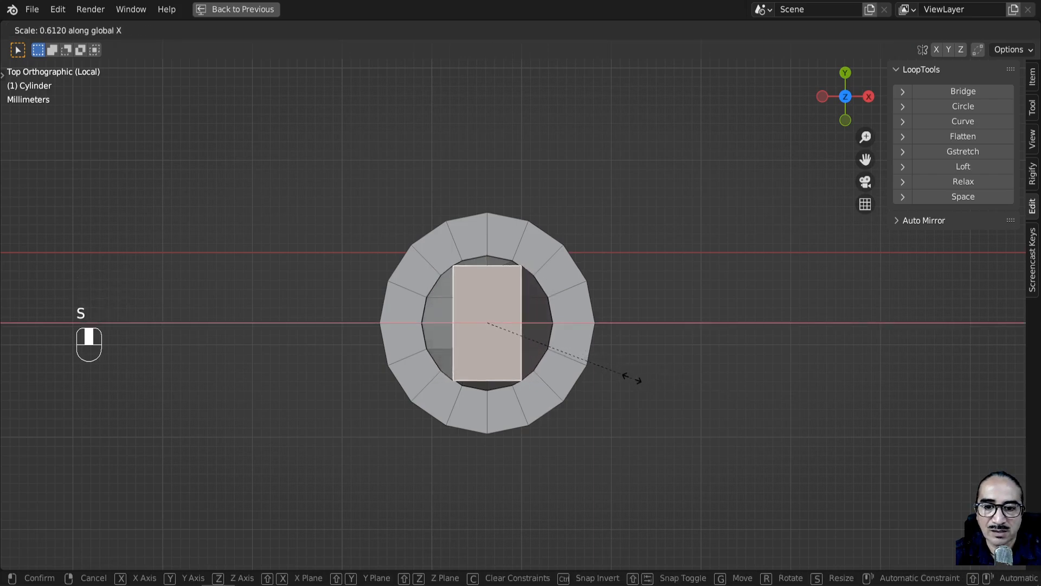
left_click(631, 378)
key("x")
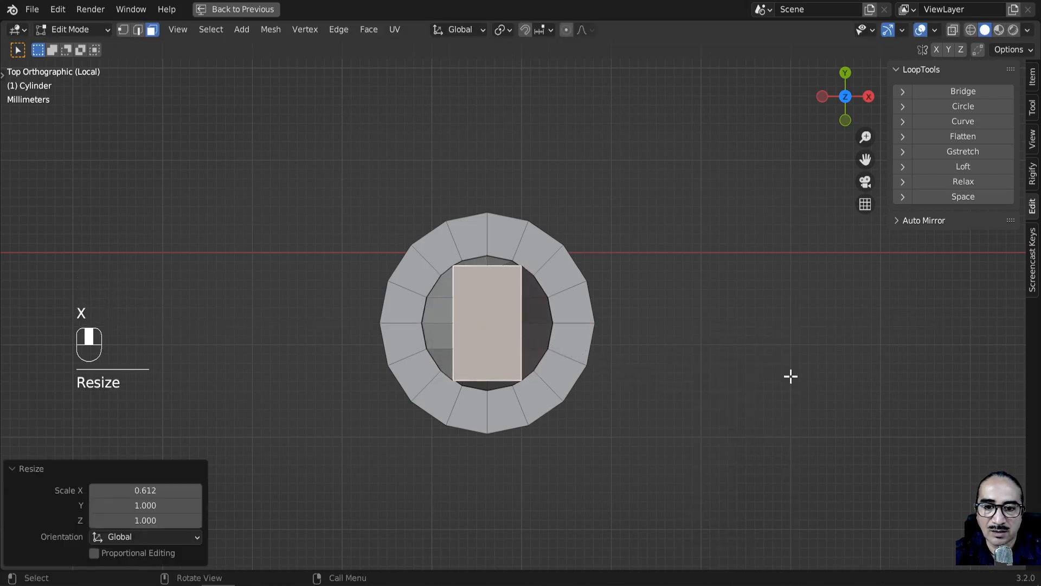
key("s")
left_click(784, 394)
Step: Lower the rectangular face along Z to nearly flush with the cylinder's top, fine-tuning its height by about -0.000148 m
middle_click_drag(665, 463, 653, 279)
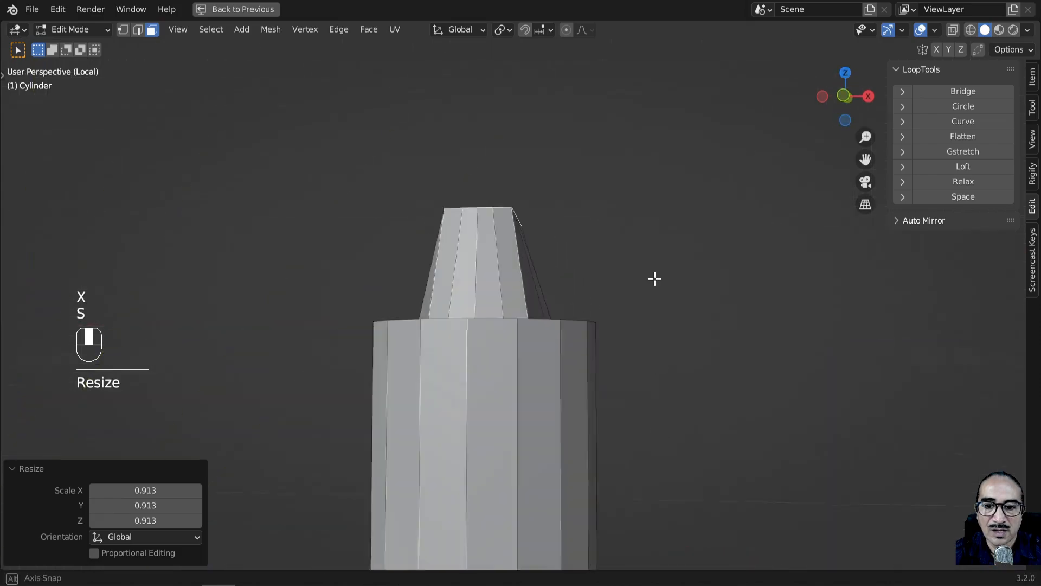
key("g")
key("z")
right_click(652, 369)
middle_click_drag(646, 337, 633, 355)
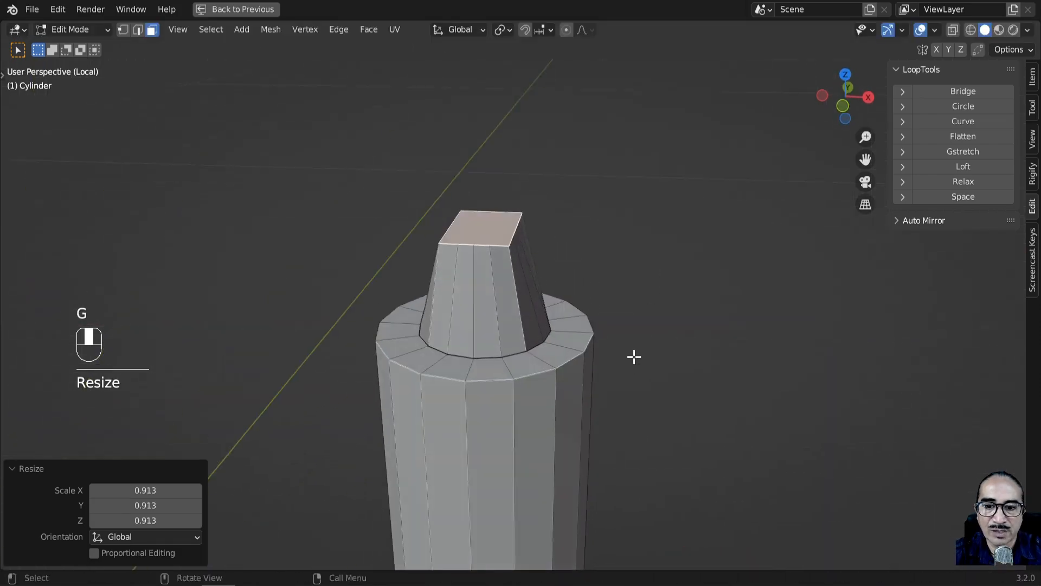
key("g")
key("z")
left_click(637, 405)
middle_click_drag(583, 374, 617, 346)
scroll(581, 371, "up", 3)
scroll(582, 371, "up", 4)
key("g")
left_click(604, 359)
scroll(617, 346, "down", 2)
Step: Extrude the rectangular face upward by about 0.014177 m to form a block on the cylinder
key("e")
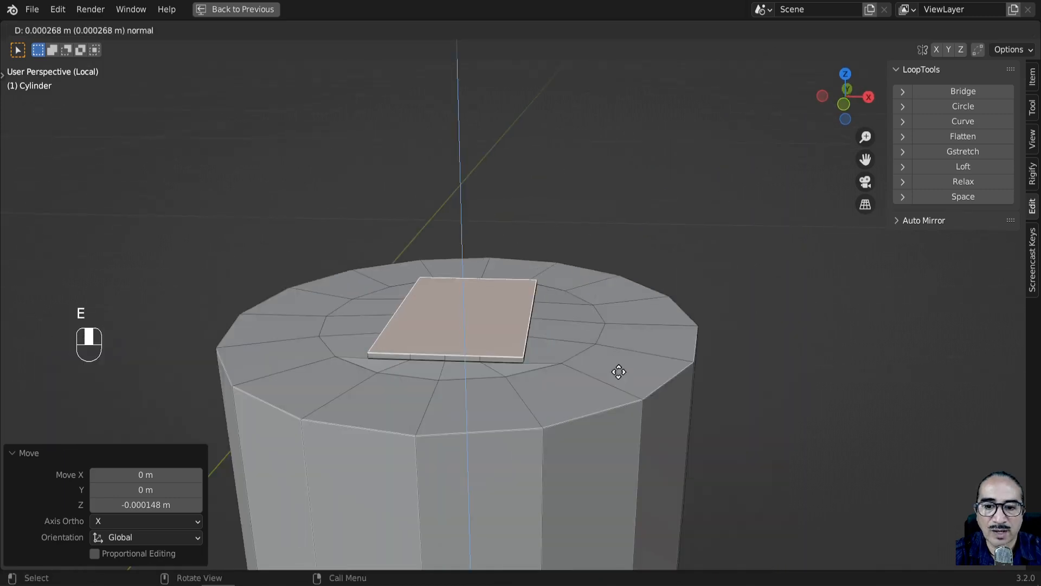
left_click(605, 198)
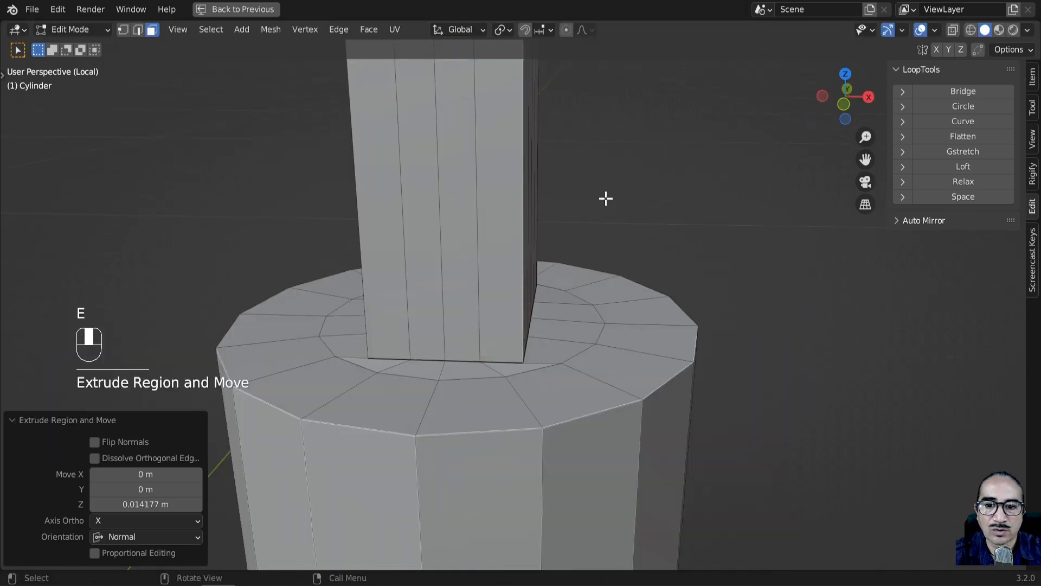
scroll(605, 198, "down", 3)
middle_click_drag(604, 198, 572, 343)
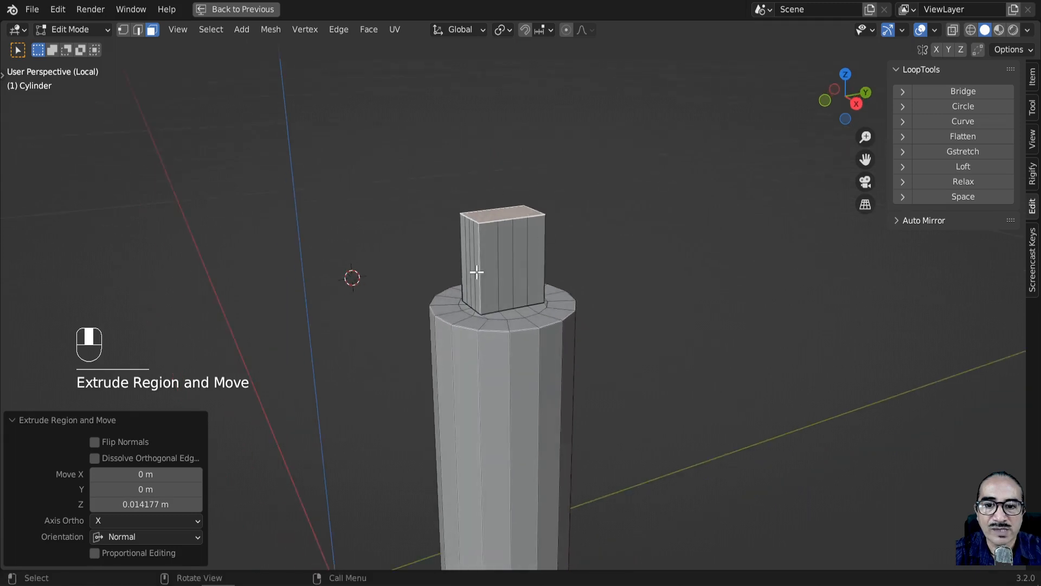
Step: Switch to vertex selection and box-select the three middle top-rim vertices on both the +X and -X sides of the block
scroll(518, 249, "up", 3)
middle_click_drag(537, 249, 476, 243)
left_click(124, 29)
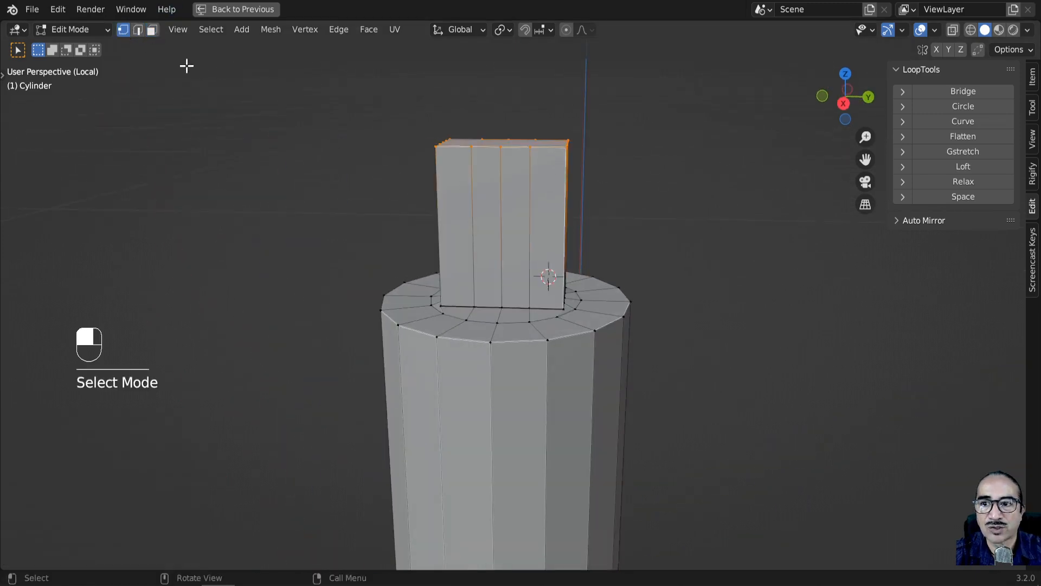
middle_click_drag(471, 148, 499, 135)
left_click_drag(444, 95, 564, 188)
scroll(537, 158, "up", 1)
middle_click_drag(559, 174, 518, 314)
scroll(519, 314, "up", 3)
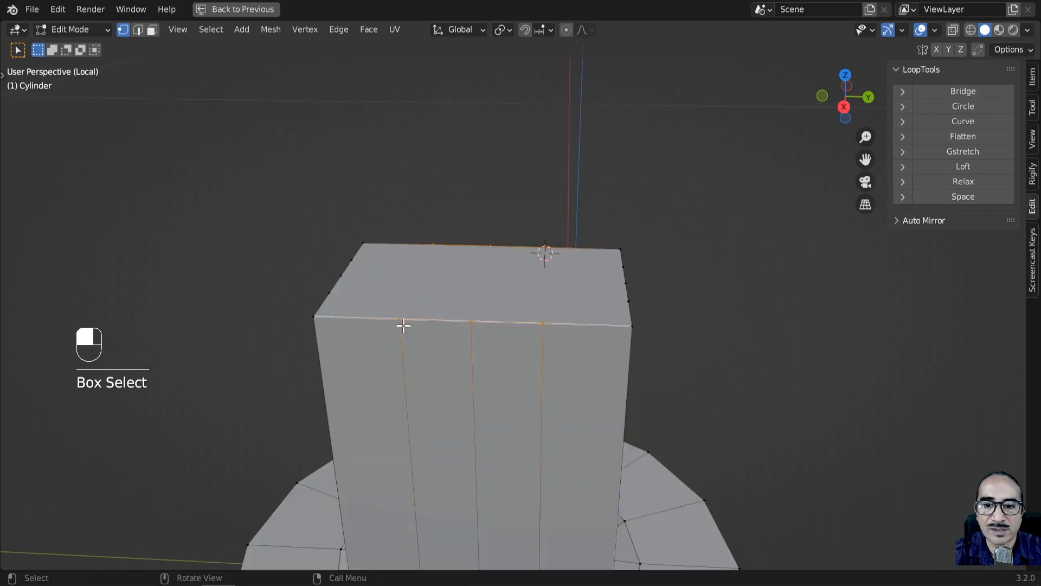
key("b")
left_click_drag(383, 167, 561, 360)
middle_click_drag(560, 360, 571, 424)
Step: Scale the selected middle rim vertices to about 0.041 along Y and again to 0 along Y
key("s")
key("y")
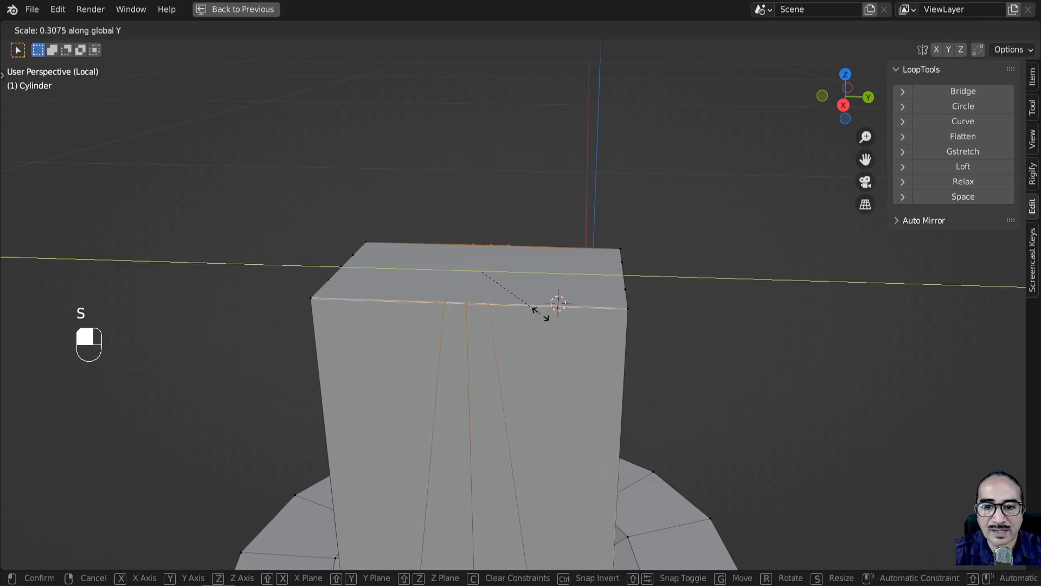
left_click(488, 266)
middle_click_drag(530, 307, 558, 332)
scroll(632, 395, "up", 3)
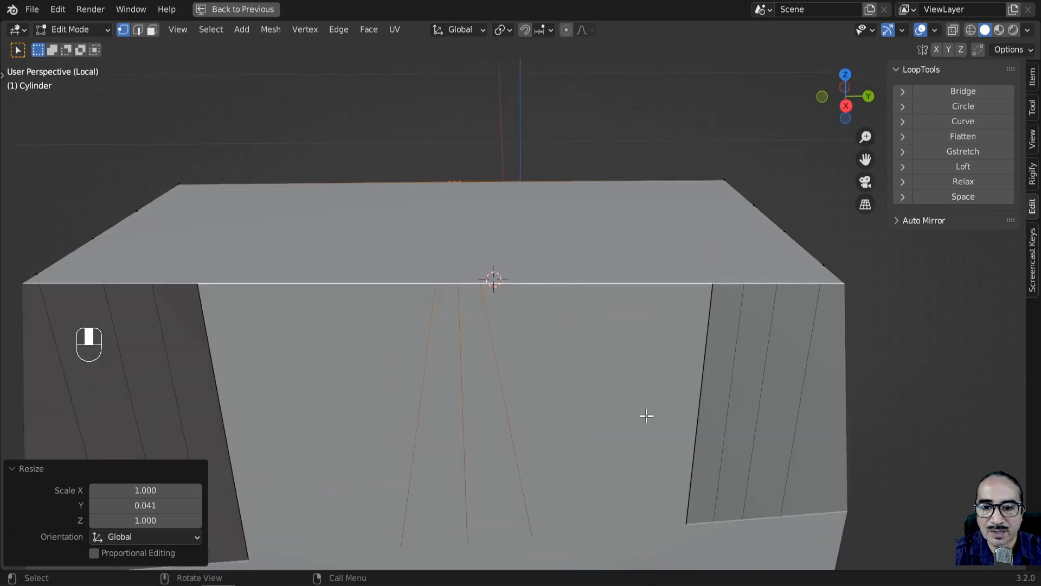
scroll(643, 416, "down", 2)
key("s")
key("x")
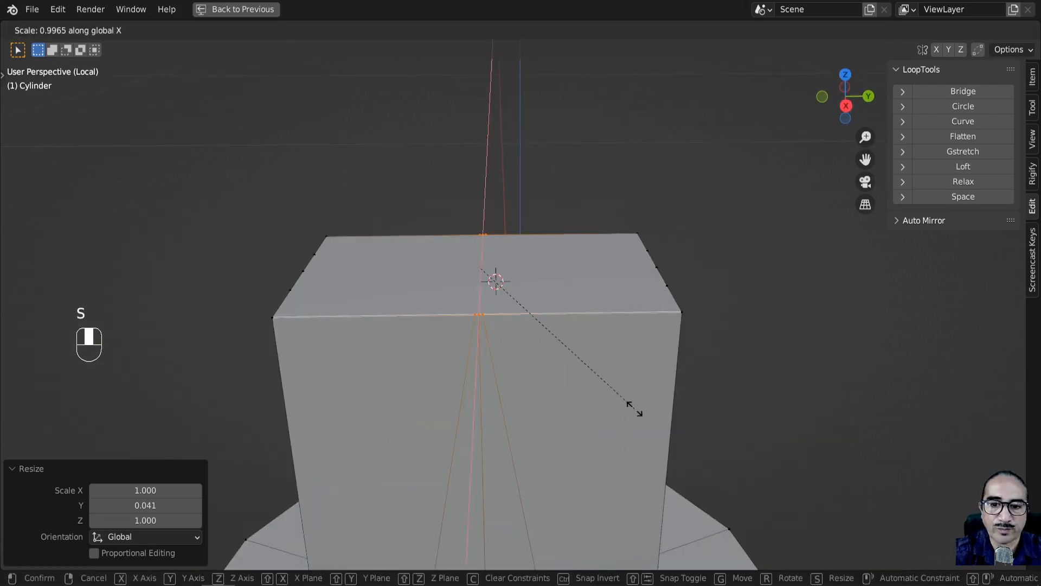
type("y")
type("0")
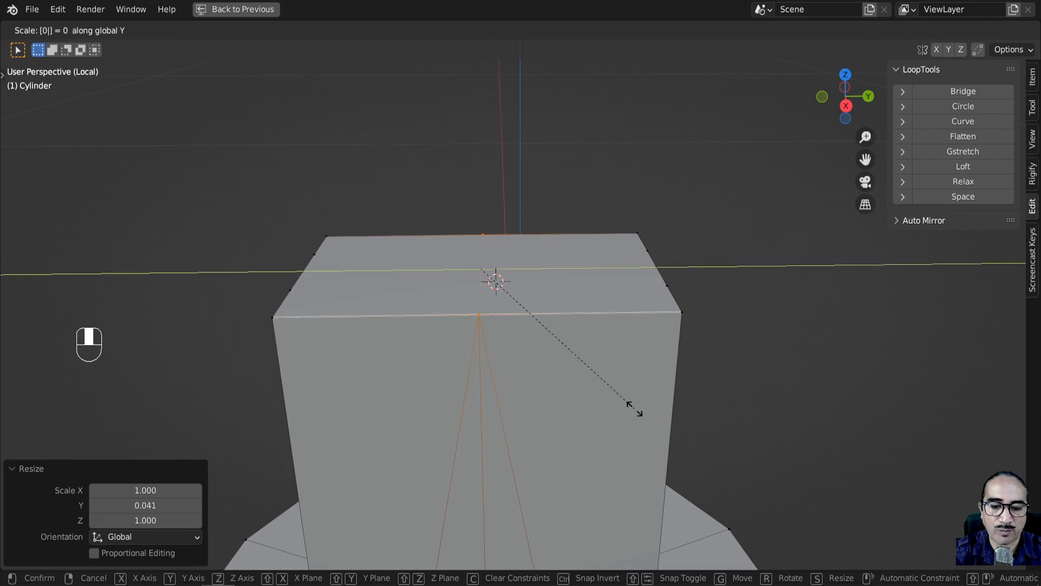
left_click(634, 408)
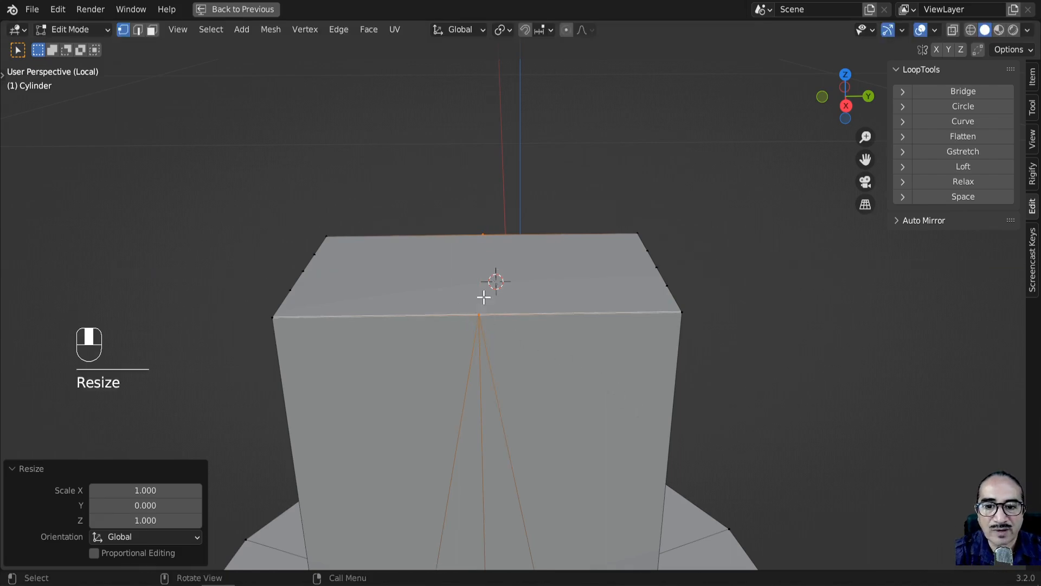
Step: Switch to edge selection and select the block's entire top edges on the +Y and -Y sides as shortest paths
scroll(543, 325, "down", 4)
middle_click_drag(604, 354, 558, 344)
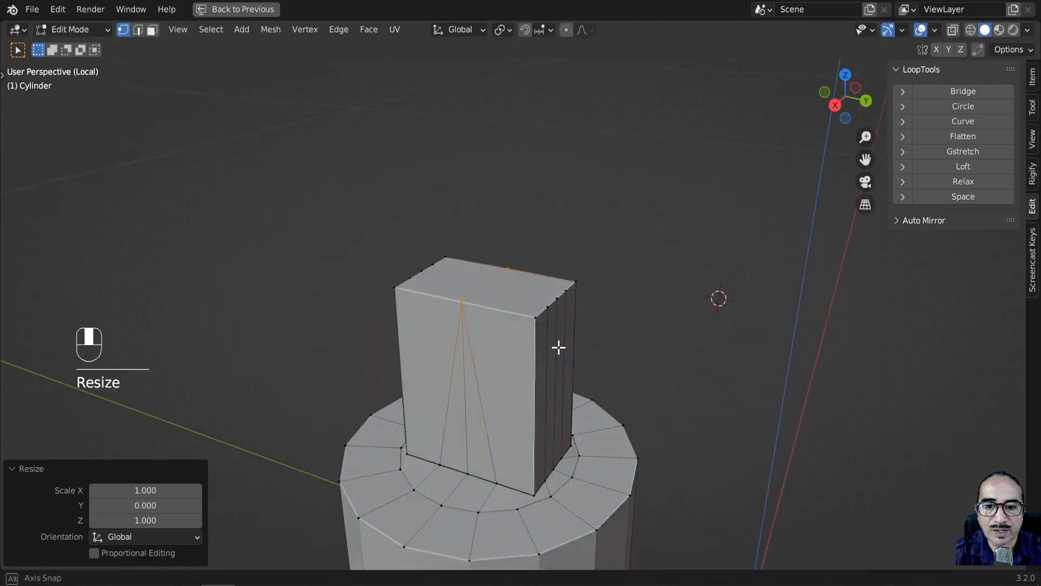
left_click(138, 30)
left_click(555, 293, "shift")
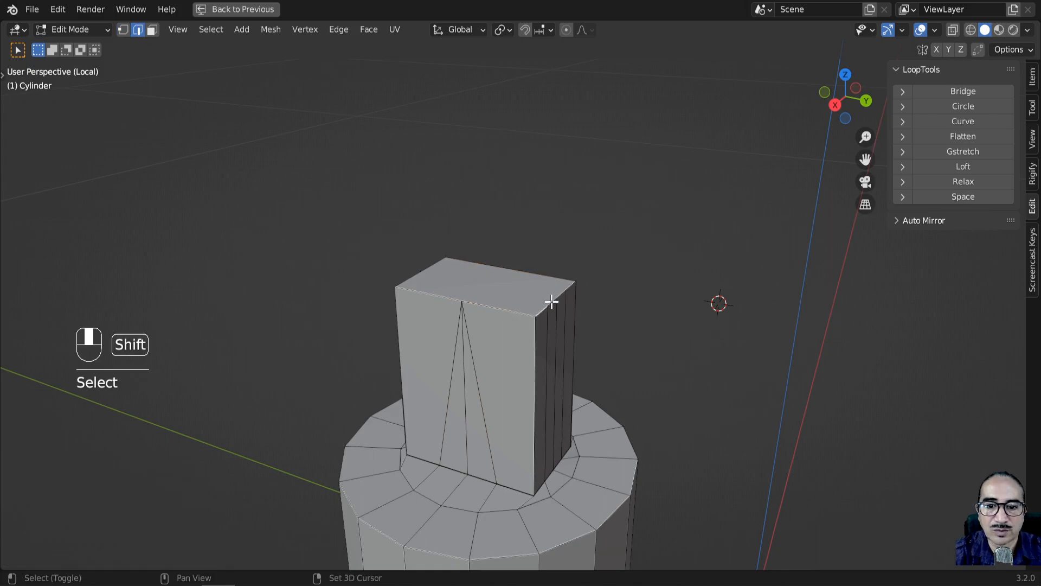
scroll(552, 301, "up", 2)
middle_click_drag(558, 326, 551, 384)
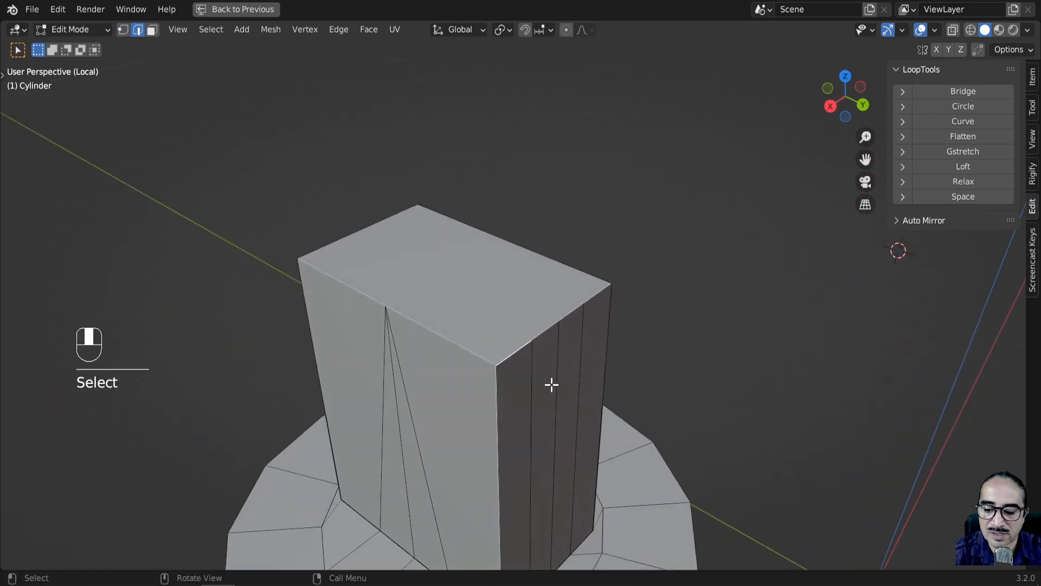
left_click(580, 299, "ctrl+shift")
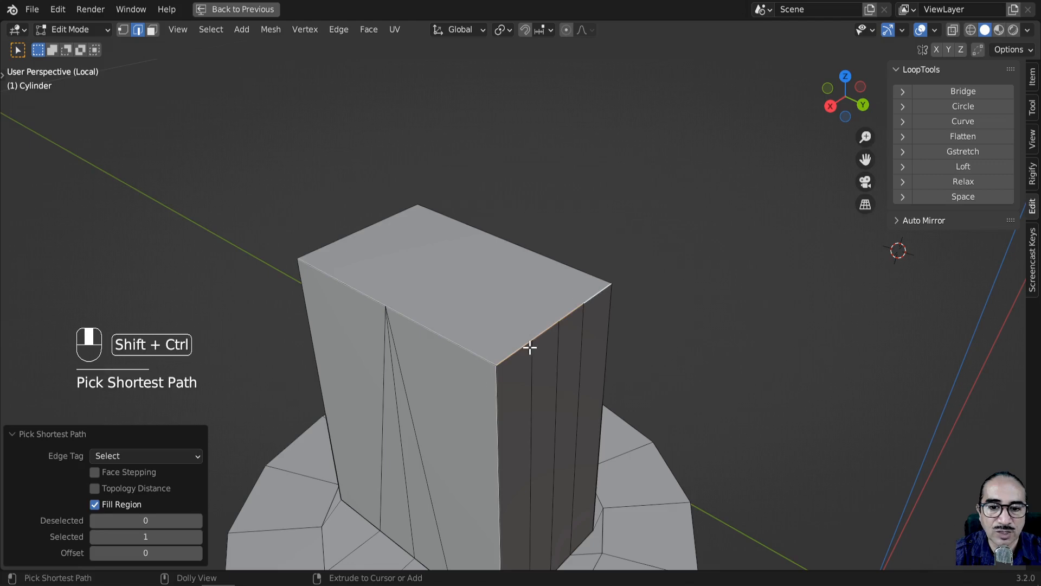
middle_click_drag(530, 348, 521, 301)
left_click(353, 260, "shift")
middle_click_drag(353, 260, 631, 322)
left_click(627, 311, "ctrl+shift")
middle_click_drag(709, 318, 613, 402)
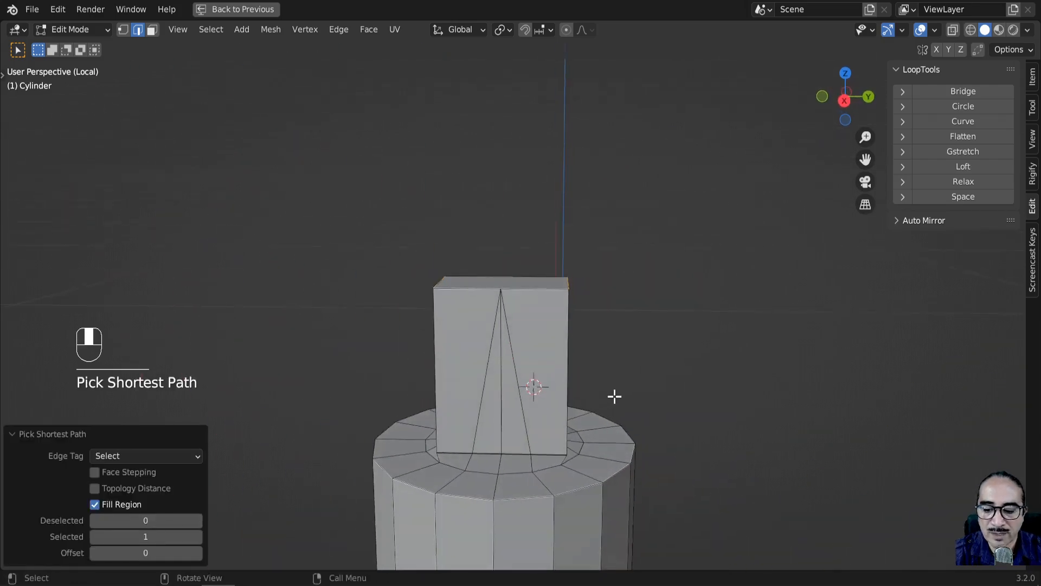
Step: Try beveling the two top edges with one segment about 0.0054 m wide and undo that bevel
key("ctrl+b")
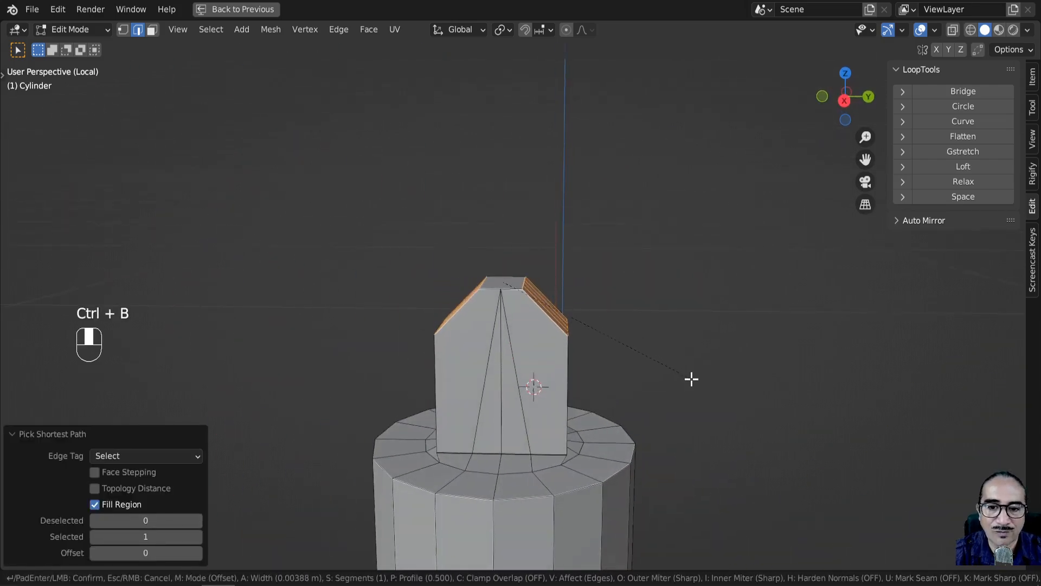
left_click(703, 389)
scroll(703, 389, "up", 1)
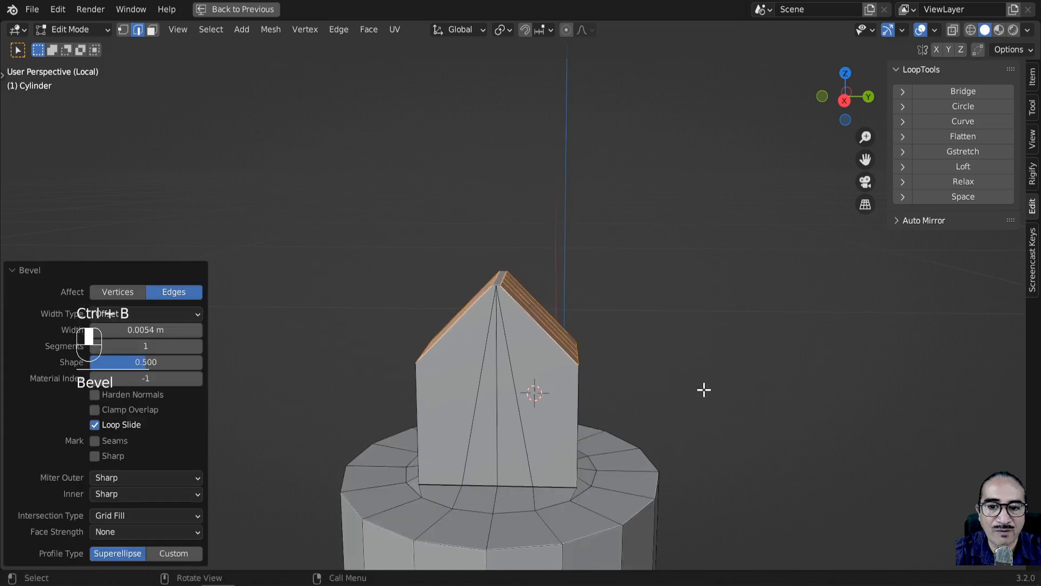
left_click(704, 390)
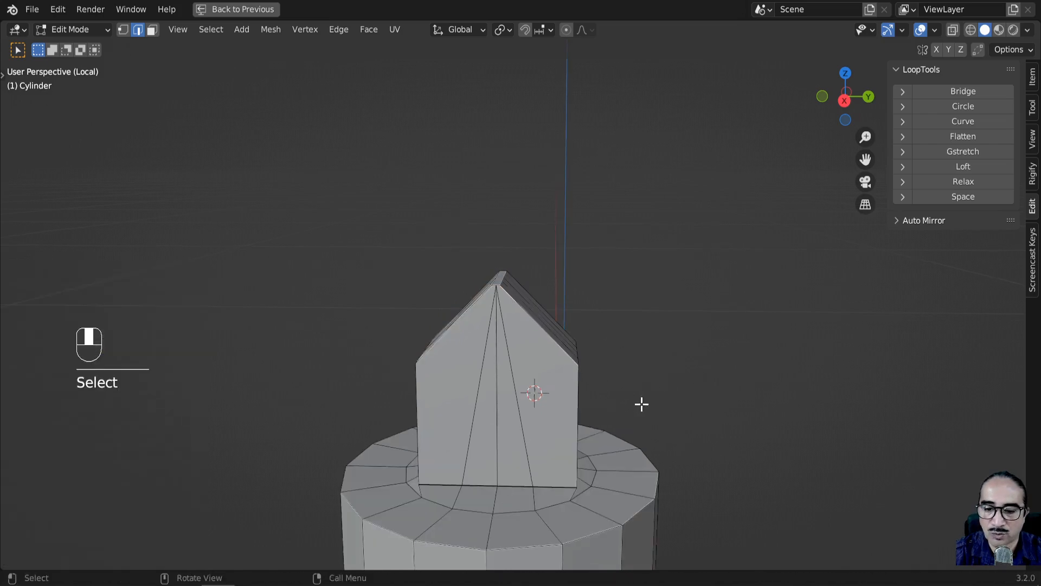
key("ctrl+z")
key("ctrl+z")
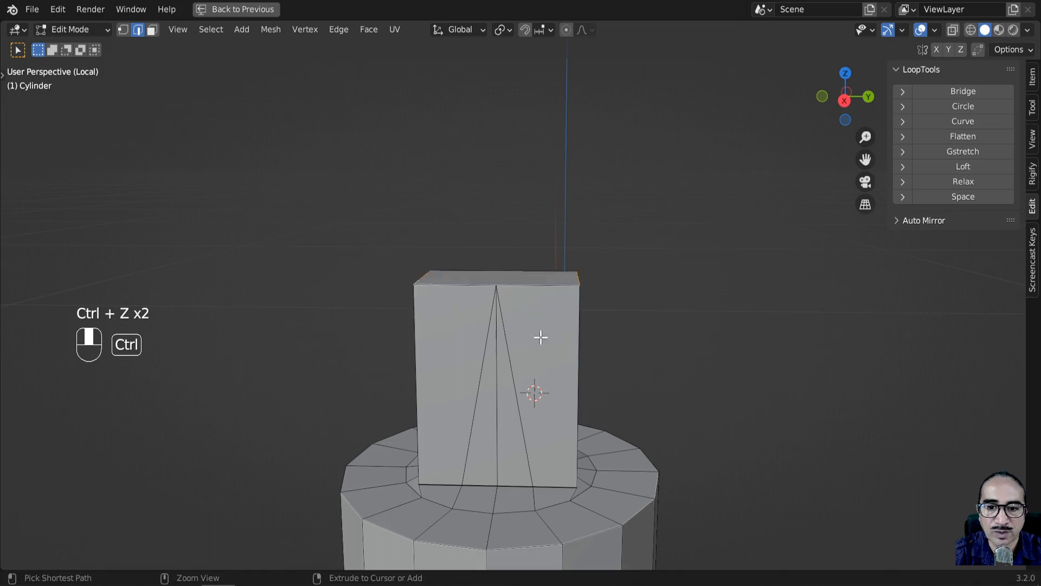
Step: Bevel the block's two top edges with 3 segments at a width of about 0.00574 m to round the top
key("ctrl+b")
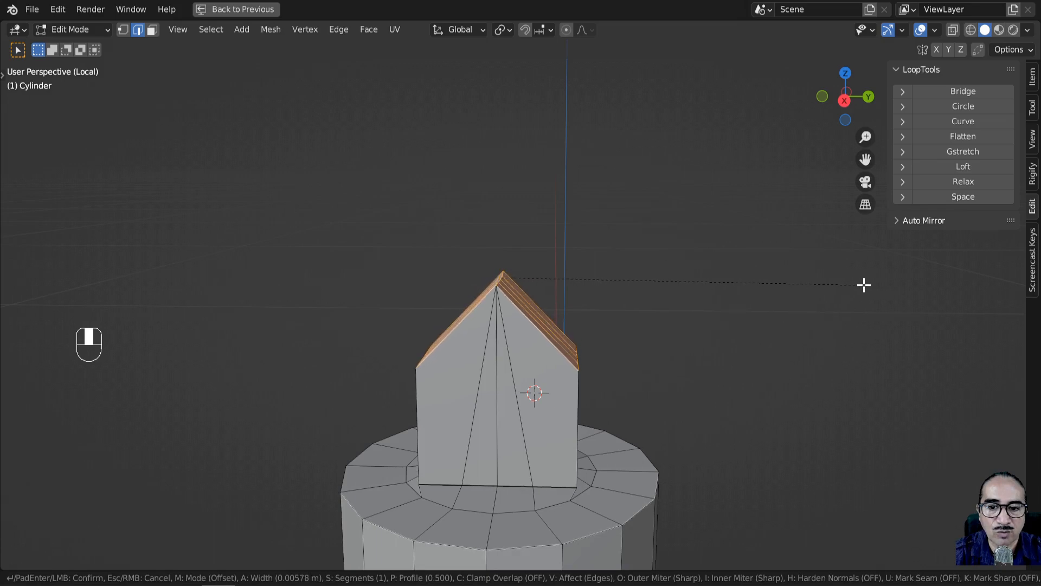
scroll(860, 287, "up", 2)
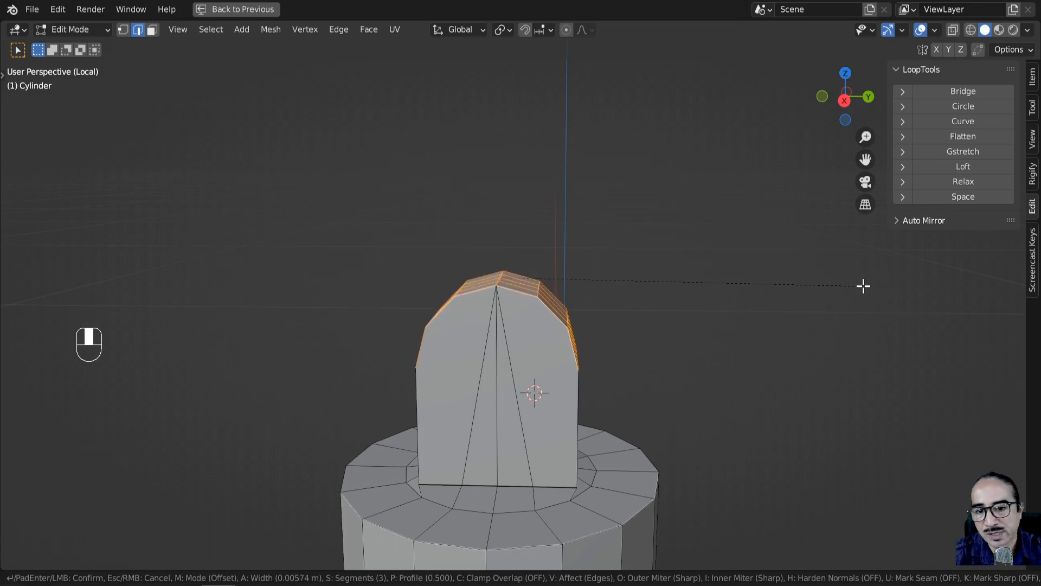
left_click(863, 286)
left_click(843, 303)
middle_click_drag(843, 302, 389, 384)
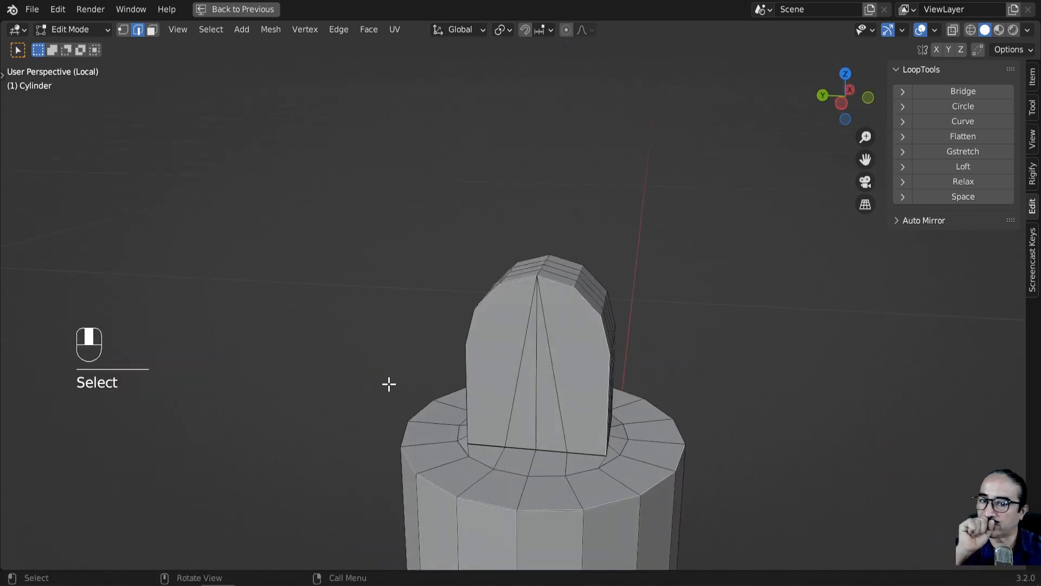
Step: Turn on Auto Merge Vertices, switch to vertex selection and scale the doubled ridge vertices nearest the -X face together to about 0.707
scroll(616, 344, "up", 3)
middle_click_drag(570, 295, 595, 316)
middle_click_drag(551, 335, 581, 366)
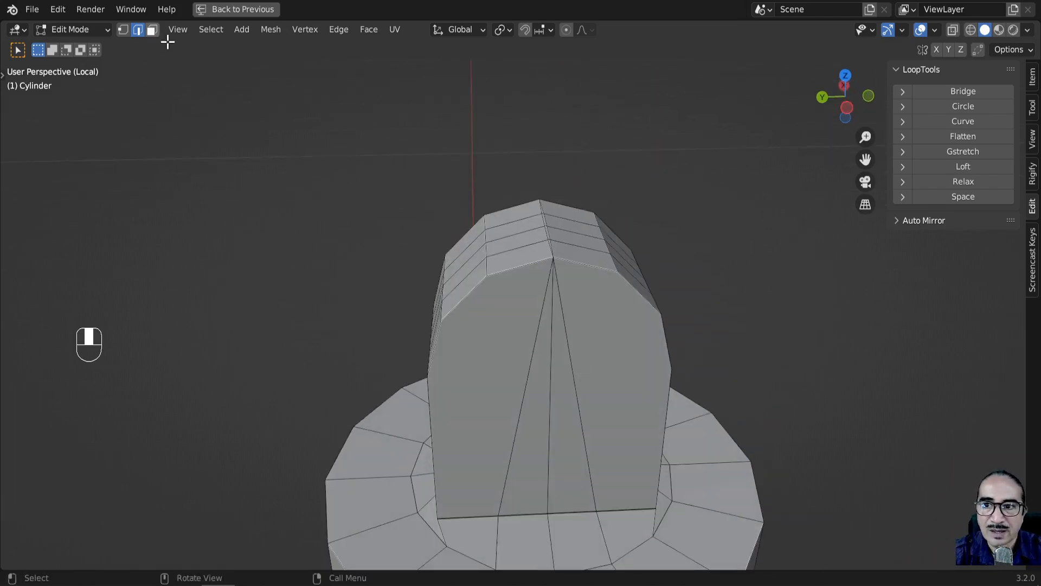
middle_click_drag(534, 279, 537, 336, "shift")
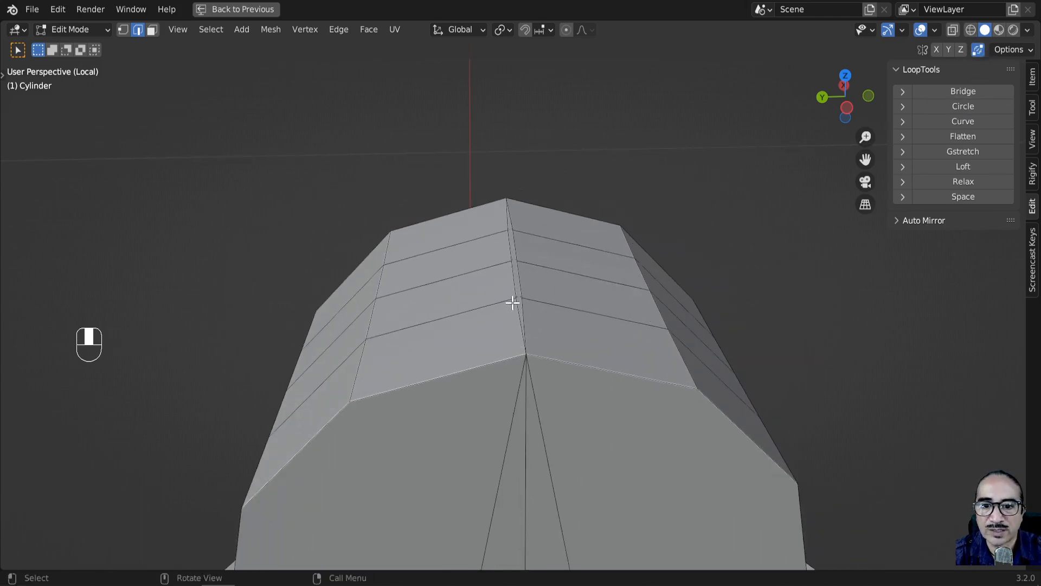
left_click(122, 30)
left_click_drag(504, 278, 551, 309)
key("s")
left_click(575, 315)
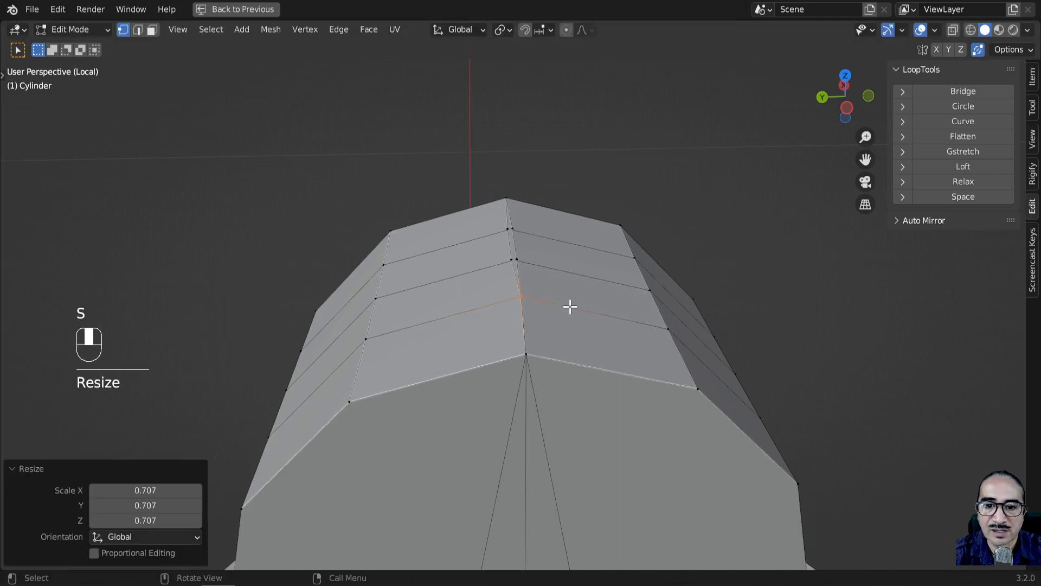
Step: Merge the remaining doubled vertices along the rounded top's ridge by box-selecting and scaling each pair together
left_click_drag(495, 253, 593, 288)
key("s")
left_click(516, 227)
left_click_drag(490, 220, 525, 236)
key("s")
left_click(564, 245)
middle_click_drag(565, 244, 560, 266)
middle_click_drag(538, 181, 535, 276, "shift")
left_click_drag(504, 220, 527, 244)
key("s")
left_click(537, 244)
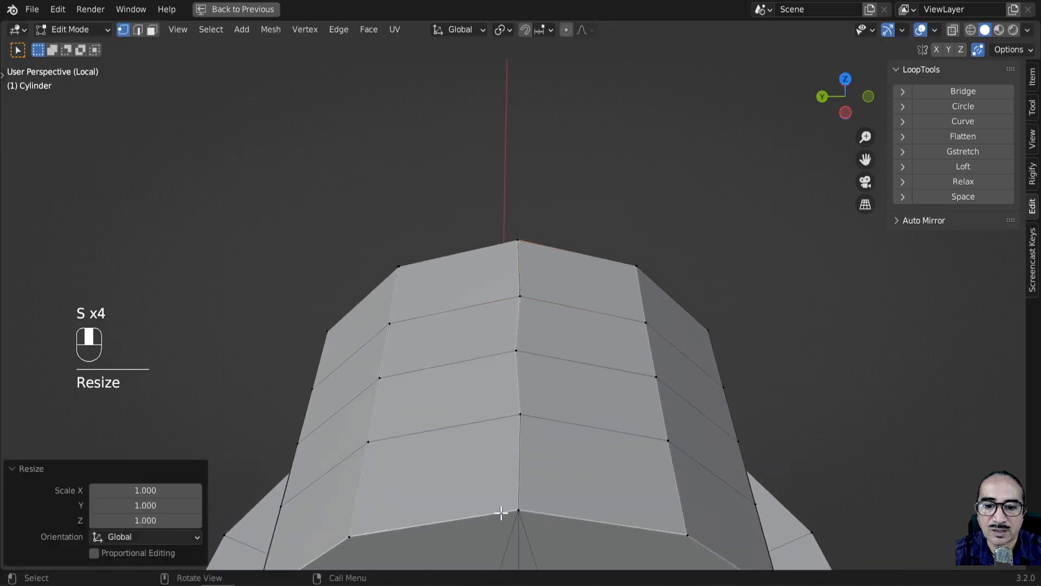
Step: Select the line of ridge vertices along the rounded top, scale it to 0 along Y and clear the selection
left_click(518, 241)
left_click(506, 510, "shift")
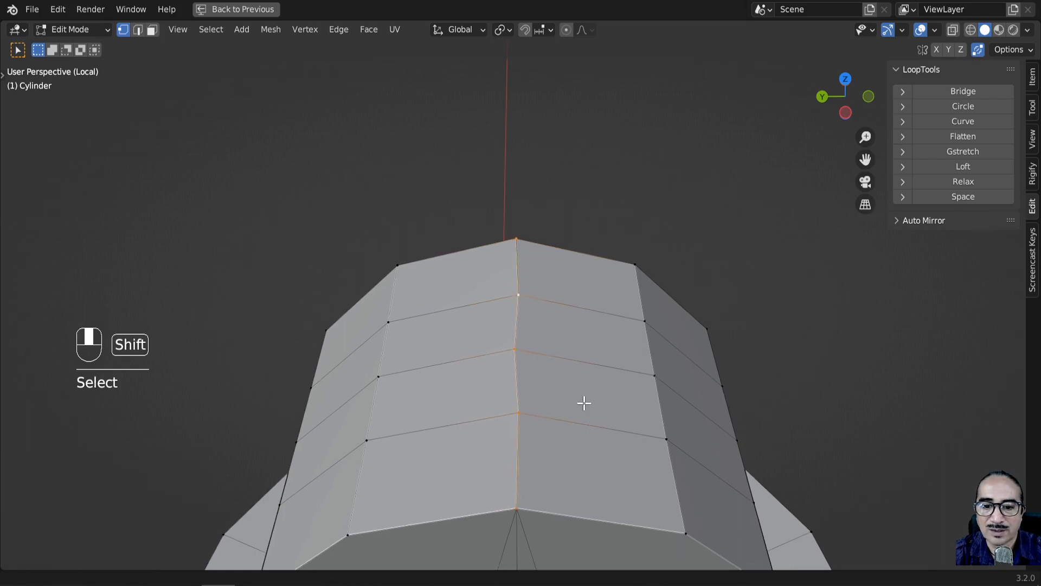
key("KP_Decimal")
key("s")
type("y")
type("0")
left_click(576, 343)
scroll(546, 417, "down", 3)
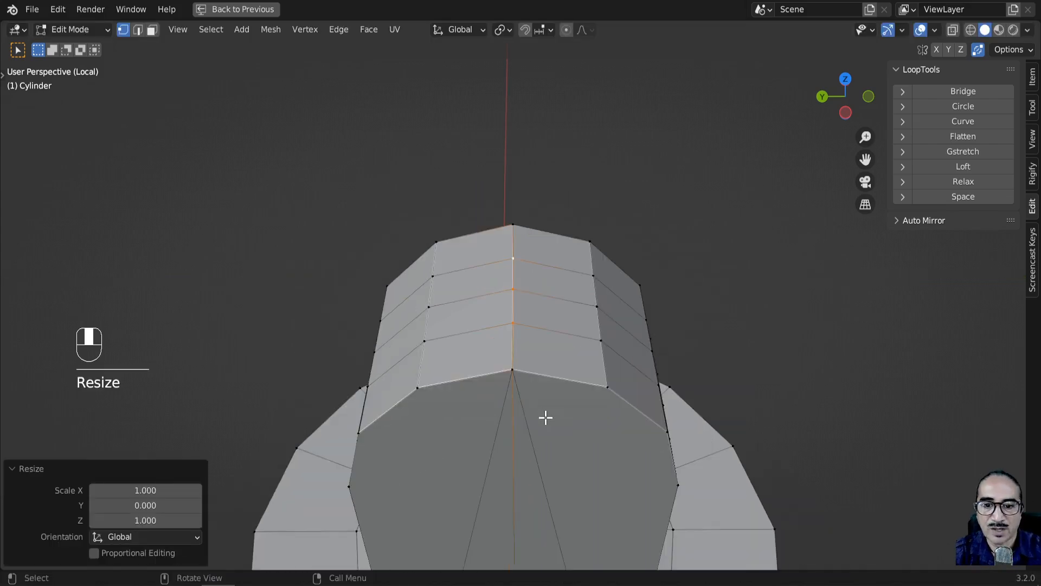
left_click(540, 405)
Step: Try to inset the faces on both flat ends of the rounded block in face selection mode
middle_click_drag(541, 405, 497, 309)
left_click(152, 30)
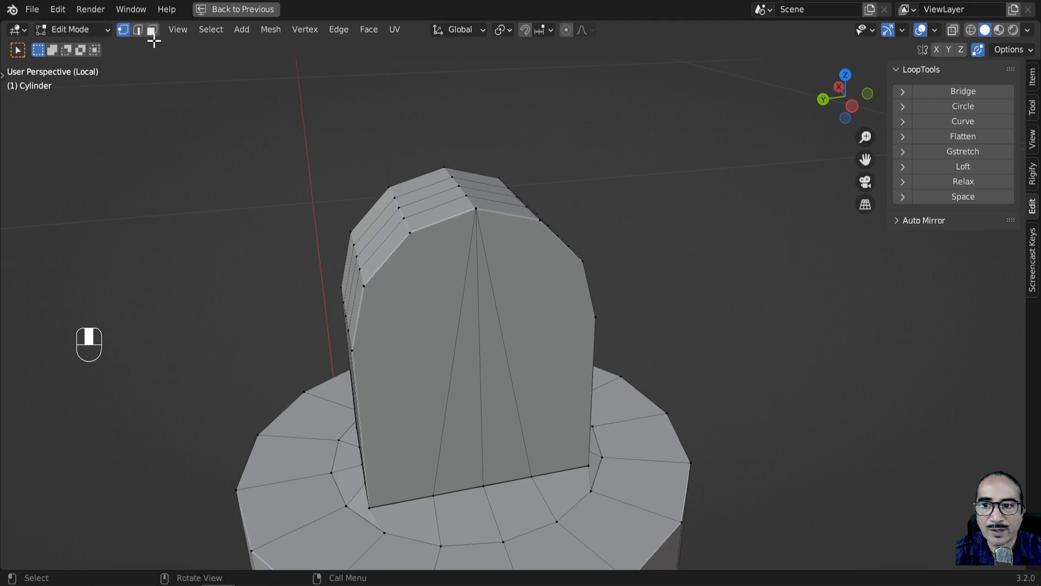
left_click(421, 295)
left_click(470, 389, "shift")
left_click(511, 384, "shift")
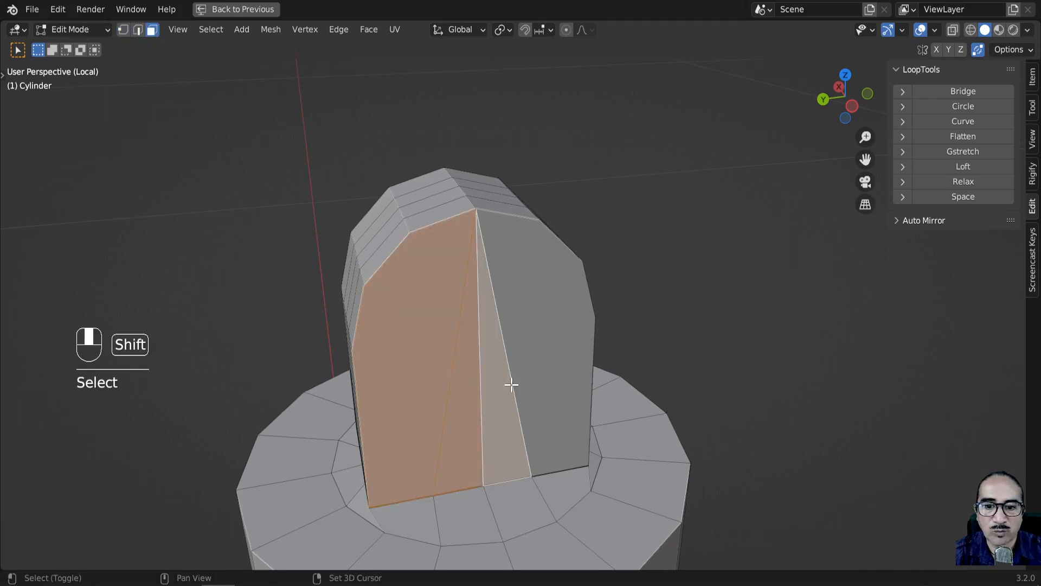
left_click(564, 382, "shift")
middle_click_drag(606, 410, 664, 424)
middle_click_drag(724, 349, 810, 414)
left_click(553, 367, "shift")
left_click(607, 417, "shift")
left_click(645, 415, "shift")
left_click(682, 408, "shift")
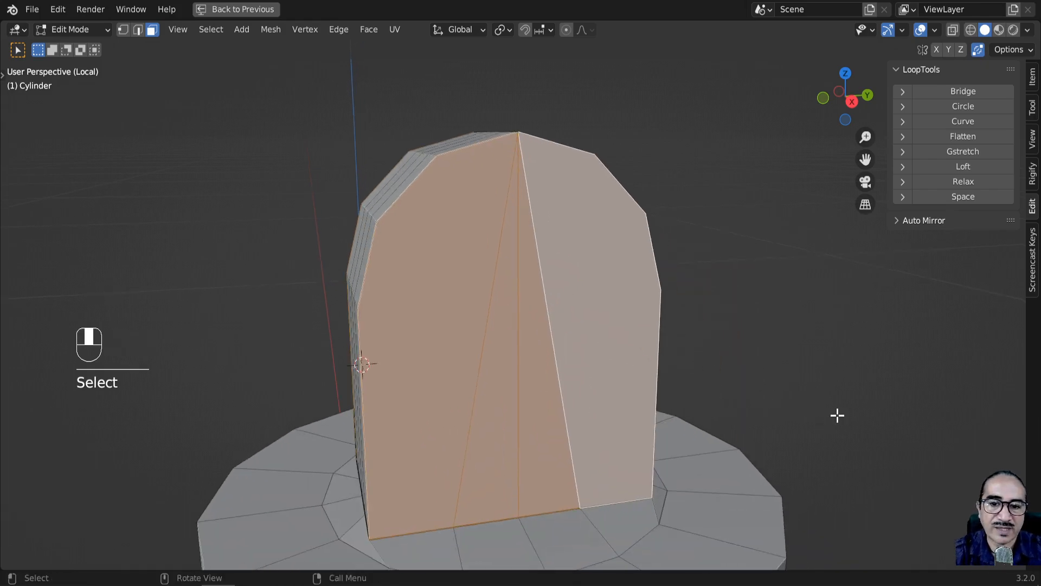
key("i")
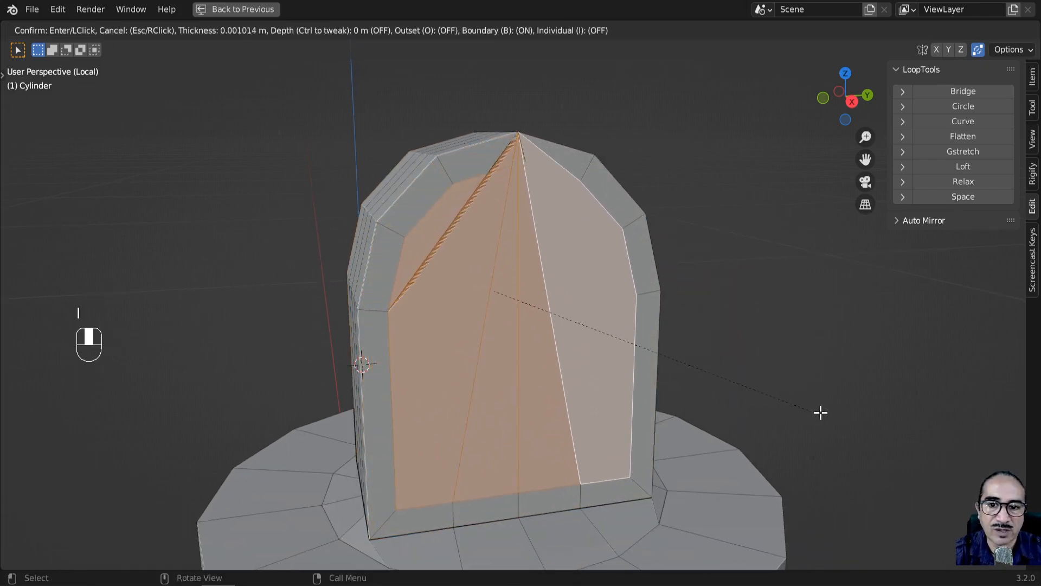
left_click(820, 413)
Step: Switch to vertex selection, box-select the doubled peak vertices at the rounded block's +X end and scale them together
middle_click_drag(655, 193, 467, 387)
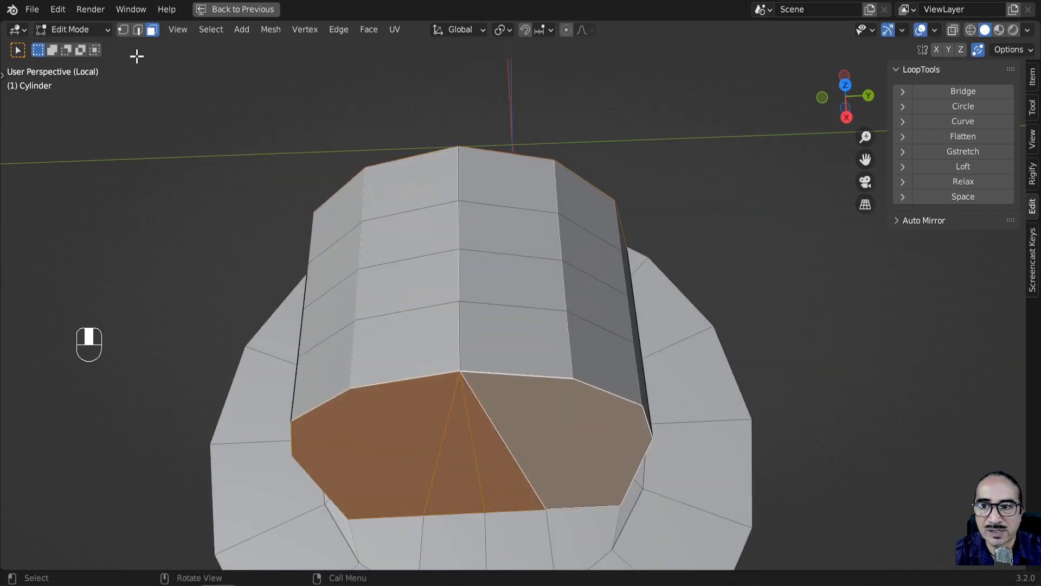
left_click(123, 32)
middle_click_drag(423, 415, 460, 286)
left_click_drag(460, 264, 529, 331)
scroll(532, 335, "up", 3)
scroll(574, 361, "down", 3)
key("s")
left_click(489, 388)
key("s")
left_click(374, 374)
Step: Scale the doubled peak vertices at the block's -X end to about 0.831 and merge them at center
middle_click_drag(375, 374, 551, 140)
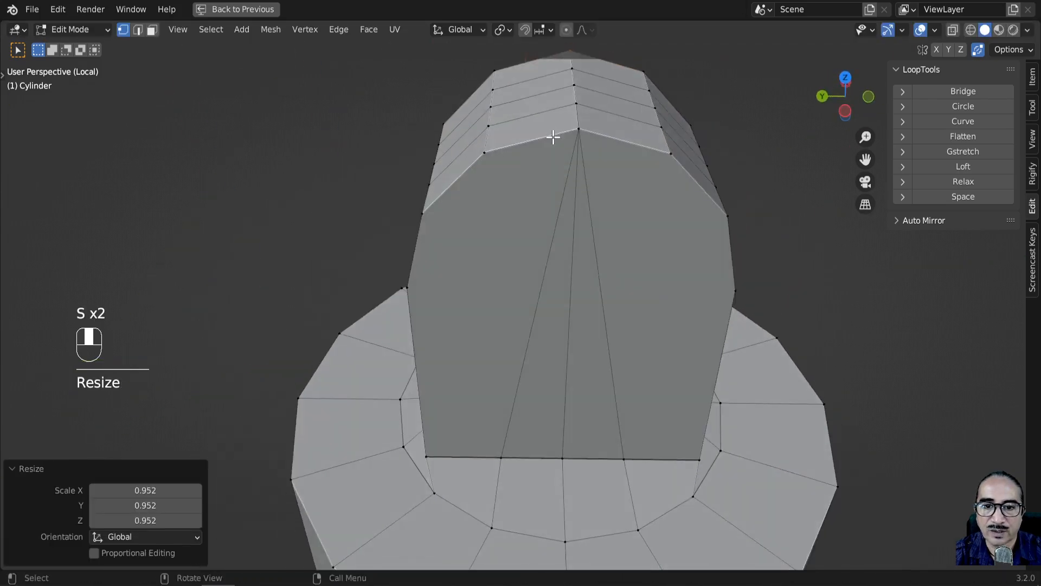
key("s")
left_click(628, 184)
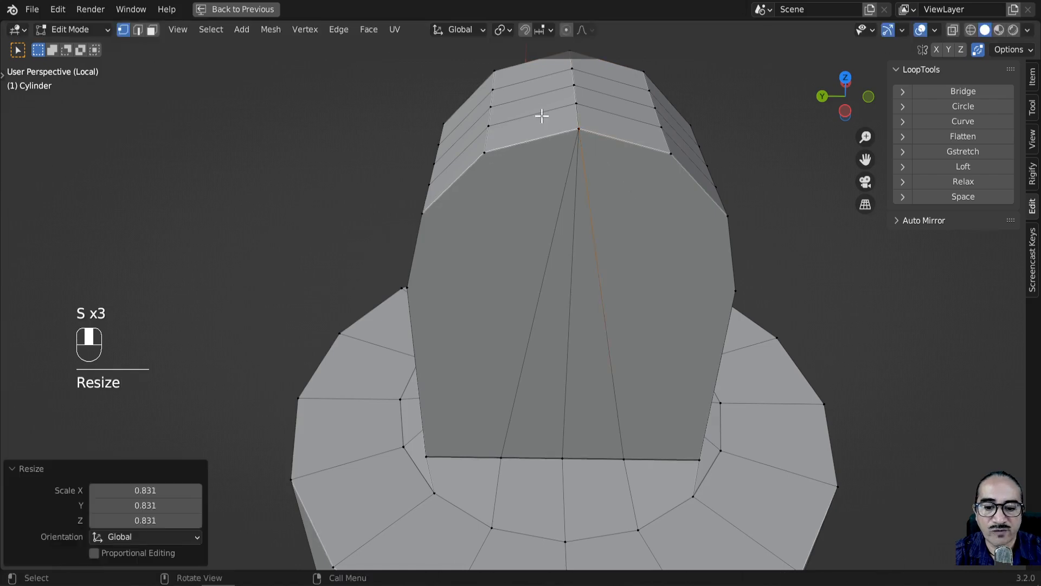
left_click(596, 144)
key("m")
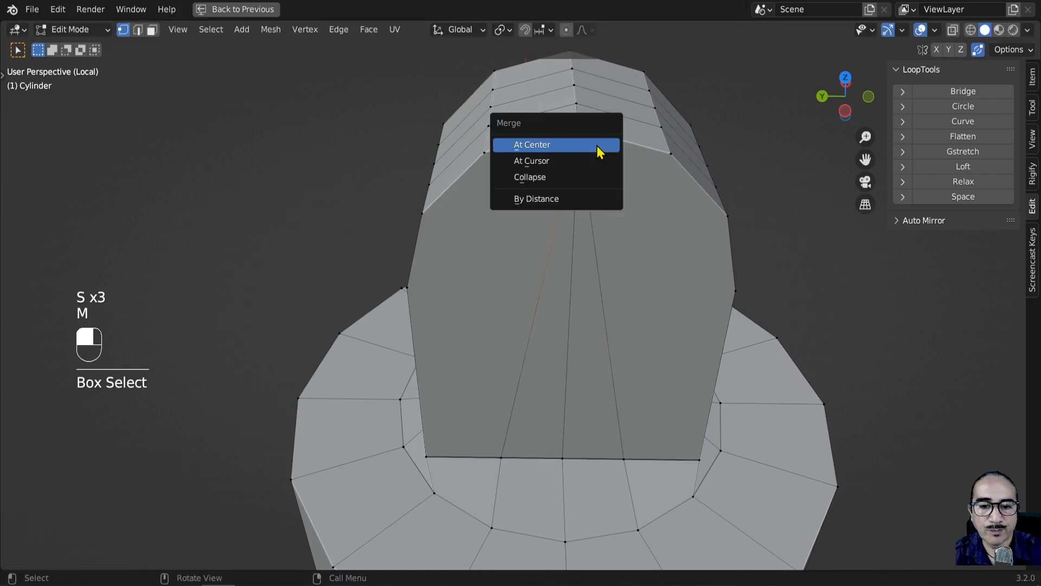
left_click(547, 151)
scroll(546, 149, "down", 3)
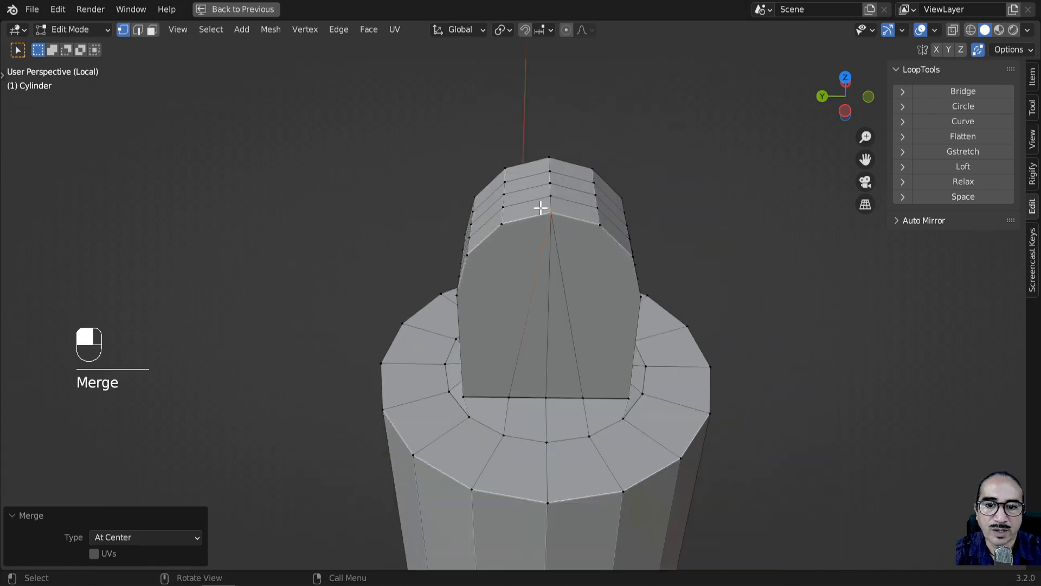
Step: Try scaling and moving the peak vertex at the block's -X end
left_click(579, 235)
key("s")
left_click(583, 233)
key("g")
right_click(558, 254)
Step: Show the mesh in wireframe and merge the vertices at the -X end's peak at center
scroll(551, 250, "up", 2)
middle_click_drag(551, 249, 548, 299, "shift")
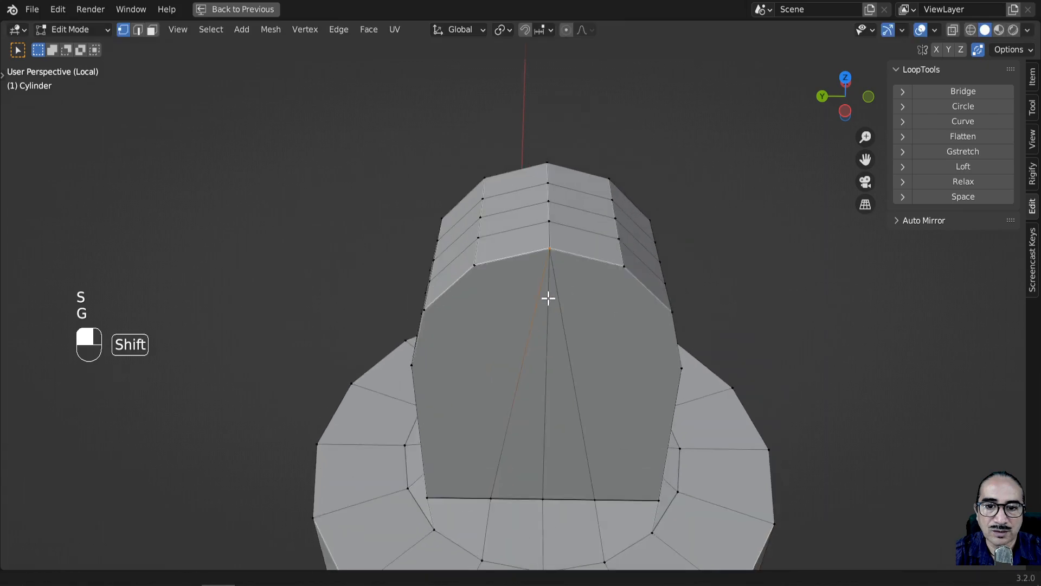
mouse_move(548, 298)
middle_mouse_down()
mouse_move(585, 391)
mouse_move(565, 361)
mouse_move(535, 364)
mouse_move(559, 351)
middle_mouse_up()
key("z")
left_click(515, 365)
left_click_drag(548, 228, 610, 284)
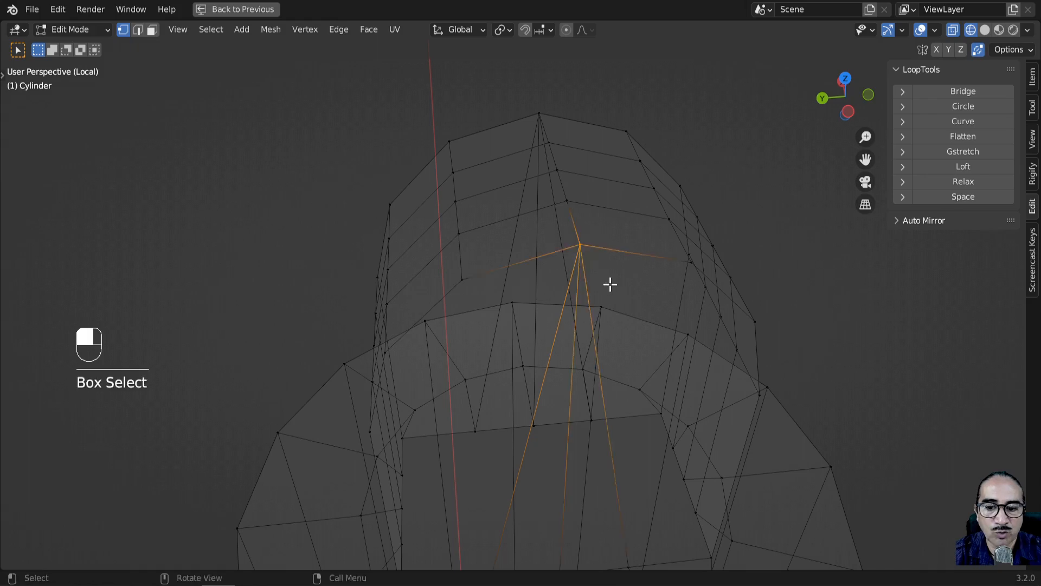
mouse_move(586, 264)
middle_mouse_down()
mouse_move(572, 275)
mouse_move(584, 270)
middle_mouse_up()
key("m")
left_click(580, 271)
Step: Merge the overlapping vertices at the +X end's peak at center
middle_click_drag(472, 323, 572, 257)
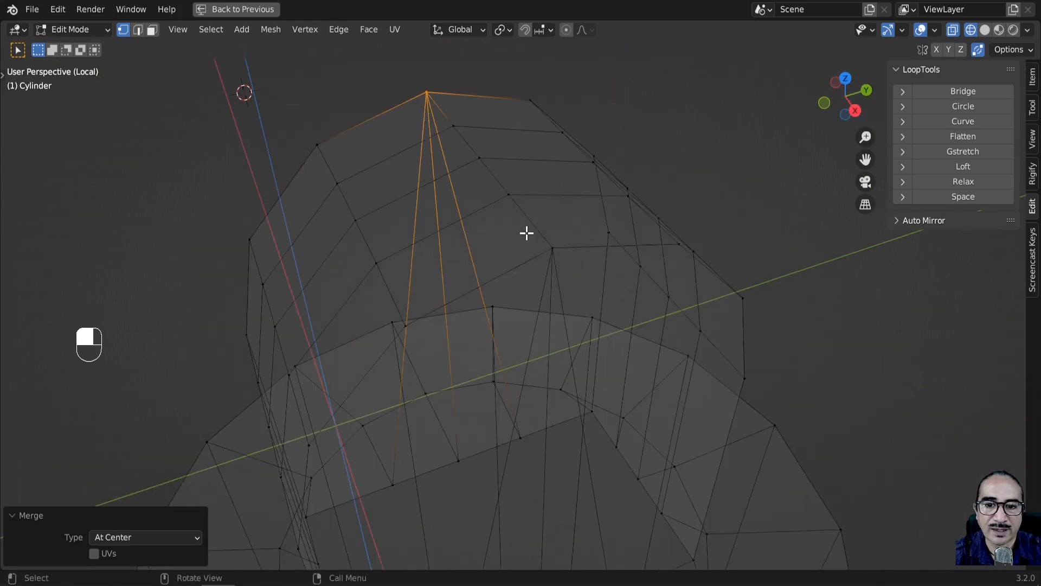
left_click_drag(526, 233, 593, 272)
key("m")
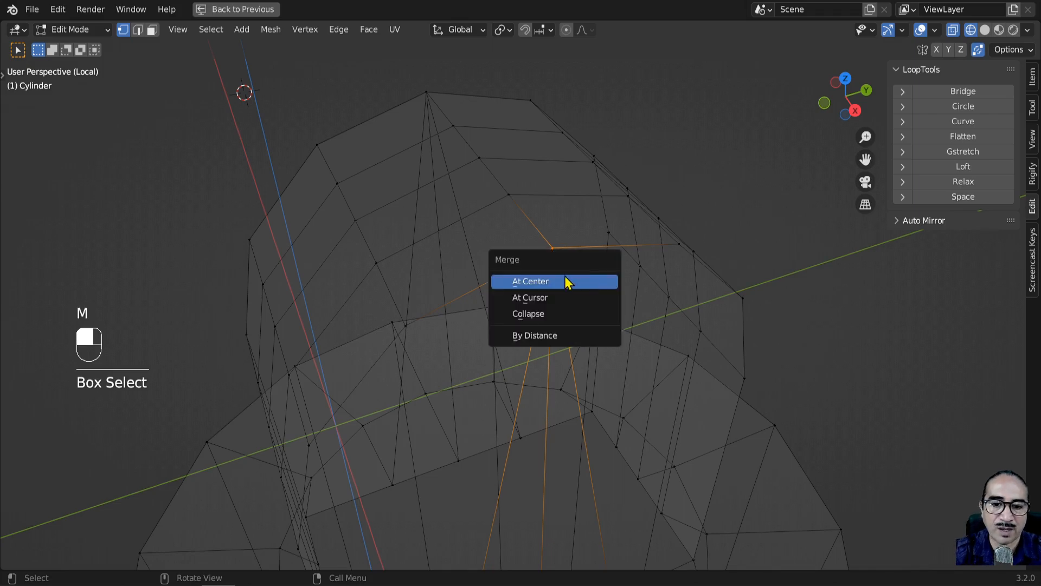
left_click(565, 277)
Step: Return to solid shading and face selection, select the faces on both flat ends and inset them about 0.0023 m
middle_click_drag(495, 372, 592, 282)
left_click(153, 32)
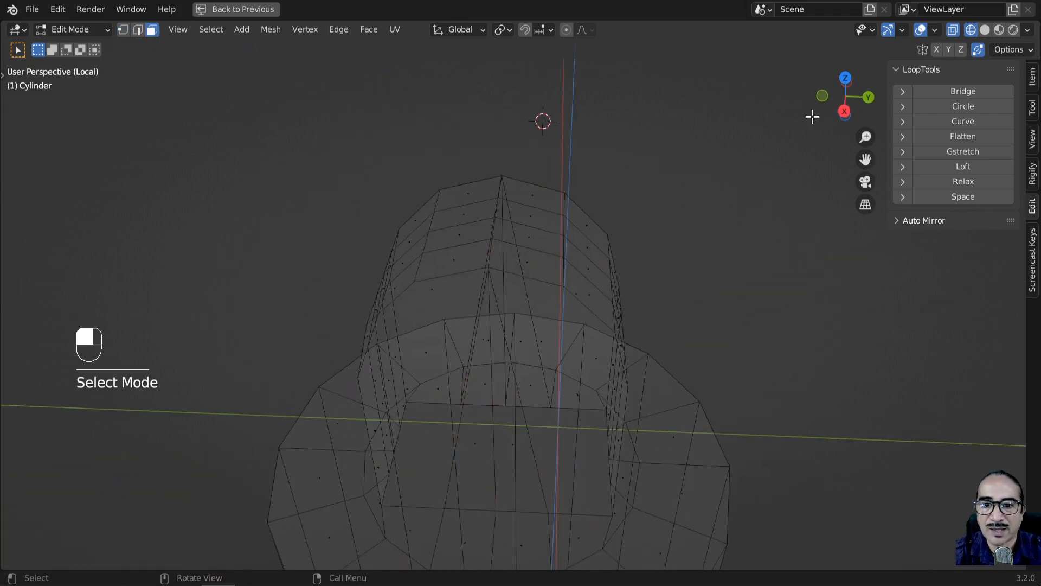
left_click(985, 30)
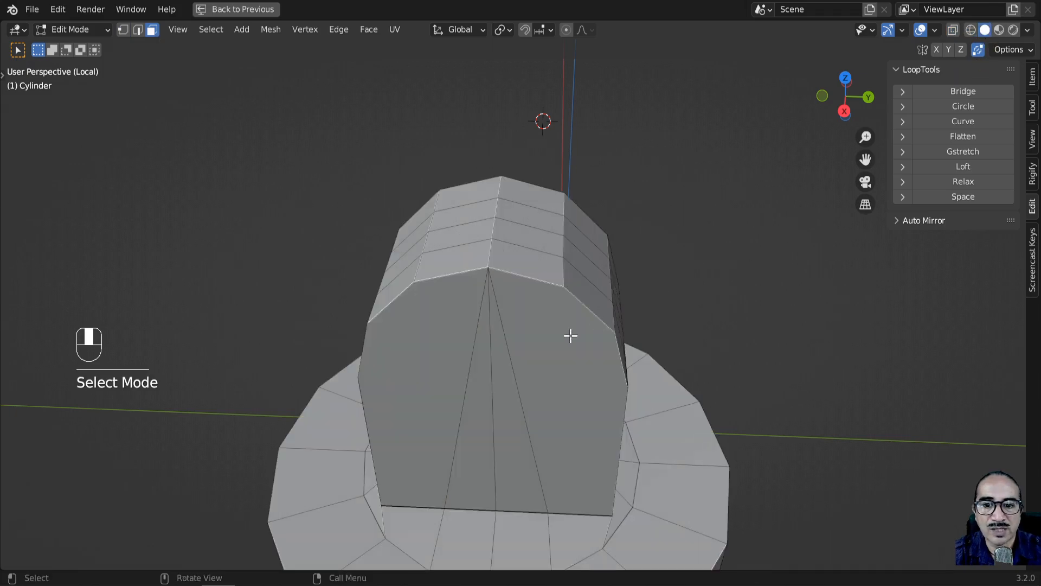
left_click(500, 389, "shift")
left_click(478, 403, "shift")
left_click(443, 389, "shift")
middle_click_drag(523, 401, 591, 373)
middle_click_drag(702, 358, 485, 330)
left_click(486, 330, "shift")
left_click(552, 374, "shift")
left_click(573, 371, "shift")
left_click(613, 359, "shift")
middle_click_drag(695, 376, 675, 344)
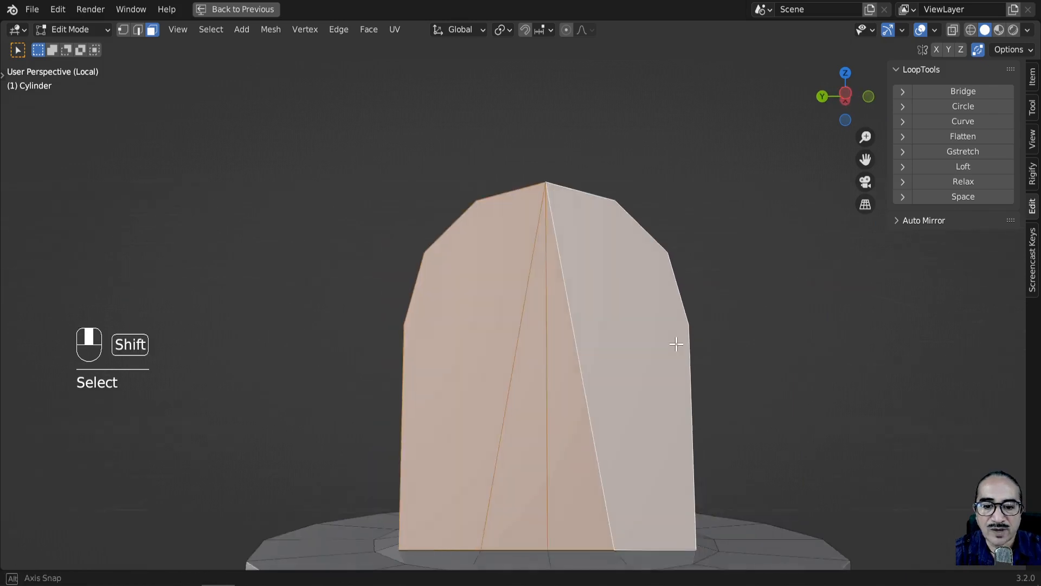
key("i")
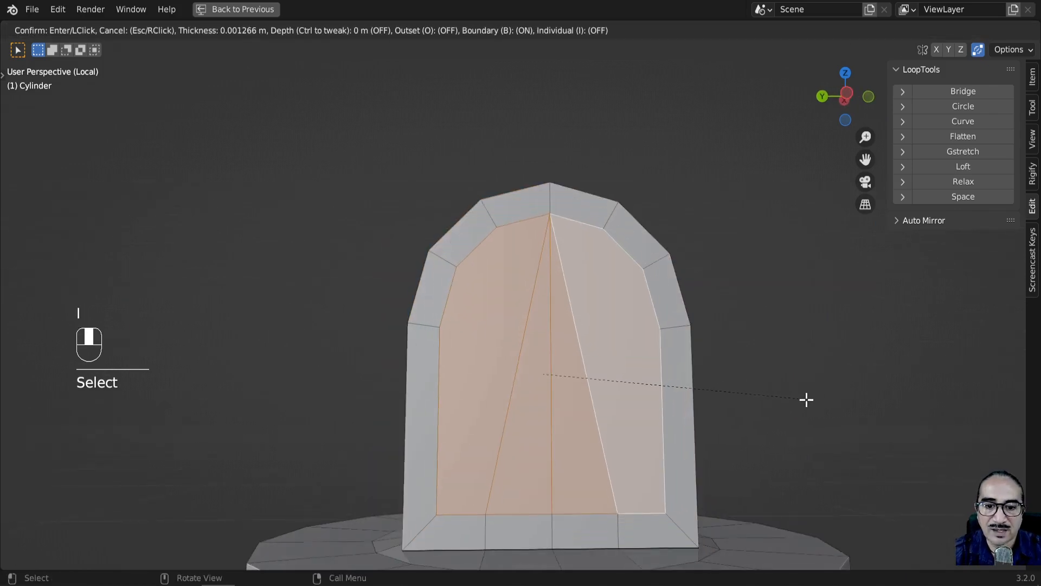
left_click(748, 382)
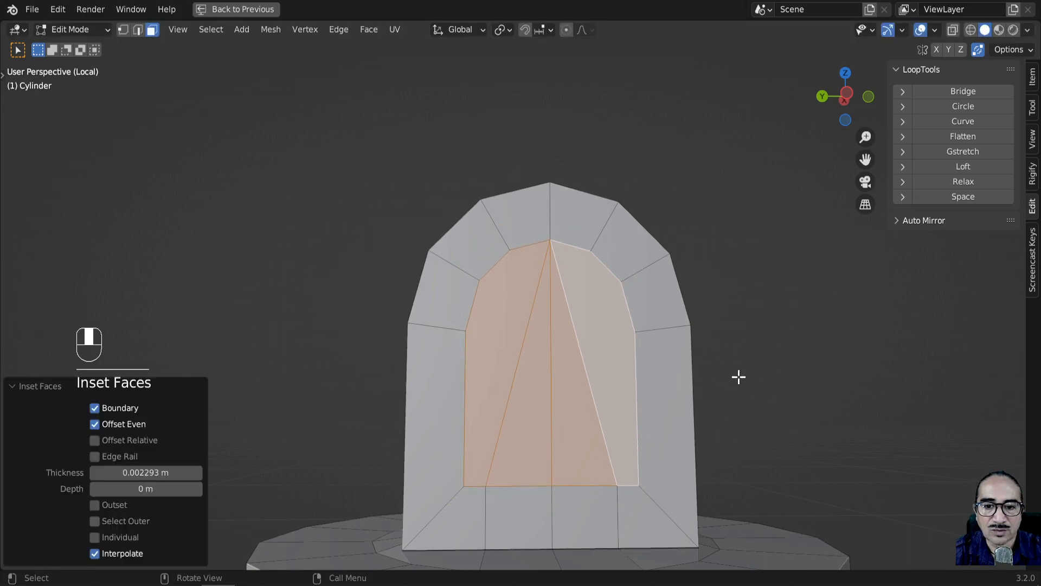
Step: Set the transform pivot point to Individual Origins for the inset end faces
scroll(707, 409, "up", 2)
scroll(769, 394, "down", 2)
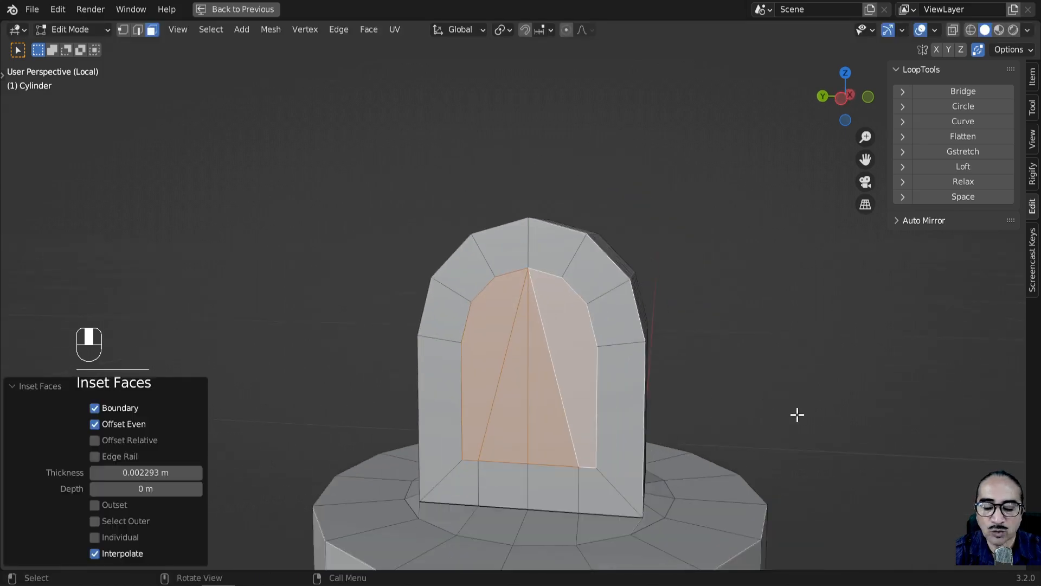
key("s")
right_click(685, 403)
middle_click_drag(611, 207, 383, 252)
left_click(503, 30)
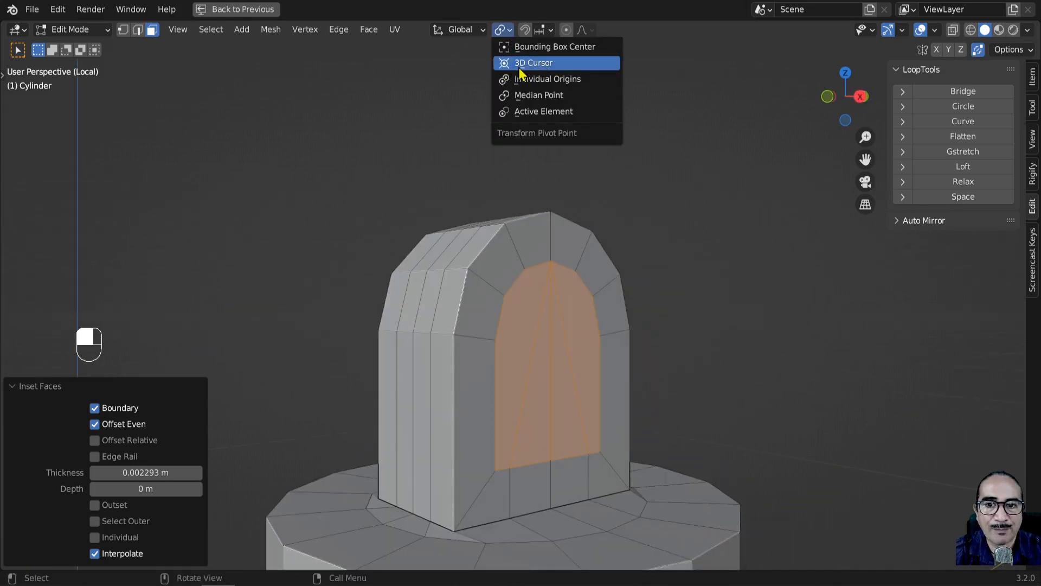
left_click(556, 86)
Step: Try to scale down the inset faces about their individual origins, and undo the scaling
middle_click_drag(764, 255, 825, 379)
key("s")
left_click(683, 399)
middle_click_drag(683, 400, 591, 397)
key("ctrl+z")
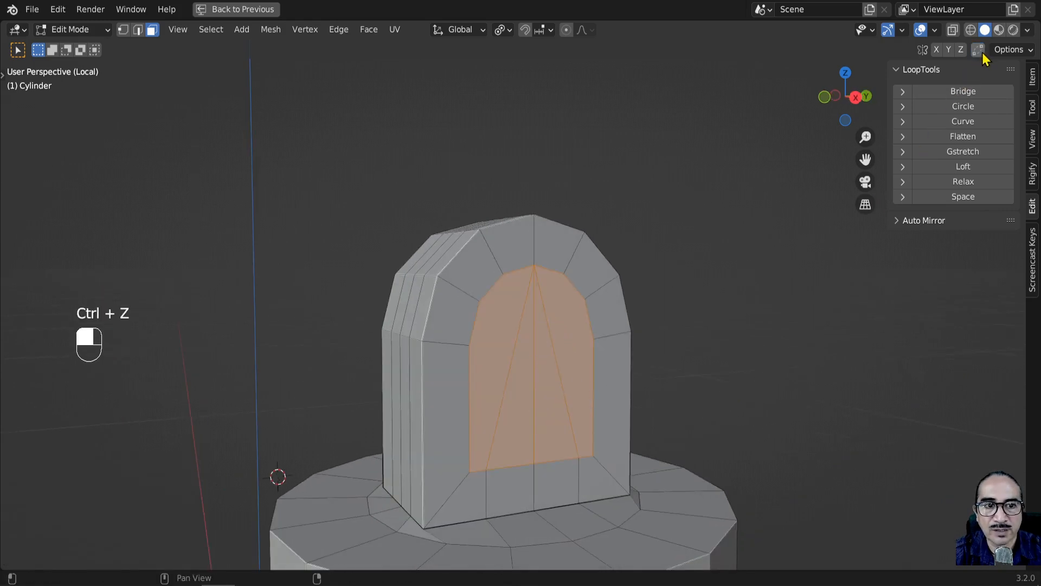
Step: Turn off Auto Merge Vertices and scale the inset faces on both ends to about 0.453
key("s")
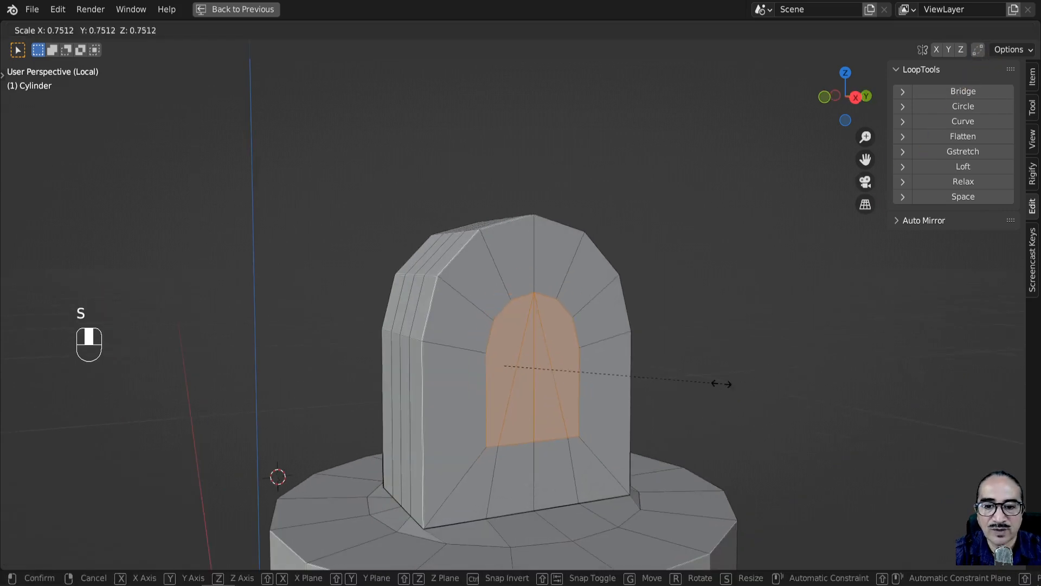
left_click(651, 395)
middle_click_drag(425, 418, 626, 423)
middle_click_drag(477, 418, 507, 338)
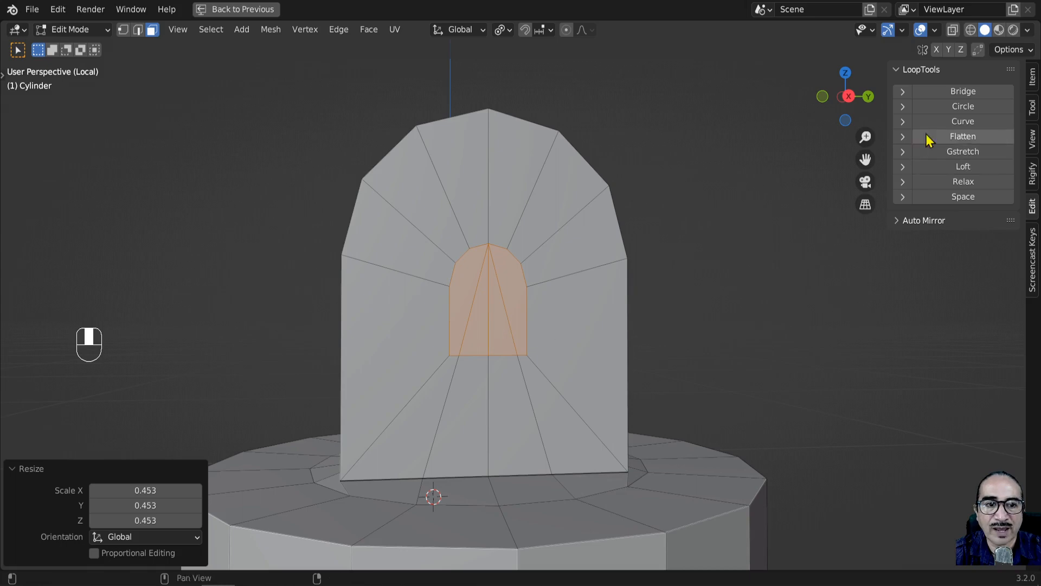
Step: Reshape the inset faces into circles with LoopTools Circle and rotate them about 23.4° in the right view
left_click(956, 108)
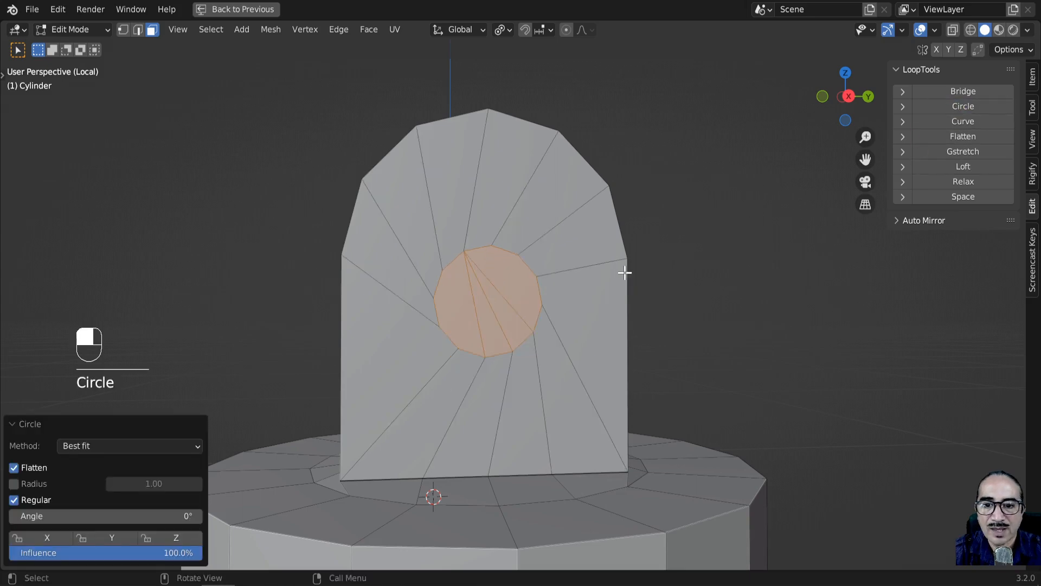
key("KP_1")
key("KP_3")
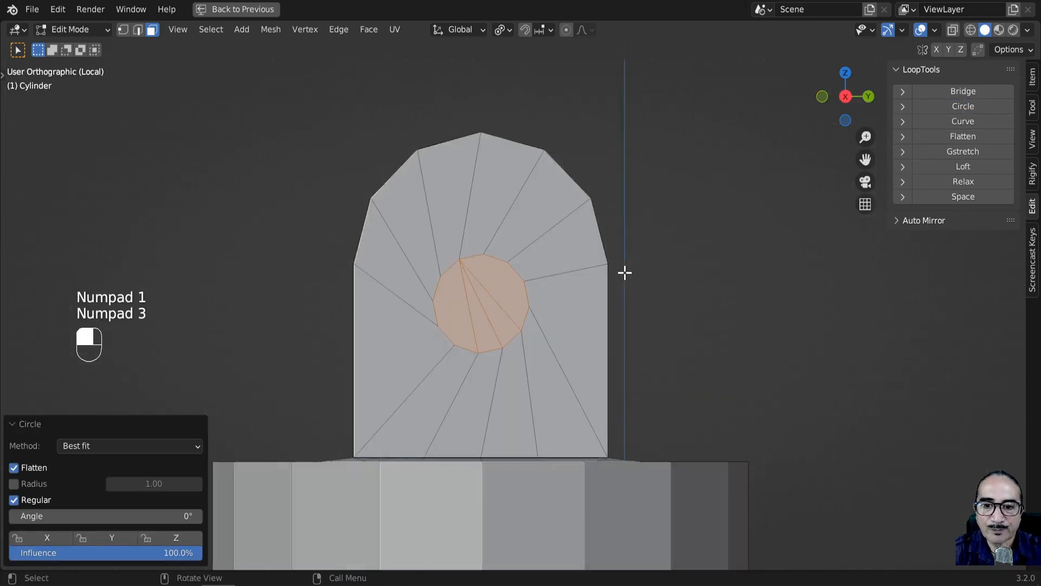
key("r")
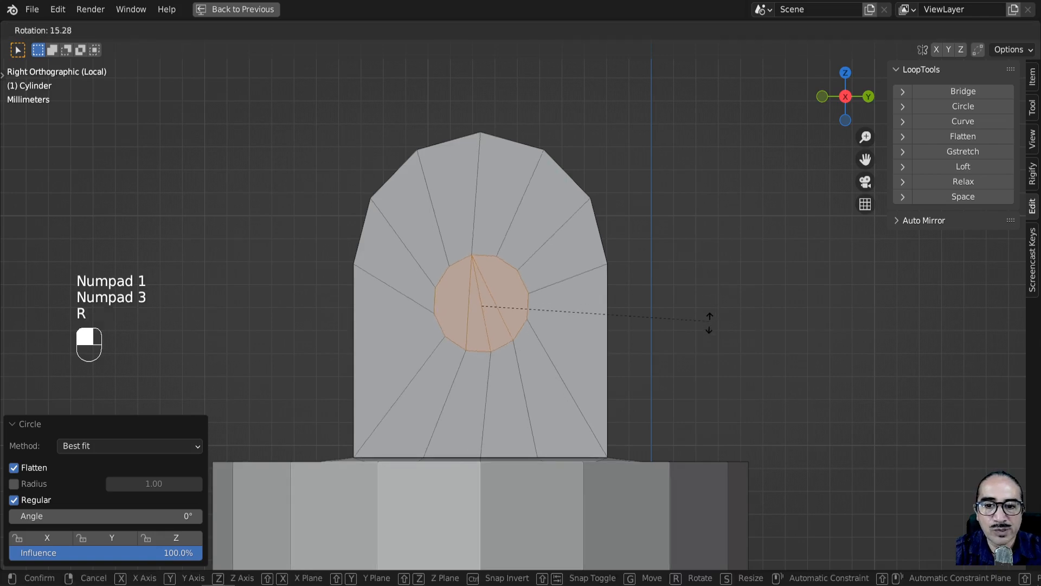
left_click(698, 354)
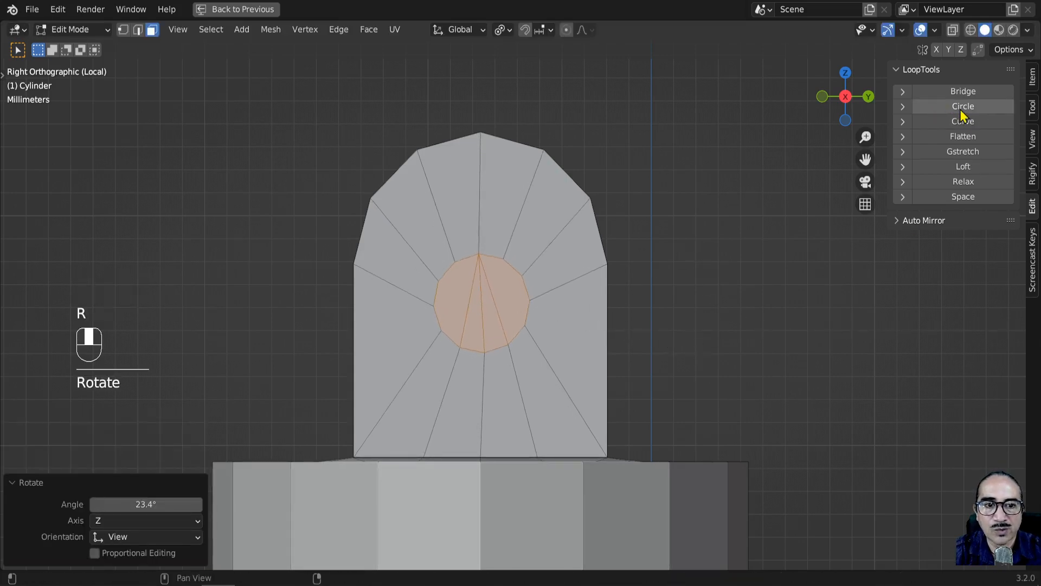
Step: Look up the LoopTools add-on in the preferences by searching for "loop", and close the preferences
left_click(59, 9)
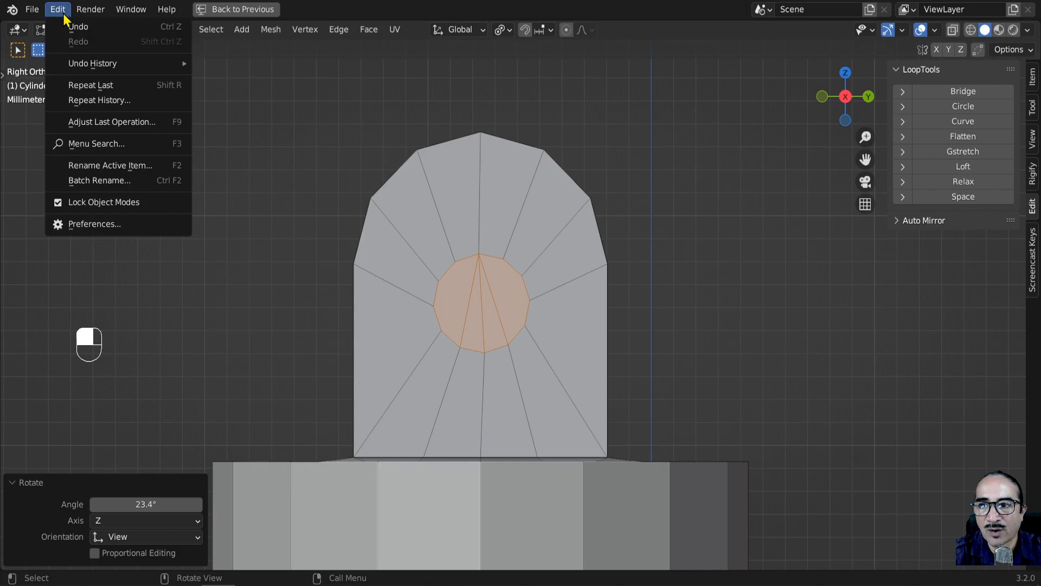
left_click(100, 224)
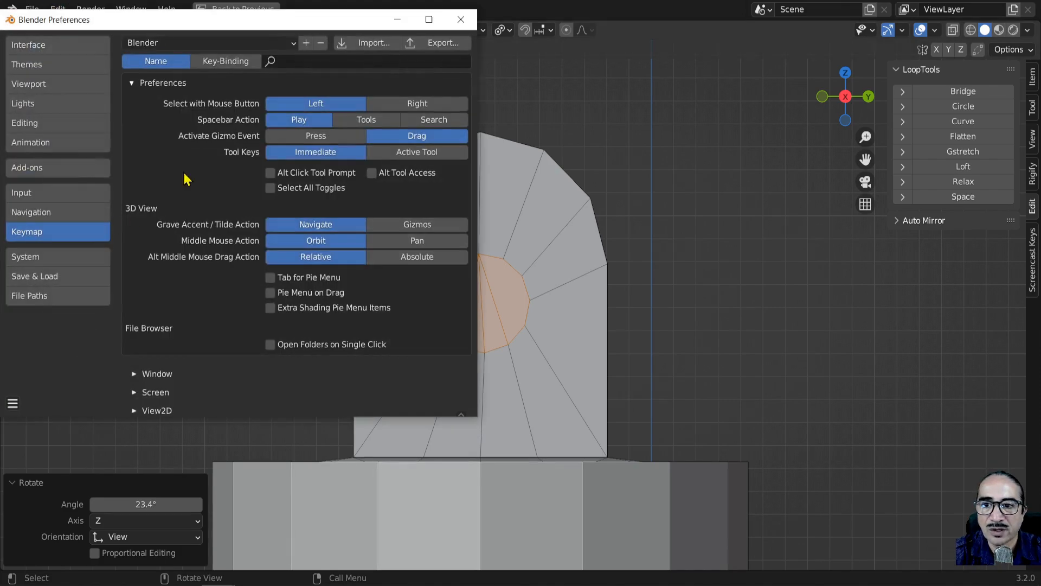
left_click(30, 167)
left_click(391, 58)
type("loop")
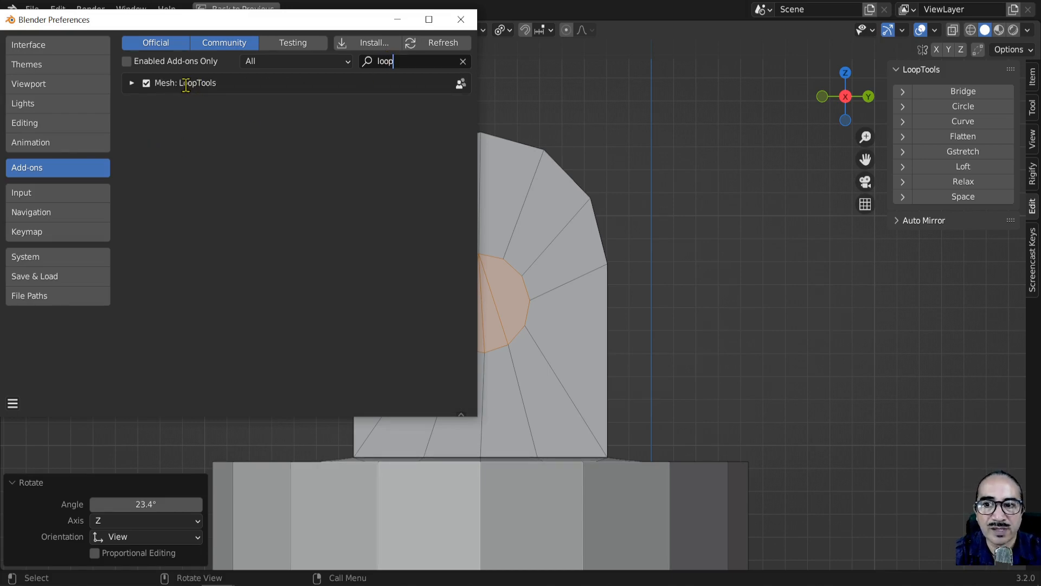
left_click(457, 24)
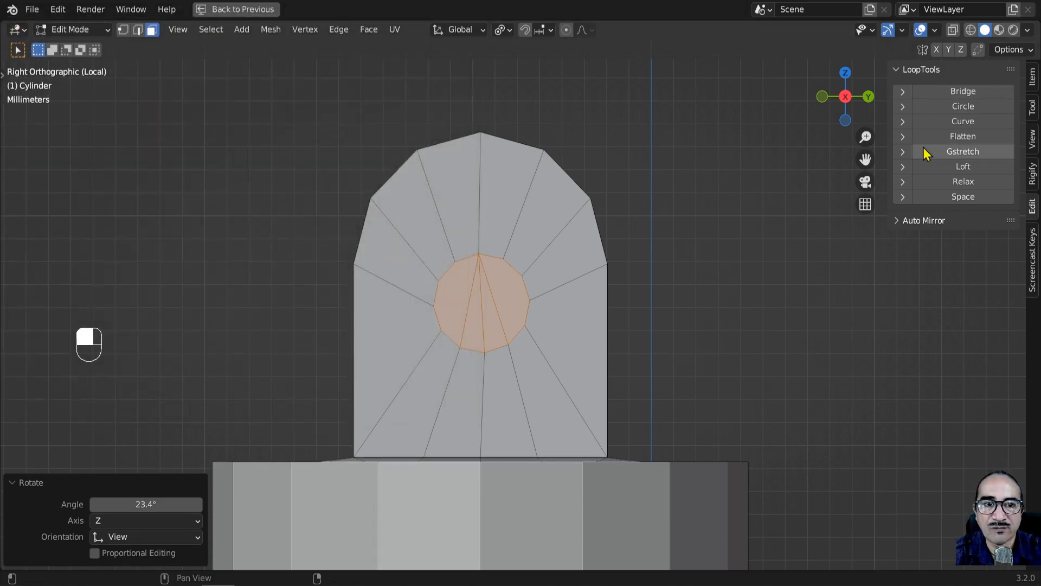
key("n")
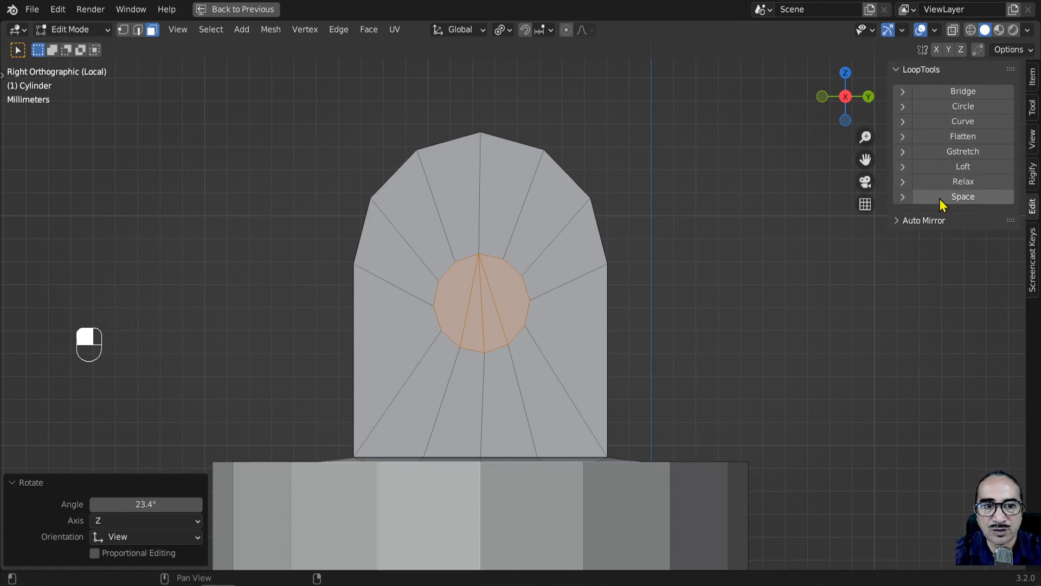
Step: Delete the circular faces on both ends of the block to open the holes
scroll(595, 326, "up", 2)
scroll(522, 356, "down", 2)
mouse_move(522, 355)
middle_mouse_down()
mouse_move(500, 381)
mouse_move(508, 345)
middle_mouse_up()
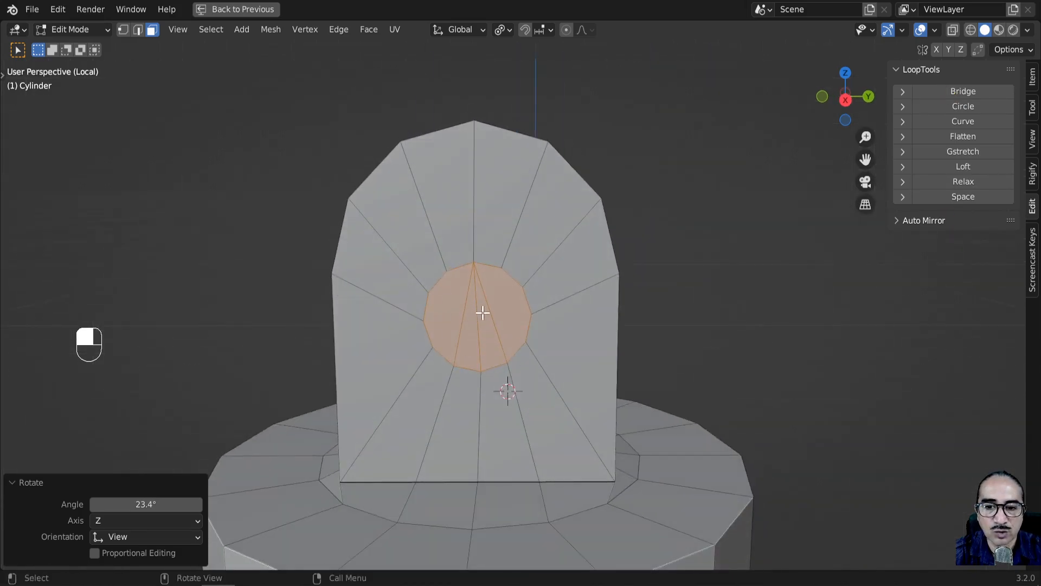
key("x")
left_click(425, 315)
middle_click_drag(463, 359, 437, 336)
Step: Select the edge loops around both openings of the block's hole in edge select mode
left_click(138, 30)
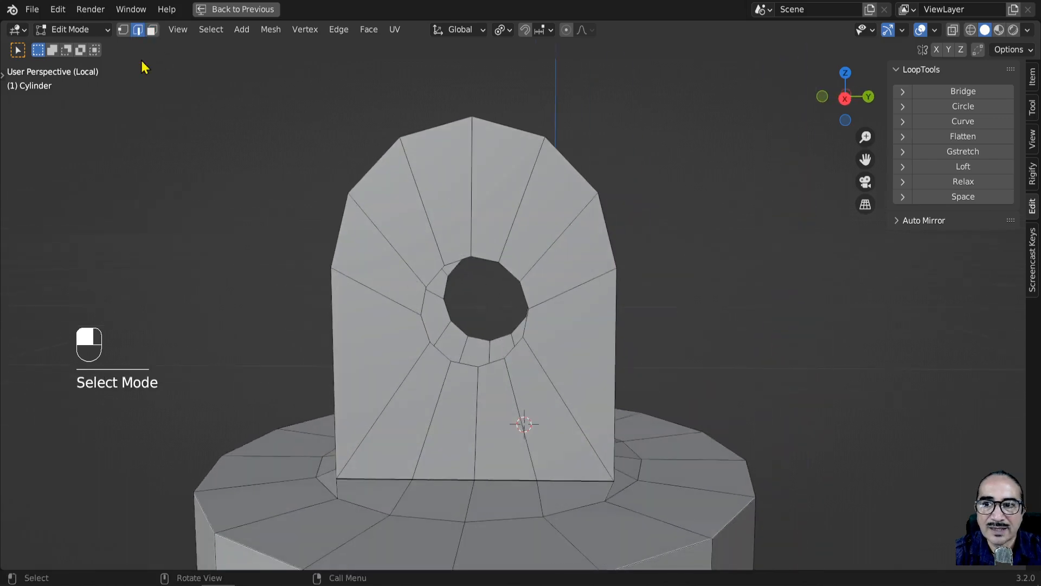
scroll(474, 376, "up", 1)
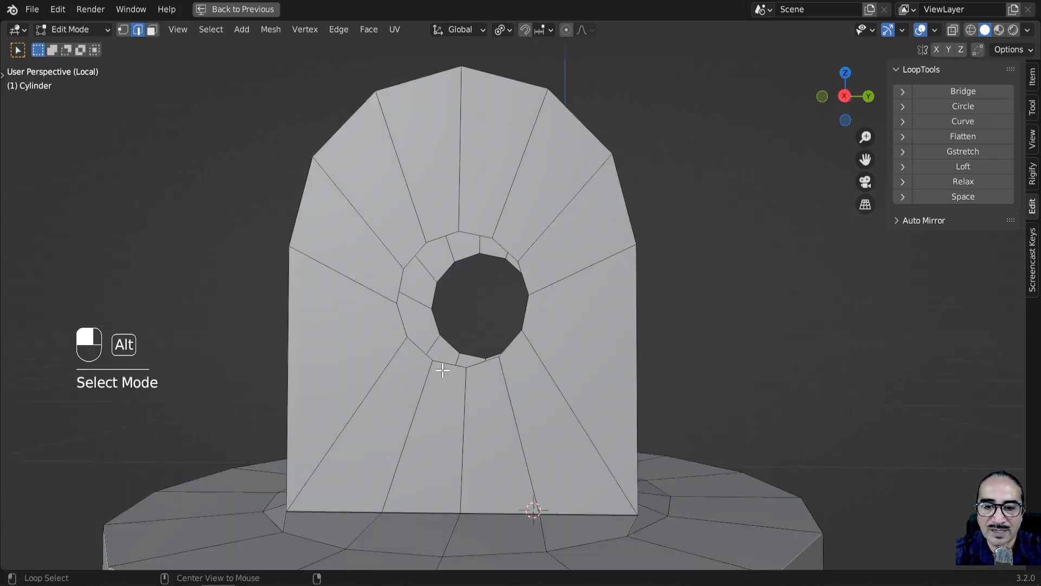
left_click(442, 370, "alt")
left_click(454, 341, "alt+shift")
left_click(452, 341, "alt+shift")
middle_click_drag(452, 340, 472, 326)
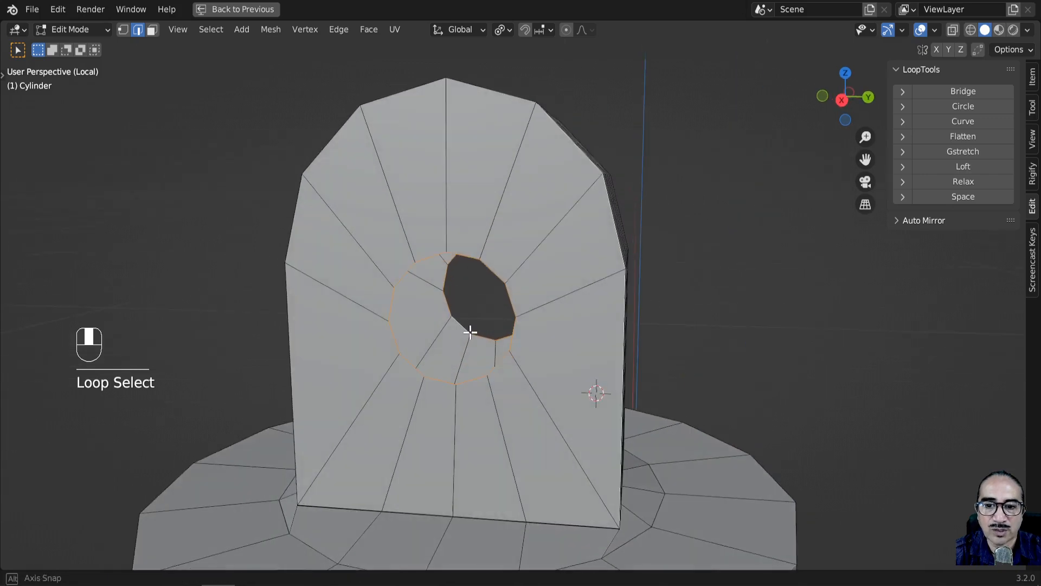
Step: Change the solid-view lighting to the preset with blue and orange tones
left_click(1028, 30)
left_click(931, 99)
mouse_move(580, 370)
middle_mouse_down()
mouse_move(623, 360)
mouse_move(574, 356)
middle_mouse_up()
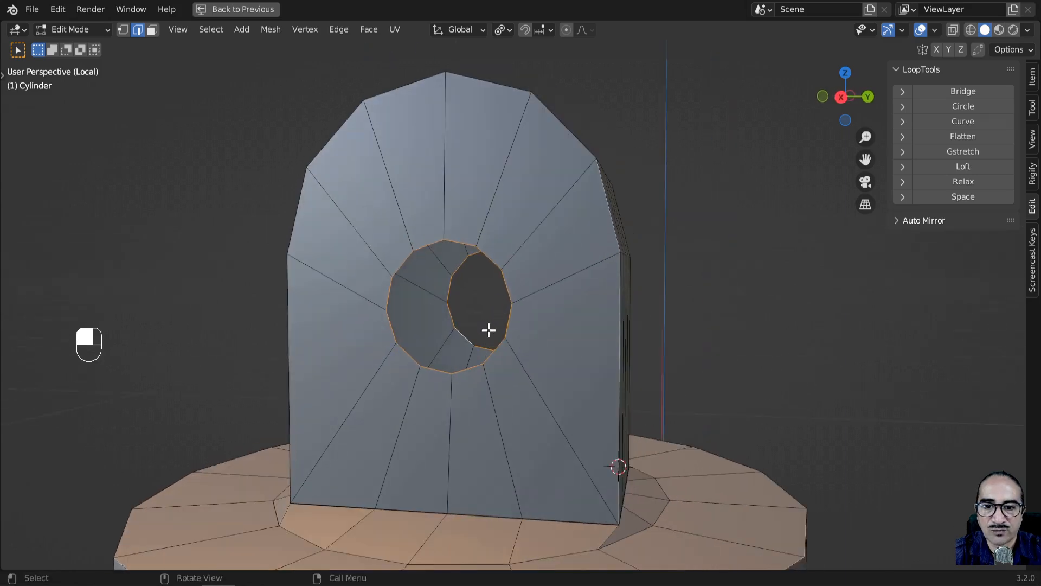
Step: Try bridging the two hole edge loops with LoopTools Bridge, and undo it
scroll(489, 330, "up", 4)
scroll(403, 294, "down", 2)
middle_click_drag(448, 293, 477, 325)
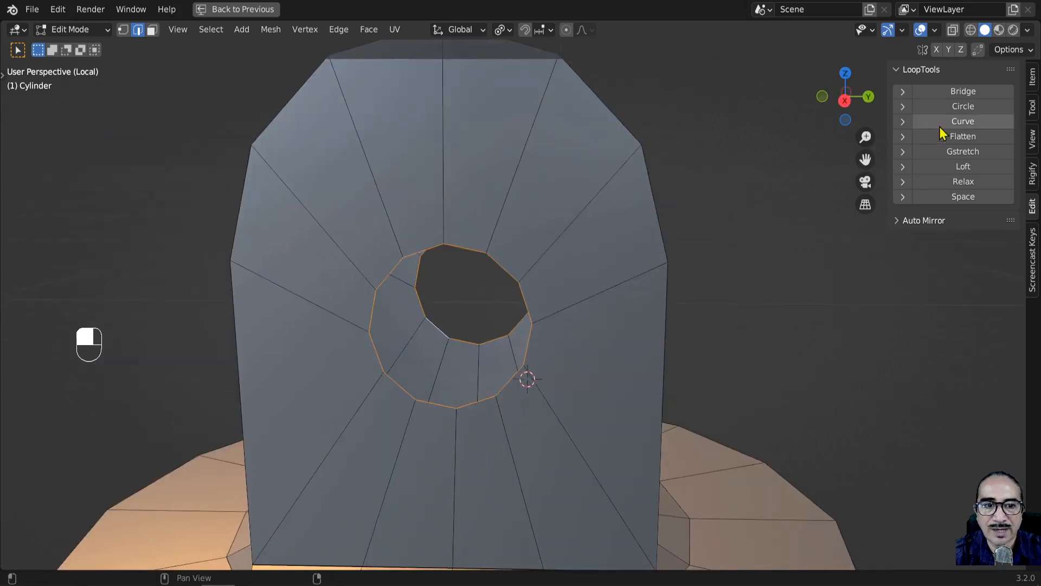
left_click(964, 91)
scroll(604, 351, "down", 3)
middle_click_drag(604, 351, 183, 487)
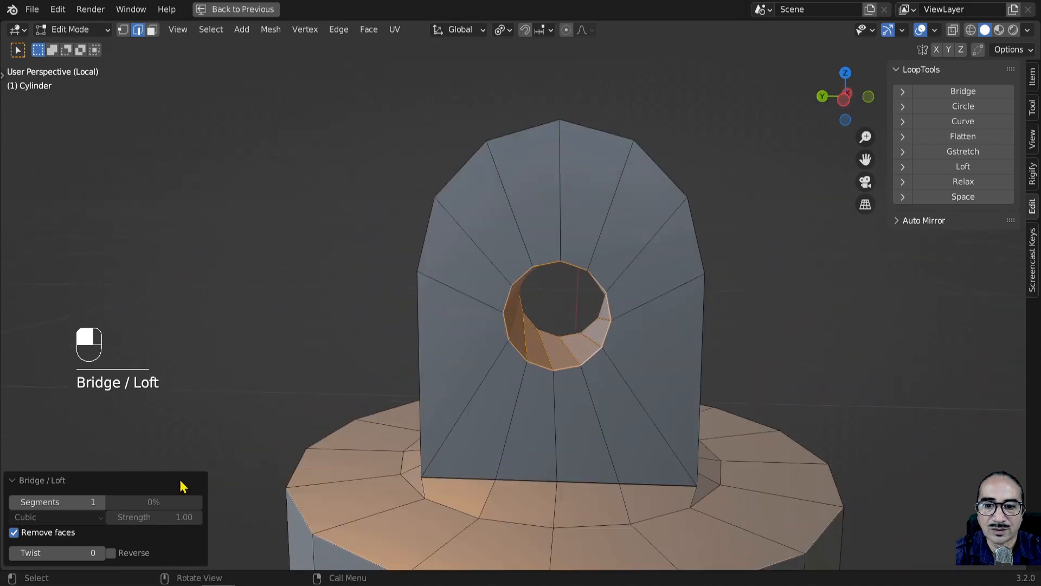
scroll(392, 326, "up", 4)
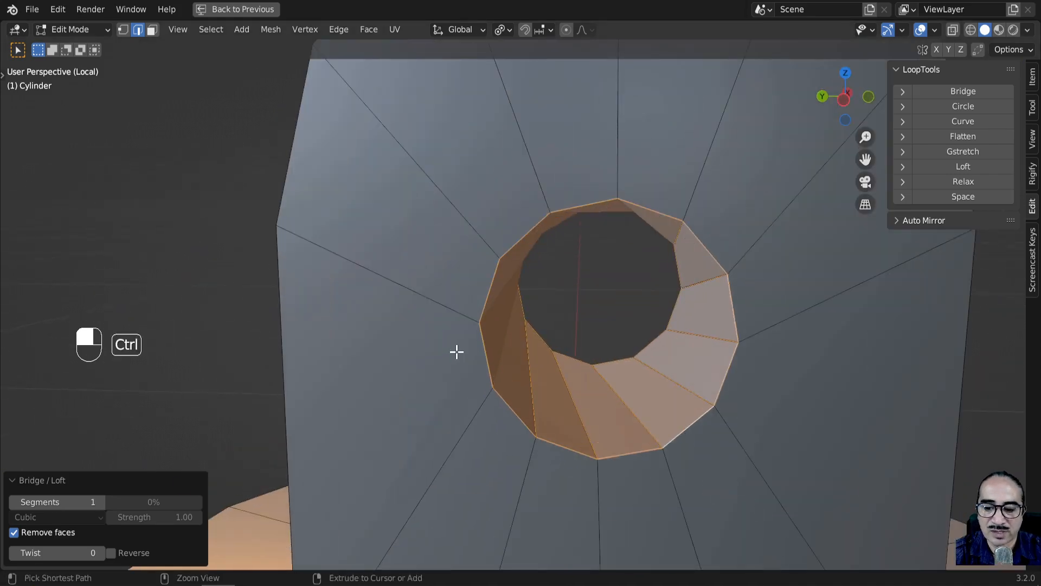
key("ctrl+z")
key("ctrl+z")
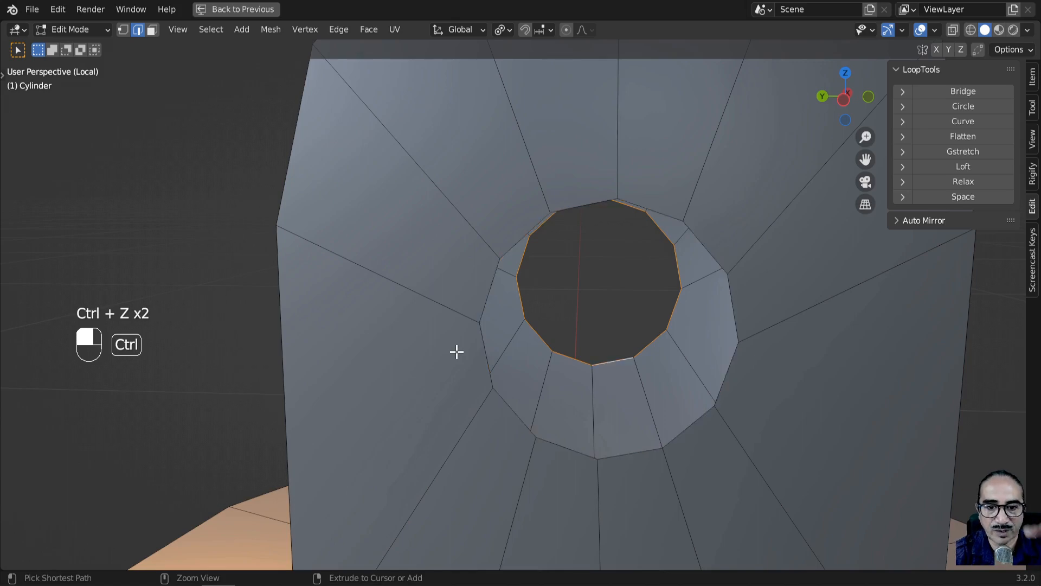
Step: Reselect the edge loops on both sides of the hole and connect them with LoopTools Bridge
scroll(456, 348, "down", 4)
middle_click_drag(600, 363, 298, 374)
key("KP_3")
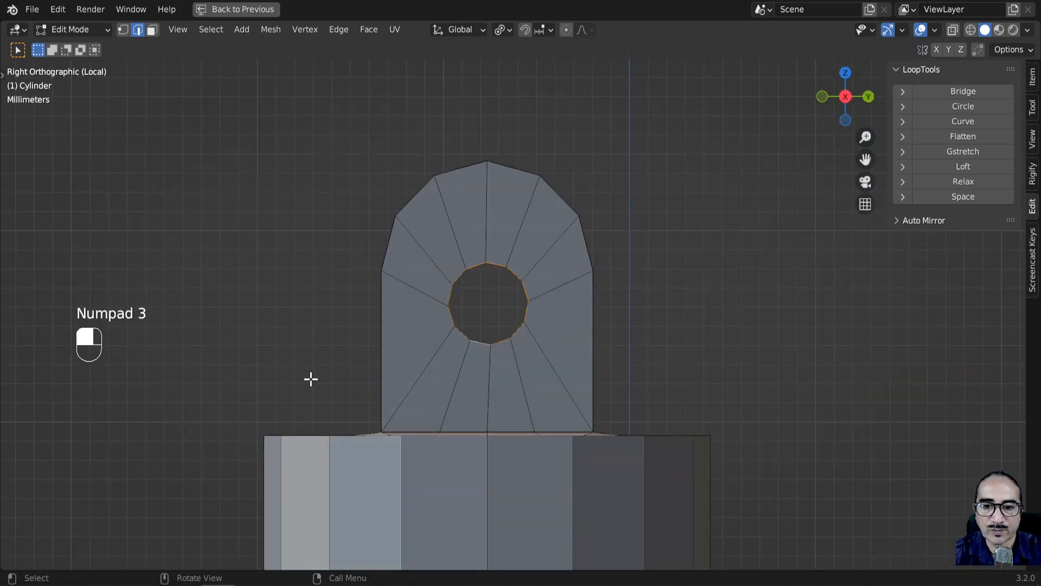
key("ctrl+KP_3")
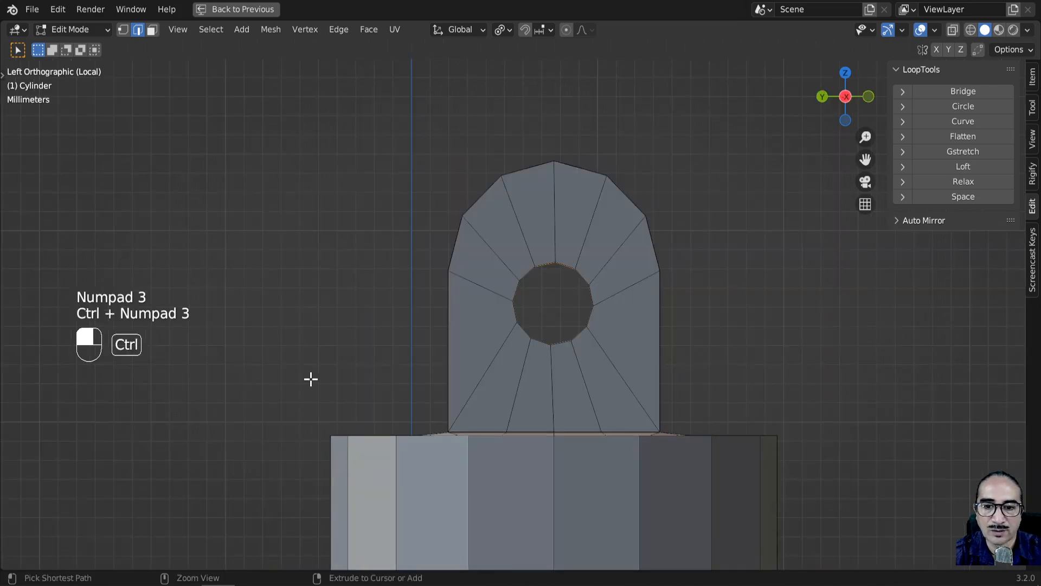
scroll(537, 396, "up", 4)
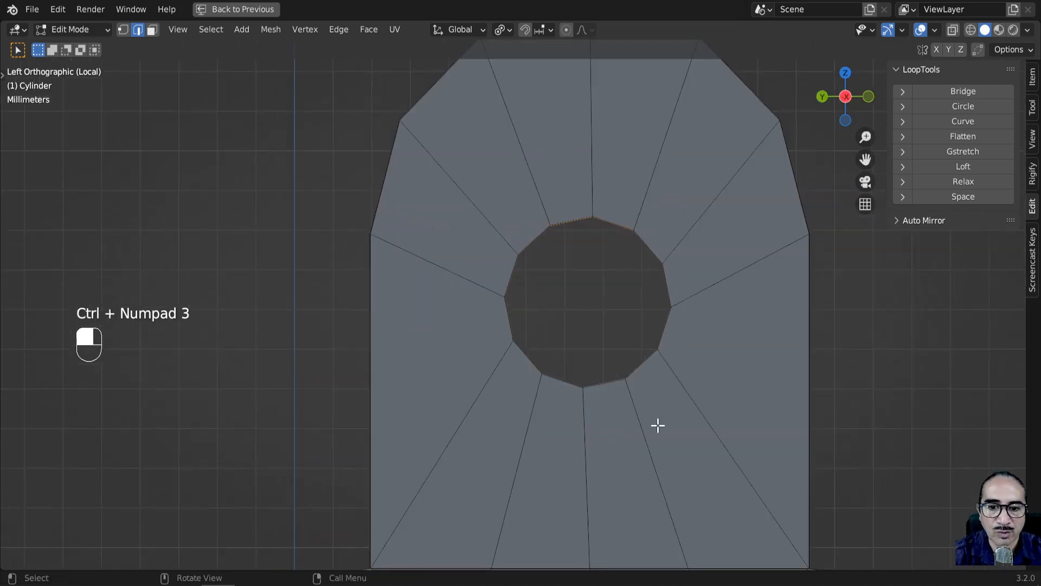
middle_click_drag(611, 398, 666, 396)
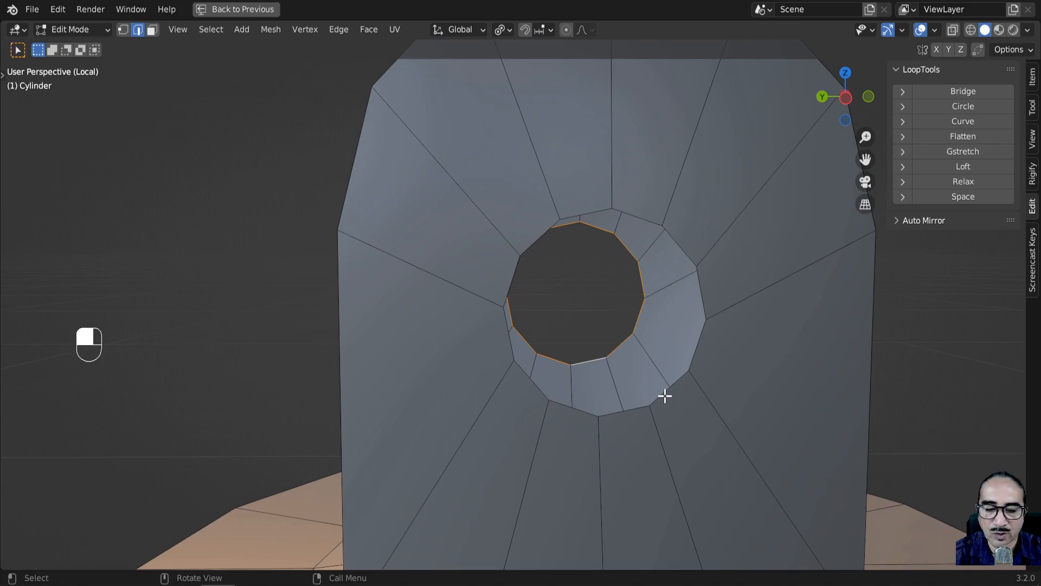
left_click(665, 396, "alt")
left_click(619, 354, "alt+shift")
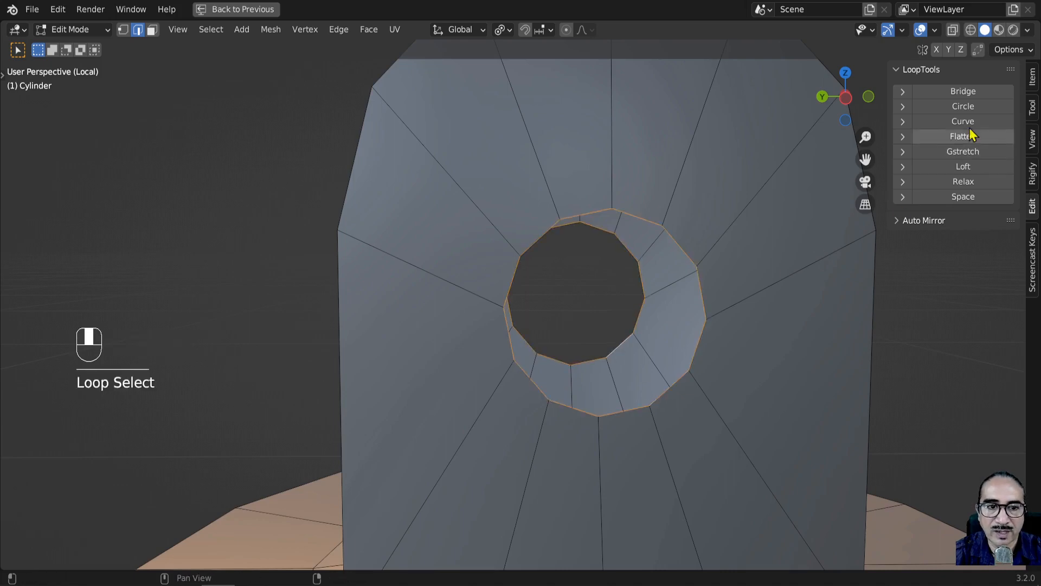
left_click(961, 91)
scroll(647, 393, "down", 2)
mouse_move(648, 393)
middle_mouse_down()
mouse_move(607, 402)
mouse_move(588, 390)
mouse_move(652, 384)
mouse_move(644, 379)
middle_mouse_up()
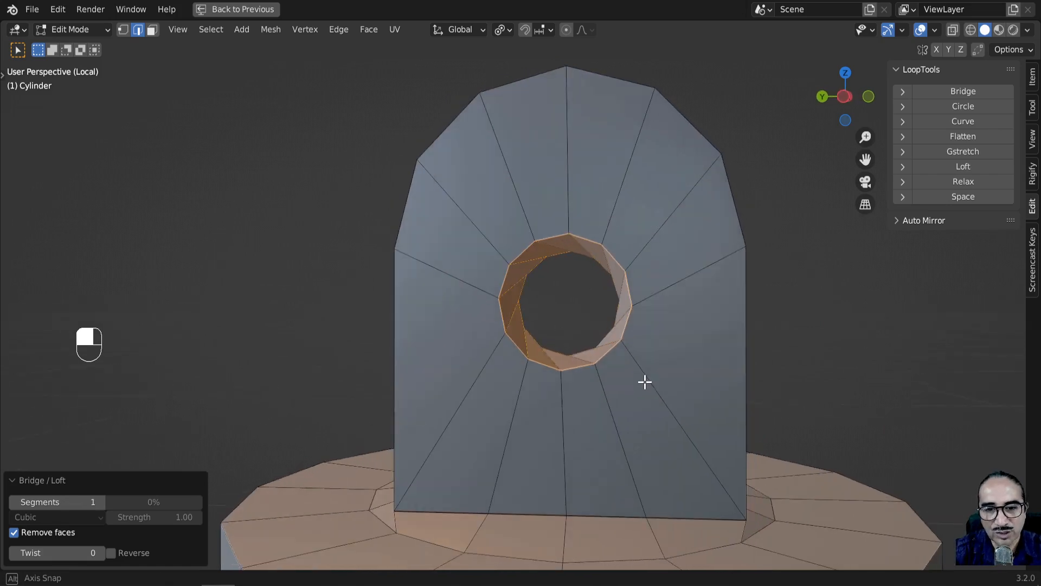
Step: Set the bridge's Twist to 1 to straighten the faces inside the hole
left_click(14, 553)
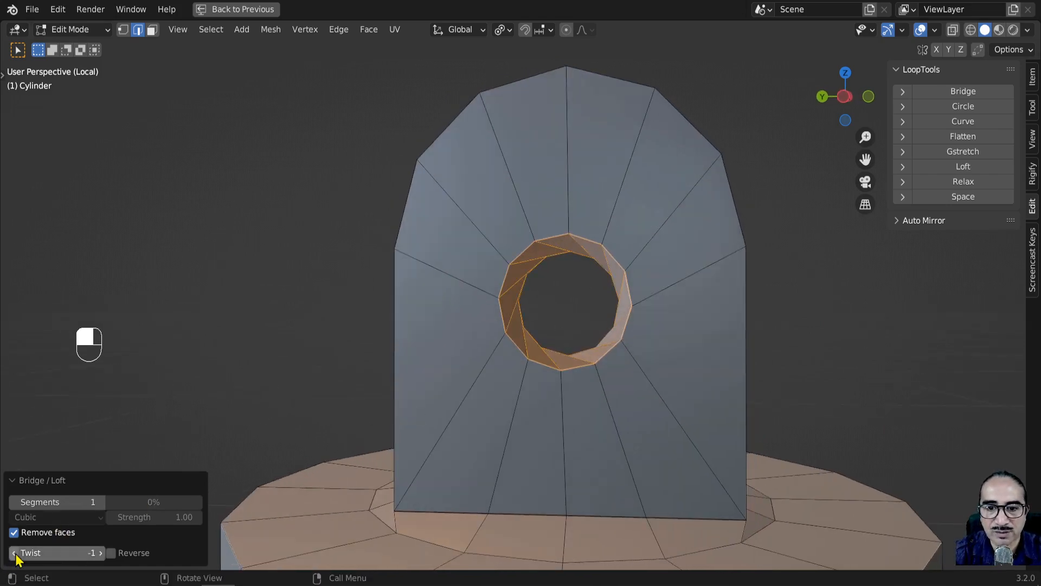
left_click(101, 553)
middle_click_drag(507, 418, 566, 411)
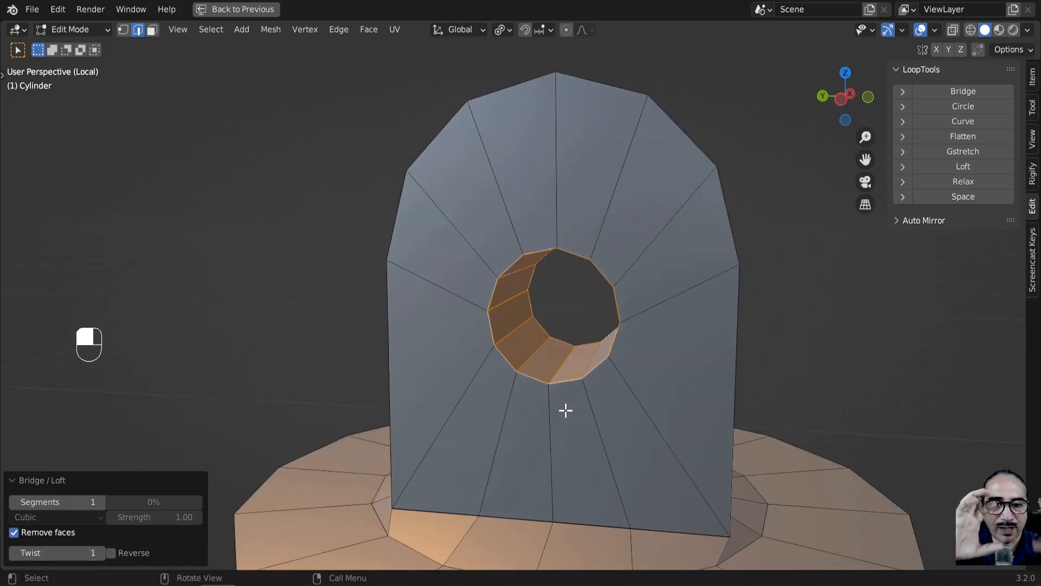
middle_click_drag(624, 414, 607, 416)
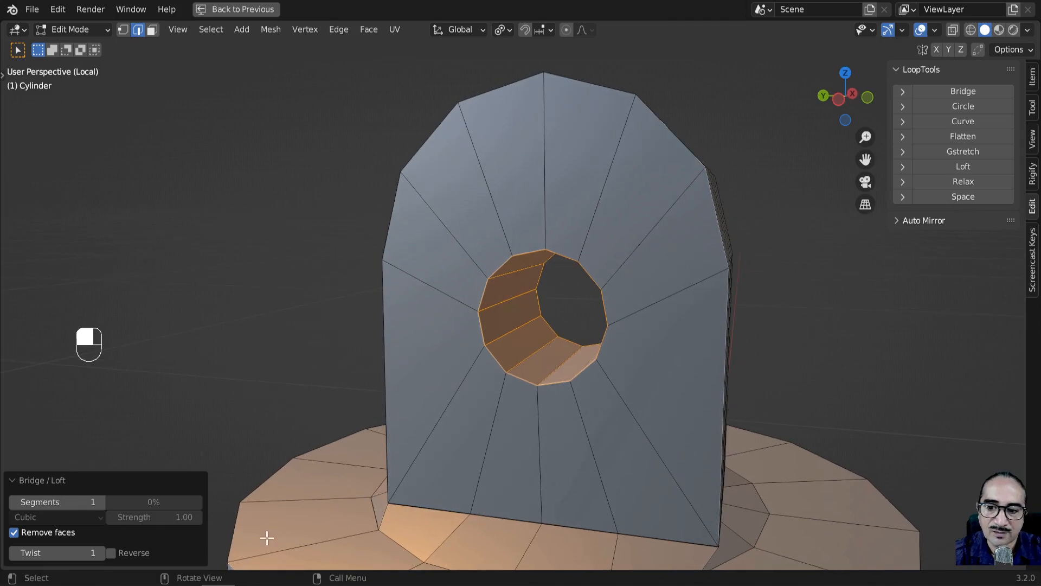
left_click(101, 553)
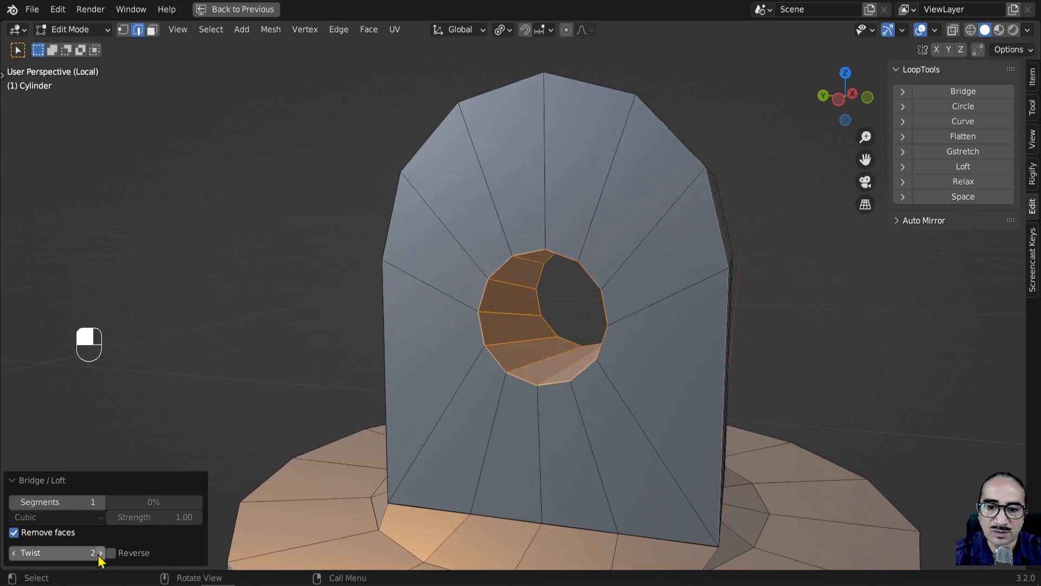
left_click(13, 553)
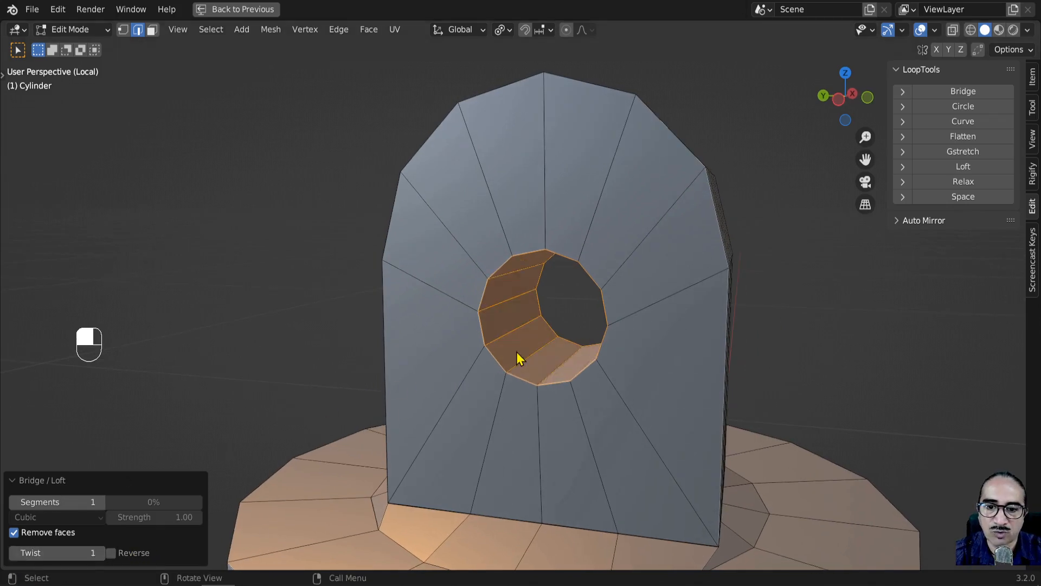
mouse_move(486, 393)
middle_mouse_down()
mouse_move(579, 374)
mouse_move(558, 390)
mouse_move(451, 397)
mouse_move(484, 395)
middle_mouse_up()
Step: Leave Edit Mode and examine the whole cylinder part down to its underside
scroll(484, 394, "down", 5)
middle_click_drag(504, 330, 456, 376)
scroll(455, 376, "down", 3)
key("Tab")
scroll(611, 399, "down", 6)
middle_click_drag(685, 399, 501, 353)
scroll(521, 402, "up", 1)
middle_click_drag(565, 499, 533, 282, "shift")
scroll(556, 322, "up", 3)
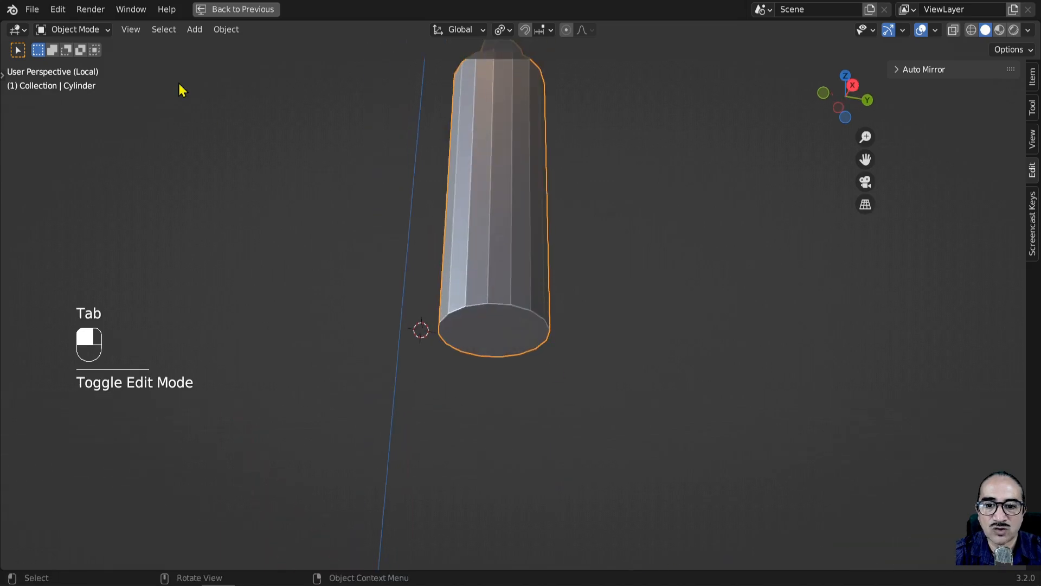
Step: Return to Edit Mode and select the cylinder's bottom face in face select mode
key("Tab")
left_click(470, 353)
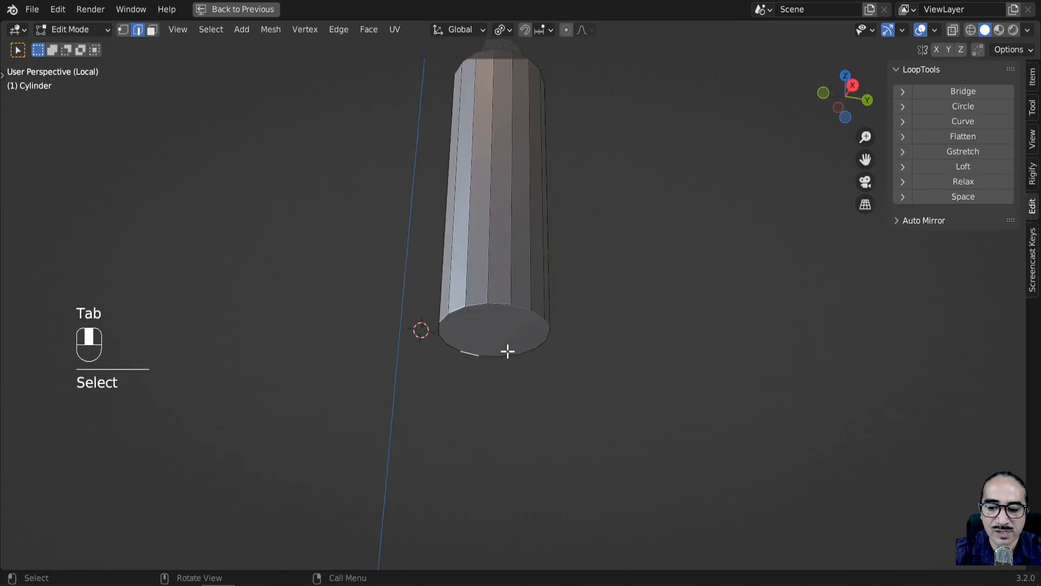
key("3")
left_click(478, 313)
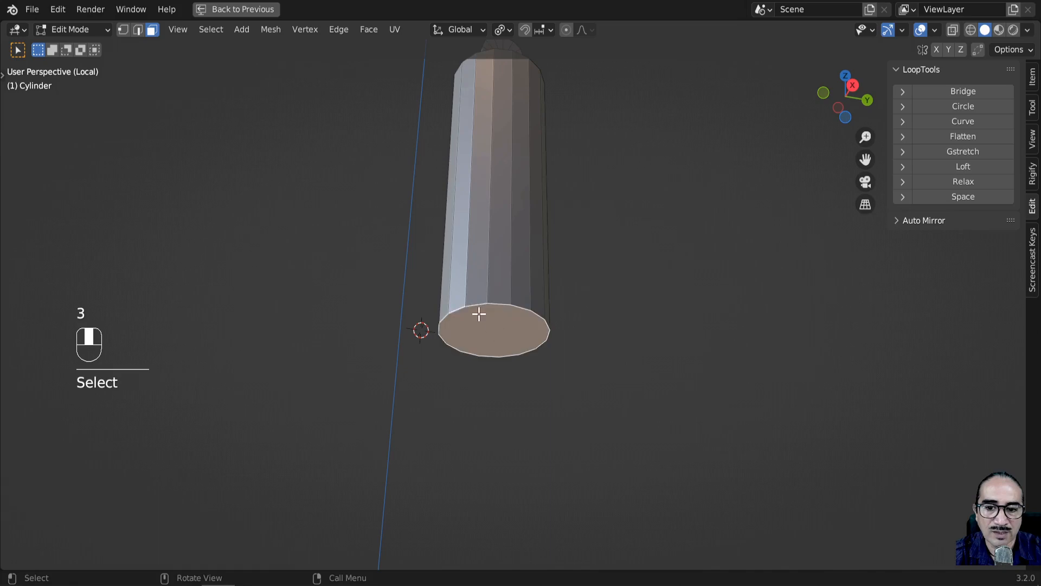
left_click(125, 31)
left_click(153, 31)
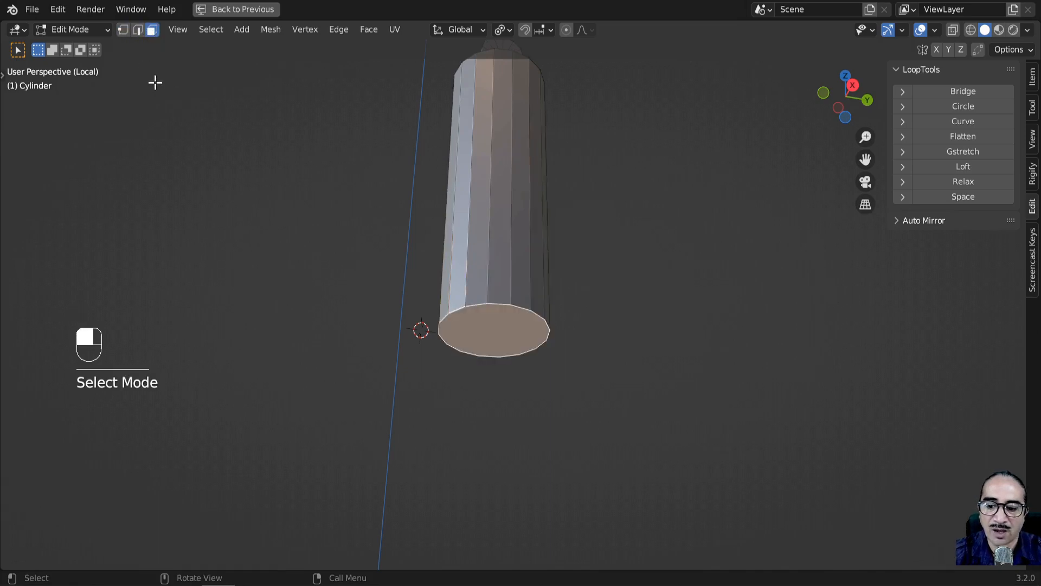
key("1")
key("2")
key("3")
Step: Extrude the cylinder's bottom face in place and scale it to about 0.652
mouse_move(696, 379)
middle_mouse_down()
mouse_move(714, 395)
mouse_move(704, 365)
middle_mouse_up()
key("e")
key("s")
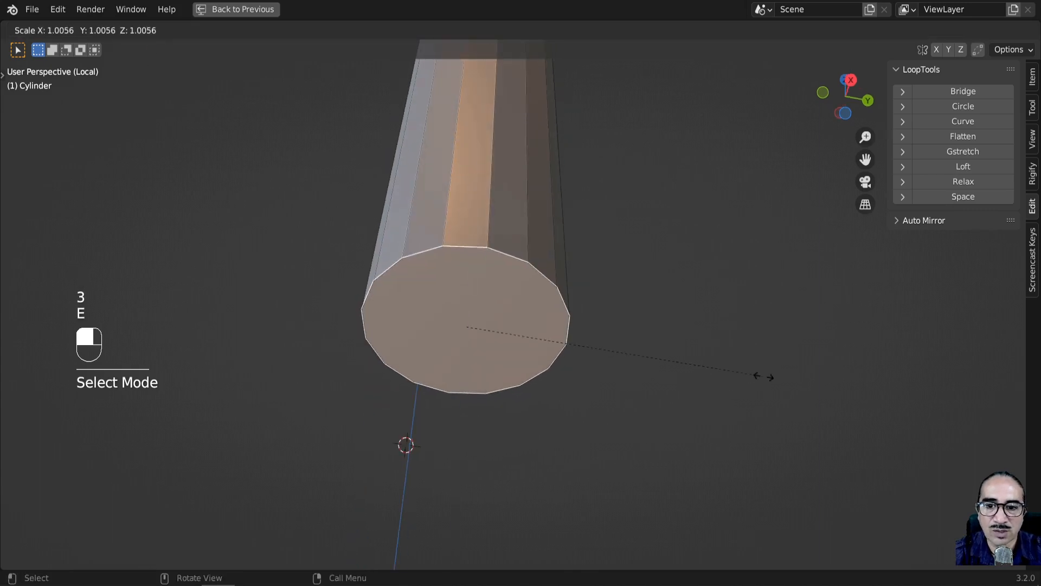
left_click(656, 369)
middle_click_drag(655, 368, 587, 365)
scroll(609, 441, "up", 3)
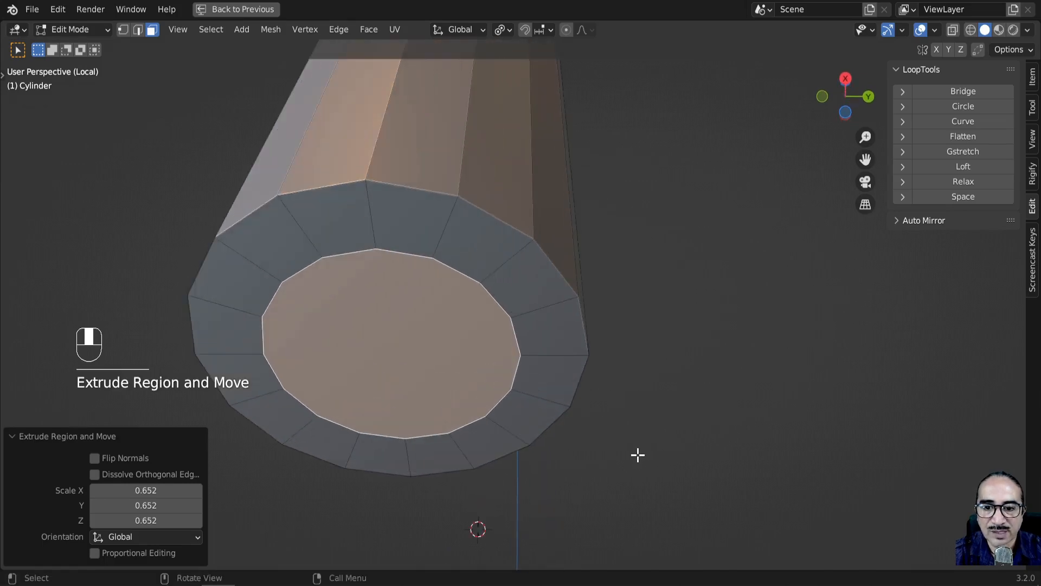
Step: Extrude the inner bottom face about 0.00075 m into the cylinder and scale it to about 0.957
key("e")
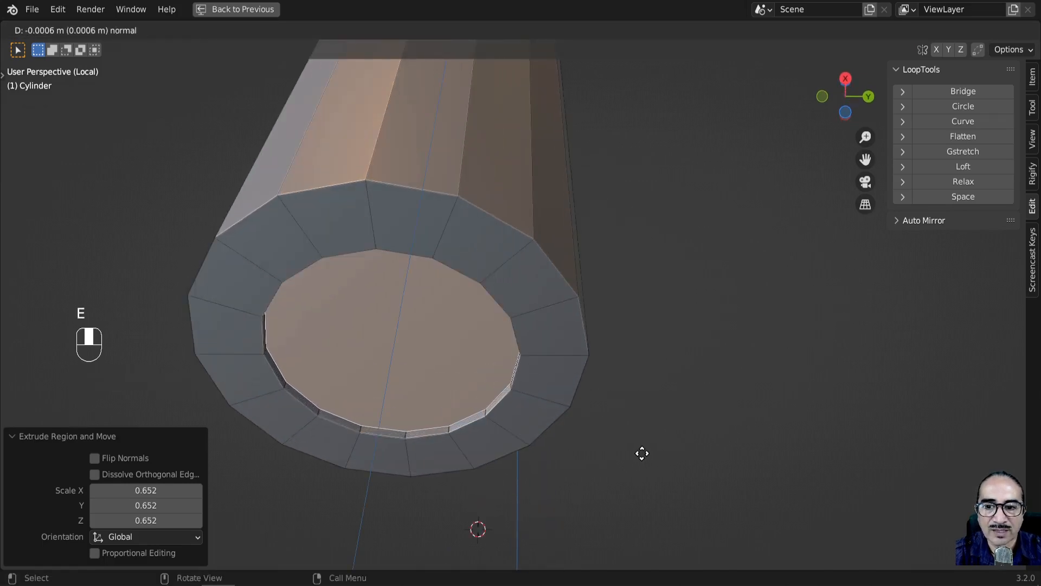
left_click(643, 460)
key("s")
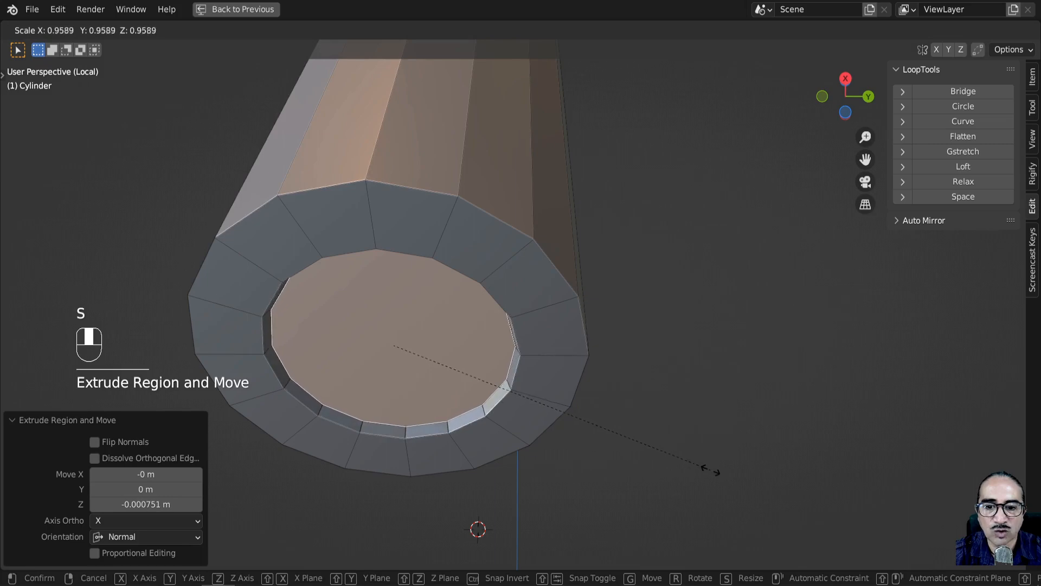
left_click(709, 470)
Step: Extrude the recessed face downward out of the cylinder to form a long, narrower shaft
scroll(643, 323, "down", 5)
middle_click_drag(643, 324, 633, 326)
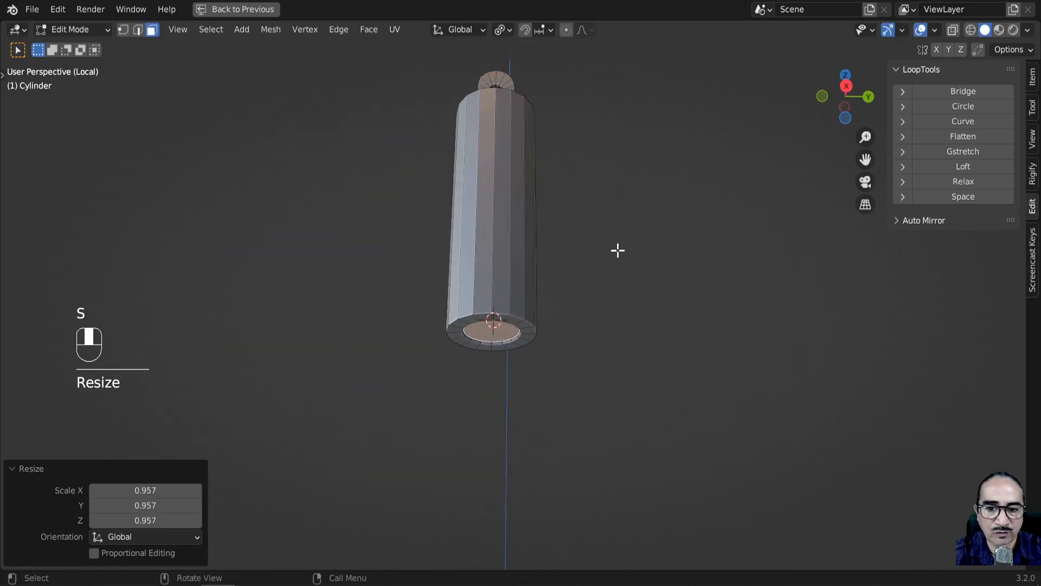
key("e")
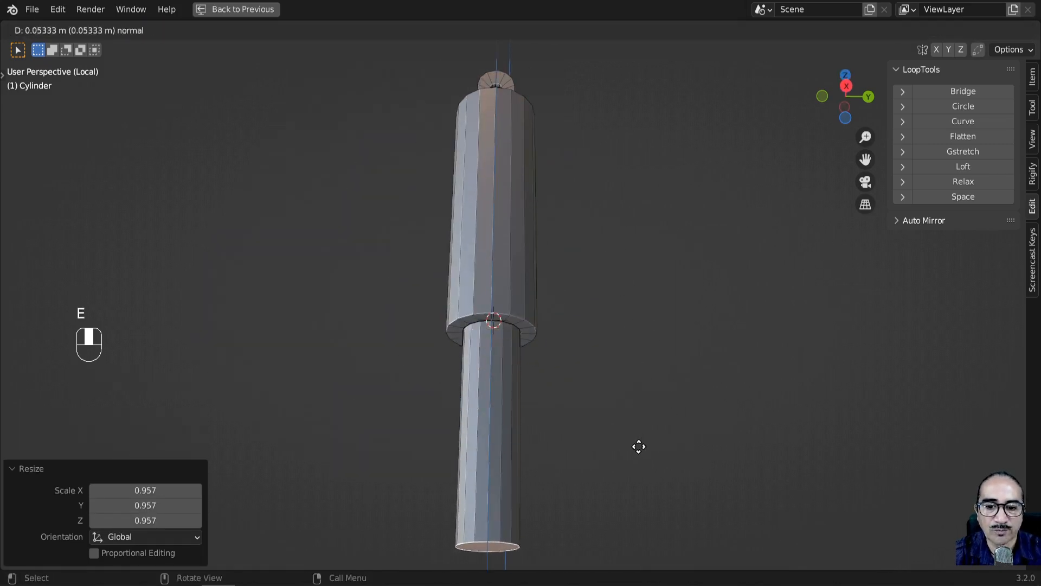
left_click(633, 471)
Step: Extrude the shaft's lower end face a further 0.000756 m downward
scroll(624, 442, "down", 3)
middle_click_drag(624, 442, 556, 402)
scroll(555, 402, "up", 2)
middle_click_drag(556, 401, 555, 295, "shift")
scroll(556, 325, "up", 3)
key("e")
left_click(556, 380)
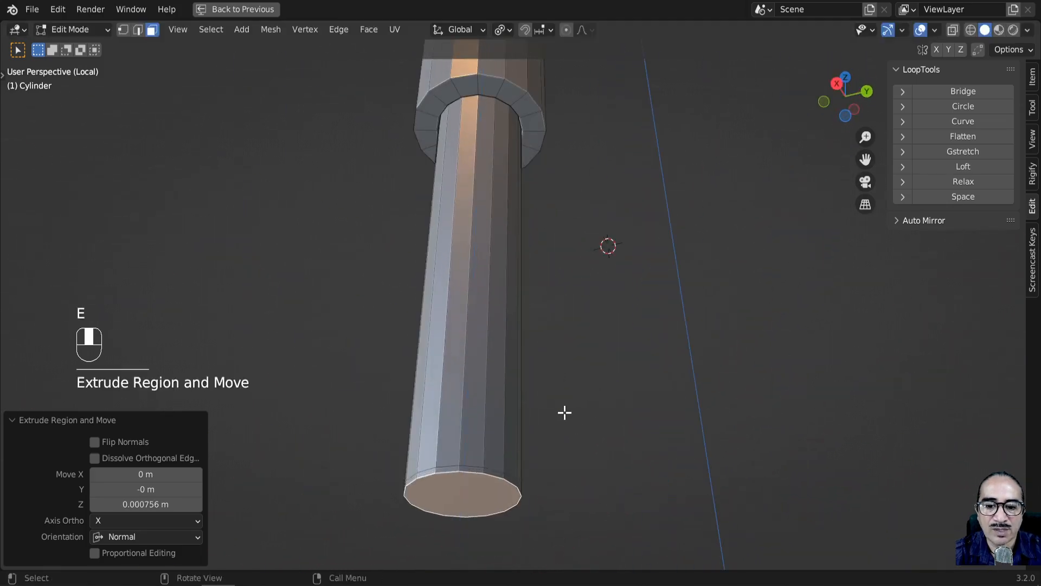
Step: Examine the shaft's lower end face closely from the bottom orthographic view
key("KP_1")
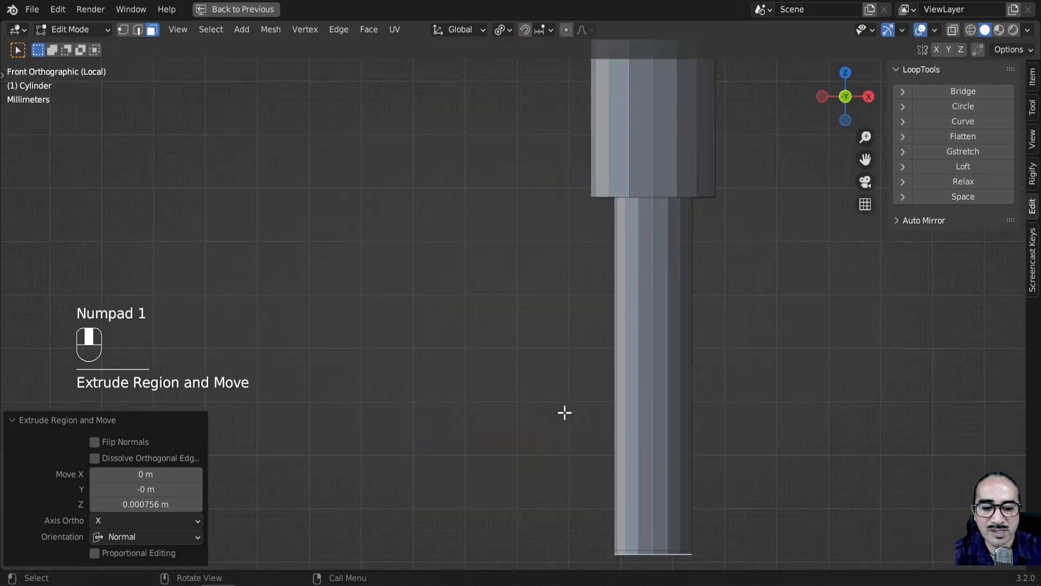
key("ctrl+KP_7")
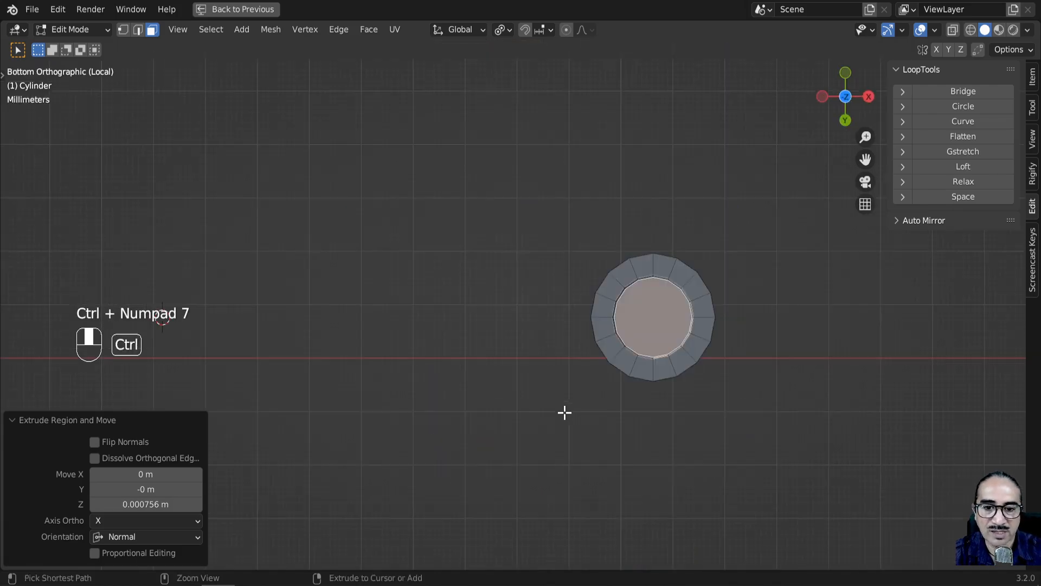
key("KP_7")
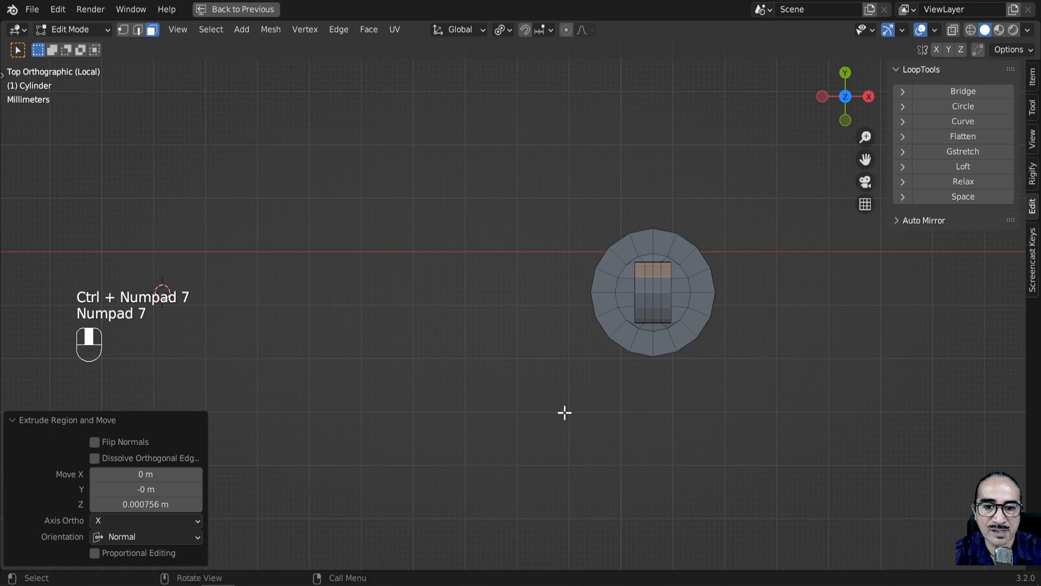
key("ctrl+KP_7")
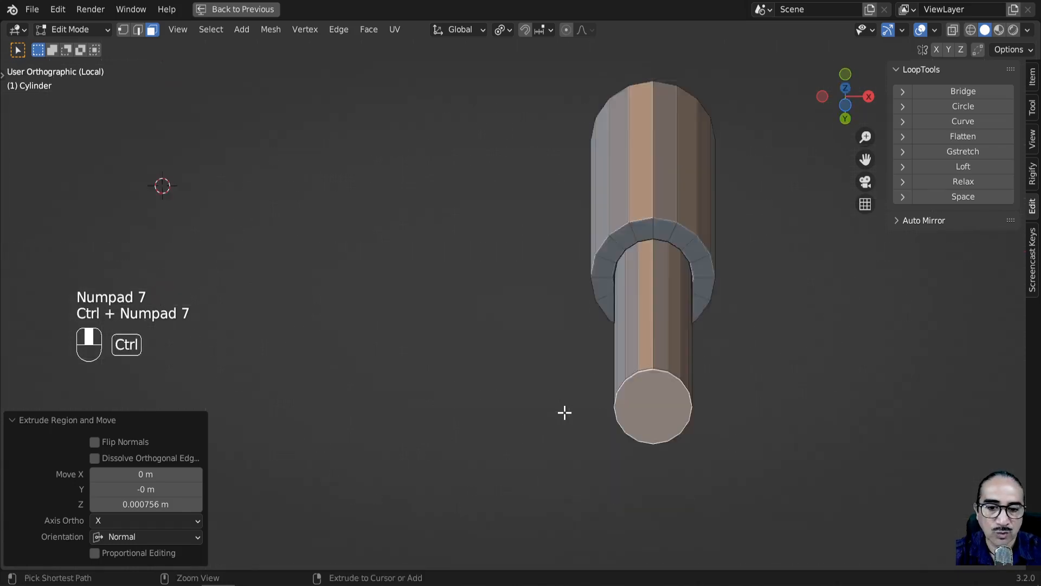
scroll(782, 368, "up", 2)
middle_click_drag(782, 368, 522, 342, "shift")
scroll(522, 342, "up", 4)
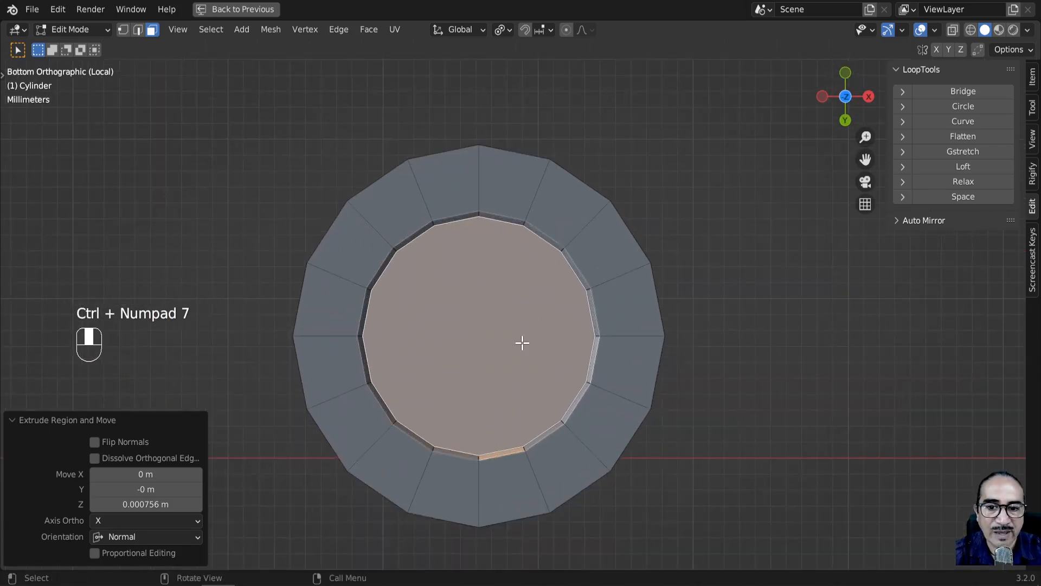
Step: Scale the shaft's lower end face slightly inward and flatten its five -Y side vertices into a straight line with Y scale 0
key("s")
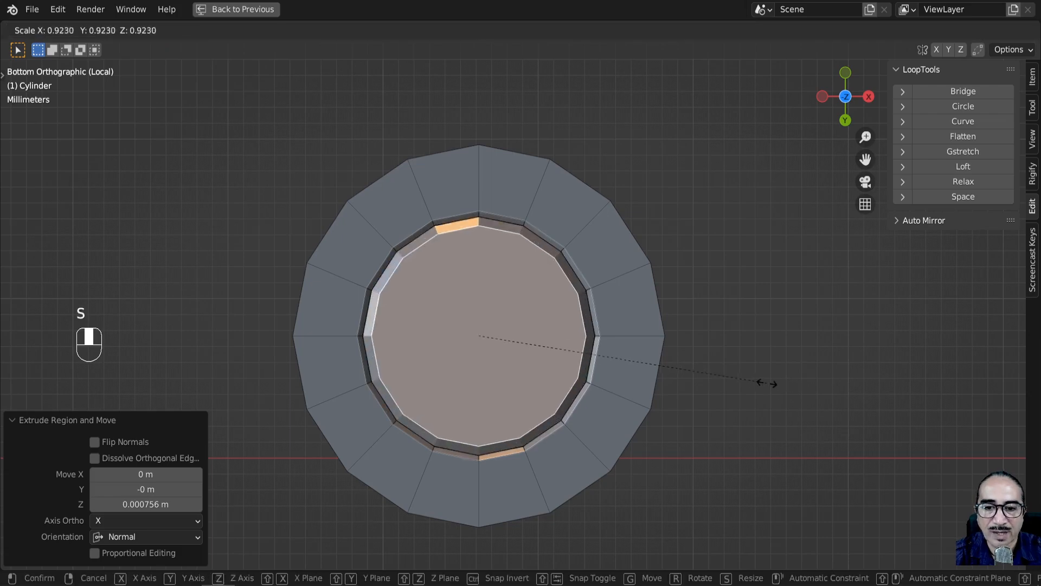
left_click(758, 380)
left_click(123, 29)
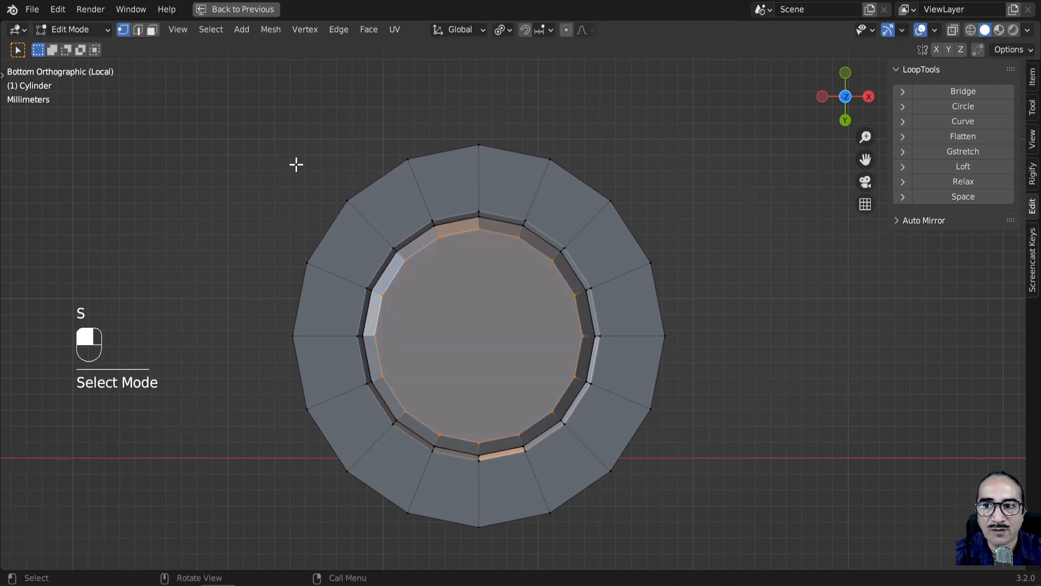
left_click_drag(387, 275, 494, 259)
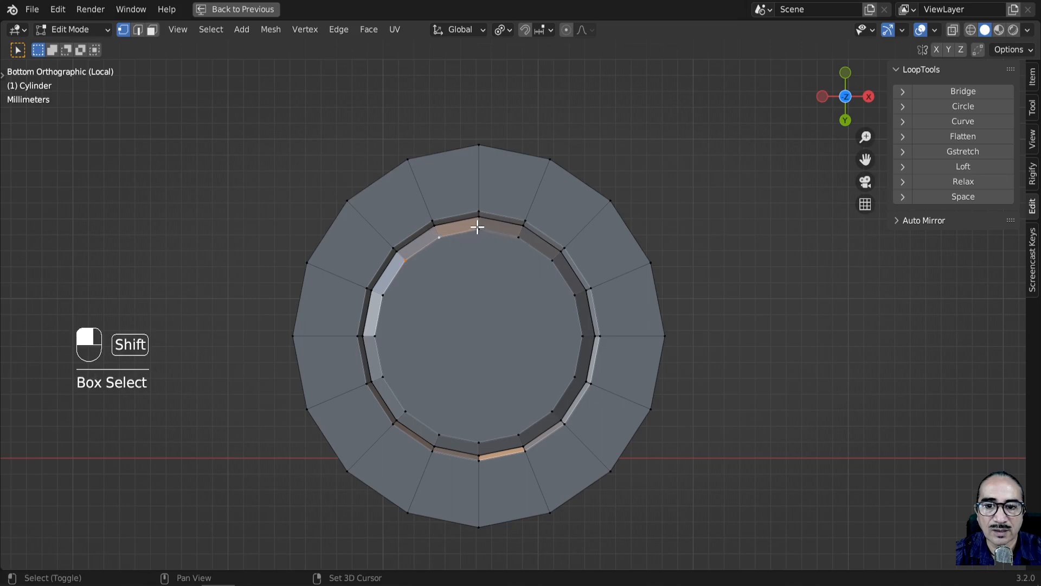
left_click(551, 260, "shift")
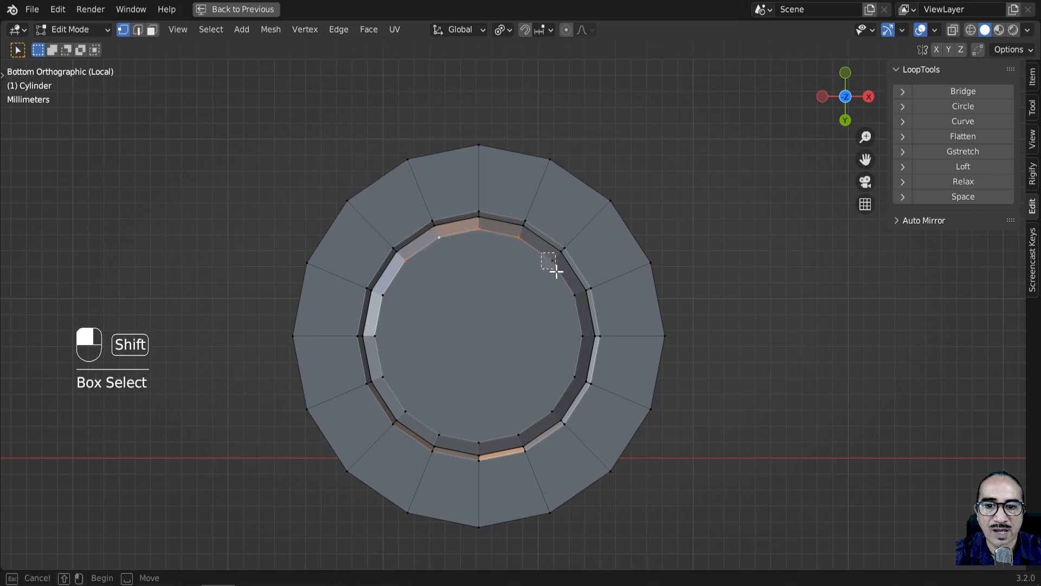
key("s")
key("y")
key("0")
left_click(589, 390)
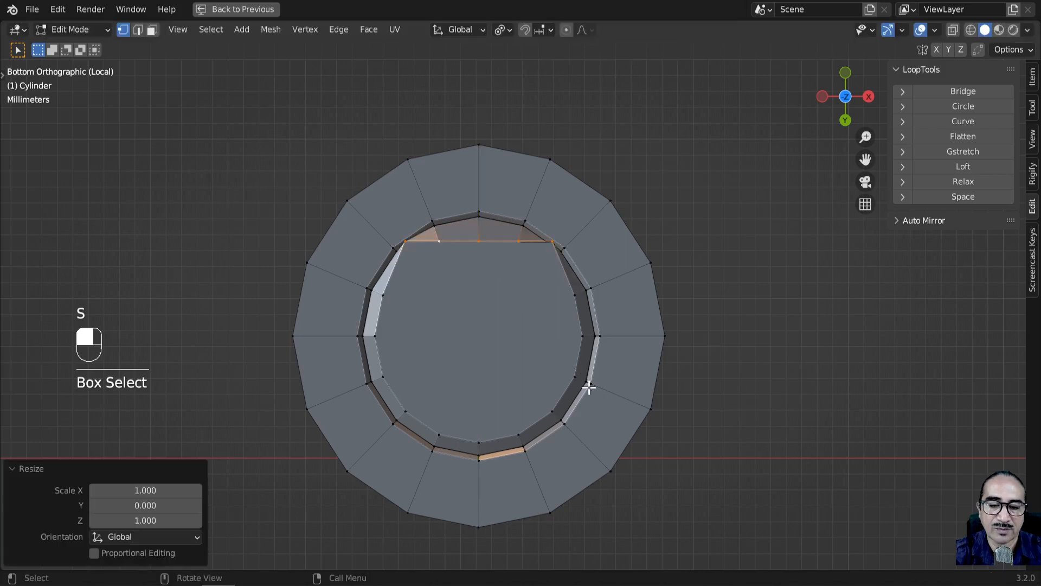
Step: Flatten the +Y side vertices of the shaft's end face into a straight line with Y scale 0
left_click(405, 415)
left_click(550, 413, "ctrl+shift")
key("s")
key("y")
key("0")
left_click(525, 389)
Step: Align the -X side vertices of the shaft's end face into a straight edge with X scale 0
left_click(405, 243)
left_click(401, 430, "ctrl+shift")
key("s")
key("x")
key("0")
left_click(447, 389)
Step: Align the remaining +X side vertices with X scale 0 to complete the end face's square outline
left_click(556, 260)
middle_click_drag(549, 283, 586, 414)
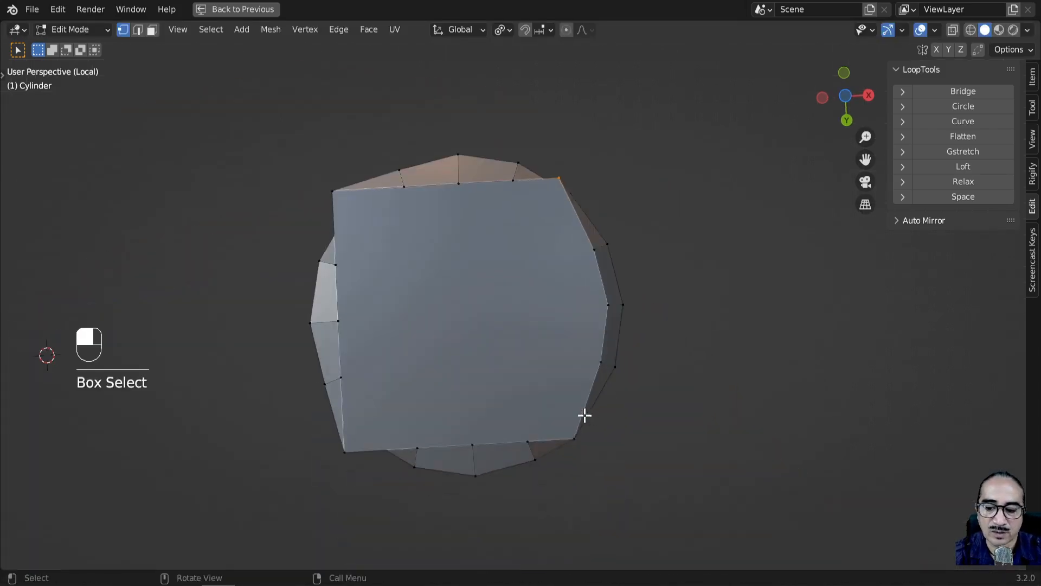
left_click(592, 247, "shift")
key("s")
key("x")
key("0")
left_click(535, 268)
Step: Scale down the square end face and narrow it to 0.318 along X
key("3")
left_click(542, 331)
key("s")
left_click(639, 440)
key("s")
key("x")
left_click(535, 400)
Step: Resize the narrow rectangular end face and extrude it downward into a flat tab below the shaft
key("KP_Decimal")
middle_click_drag(636, 314, 639, 386)
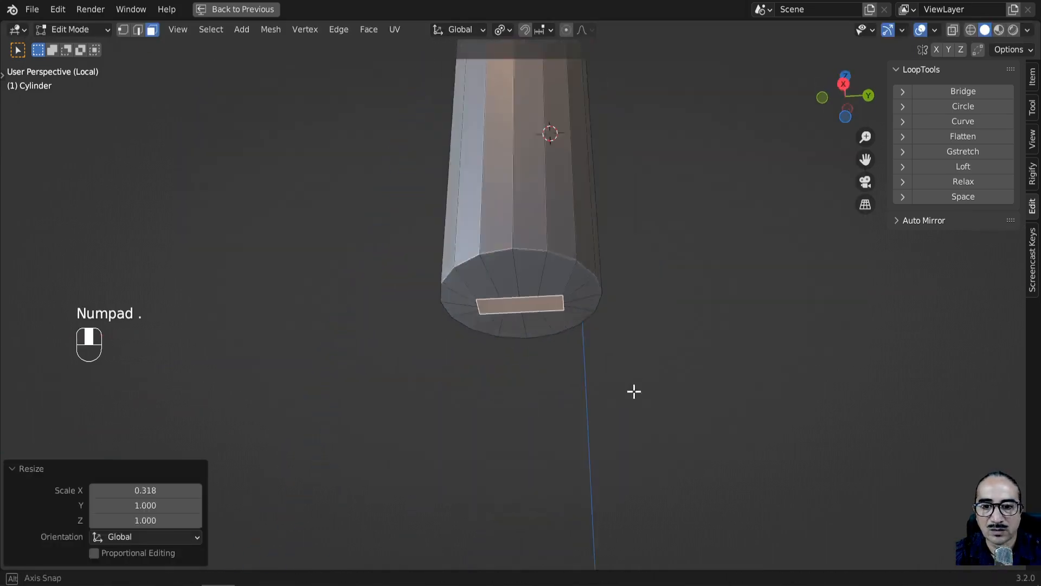
key("s")
left_click(645, 293)
key("e")
key("e")
left_click(649, 447)
middle_click_drag(649, 447, 352, 275)
left_click(483, 405)
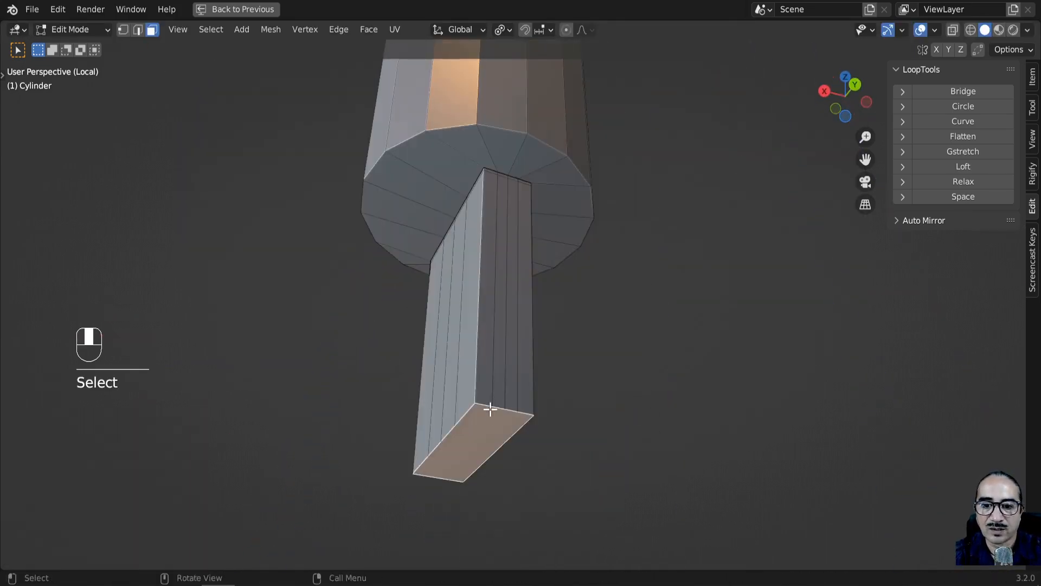
Step: Enable automatic vertex merging and collapse the middle vertices at the tab's lower end with Y scale 0
middle_click_drag(483, 404, 651, 407)
key("1")
left_click(481, 458)
middle_click_drag(481, 458, 475, 434)
left_click_drag(500, 403, 577, 467, "shift")
left_click(978, 50)
key("s")
key("y")
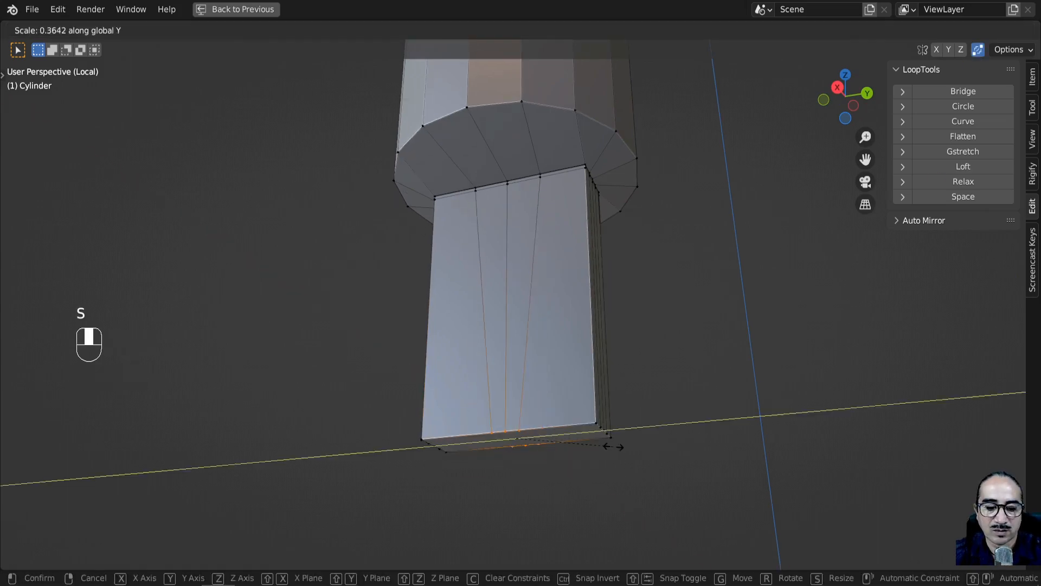
key("0")
left_click(613, 444)
Step: Bevel the tab's two lower corner edges with several segments to round its end, and return to Object Mode
key("2")
left_click(527, 398)
middle_click_drag(581, 411, 760, 367)
left_click(558, 412, "ctrl+shift")
key("ctrl+b")
scroll(832, 302, "up", 2)
left_click(627, 425)
left_click(462, 255)
key("Tab")
scroll(335, 367, "down", 3)
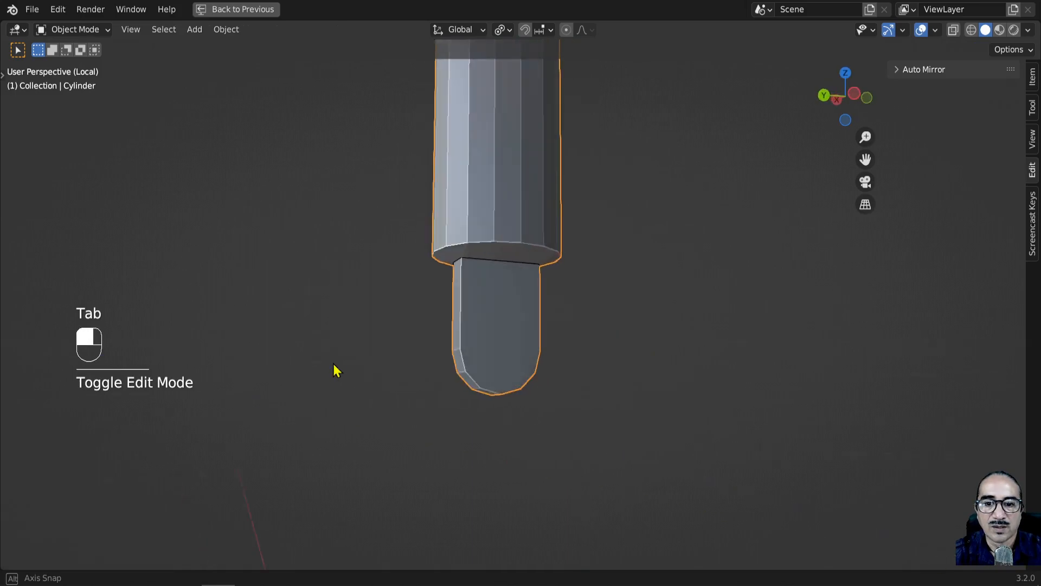
Step: Snap the 3D cursor to the selected side face of the tab
key("KP_3")
key("KP_1")
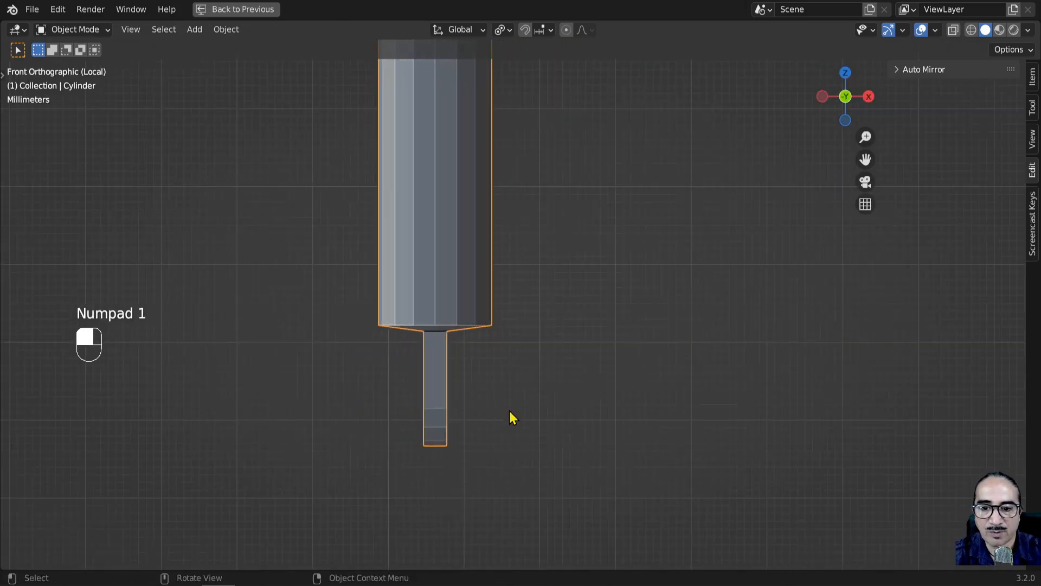
middle_click_drag(502, 455, 399, 384, "shift")
scroll(370, 323, "up", 2)
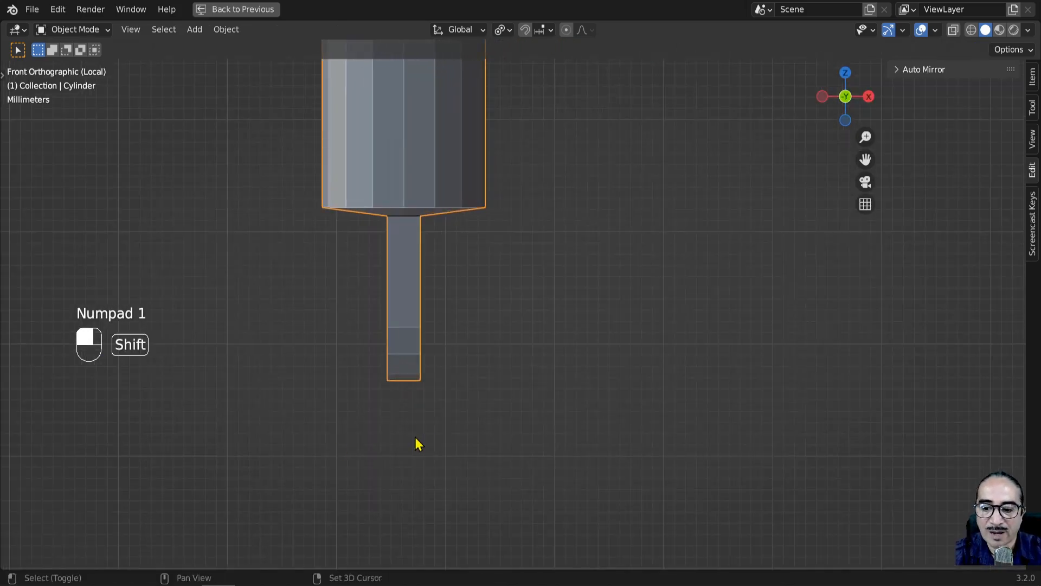
scroll(444, 382, "down", 1)
key("shift+a")
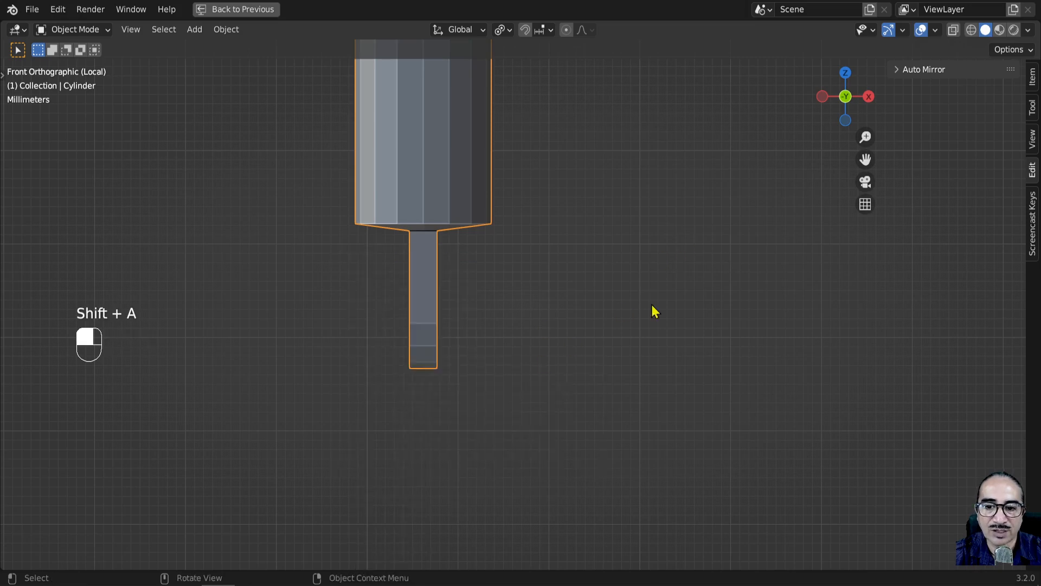
key("Tab")
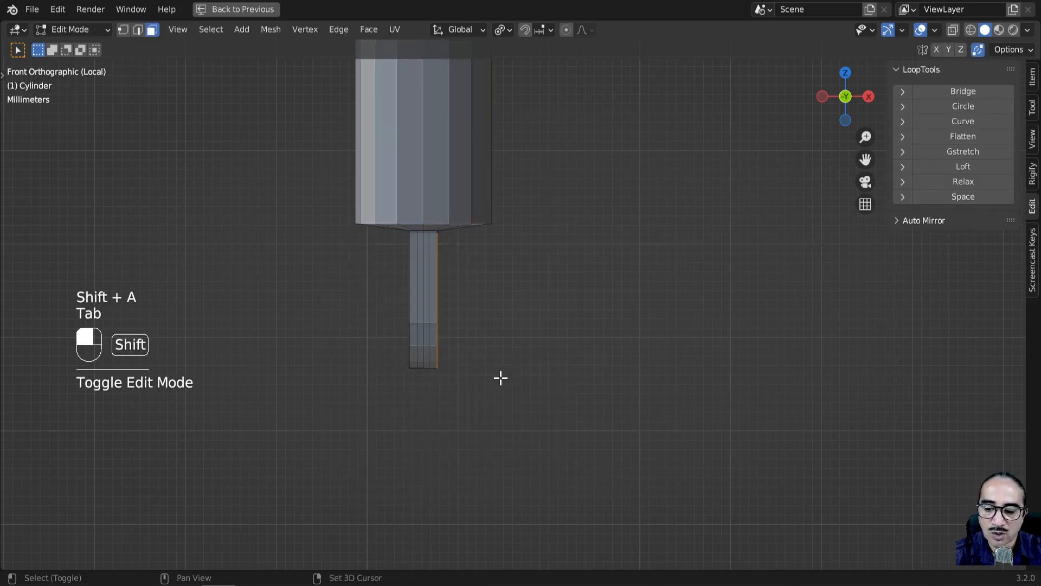
key("shift+s")
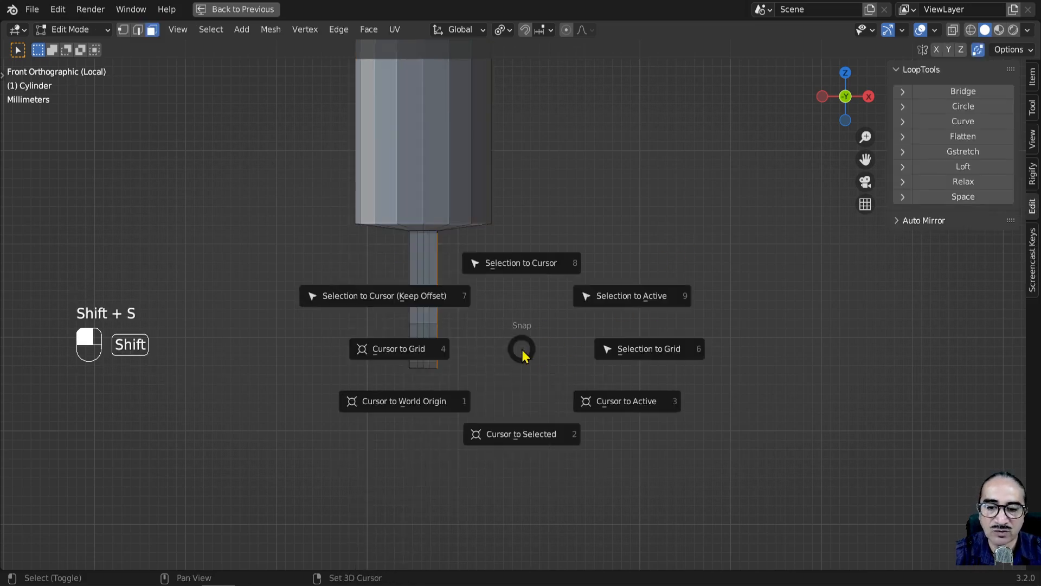
left_click(529, 436)
middle_click_drag(526, 428, 346, 291)
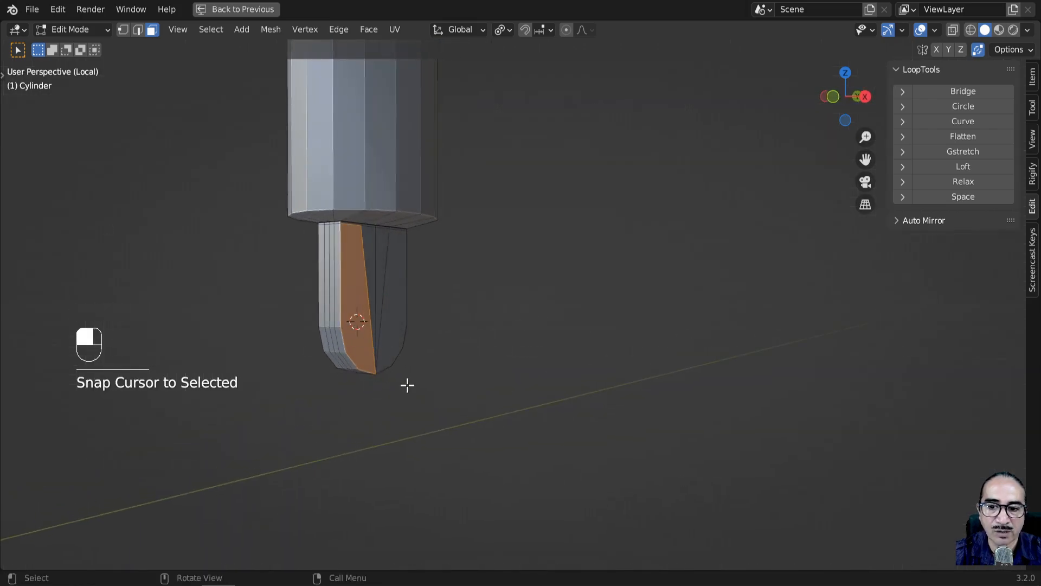
Step: In Object Mode, reposition the 3D cursor just below the tab, centred under it in the front view
key("Tab")
key("KP_1")
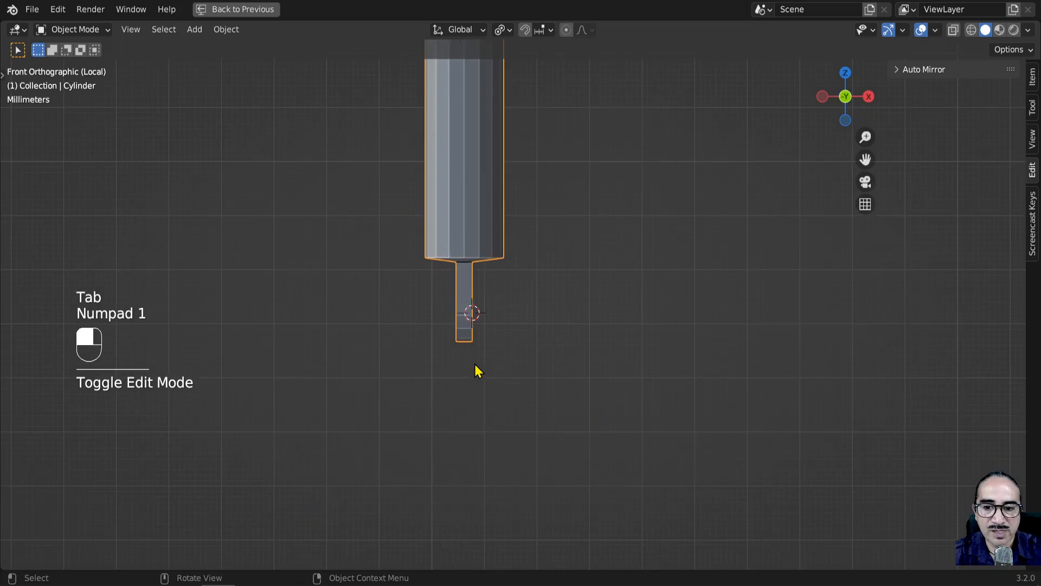
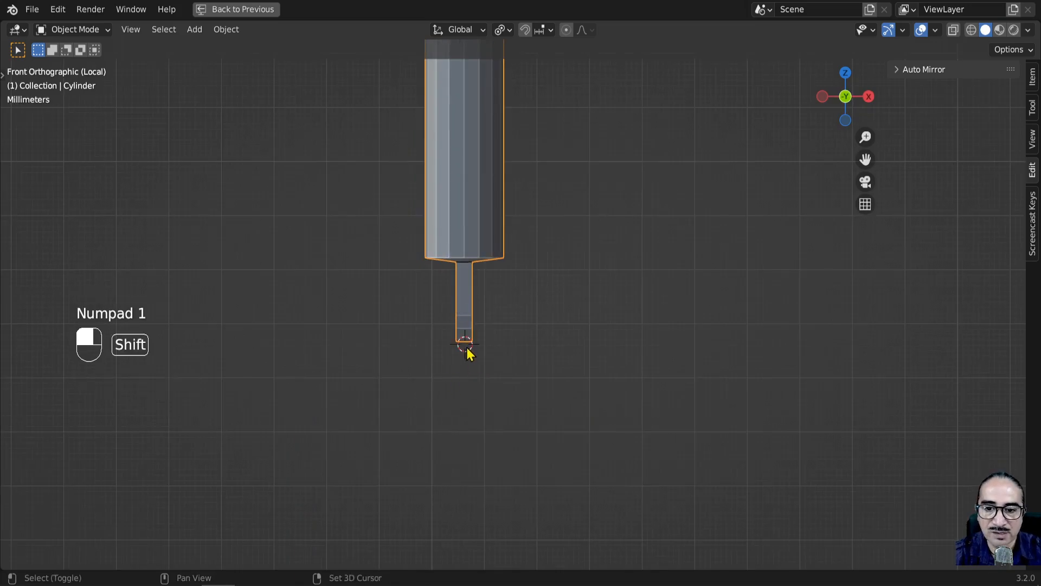
right_click_drag(467, 368, 464, 374, "shift")
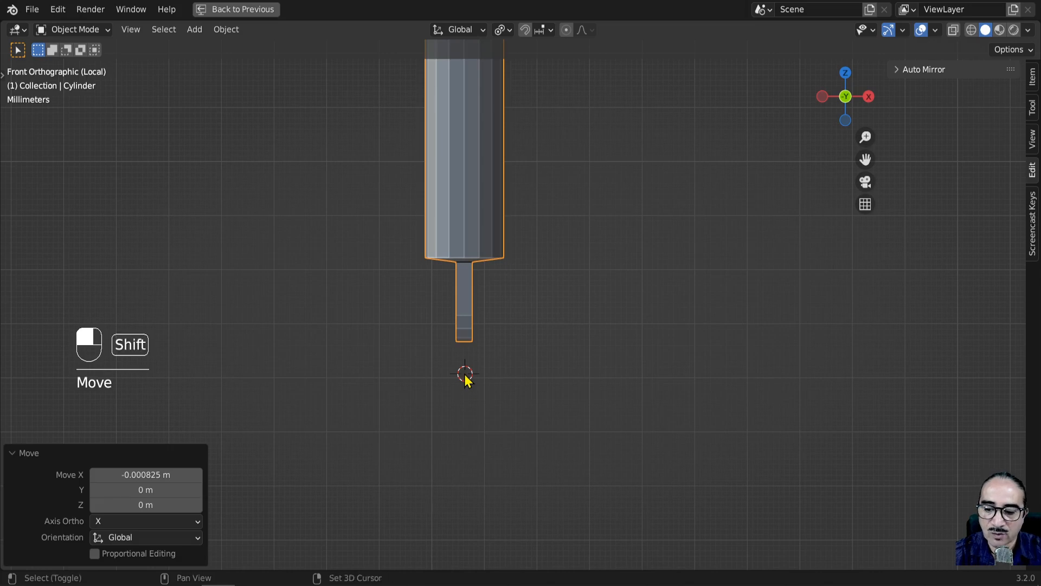
Step: Add a cube at the 3D cursor with a size of 0.022 m
key("shift+a")
mouse_move(408, 287)
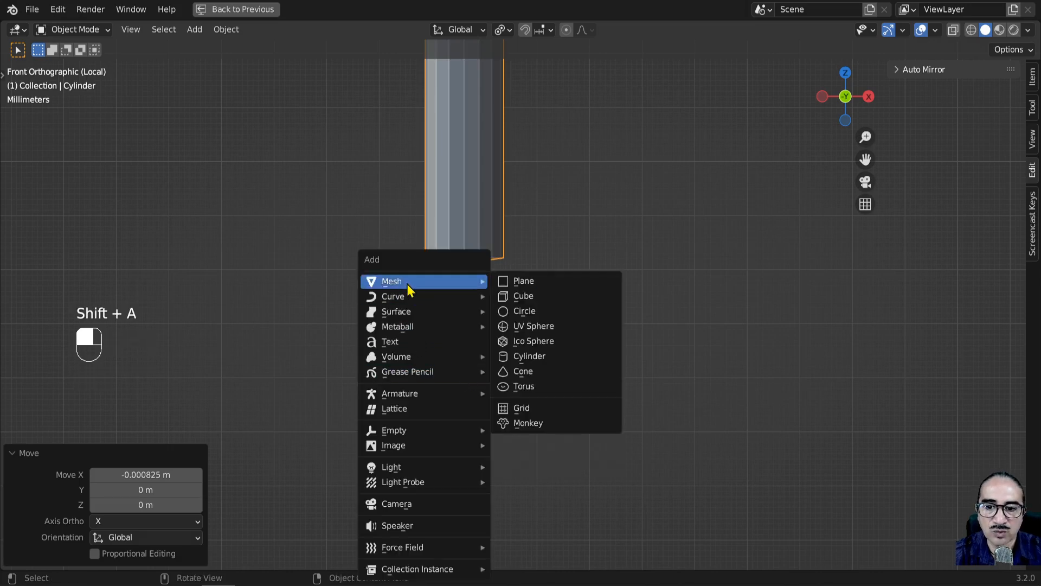
left_click(542, 304)
left_click_drag(168, 428, 226, 453)
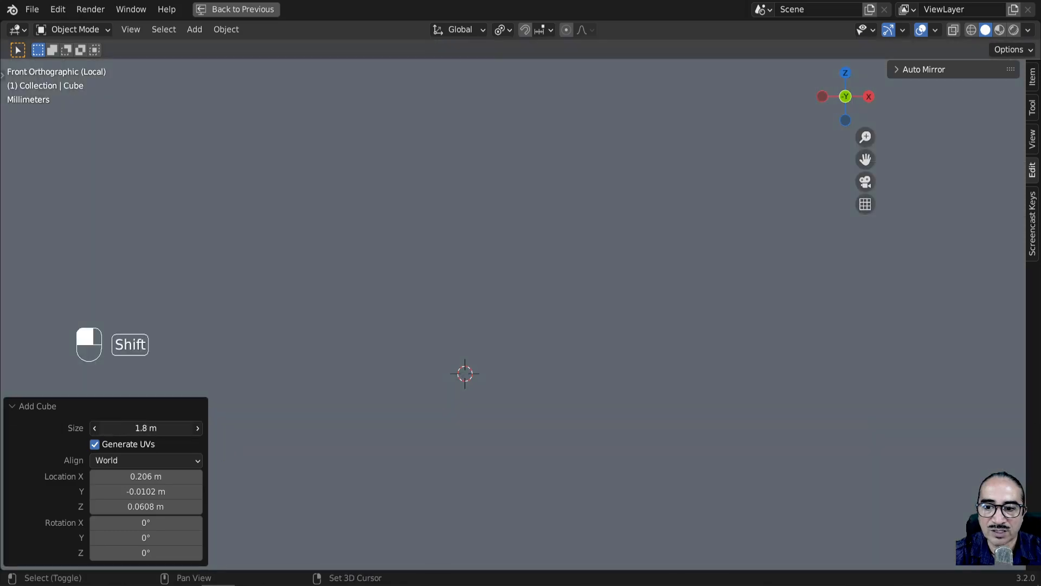
left_click_drag(828, 443, 167, 488, "shift")
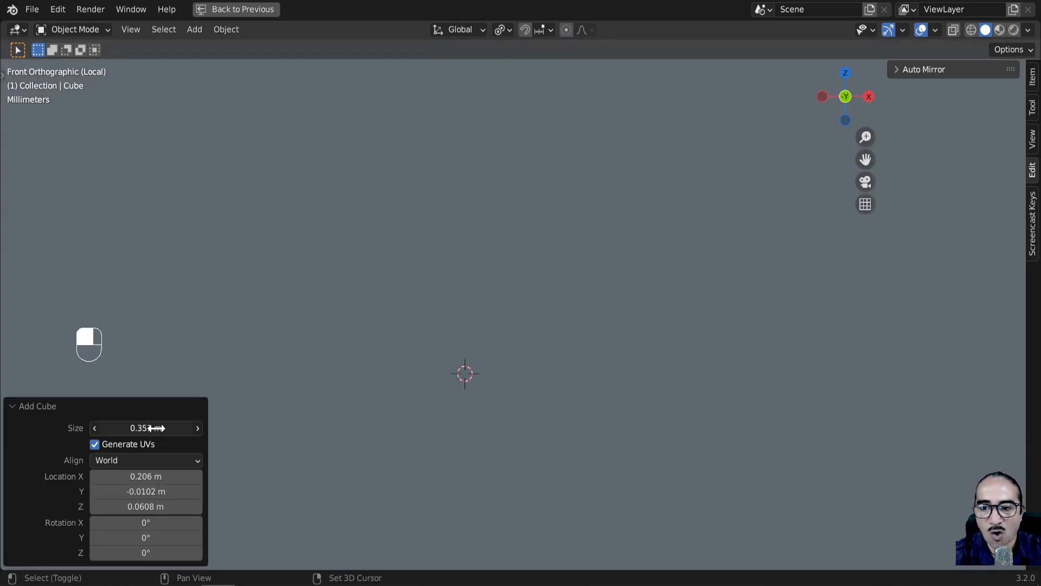
left_click_drag(51, 433, 1002, 435, "shift")
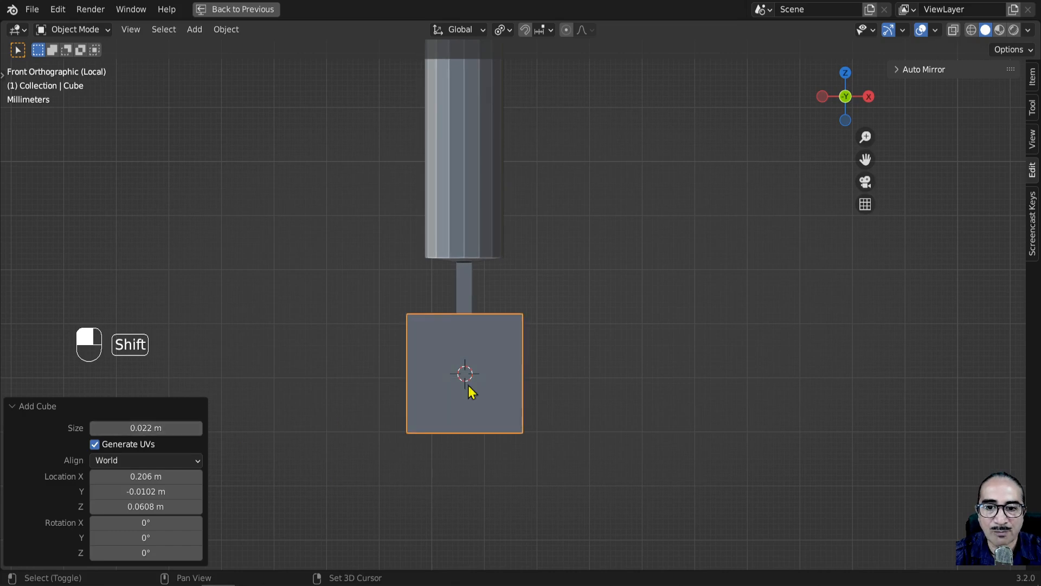
Step: Scale the cube to about 0.746 and raise it about 0.005552 m along Z
middle_click_drag(470, 390, 597, 372)
key("q")
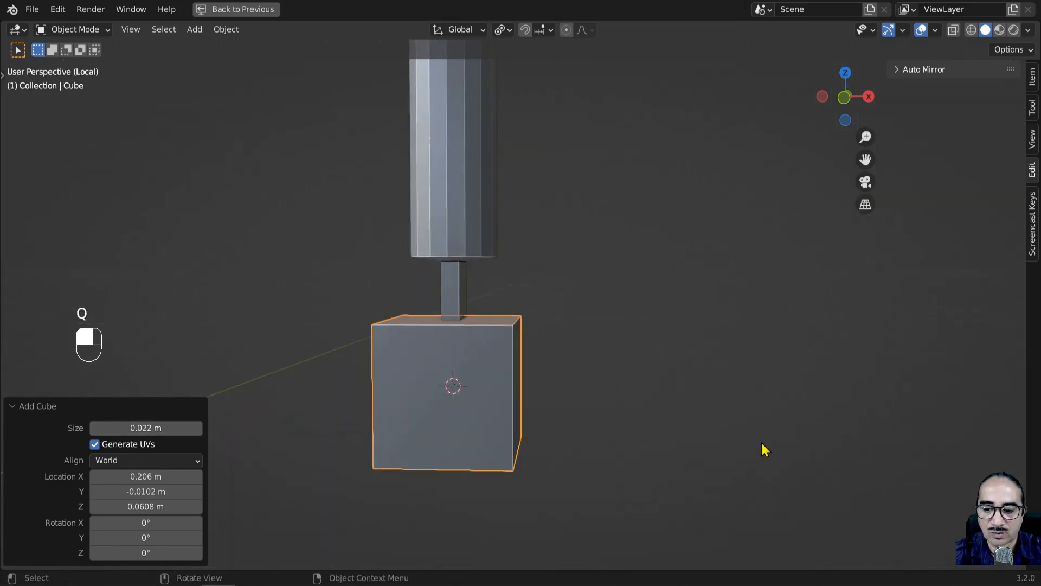
key("s")
left_click(677, 444)
key("g")
middle_click(676, 401)
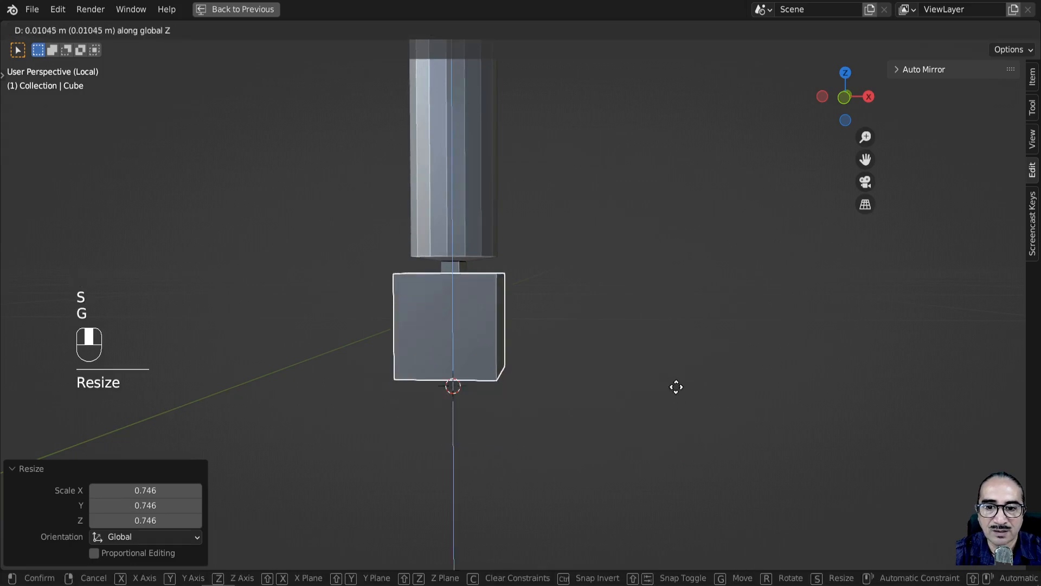
left_click(676, 436)
Step: Flatten the cube to about 0.155 along Z and lower the resulting slab about 0.000865 m beneath the tab
key("s")
middle_click(651, 431)
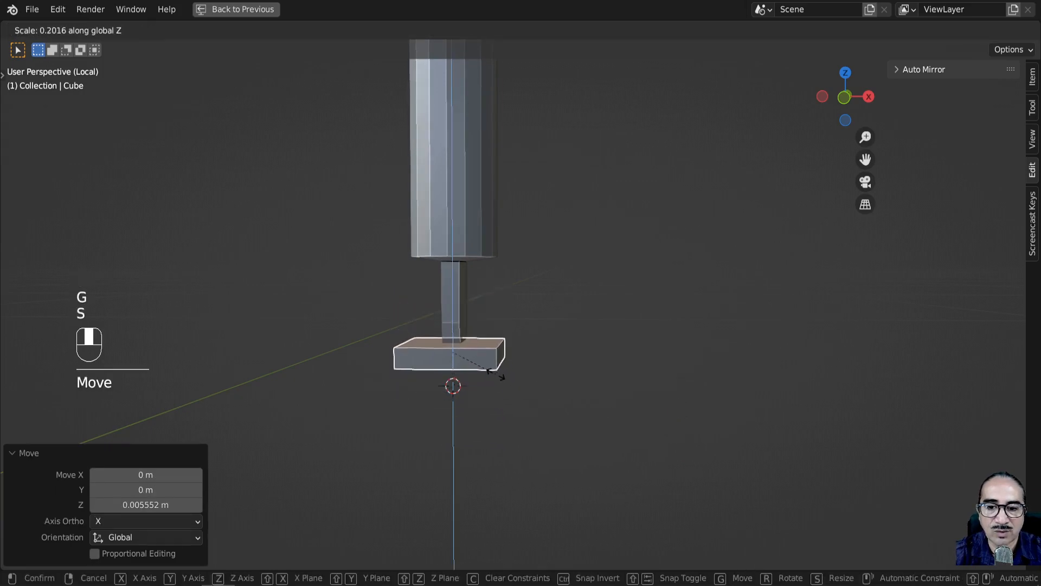
left_click(492, 388)
key("KP_Decimal")
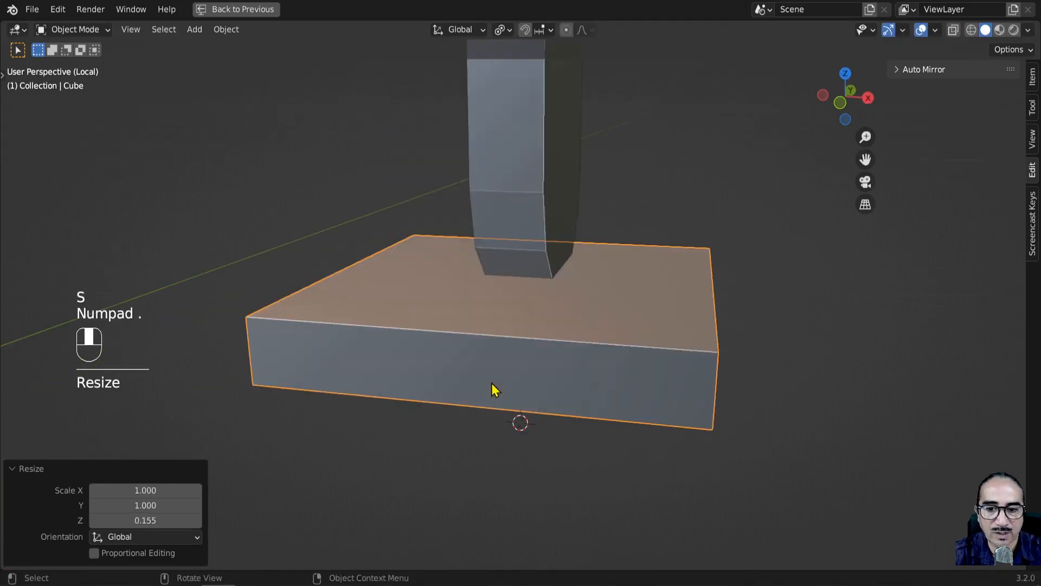
scroll(476, 389, "down", 5)
key("KP_Decimal")
mouse_move(474, 316)
middle_mouse_down()
mouse_move(549, 339)
mouse_move(421, 285)
mouse_move(465, 304)
middle_mouse_up()
key("g")
left_click(465, 325)
scroll(570, 337, "down", 2)
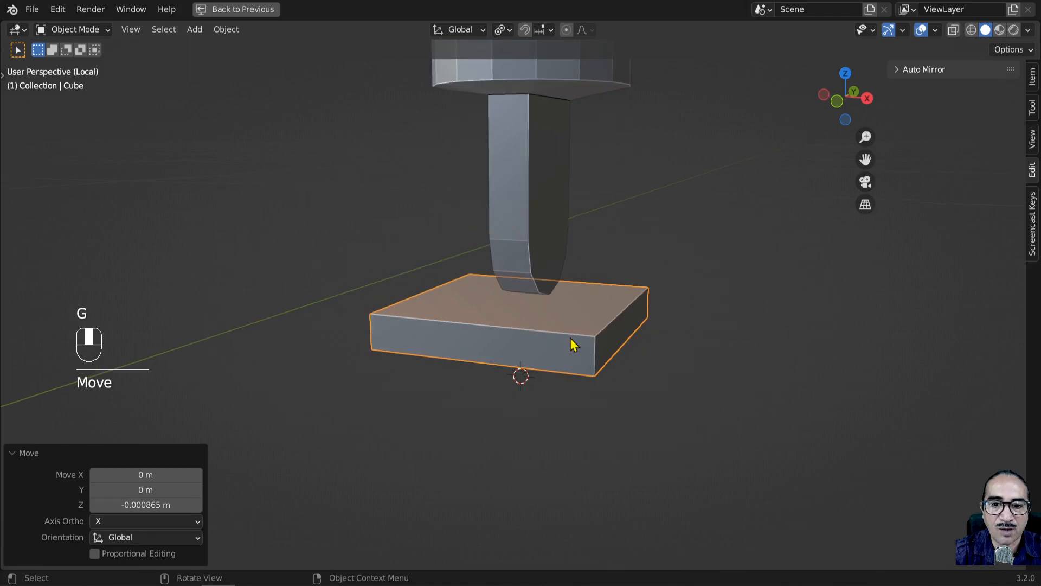
Step: Add two evenly spaced loop cuts that divide the slab into thirds along X
middle_click_drag(570, 337, 568, 363)
key("Tab")
middle_click_drag(514, 384, 558, 369)
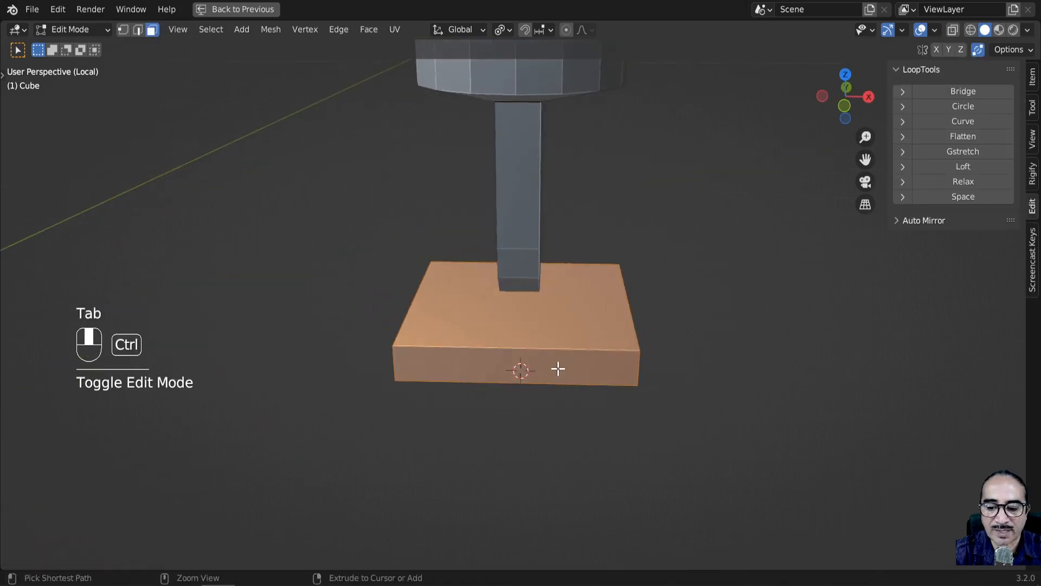
key("ctrl+r")
scroll(540, 344, "up", 2)
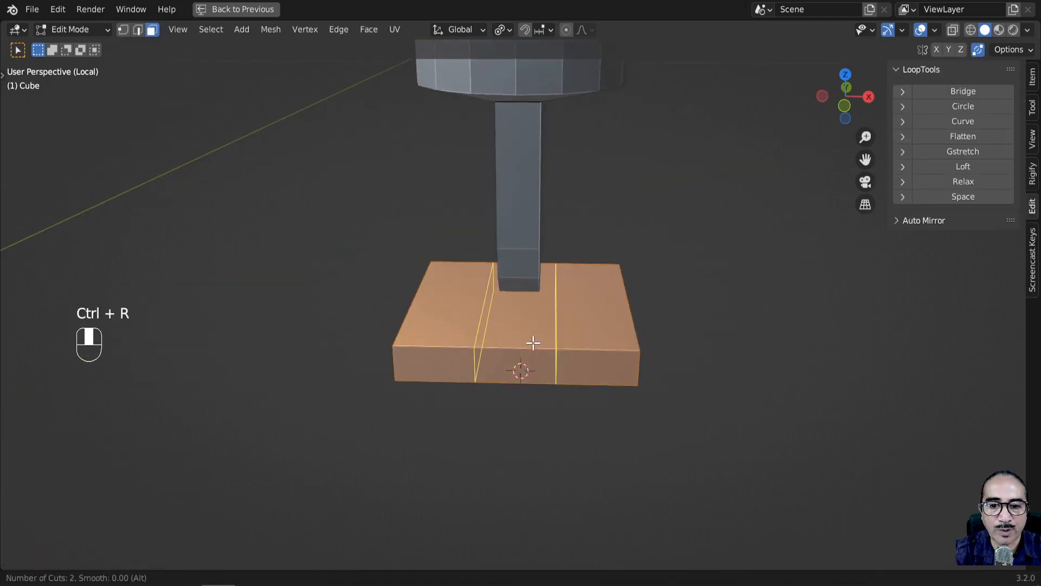
scroll(533, 343, "down", 1)
left_click(533, 342)
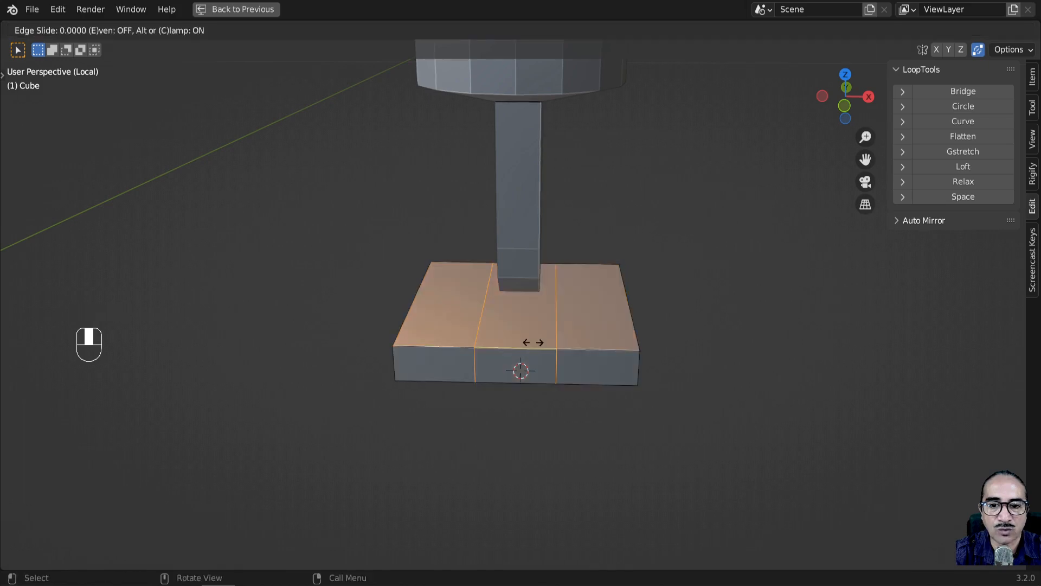
right_click(533, 342)
Step: Add two evenly spaced loop cuts that divide the slab into thirds along Y
mouse_move(533, 341)
middle_mouse_down()
mouse_move(574, 356)
mouse_move(522, 340)
middle_mouse_up()
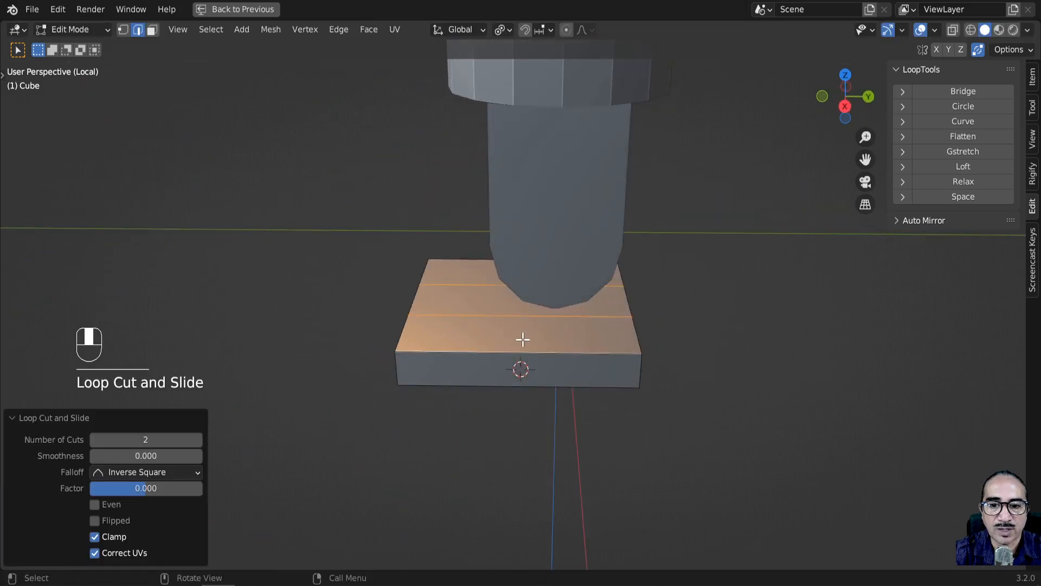
key("ctrl+r")
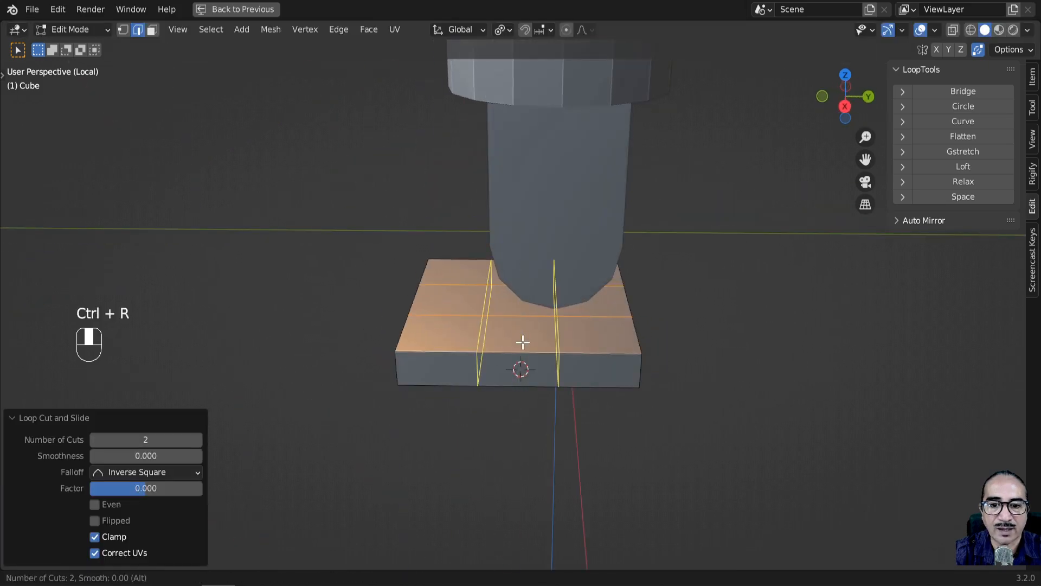
left_click(522, 342)
left_click(523, 341)
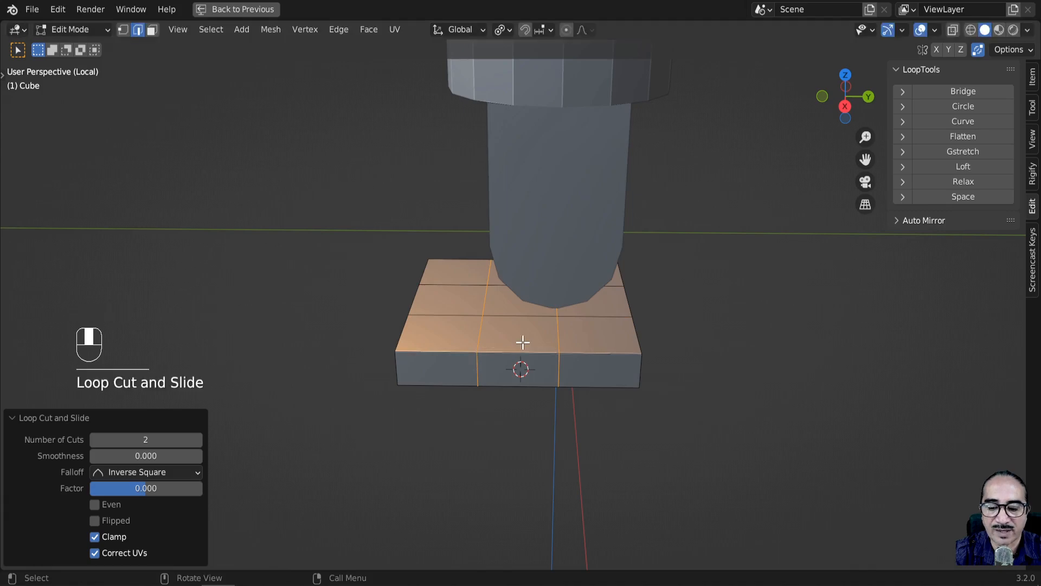
key("s")
key("x")
key("y")
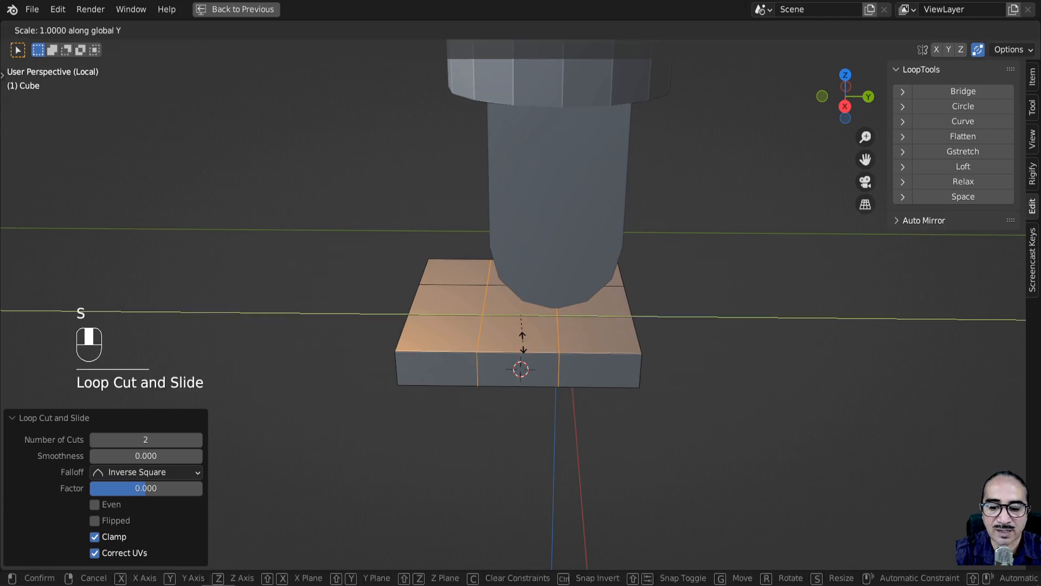
right_click(546, 350)
key("s")
key("y")
right_click(613, 330)
Step: Set the transform pivot to Median Point and spread the two selected loop cuts apart by about 1.705 along Y
middle_click_drag(610, 332, 613, 364)
left_click(503, 30)
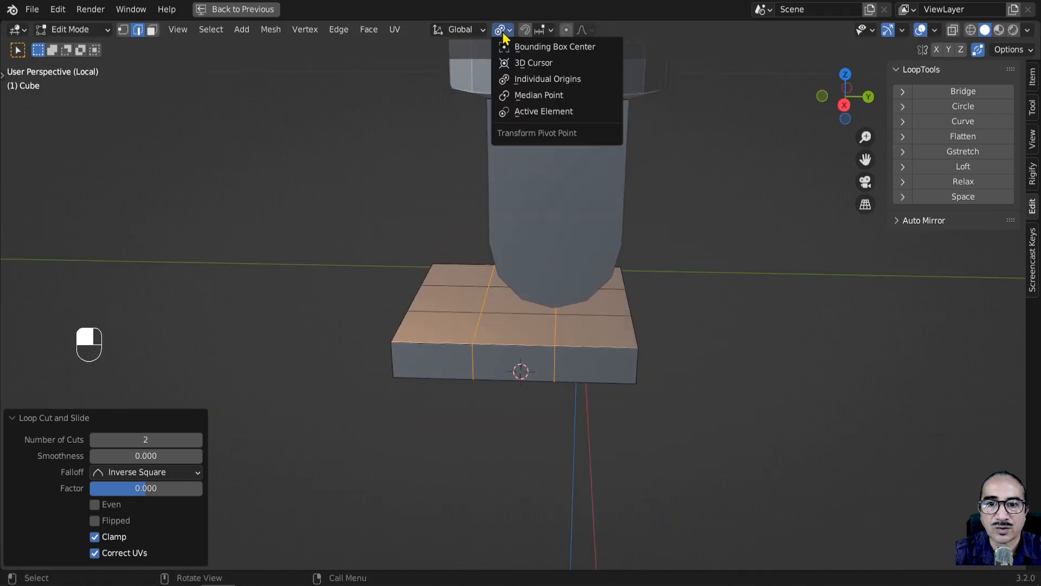
left_click(557, 96)
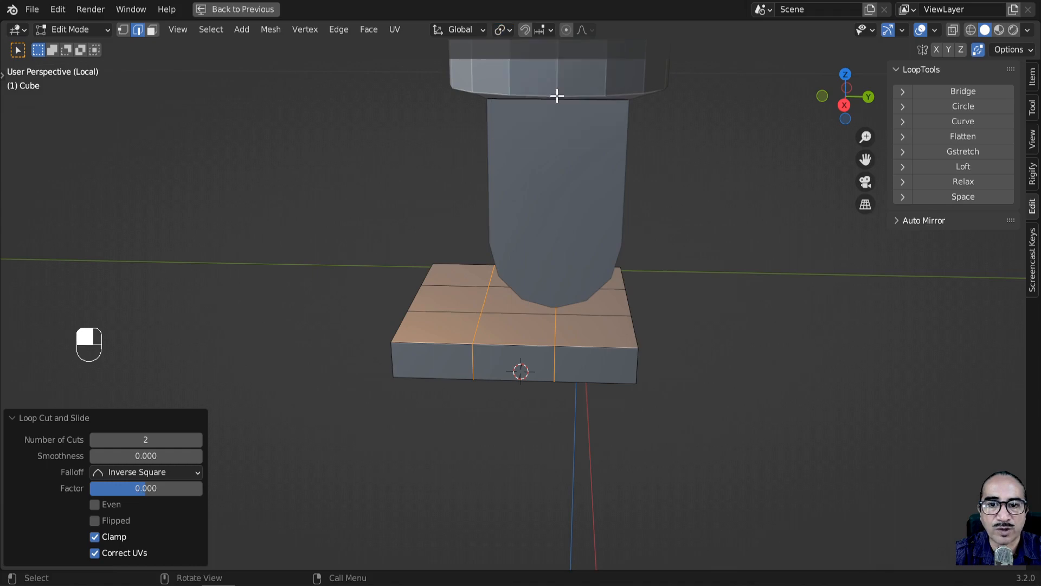
key("s")
key("y")
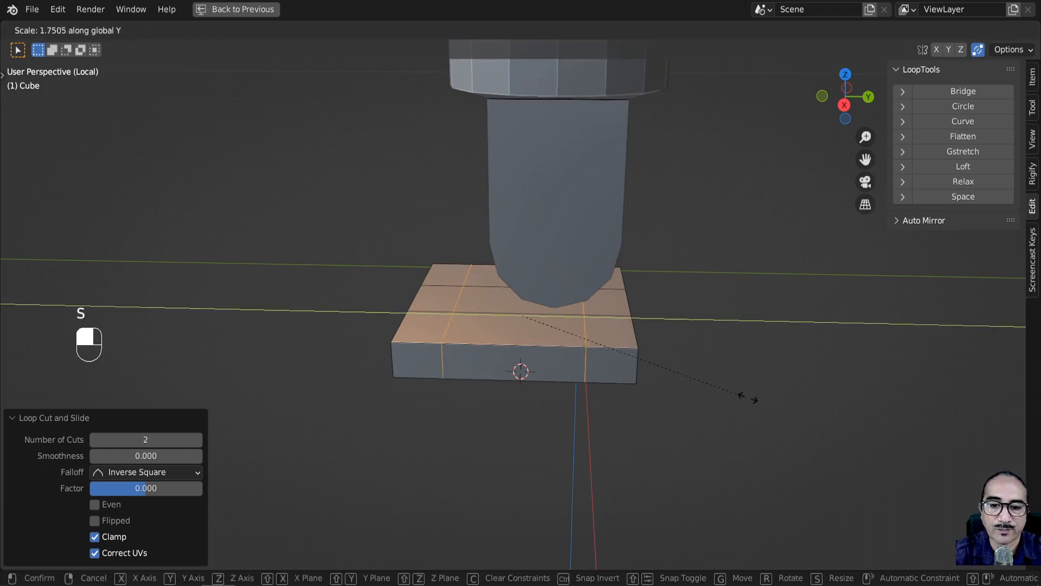
left_click(736, 404)
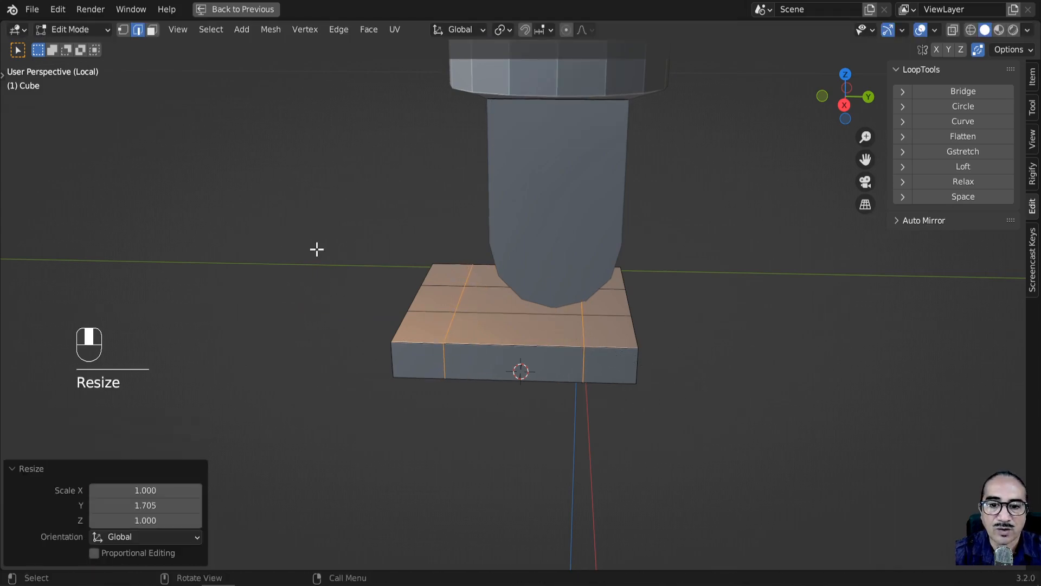
Step: Move the whole slab about 0.002751 m along Y to centre it beneath the shaft's rounded tab
key("Tab")
key("KP_3")
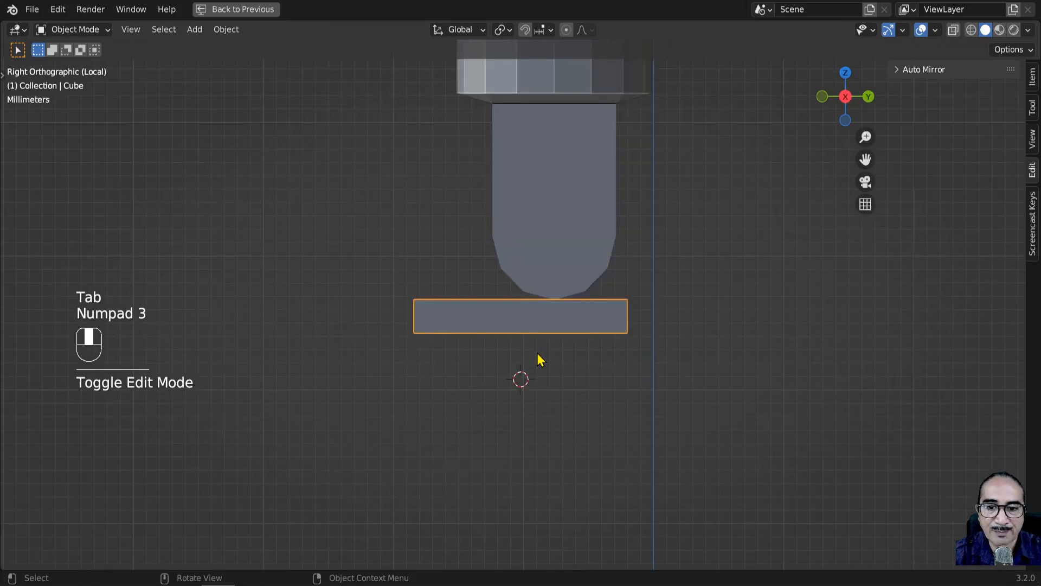
key("g")
key("y")
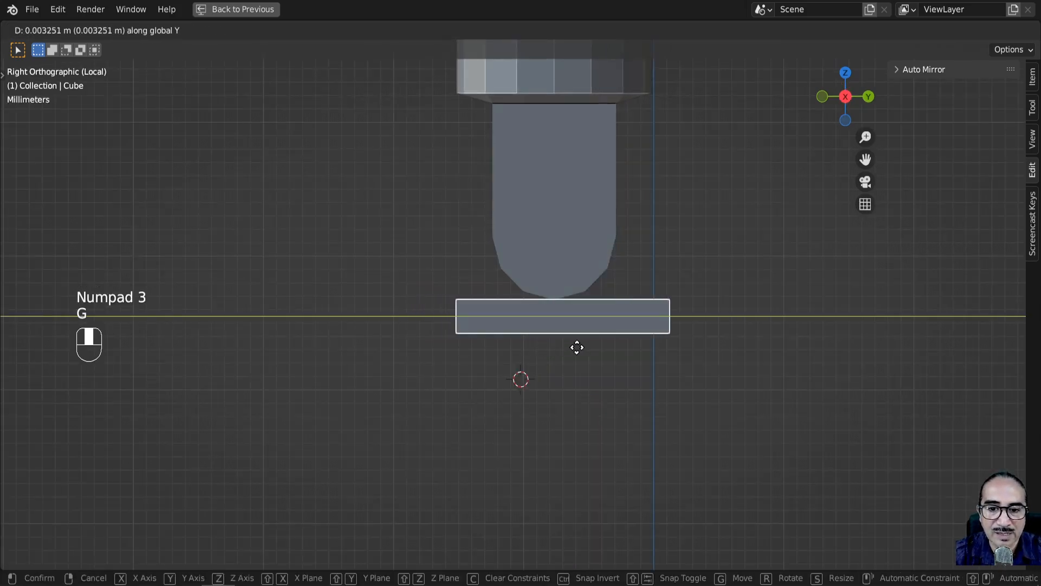
left_click(571, 344)
middle_click_drag(568, 356, 583, 388)
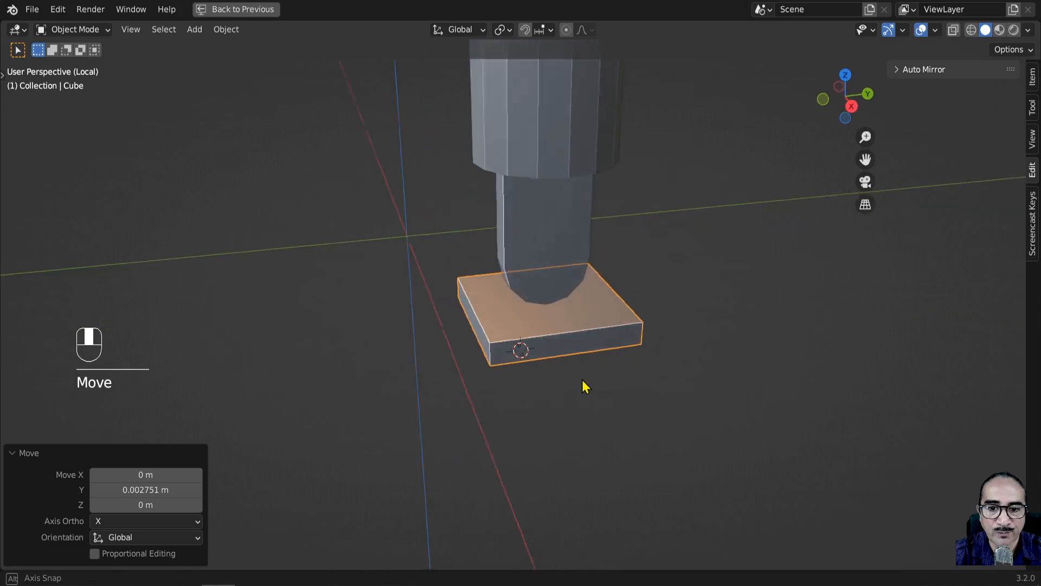
Step: Extrude the two middle top faces on either side of the tab about 0.013898 m upward into uprights
key("Tab")
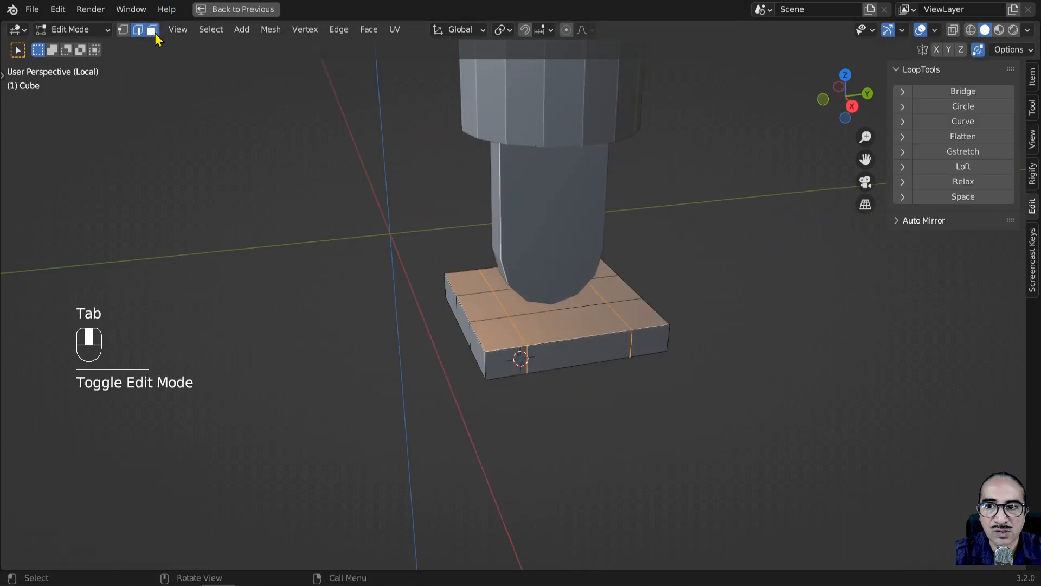
left_click(152, 30)
left_click(541, 346)
middle_click_drag(542, 346, 569, 402)
left_click(451, 293, "shift")
middle_click_drag(451, 293, 648, 438)
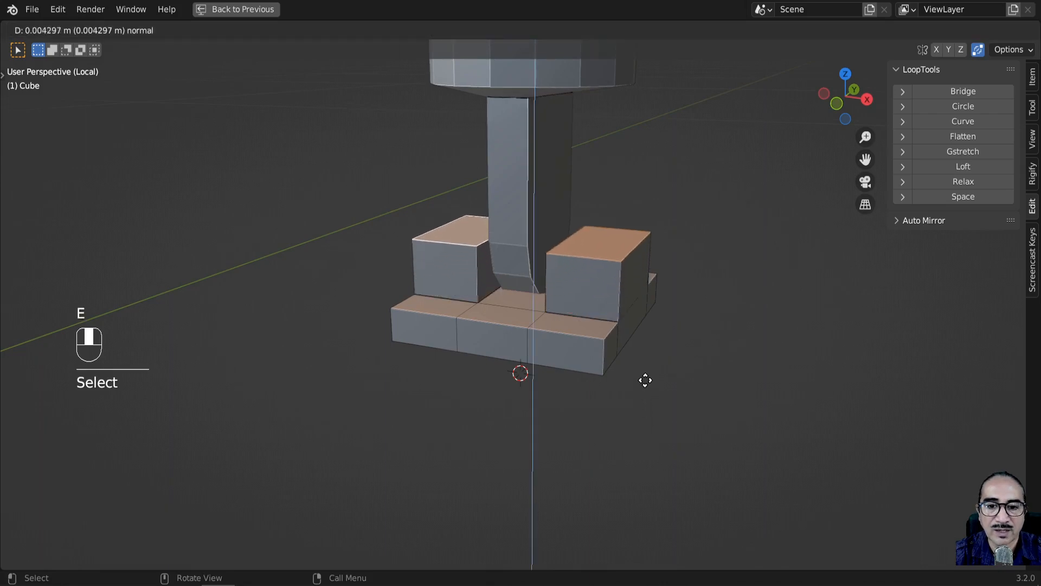
left_click(623, 270)
mouse_move(639, 286)
middle_mouse_down()
mouse_move(592, 272)
mouse_move(514, 278)
mouse_move(651, 279)
middle_mouse_up()
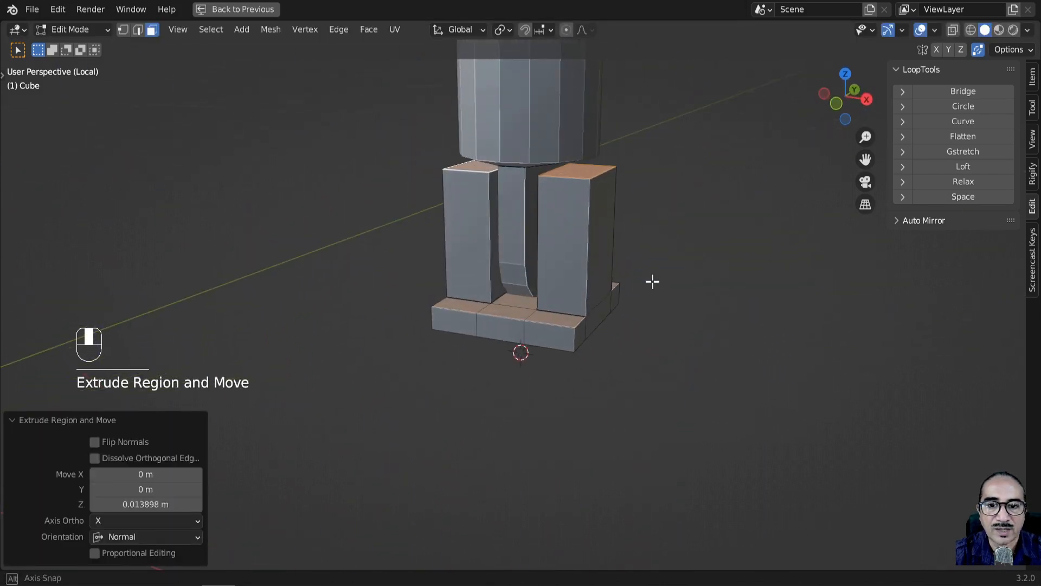
Step: Select the four top edges running along X at the front and back ends of the two uprights
middle_click_drag(490, 339, 476, 303)
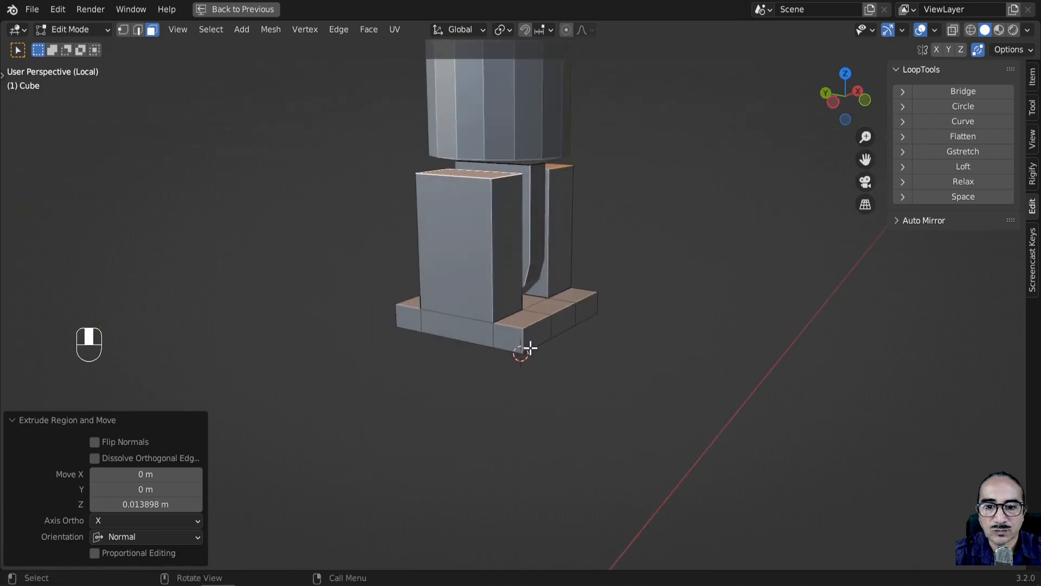
left_click(138, 30)
middle_click_drag(507, 244, 473, 265)
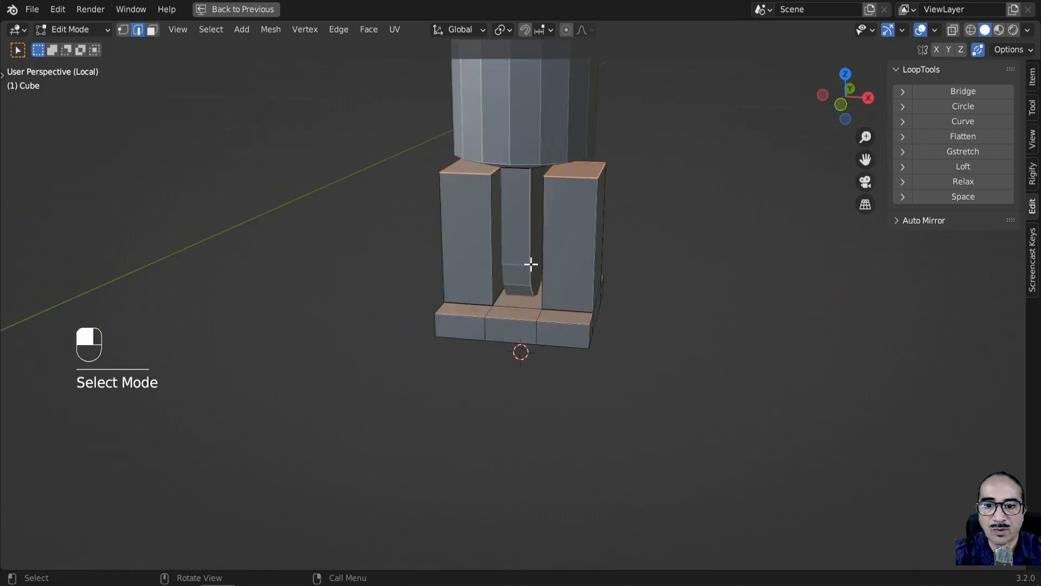
left_click(570, 191)
left_click(463, 178, "shift")
middle_click_drag(711, 223, 574, 208)
left_click(575, 209, "shift")
middle_click_drag(669, 250, 490, 246)
left_click(529, 205, "shift")
middle_click_drag(537, 203, 594, 203)
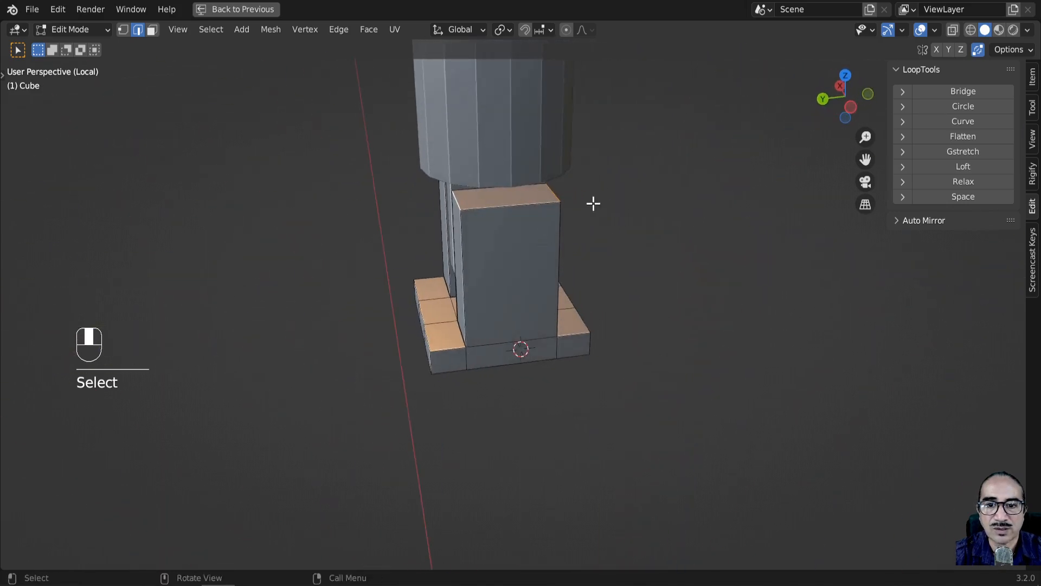
key("ctrl+b")
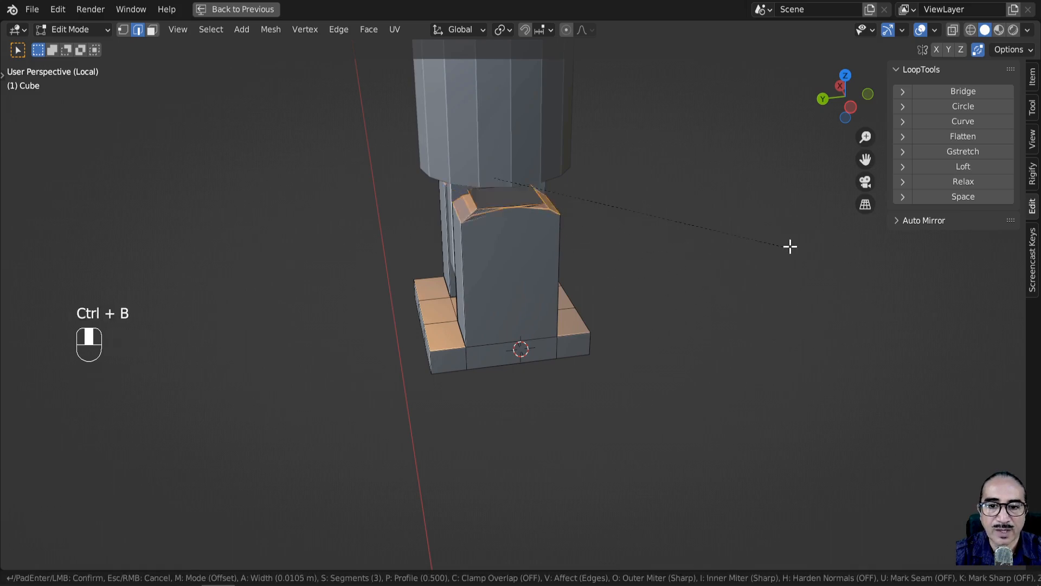
left_click(739, 260)
middle_click_drag(739, 261, 639, 274)
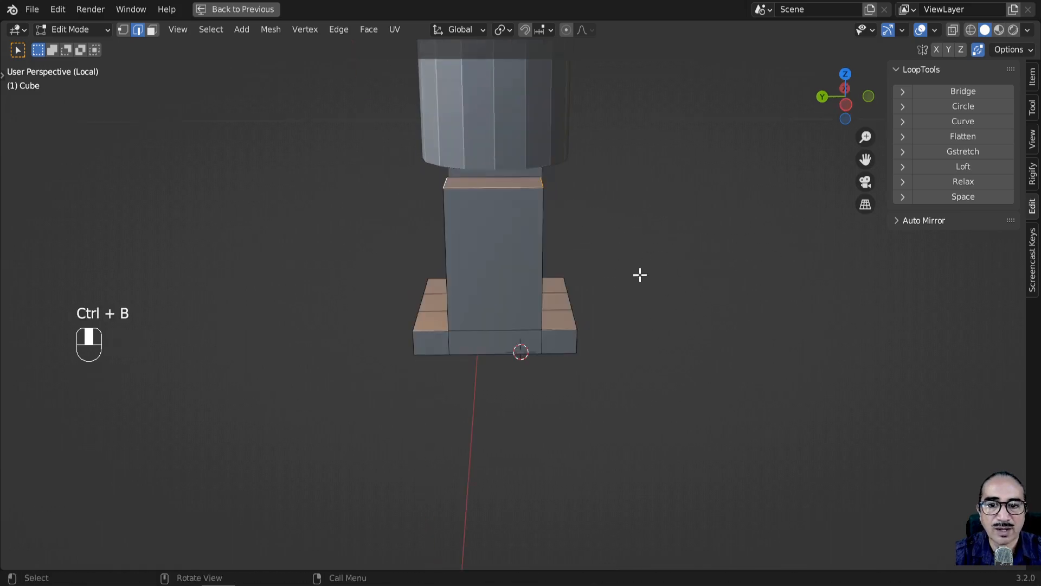
key("ctrl+b")
left_click(512, 197)
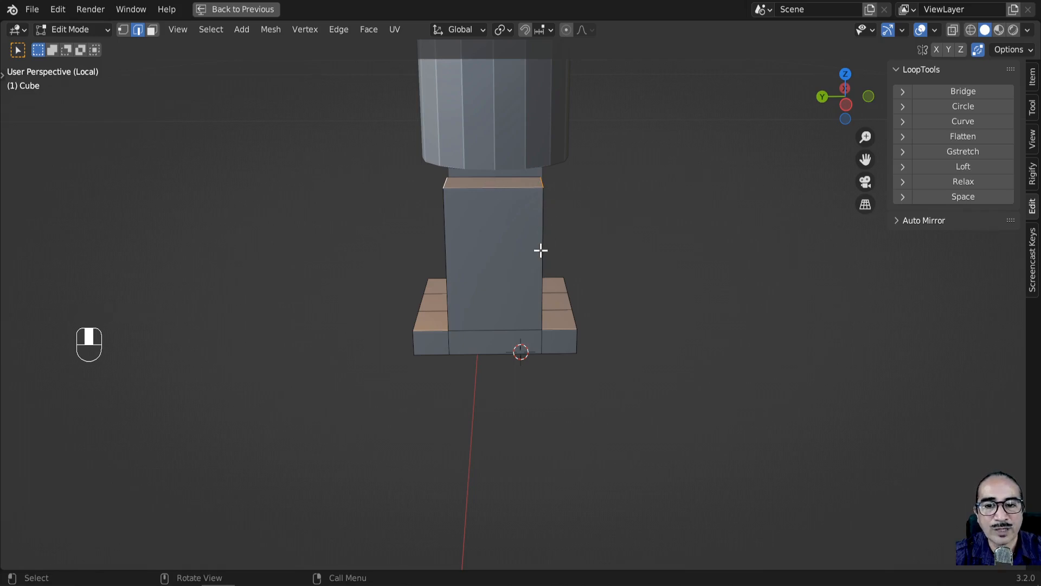
Step: Apply the scale of the slab object in Object Mode
key("Tab")
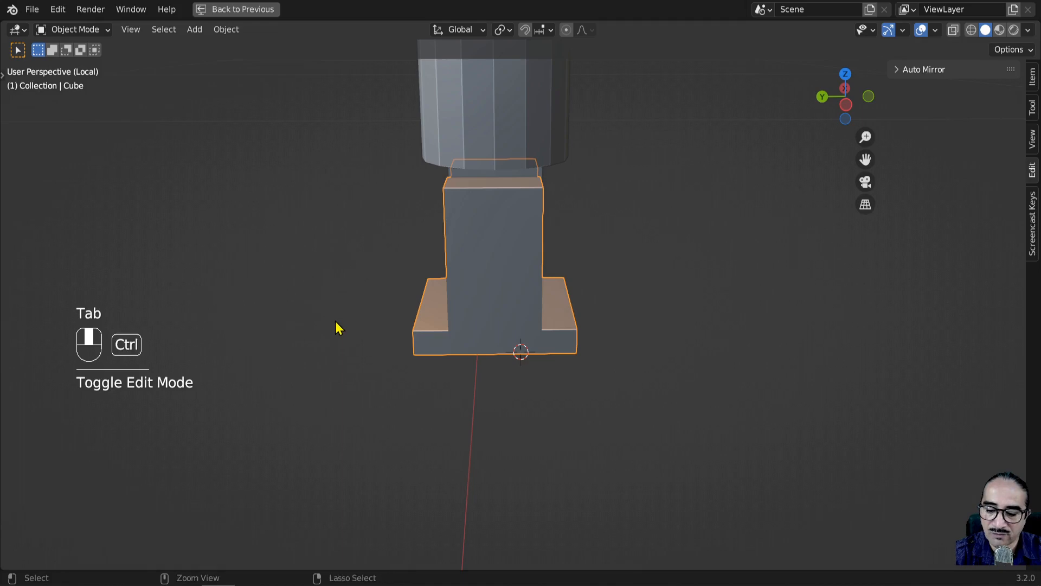
key("ctrl+a")
left_click(272, 320)
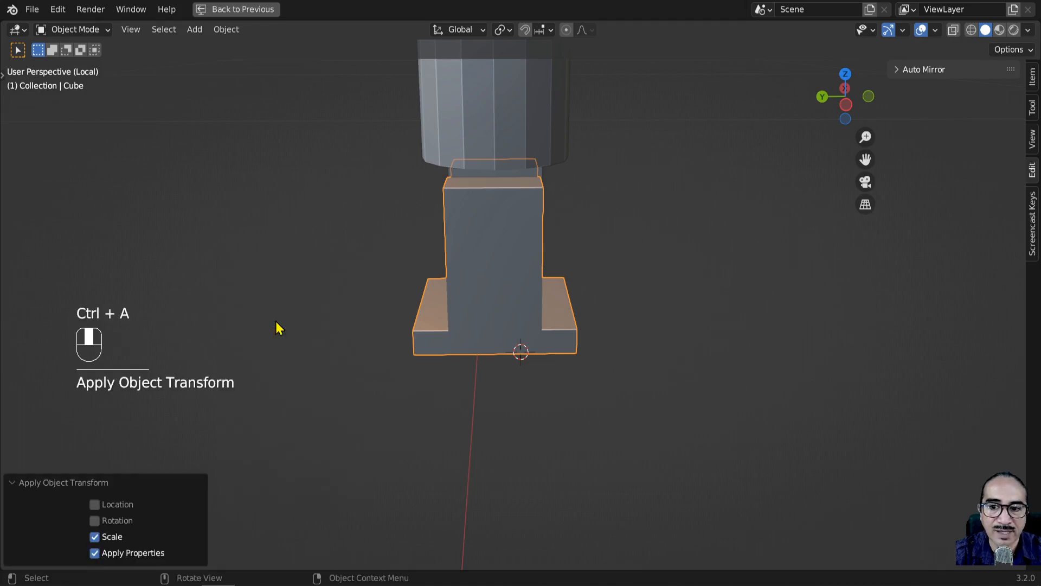
Step: Bevel the selected top edges of both uprights about 0.00405 m with 3 segments to round their tops
key("Tab")
middle_click_drag(500, 246, 574, 388)
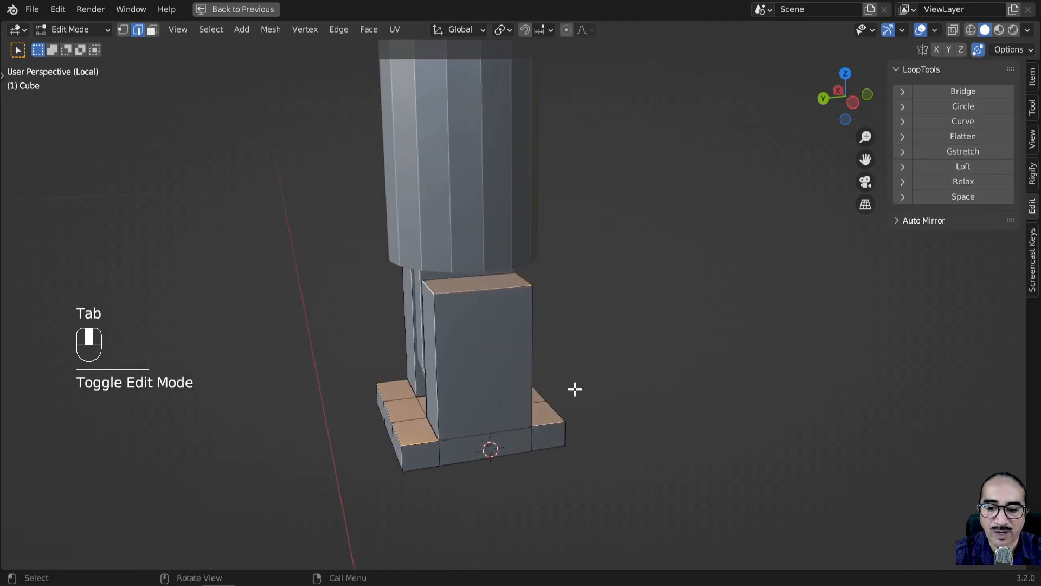
key("ctrl+b")
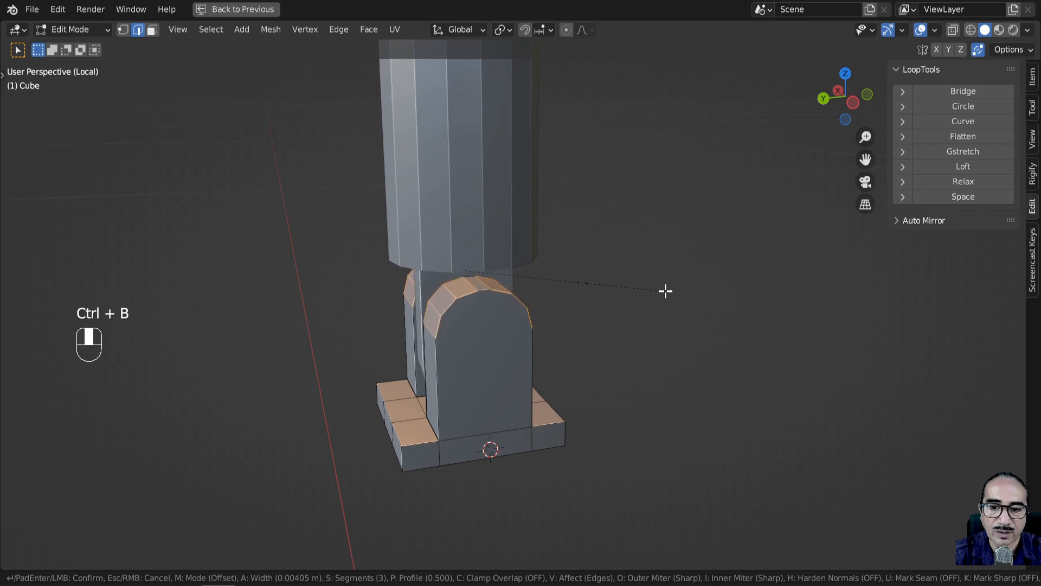
left_click(664, 291)
scroll(495, 330, "up", 4)
scroll(457, 306, "down", 2)
middle_click_drag(457, 306, 509, 314)
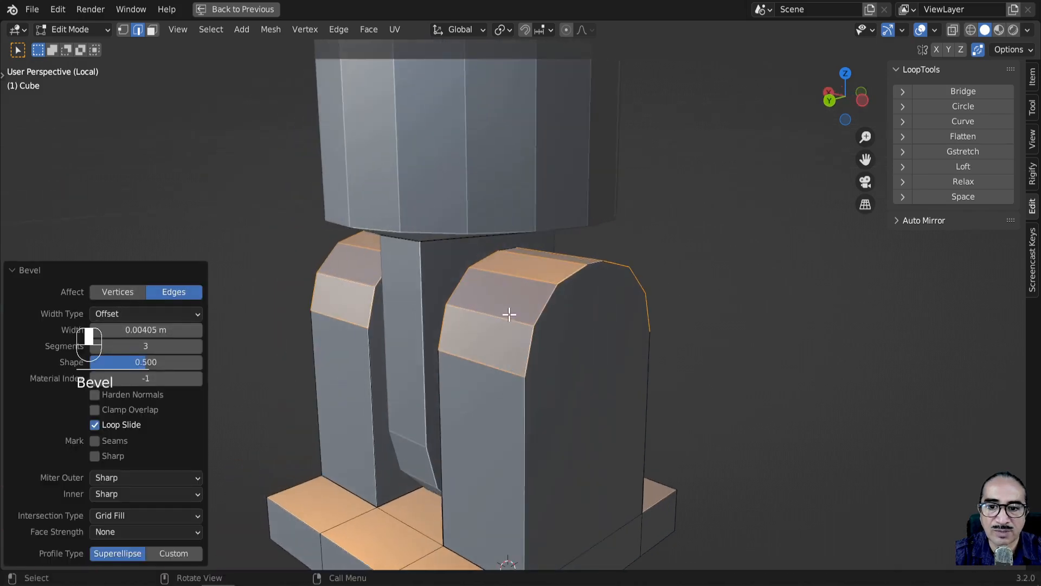
Step: Set the pivot to Individual Origins and inset the outer side faces of both uprights about 0.003303 m
left_click(153, 30)
left_click(568, 357)
middle_click_drag(567, 360, 371, 151)
left_click(597, 325, "shift")
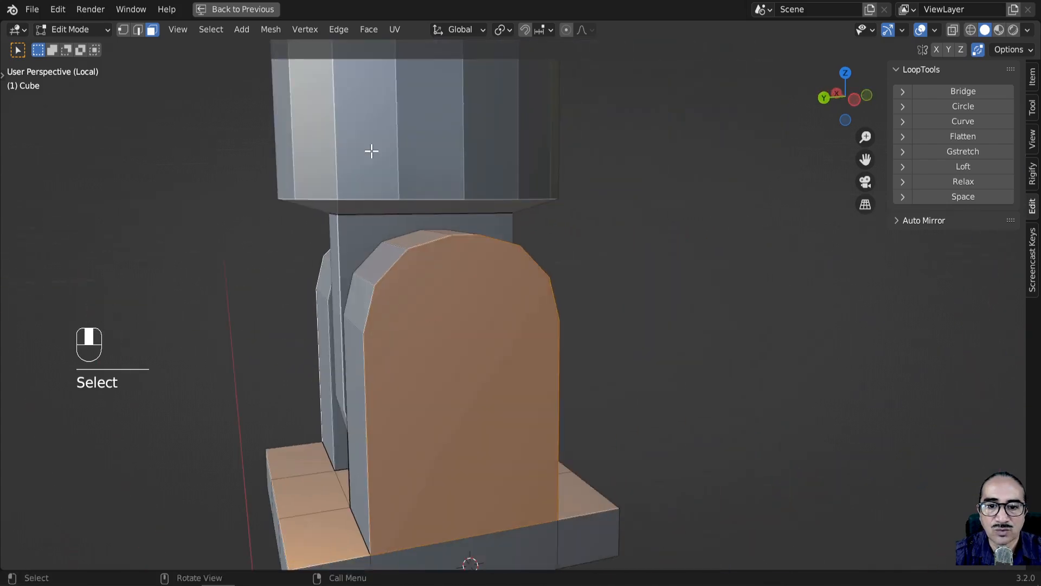
left_click(506, 29)
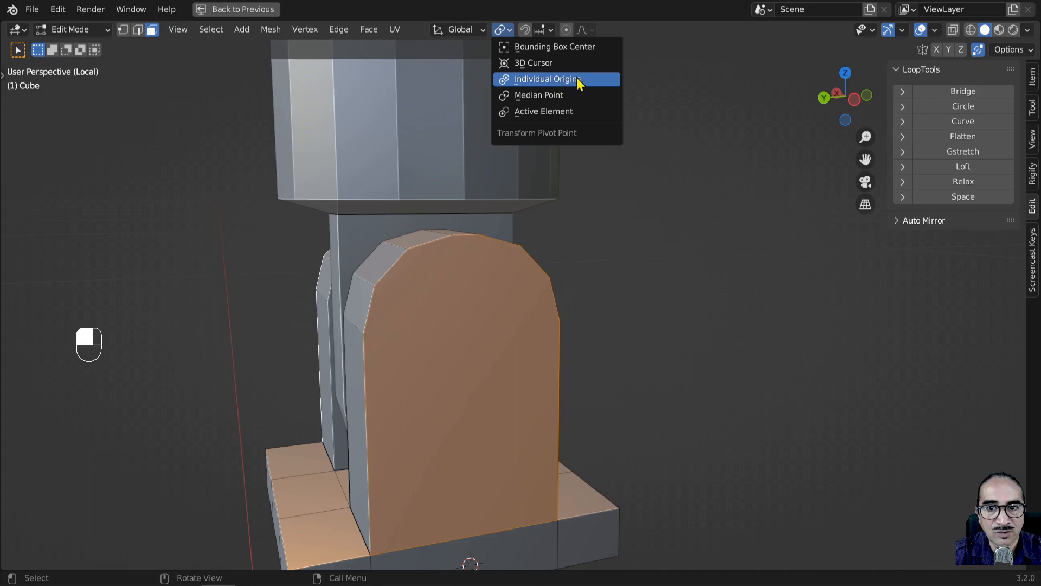
left_click(566, 80)
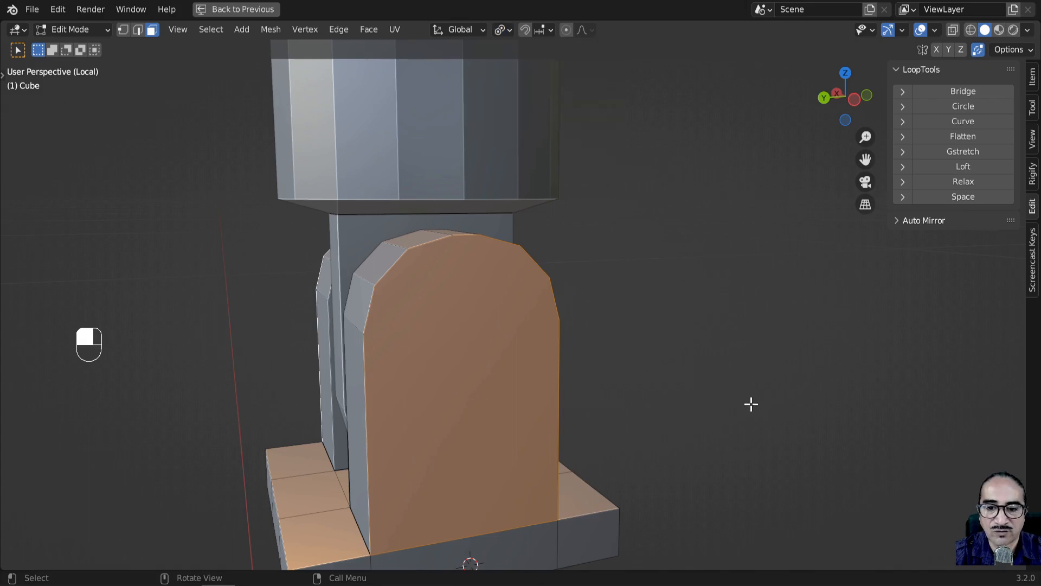
key("i")
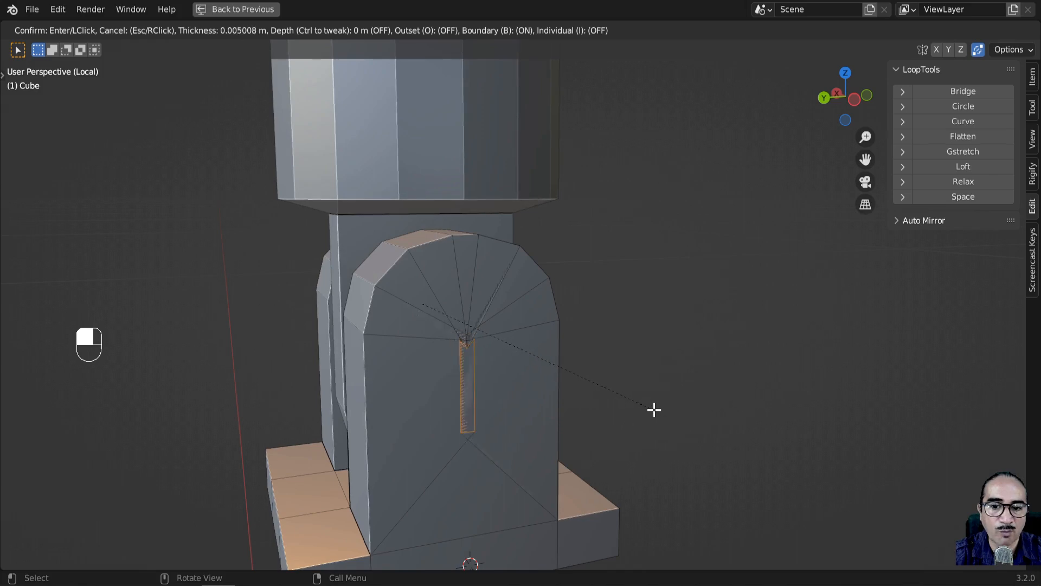
left_click(702, 439)
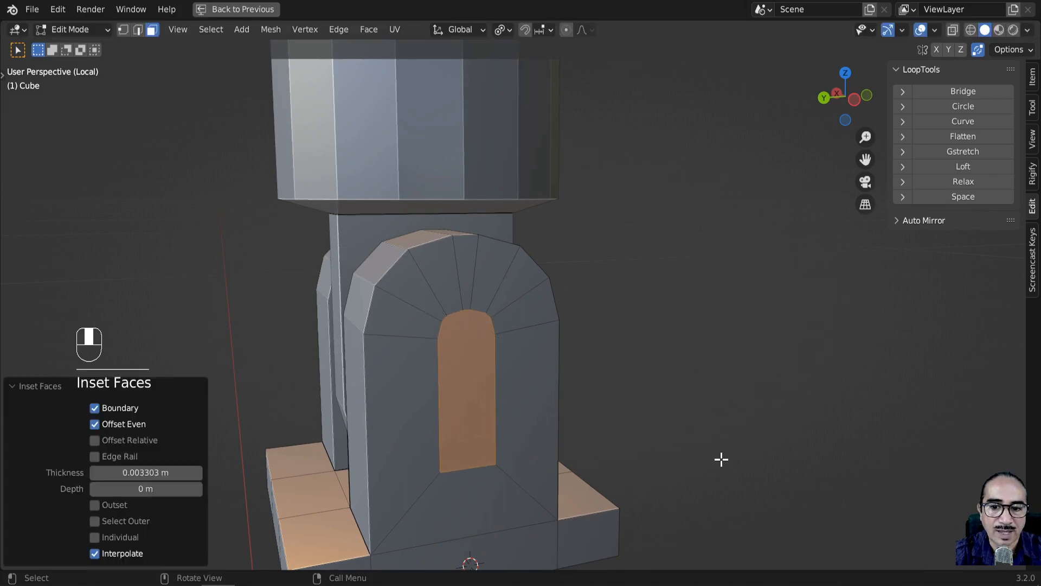
Step: Scale the inset faces to about 0.370 along Z in the right orthographic view
key("KP_1")
key("KP_3")
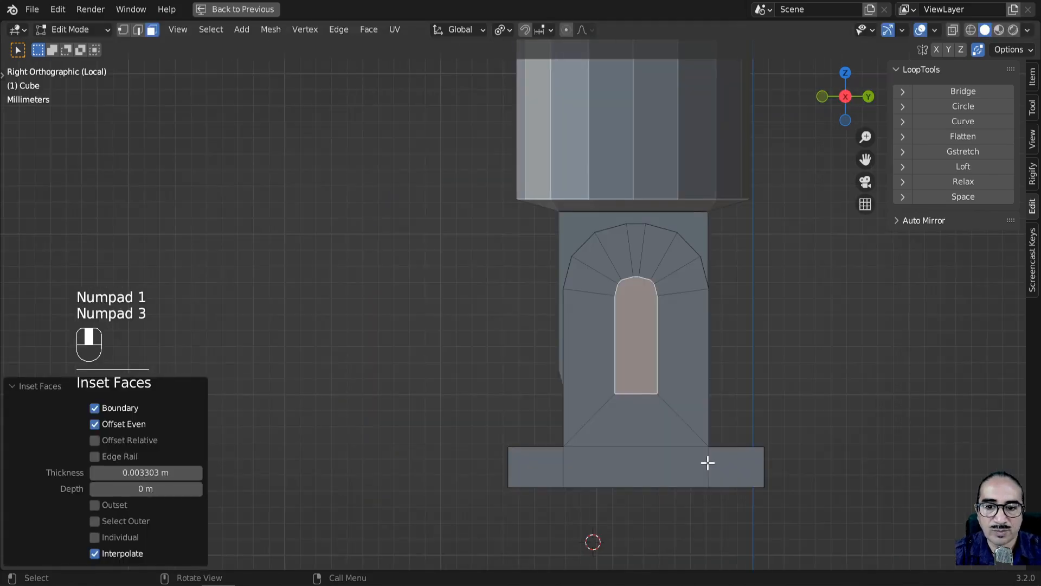
key("s")
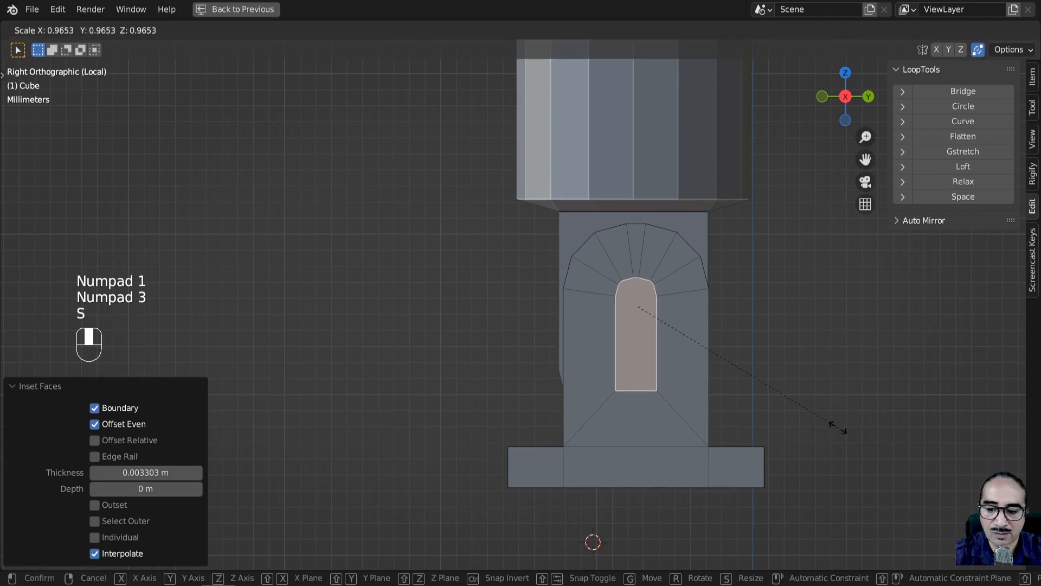
key("z")
left_click(701, 369)
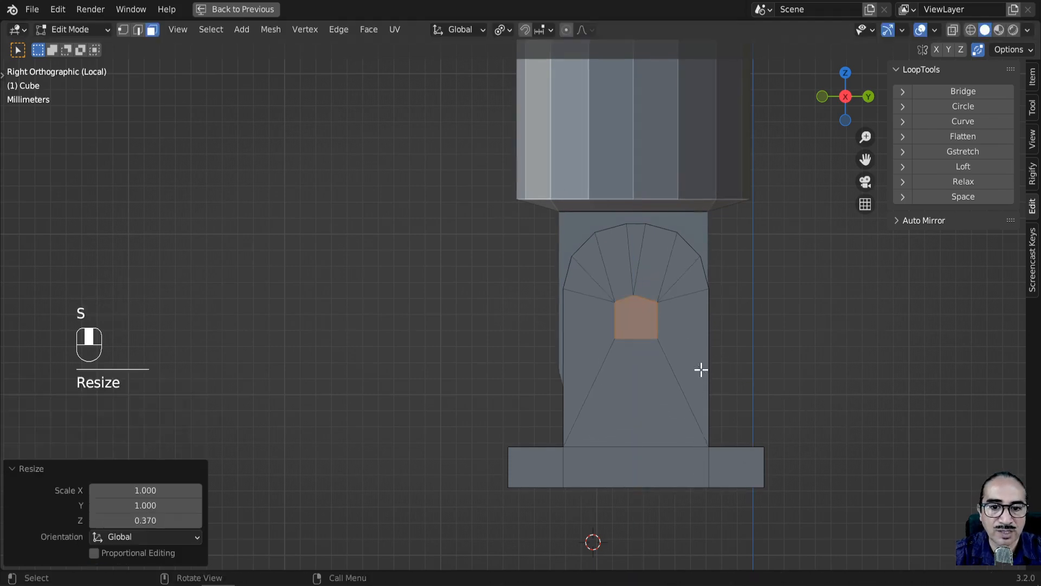
Step: Adjust the height of the inset faces, shifting them about 0.000041 m up and about 0.000503 m down along Z
middle_click_drag(514, 428, 643, 414)
key("g")
key("z")
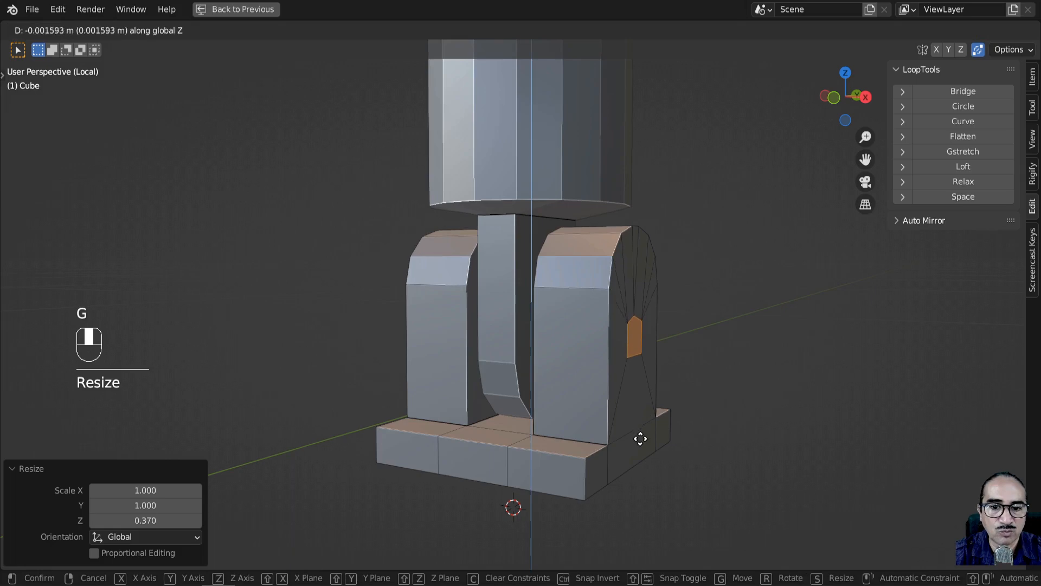
left_click(631, 415)
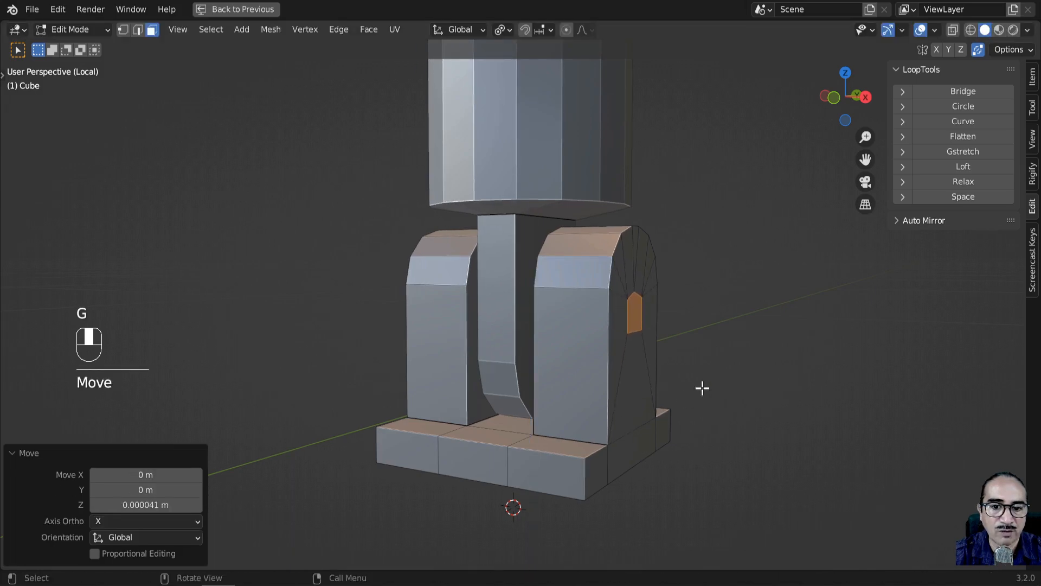
middle_click_drag(702, 388, 555, 395)
key("g")
key("z")
left_click(673, 375)
key("g")
left_click(672, 378)
middle_click_drag(672, 381, 542, 385)
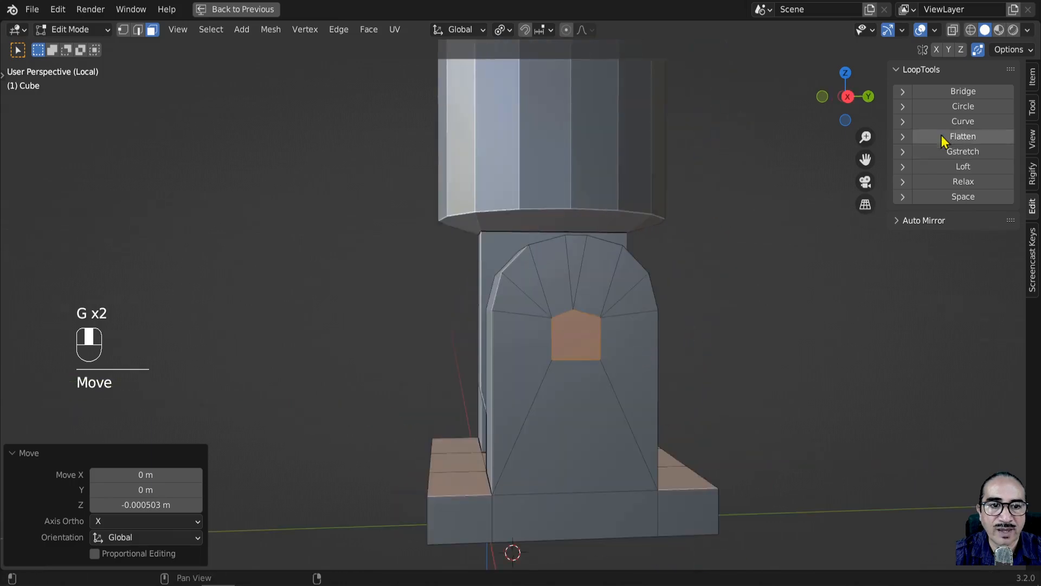
Step: Try to round the inset faces with the LoopTools Circle operation, and undo it together with the preceding vertical adjustment
left_click(960, 106)
middle_click_drag(698, 389, 597, 373)
scroll(598, 373, "up", 2)
middle_click_drag(524, 385, 570, 377)
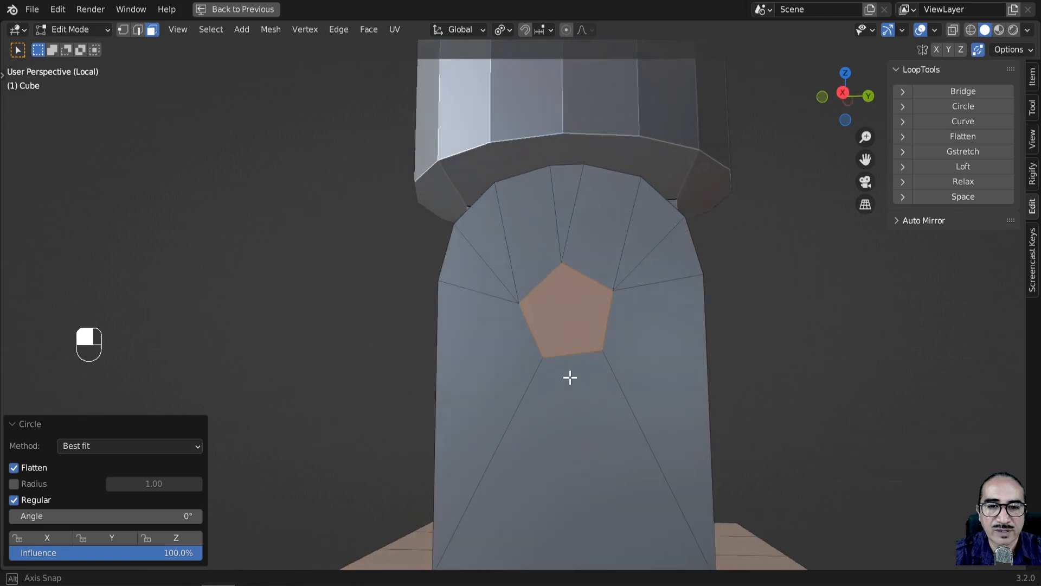
middle_click_drag(567, 377, 491, 392)
key("ctrl+z")
key("ctrl+z")
key("ctrl+z")
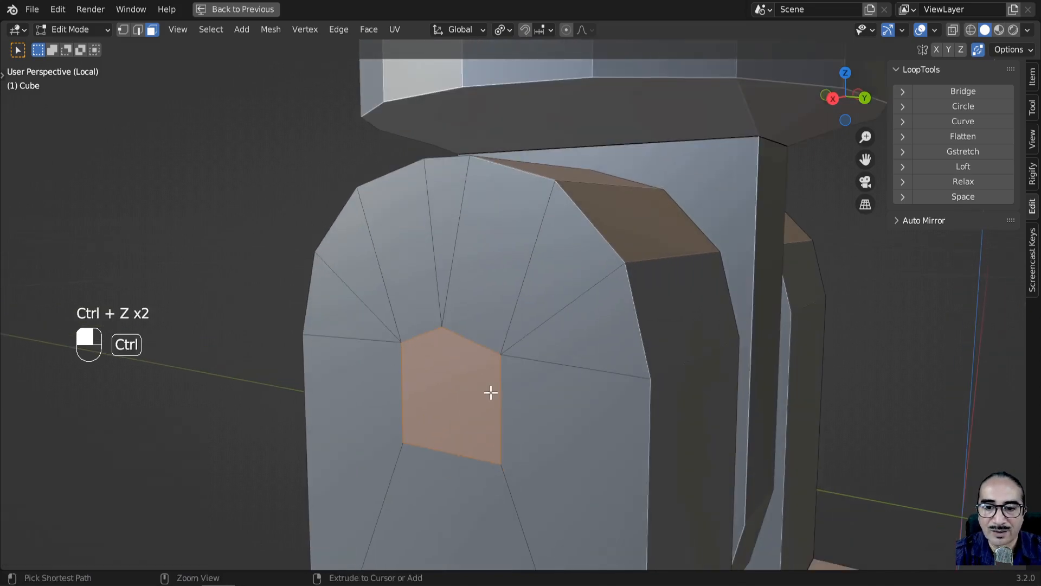
Step: Undo the vertical scaling of the inset faces and turn off automatic merging of vertices
key("ctrl+z")
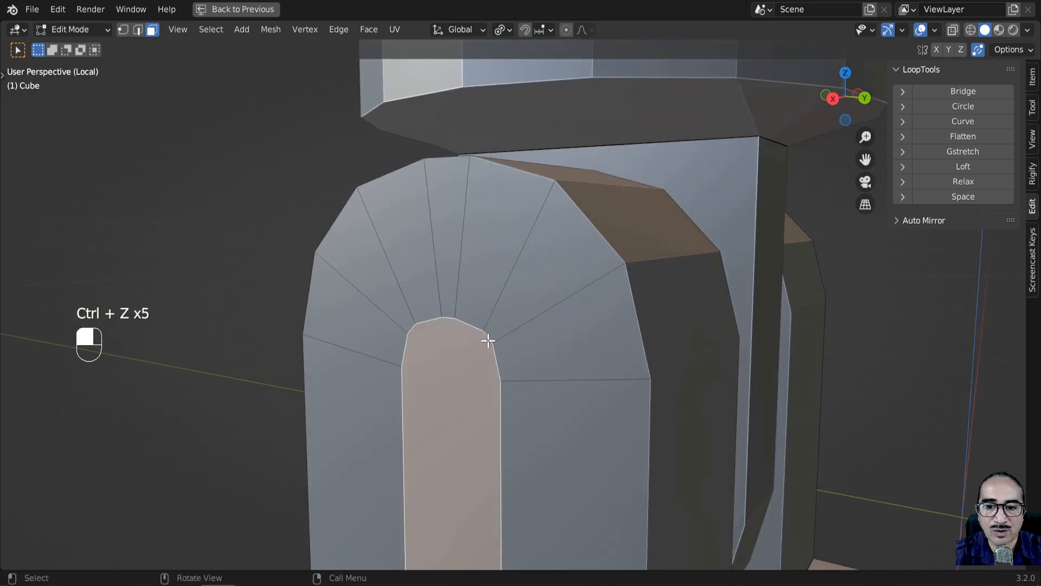
middle_click_drag(502, 341, 532, 407)
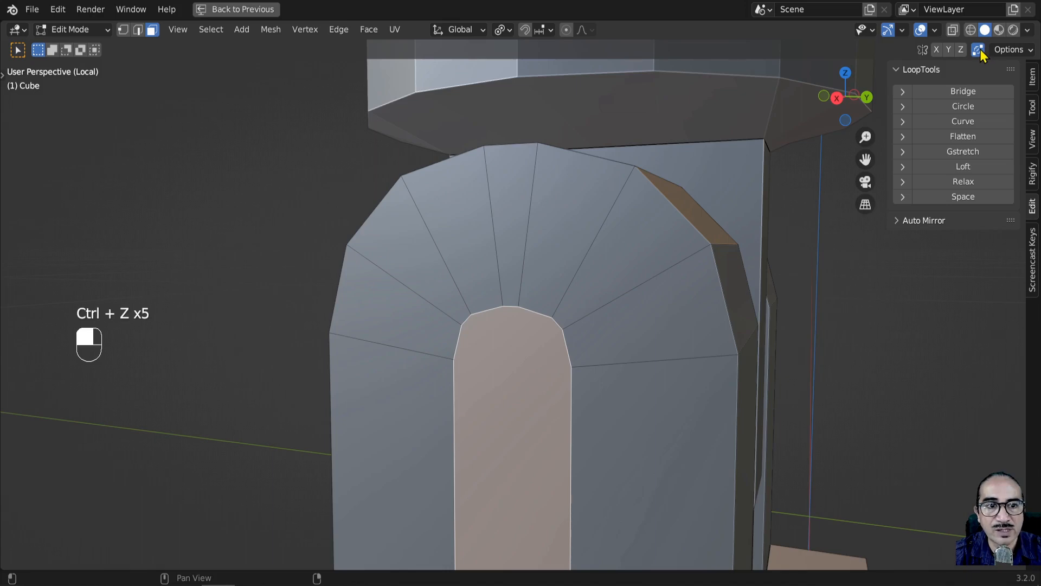
scroll(633, 366, "down", 3)
Step: Scale the inset faces to 0.414 along Z and shift them slightly up along global Z
key("s")
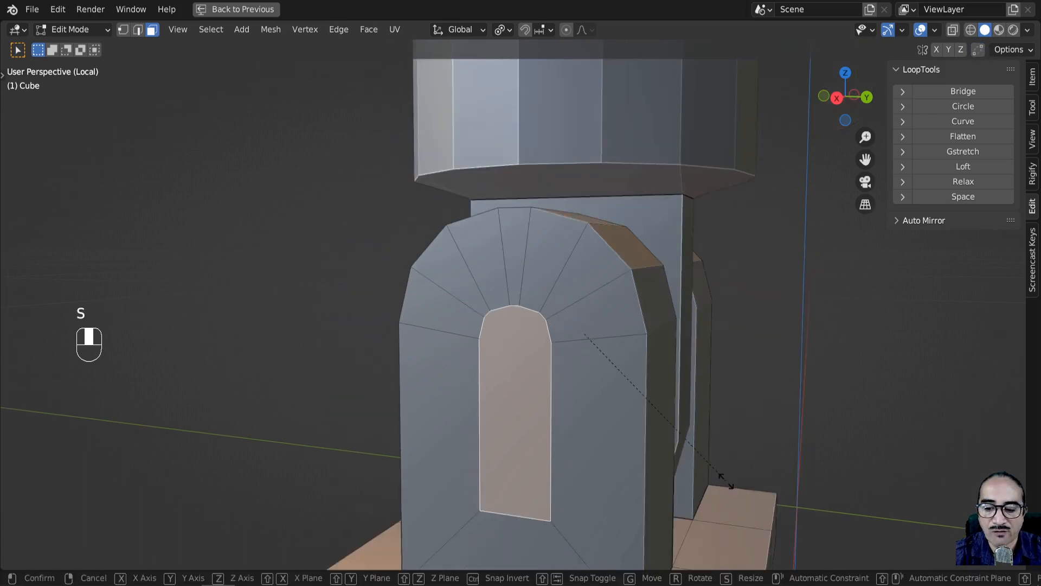
key("z")
left_click(618, 412)
key("g")
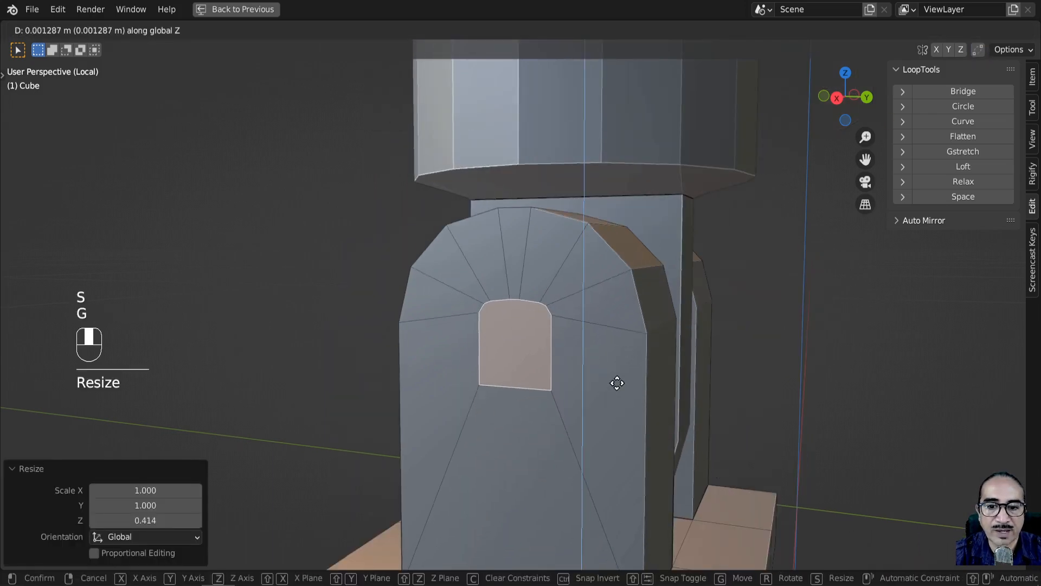
left_click(618, 390)
Step: Round the inset faces on both uprights with the LoopTools Circle operation
middle_click_drag(736, 350, 682, 389)
left_click(962, 107)
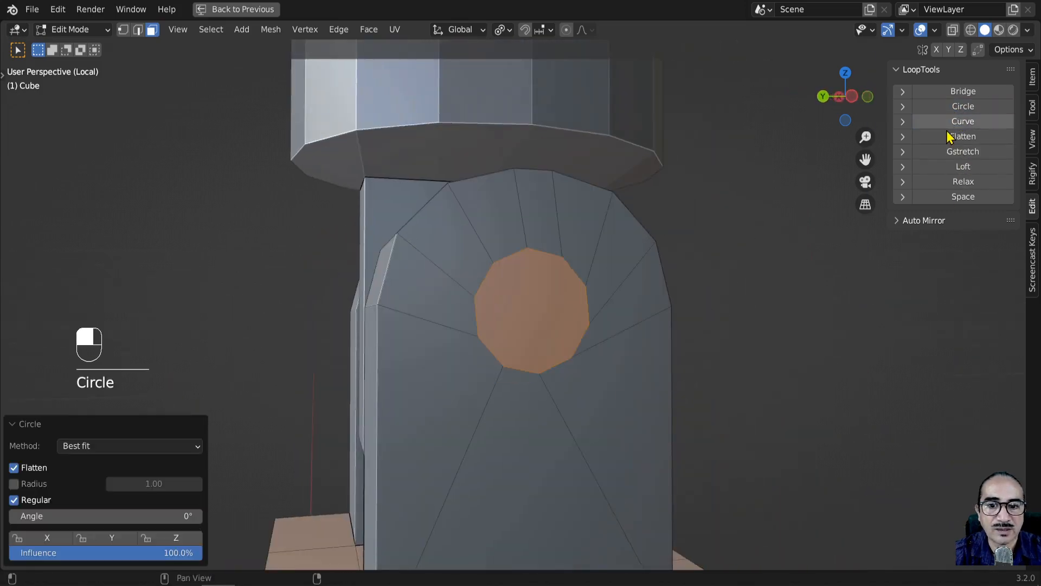
middle_click_drag(682, 379, 657, 384)
Step: Rotate the round faces by about -13.8° and 2.63° in the right orthographic view to align their corners with the arch
key("KP_1")
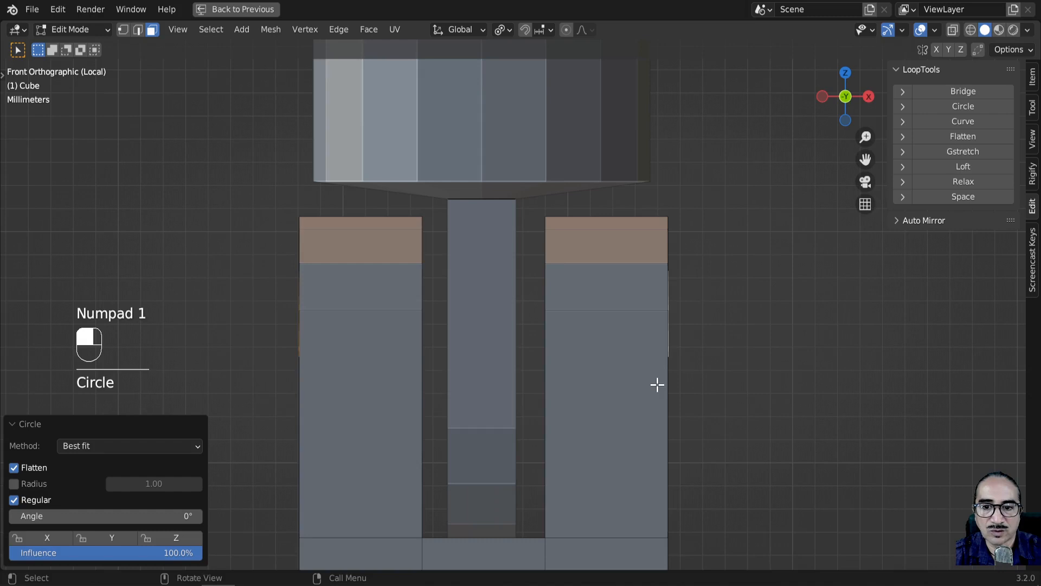
key("KP_3")
scroll(658, 384, "up", 2)
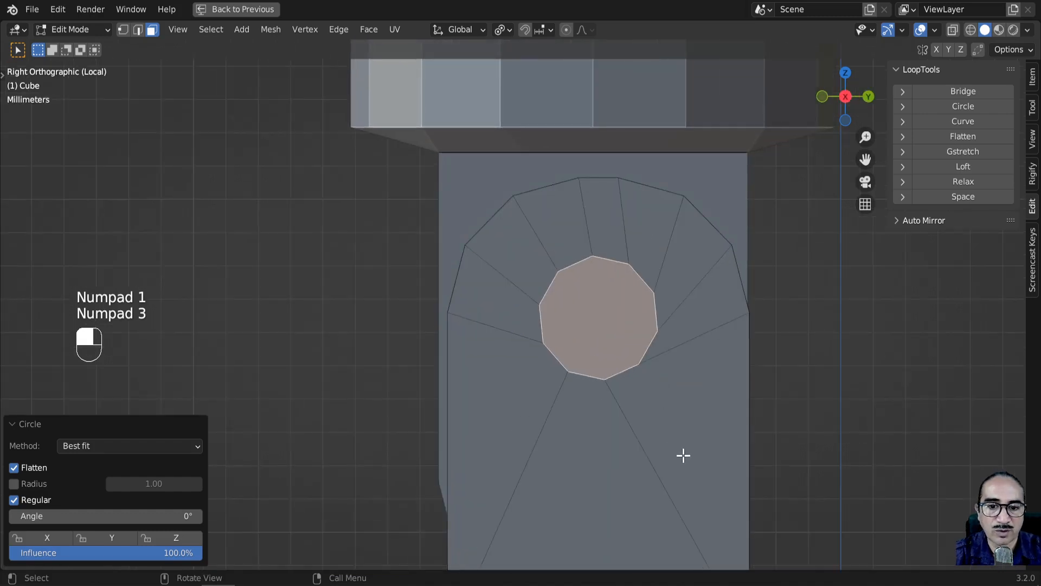
key("r")
left_click(678, 371)
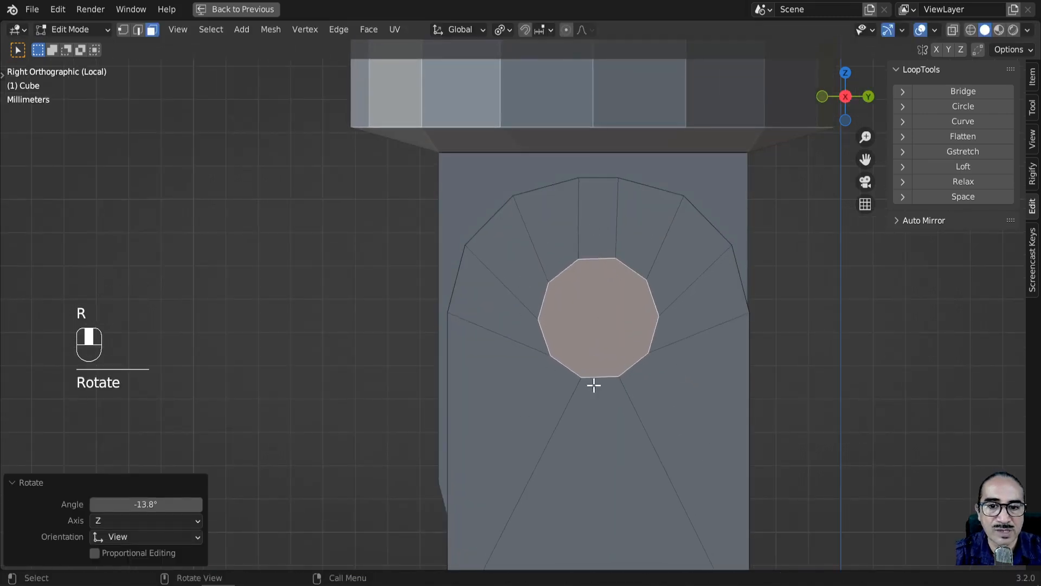
key("r")
left_click(721, 343)
Step: Extrude the round faces outward from both uprights by about 0.001 m and leave mesh editing
middle_click_drag(714, 391, 666, 418)
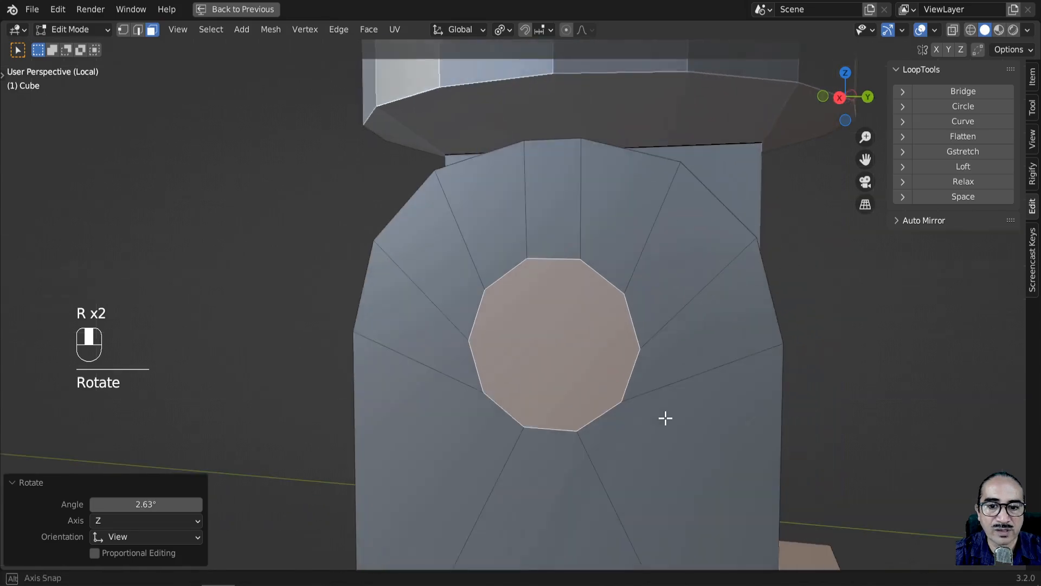
middle_click_drag(731, 459, 639, 446)
key("e")
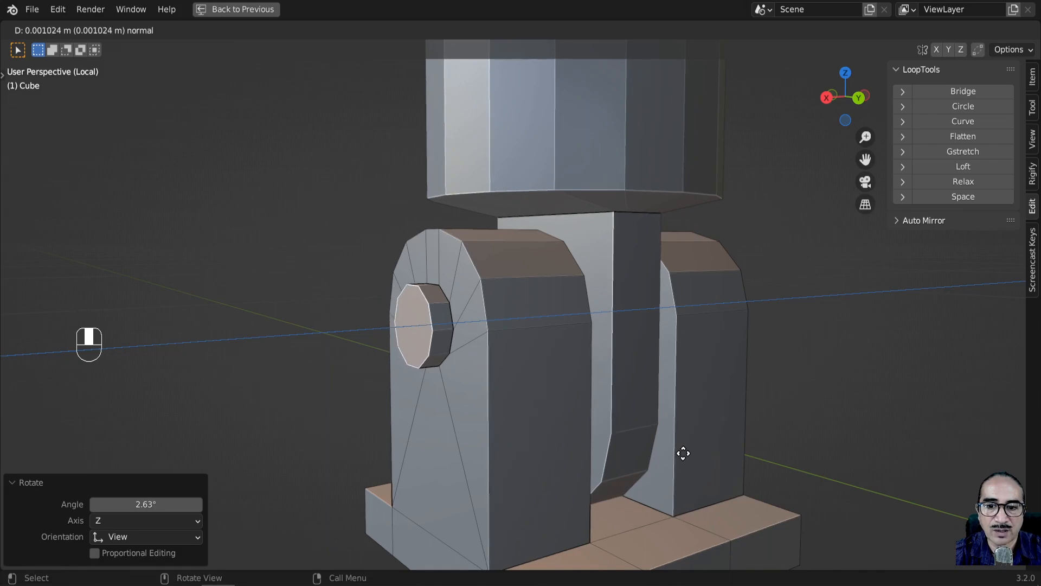
left_click(687, 451)
key("Tab")
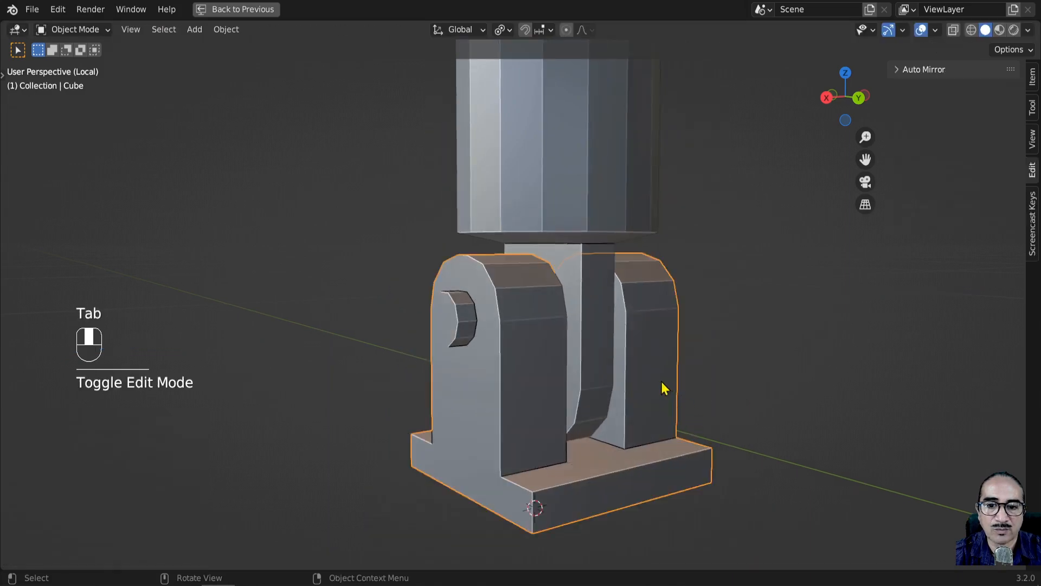
middle_click_drag(663, 387, 539, 383)
Step: Extrude the end faces of the round bosses in place and scale them to 0.414
key("Tab")
scroll(498, 363, "up", 5)
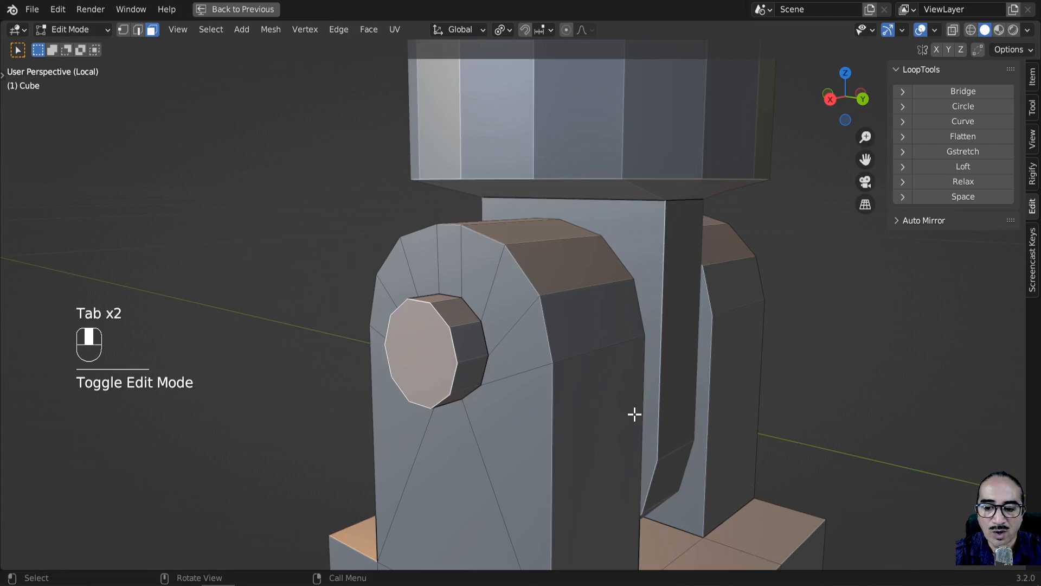
key("e")
key("s")
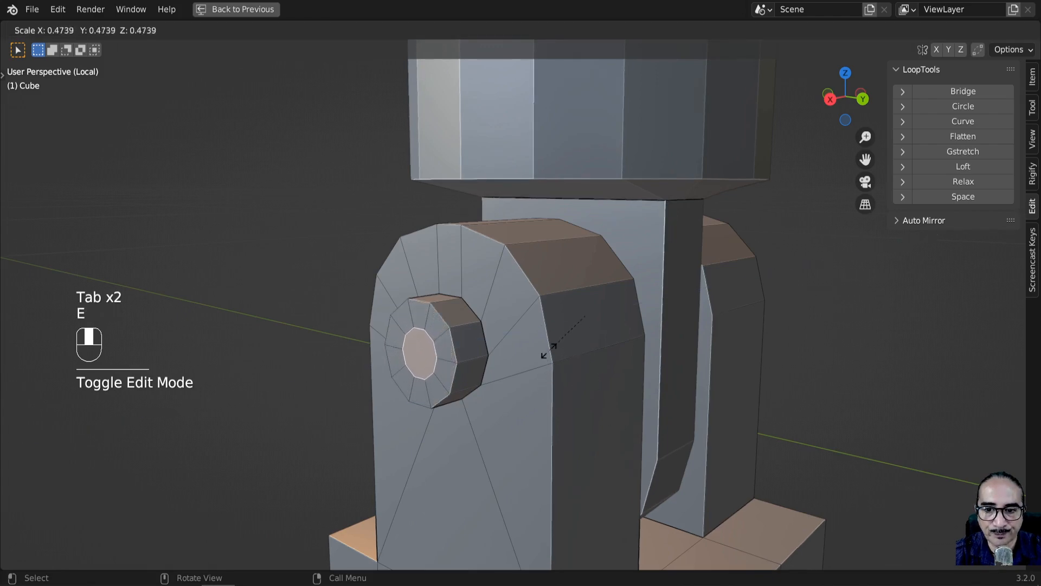
left_click(567, 357)
Step: Extrude the small end faces outward by about 0.000654 m and another 0.000102 m, and inset them about 0.000406 m
key("e")
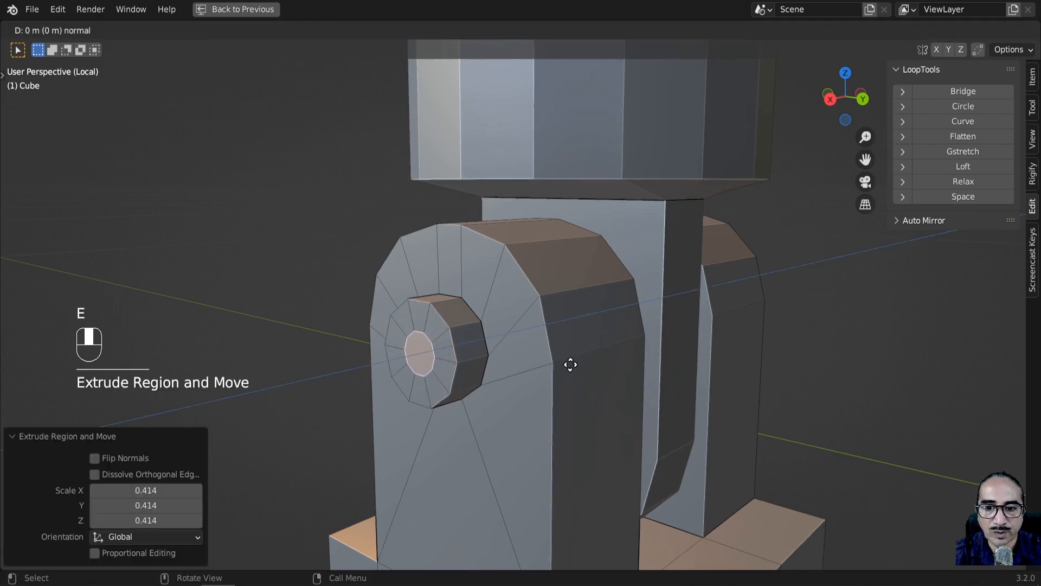
left_click(570, 364)
key("e")
left_click(558, 365)
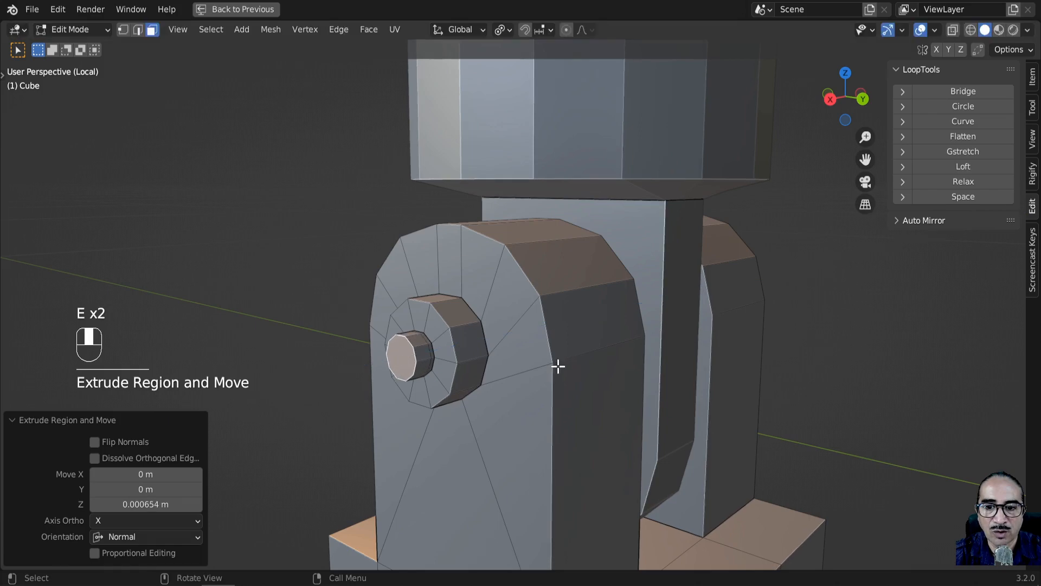
scroll(550, 376, "up", 2)
left_click(559, 386)
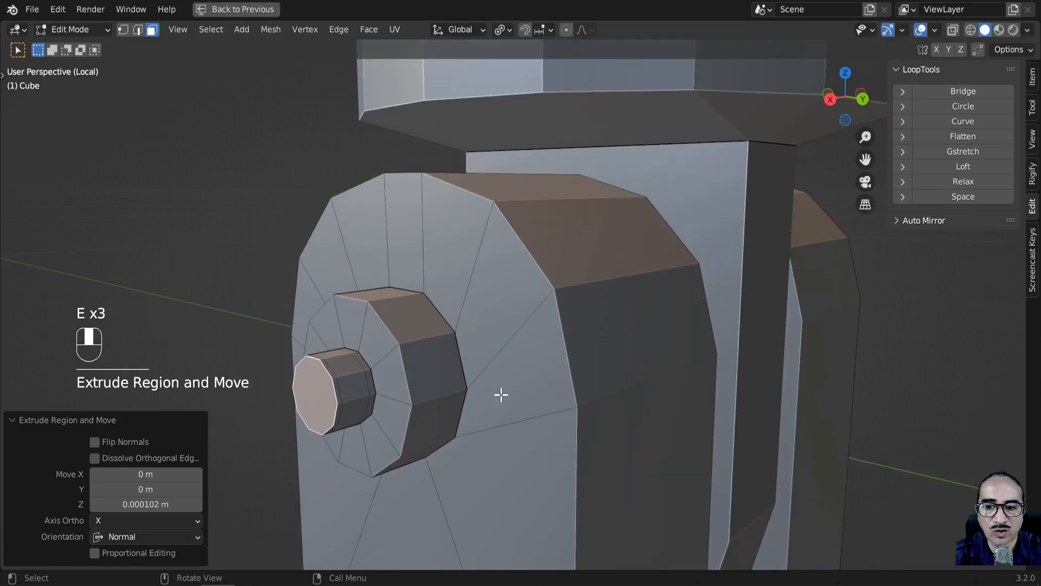
key("i")
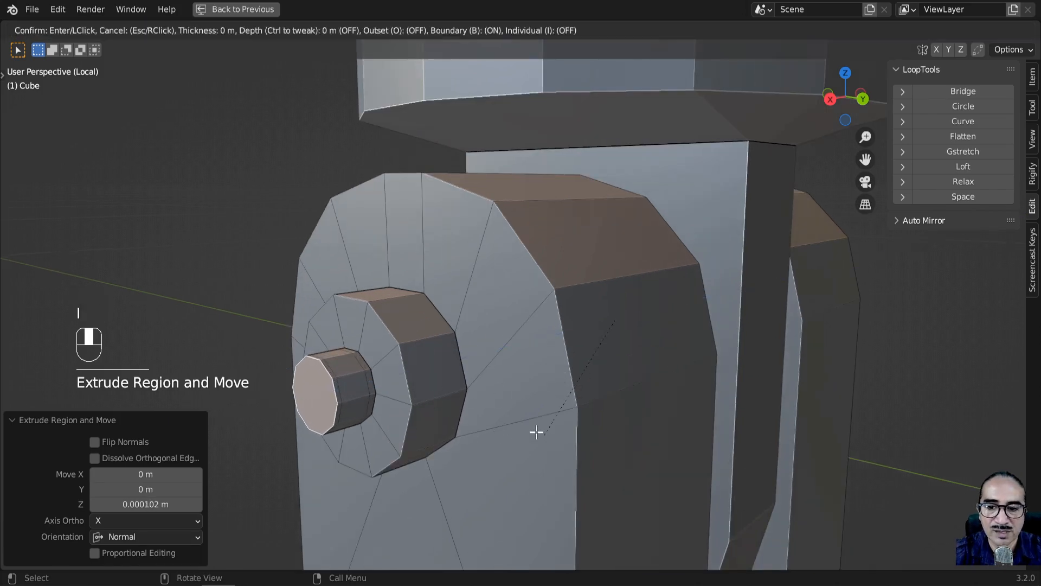
left_click(647, 405)
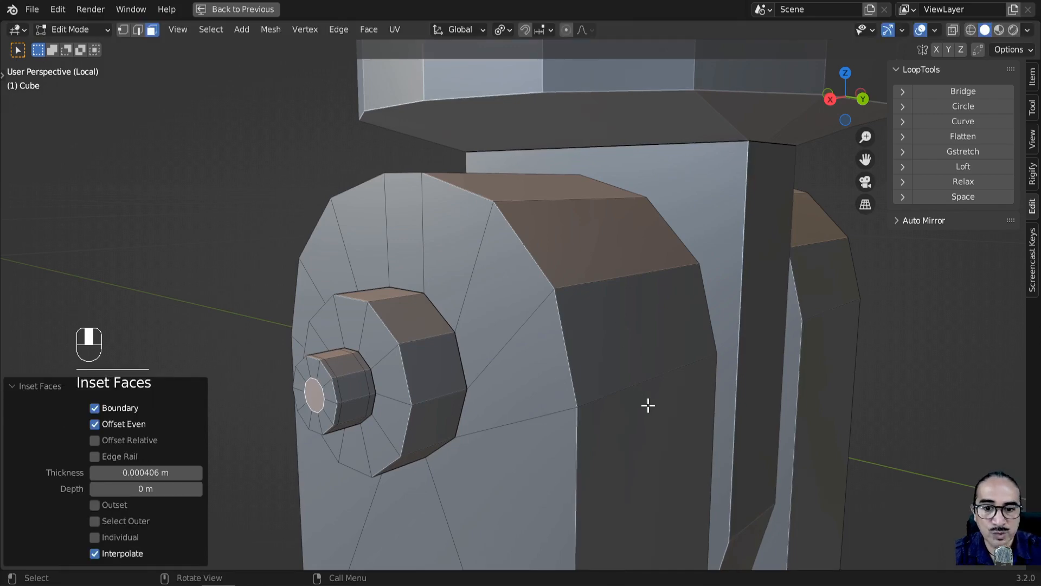
Step: Try to merge both pins' inset faces together at center, undoing each attempt
key("m")
left_click(645, 407)
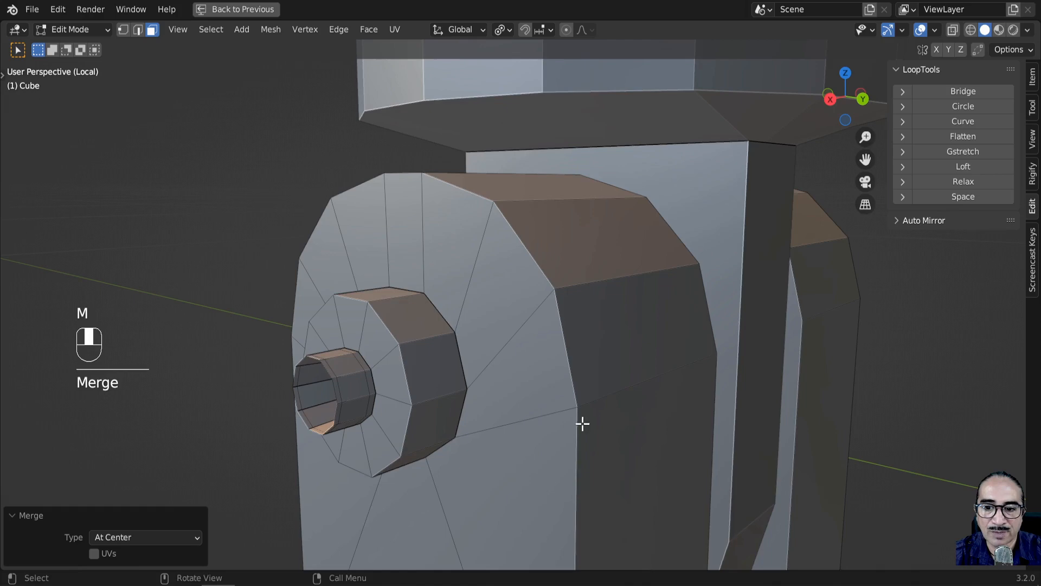
key("ctrl+z")
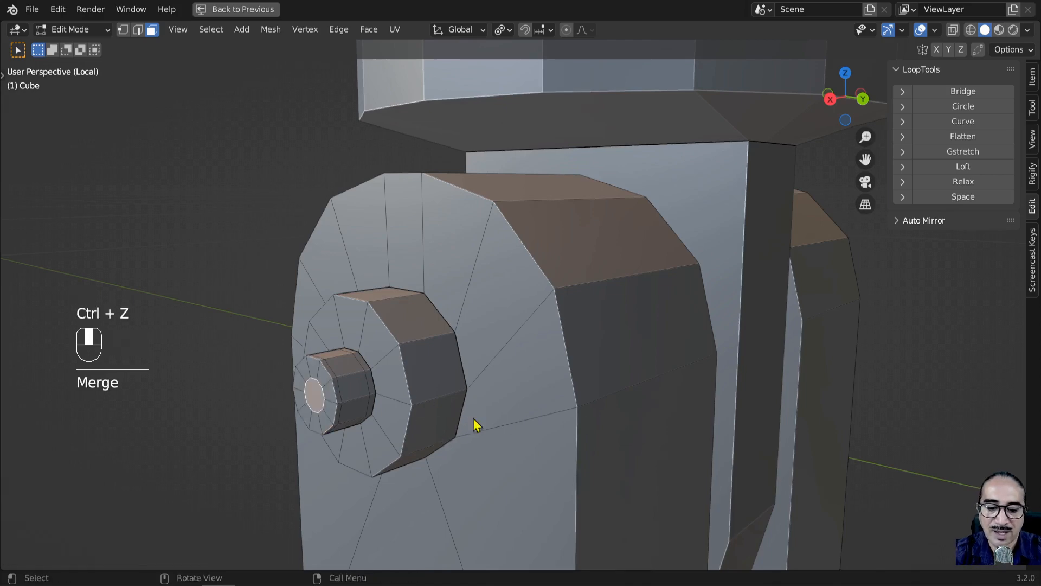
key("m")
left_click(428, 419)
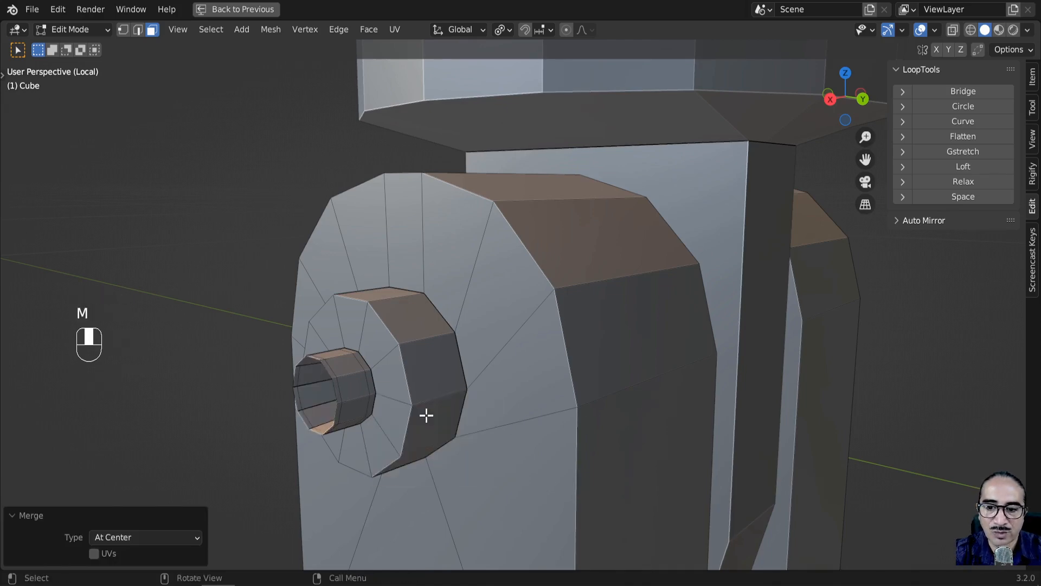
key("ctrl+z")
Step: Merge the inset face of each pin separately at its own center and leave mesh editing
middle_click_drag(425, 414, 595, 392)
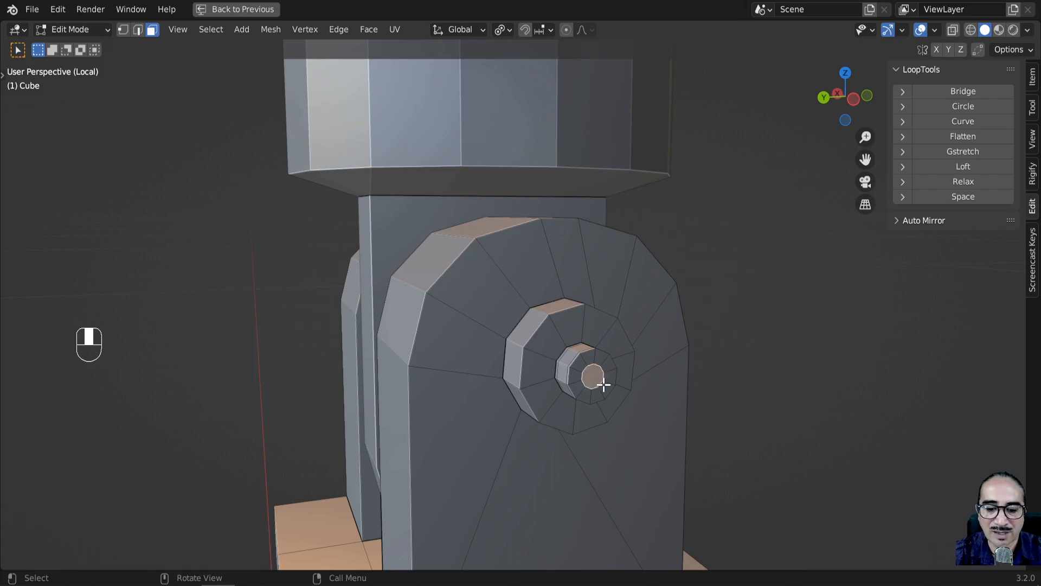
key("m")
left_click(554, 384)
middle_click_drag(367, 395, 414, 333)
left_click(404, 324)
key("m")
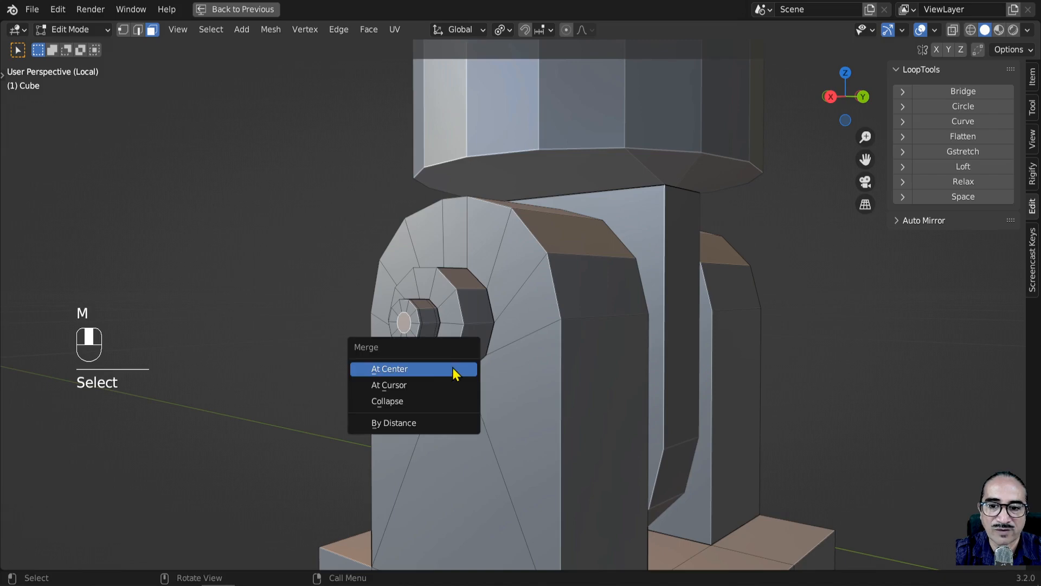
left_click(417, 372)
scroll(592, 384, "down", 5)
key("Tab")
Step: Exit the local view, select the cylindrical shaft together with the bracket, and scale both by 2.012
middle_click_drag(604, 388, 559, 386)
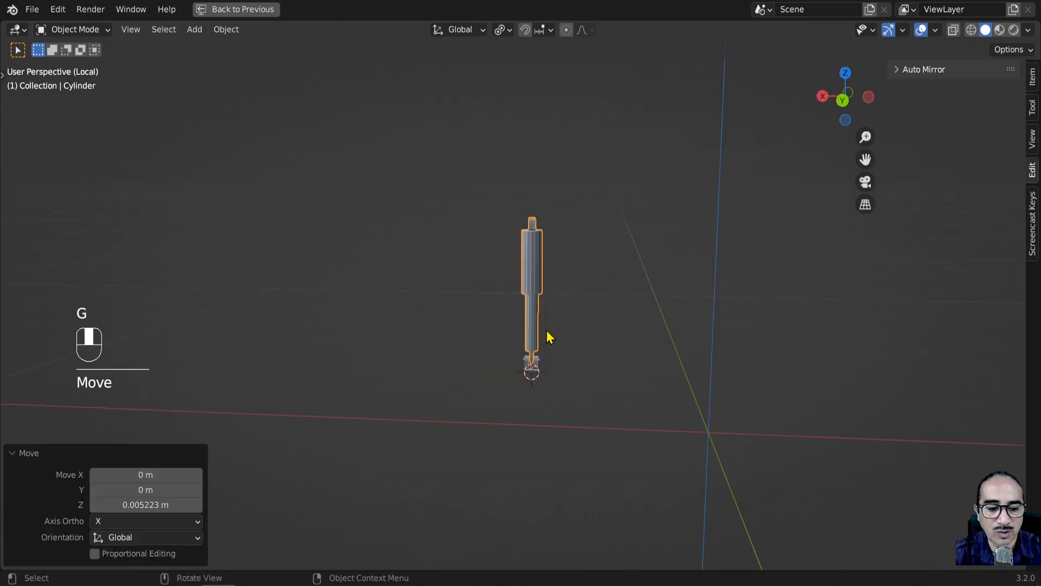
key("KP_Divide")
scroll(546, 330, "up", 3)
middle_click_drag(576, 356, 632, 398)
left_click(596, 404, "shift")
key("s")
left_click(602, 412)
left_click(605, 461, "shift")
key("s")
right_click(709, 433)
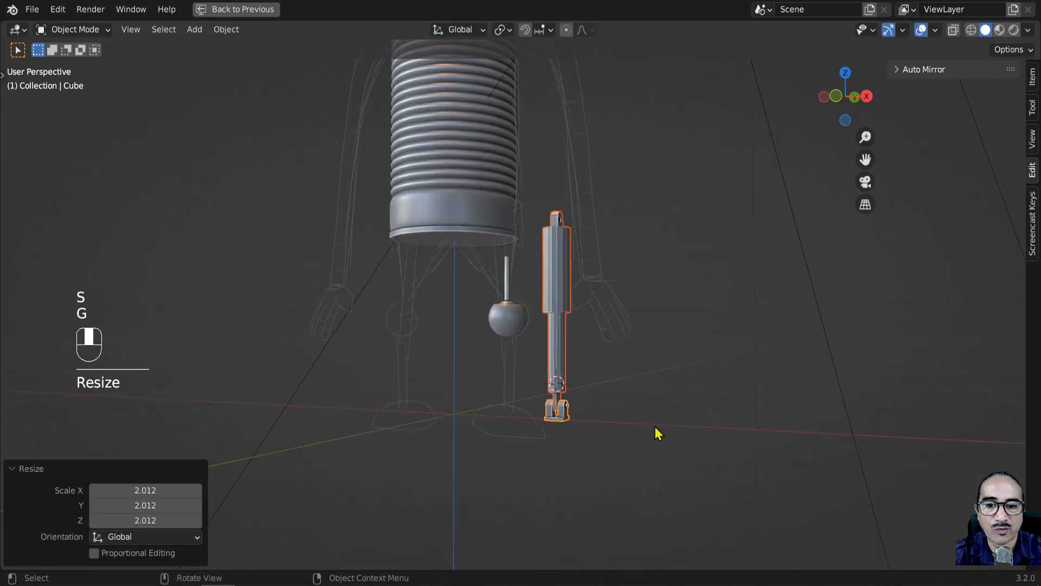
Step: Resize the selected shaft and bracket again and move them between the body's center line and the ball joint
middle_click_drag(597, 392, 537, 102)
scroll(611, 418, "up", 3)
middle_click_drag(568, 151, 561, 207, "shift")
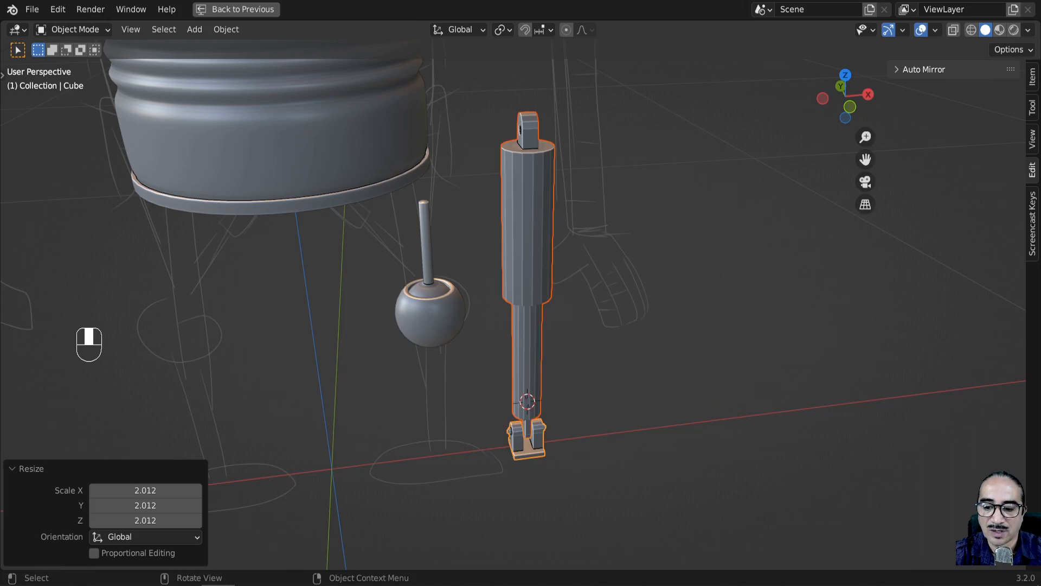
key("s")
left_click(576, 341)
key("g")
left_click(457, 358)
Step: Apply smooth shading to the cylindrical shaft
middle_click_drag(457, 358, 460, 309)
middle_click_drag(356, 273, 440, 230, "shift")
left_click(440, 229)
right_click(441, 231)
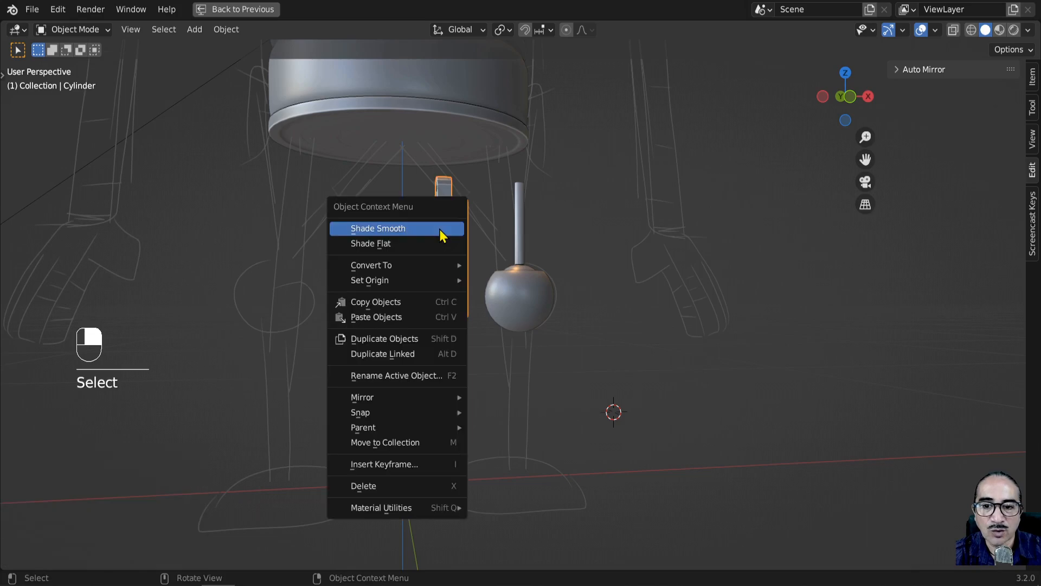
left_click(382, 237)
Step: Enable Auto Smooth at 30° in the Normals settings of the cylindrical shaft
scroll(437, 193, "up", 3)
mouse_move(437, 193)
middle_mouse_down()
mouse_move(400, 159)
mouse_move(438, 209)
mouse_move(335, 145)
middle_mouse_up()
key("ctrl+space")
scroll(369, 157, "up", 3)
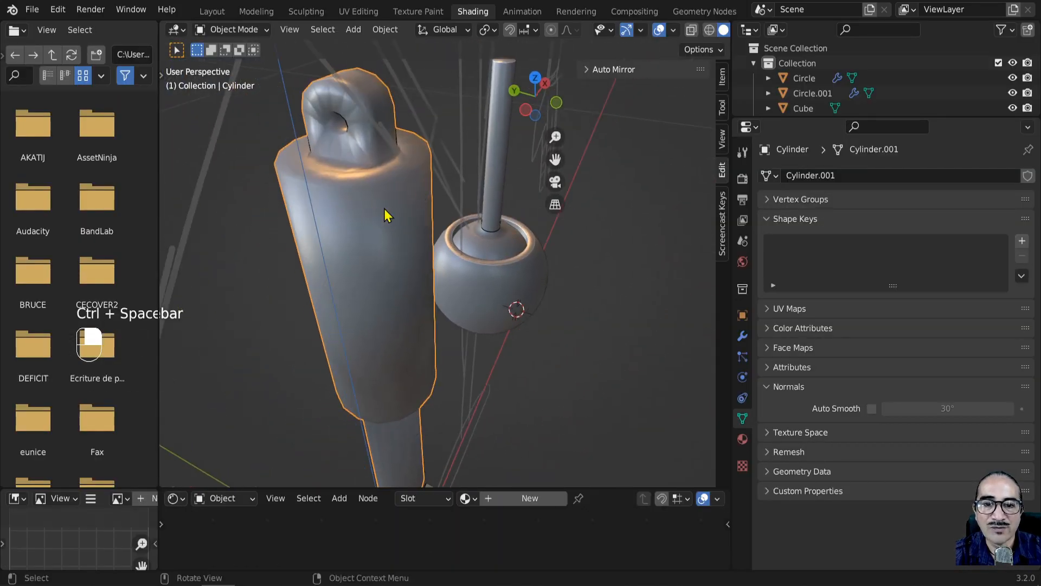
left_click(872, 408)
left_click(872, 409)
left_click(871, 409)
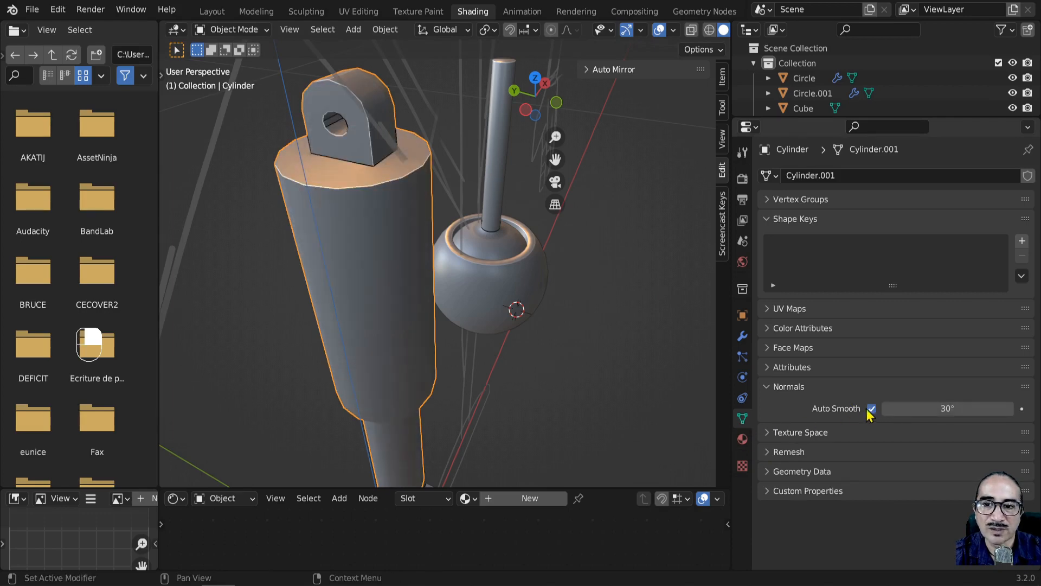
left_click(781, 386)
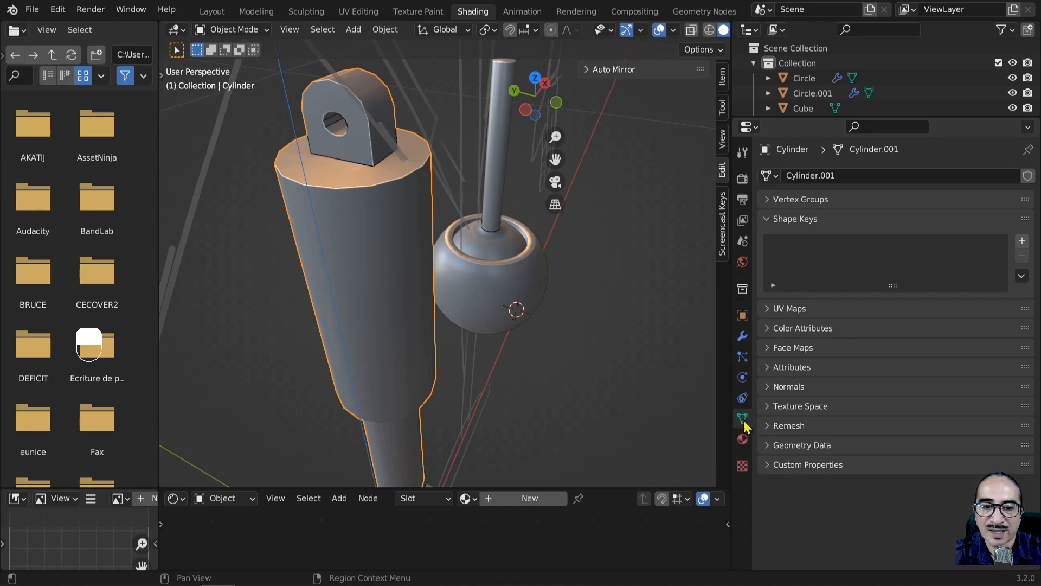
left_click(770, 387)
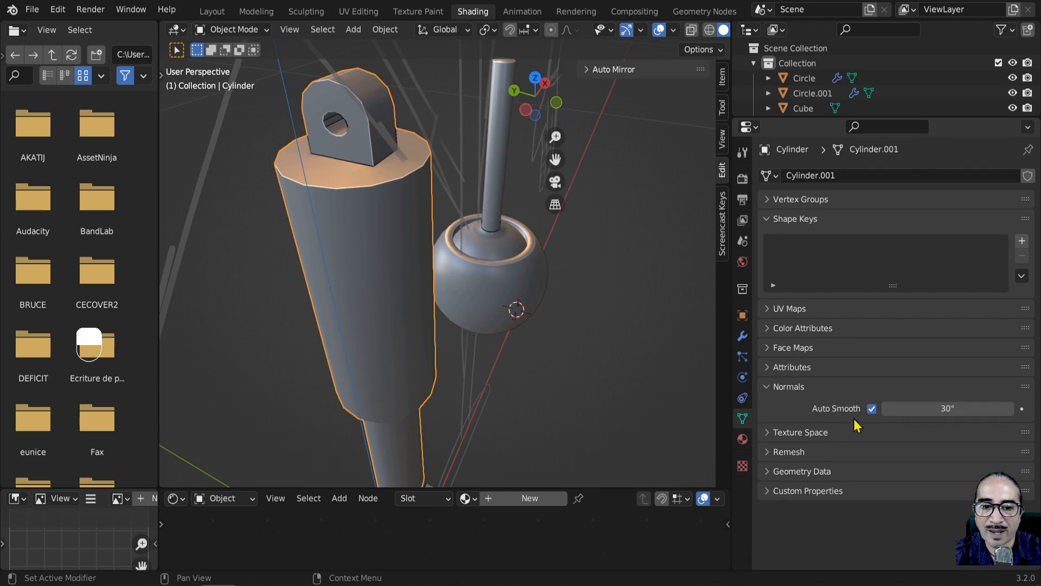
Step: Add a loop cut around the shaft's thick section and slide it close to the section's lower rim
key("Tab")
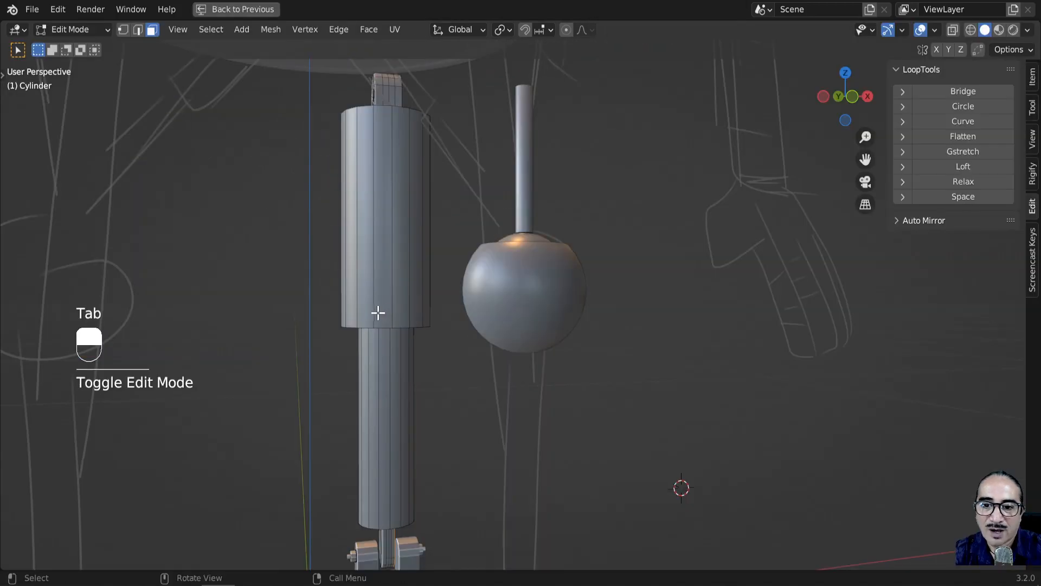
key("ctrl+r")
left_click(386, 302)
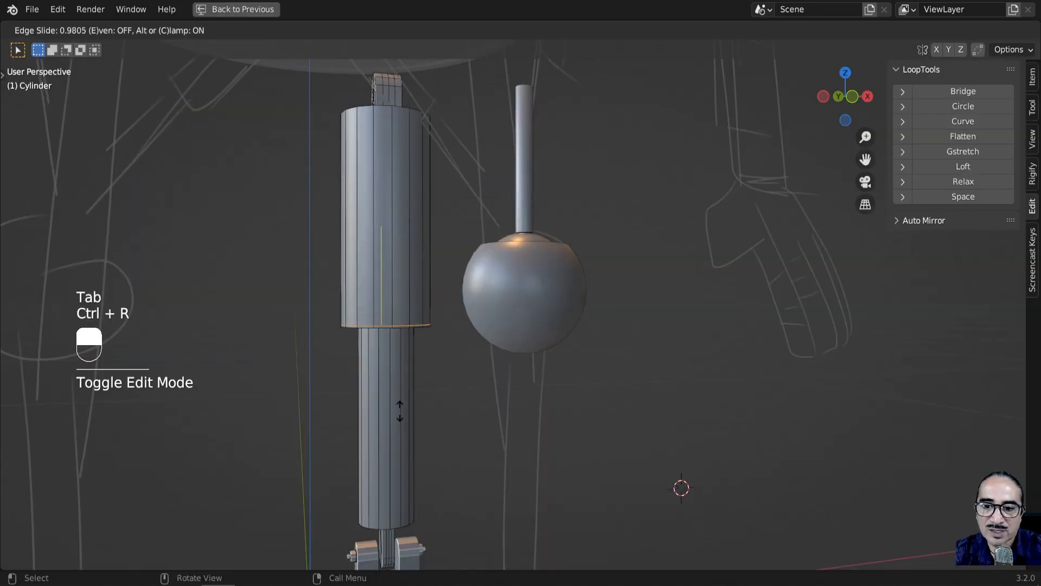
left_click(384, 325)
Step: Isolate the shaft in local view and bevel the upper outer rim of its thick section by 0.000238 m
middle_click_drag(392, 207, 424, 202)
scroll(444, 271, "up", 7)
scroll(444, 272, "down", 5)
key("KP_Divide")
scroll(554, 146, "up", 4)
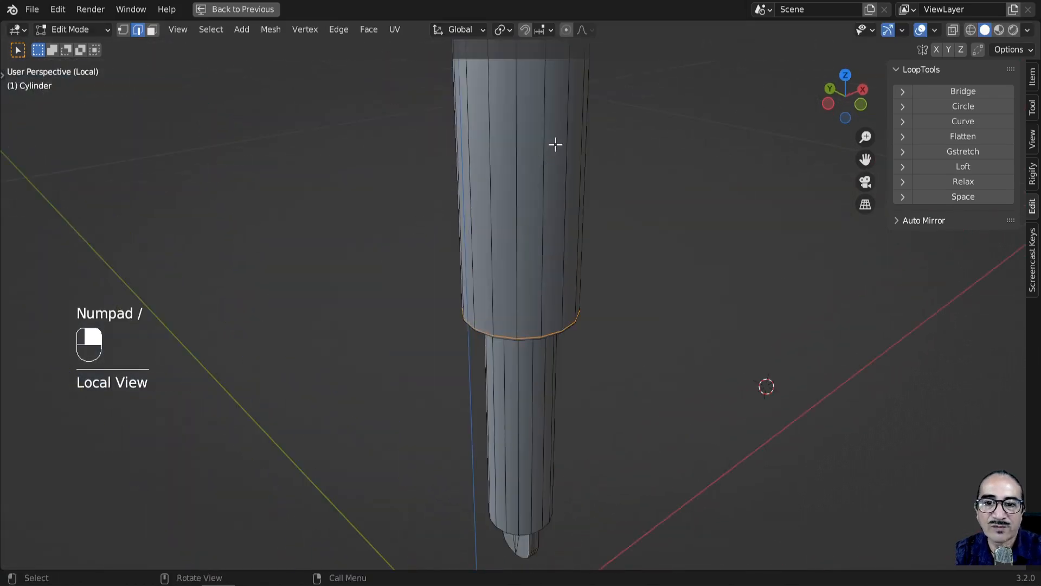
middle_click_drag(555, 144, 583, 334, "shift")
scroll(584, 335, "up", 5)
left_click(609, 189, "alt")
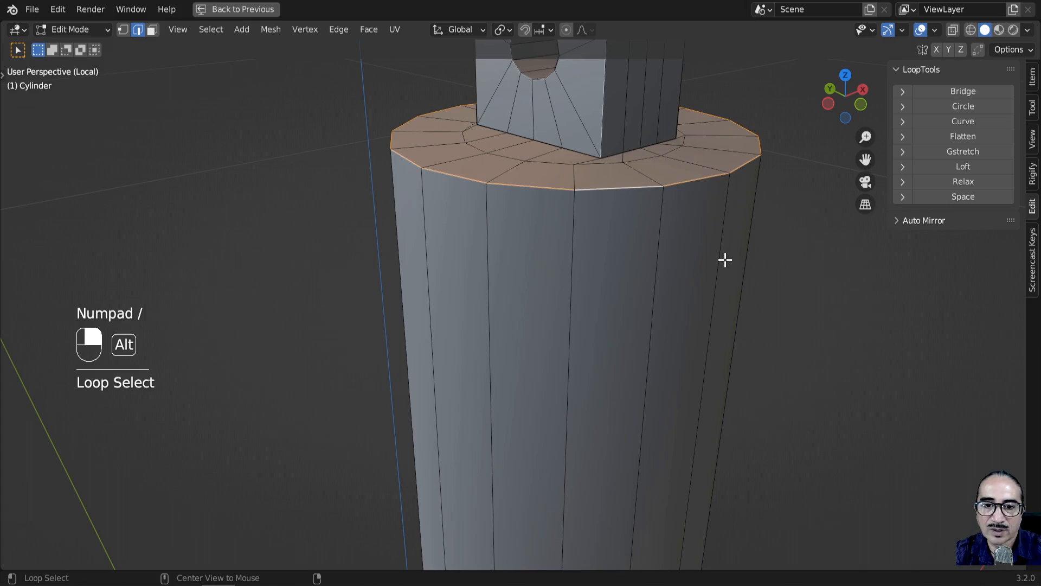
key("ctrl+b")
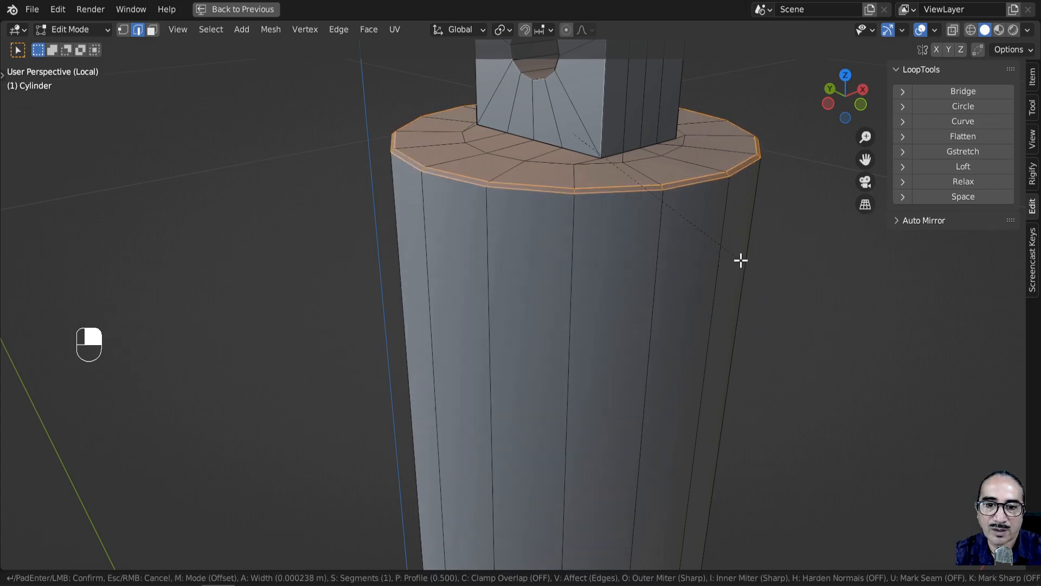
left_click(741, 260)
Step: Bevel the edges of the round hole in the shaft's upper lug by 0.000119 m with one segment
scroll(716, 226, "down", 3)
middle_click_drag(716, 225, 682, 258, "shift")
scroll(682, 257, "up", 3)
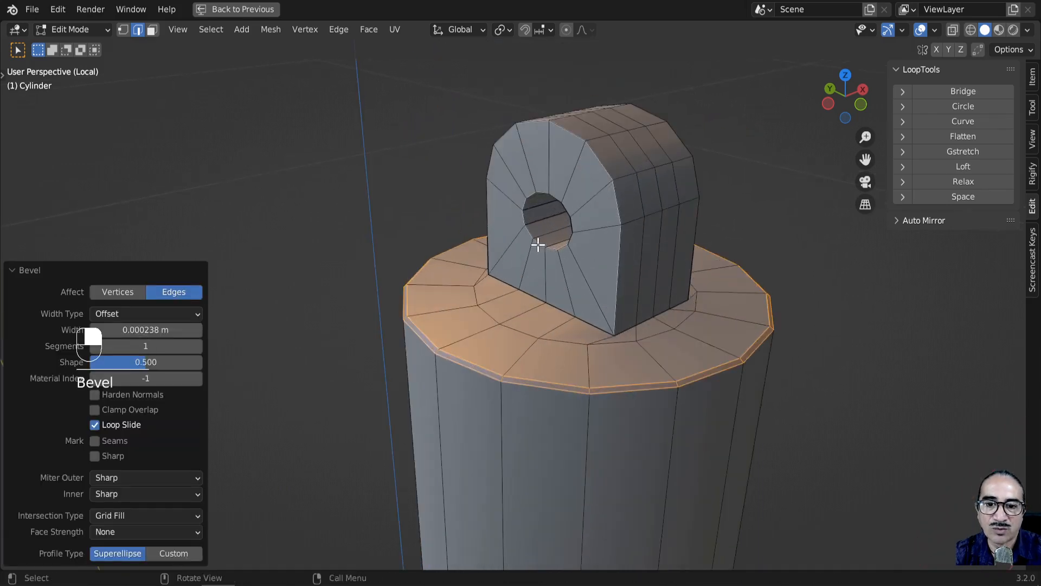
left_click(567, 212, "ctrl")
left_click(575, 214, "alt")
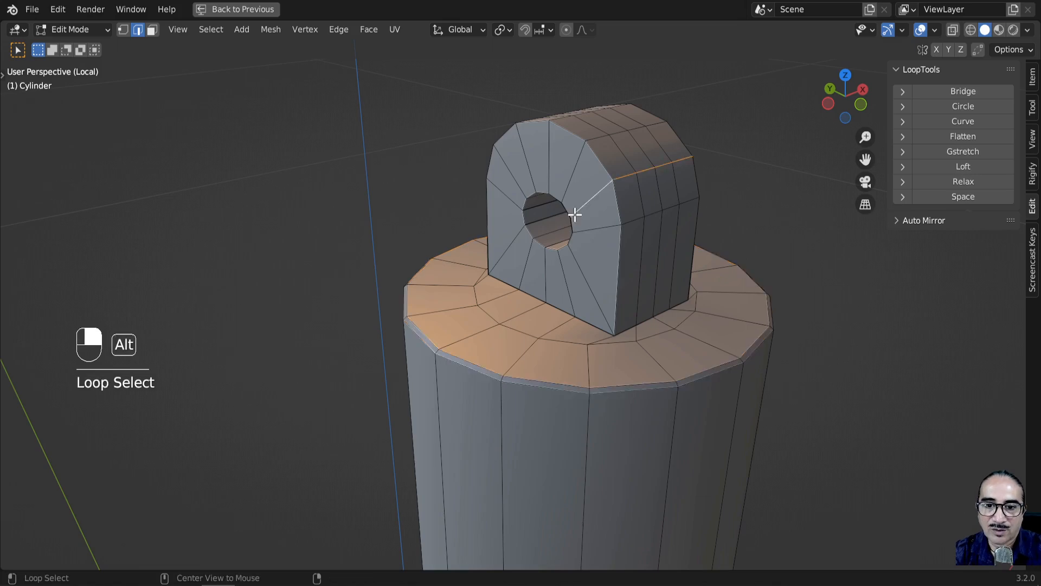
left_click(569, 210, "alt")
middle_click_drag(662, 228, 350, 192)
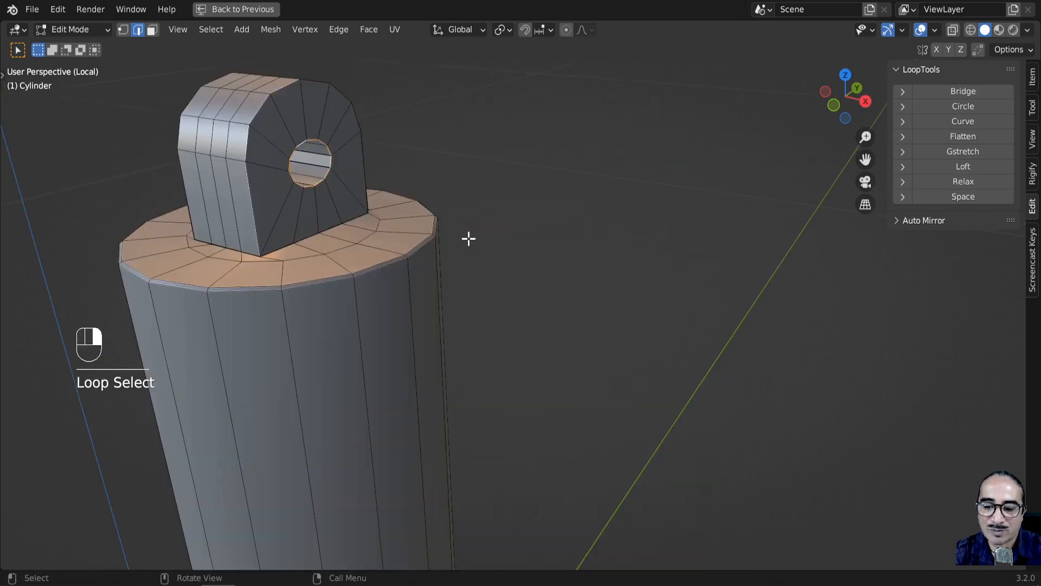
key("ctrl+b")
left_click(486, 236)
middle_click_drag(486, 255, 491, 351, "ctrl")
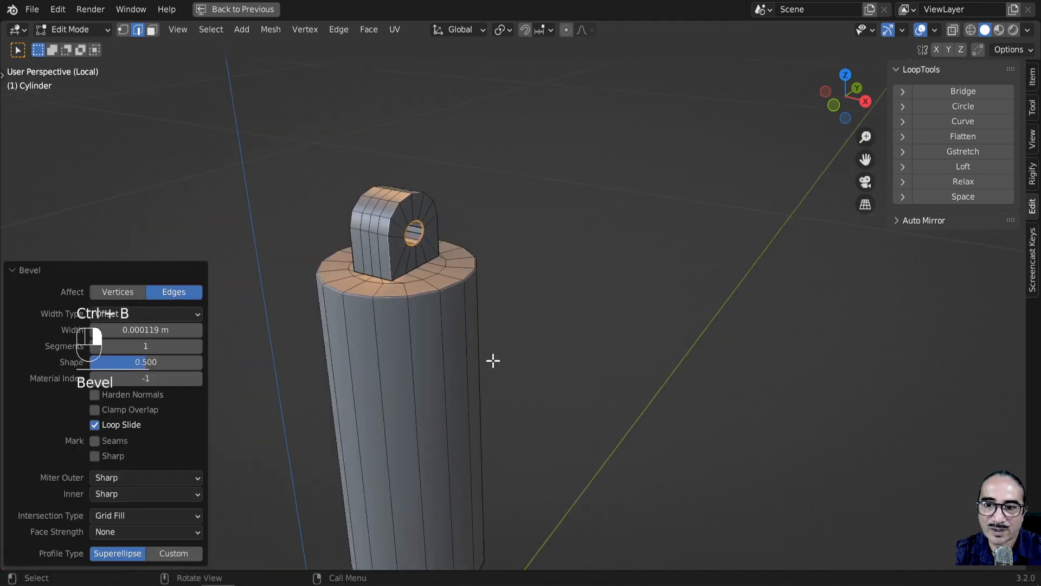
key("Tab")
Step: Bevel the lower outer rim of the shaft's thin section by about 0.00014 m and return to Object Mode
middle_click_drag(498, 429, 565, 84, "shift")
middle_click_drag(493, 362, 475, 297)
middle_click_drag(528, 423, 513, 147, "shift")
scroll(529, 373, "up", 3)
key("Tab")
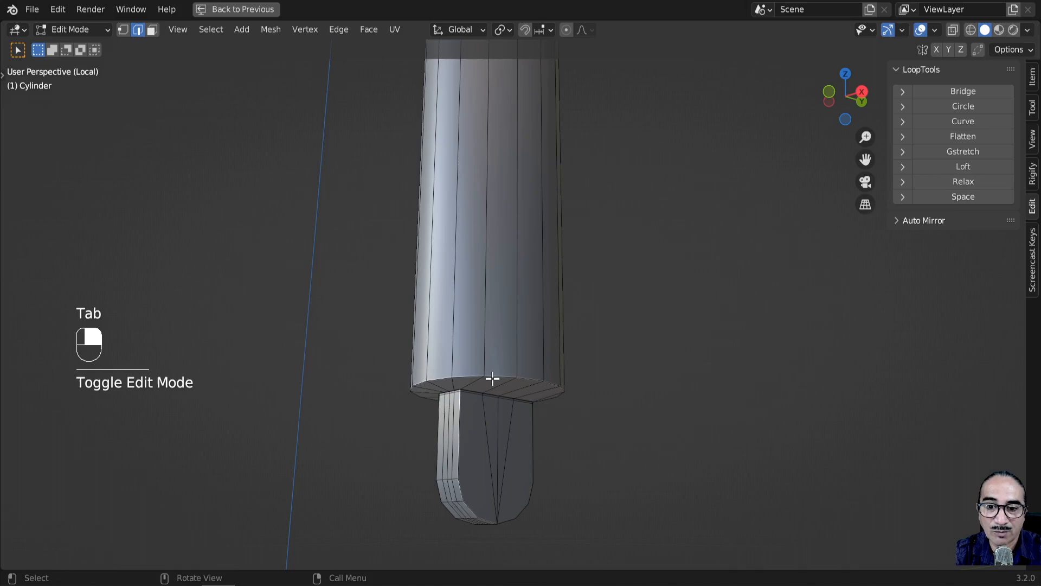
left_click(491, 380, "alt")
key("ctrl+b")
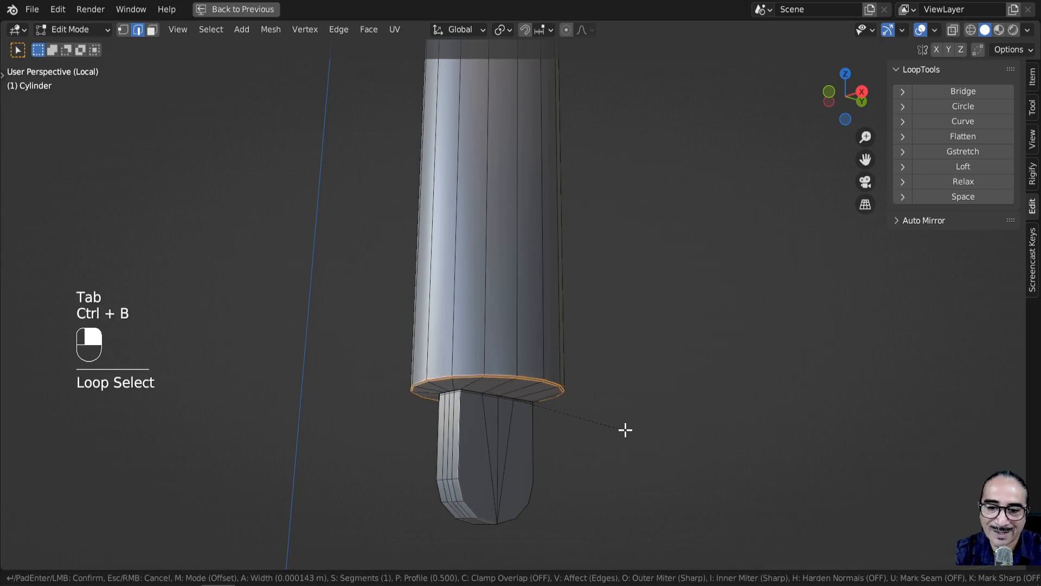
left_click(622, 428)
key("Tab")
Step: Leave the shaft's local view to bring back the rest of the robot
middle_click_drag(616, 426, 523, 384)
scroll(520, 353, "down", 3)
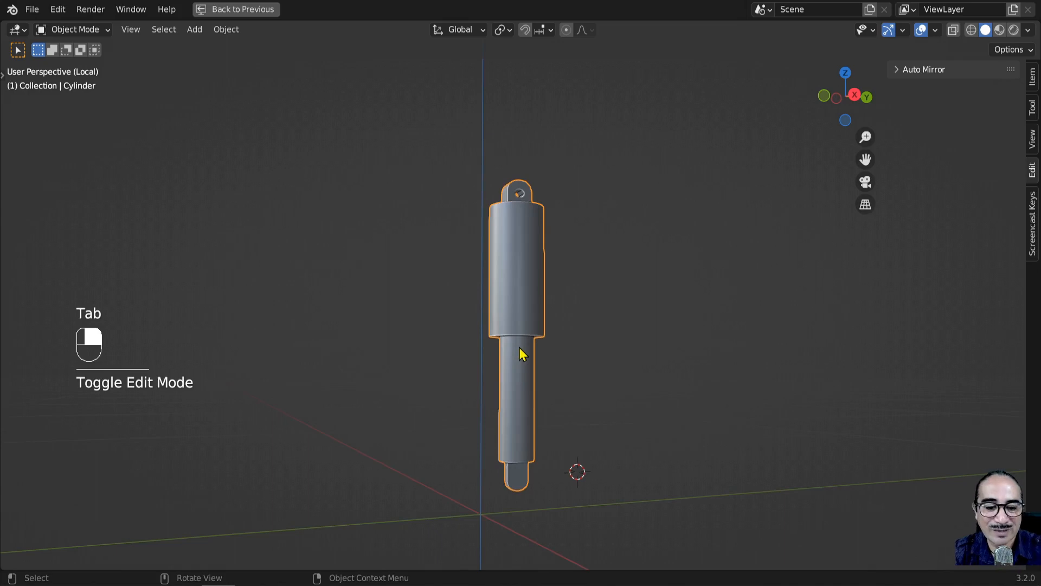
key("KP_Divide")
middle_click_drag(546, 365, 449, 336)
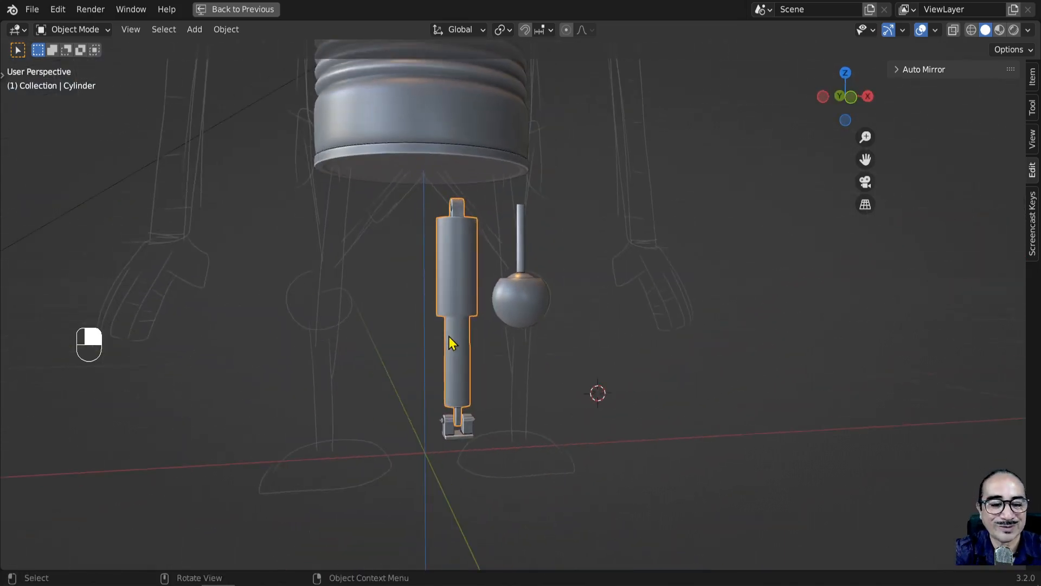